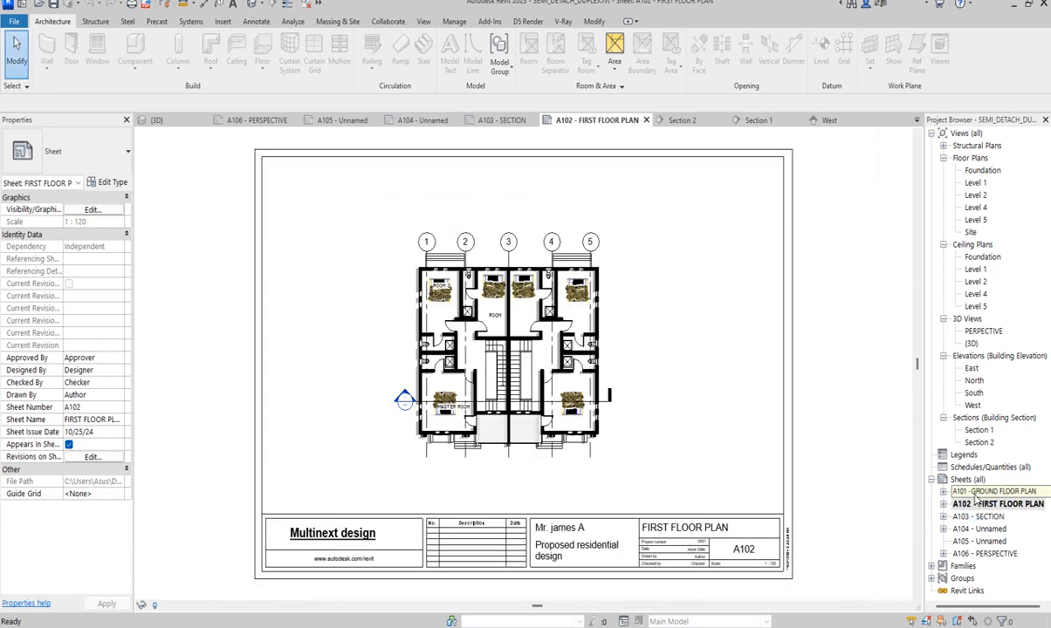
Step: Open sheet A101 - GROUND FLOOR PLAN and examine its plan layout and title block
double_click(993, 491)
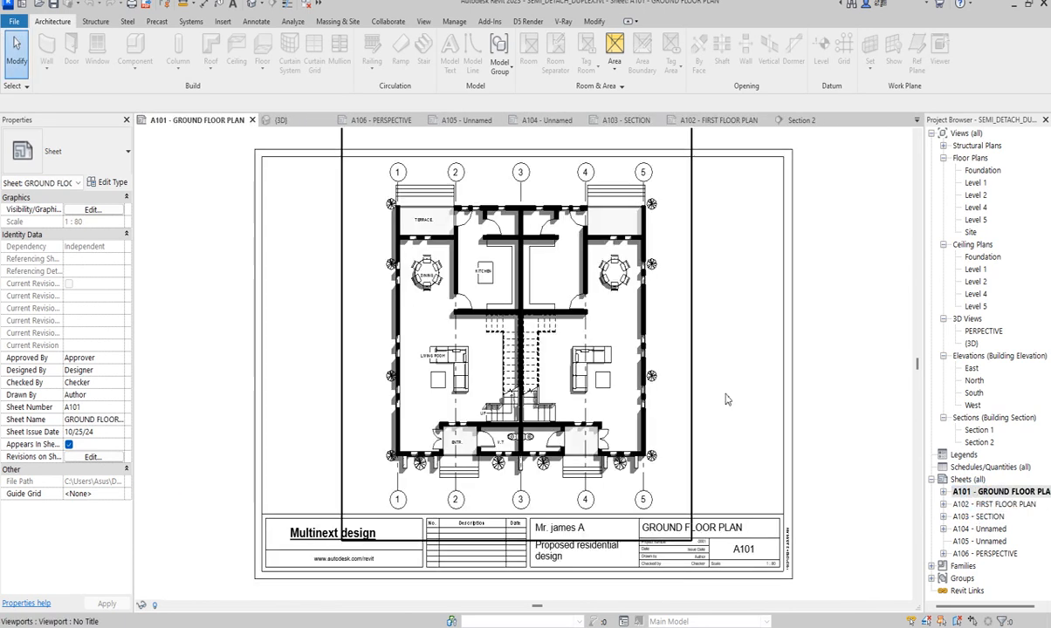
scroll(337, 543, down, 2)
scroll(337, 541, up, 4)
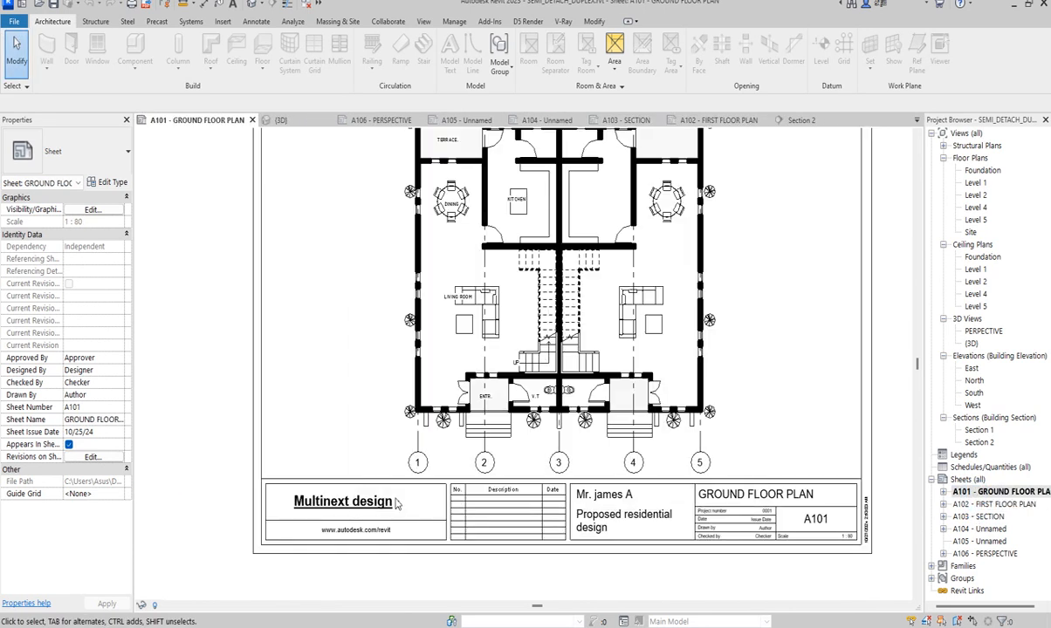
scroll(611, 331, down, 3)
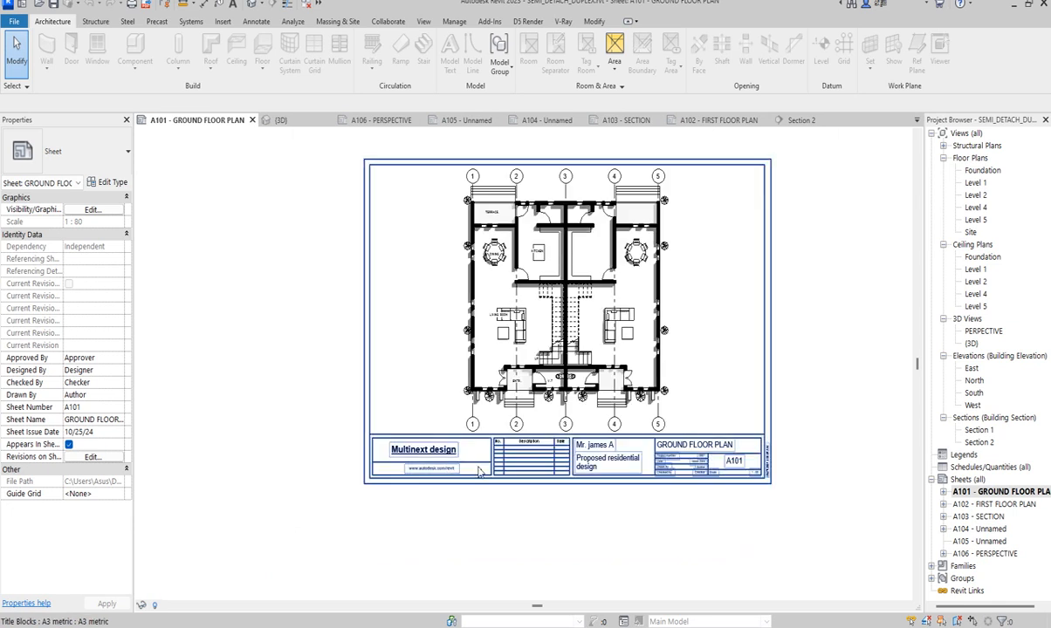
scroll(478, 471, up, 2)
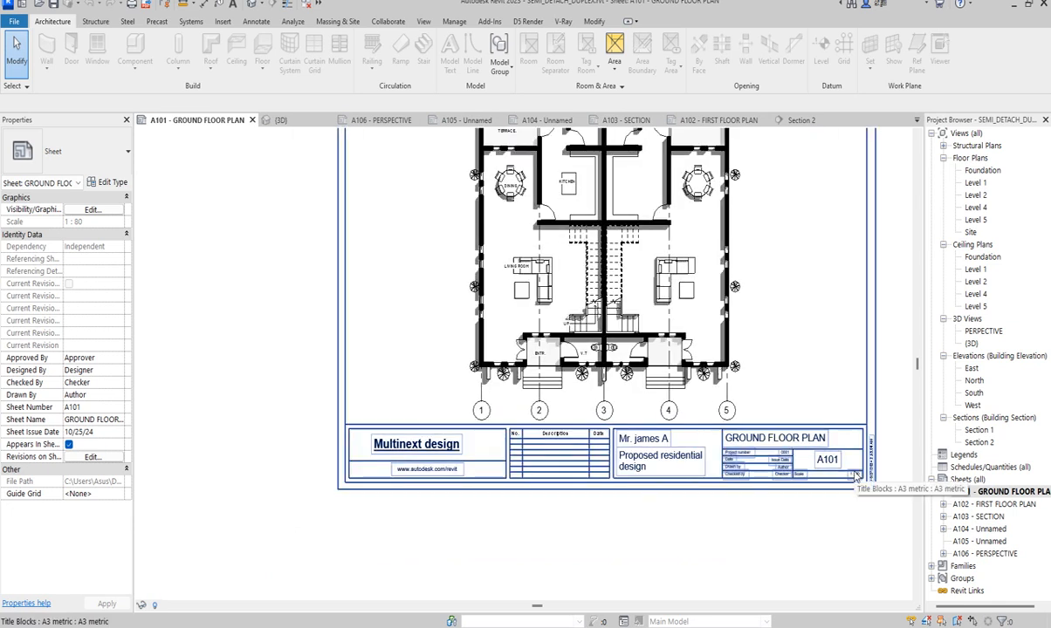
scroll(855, 476, down, 3)
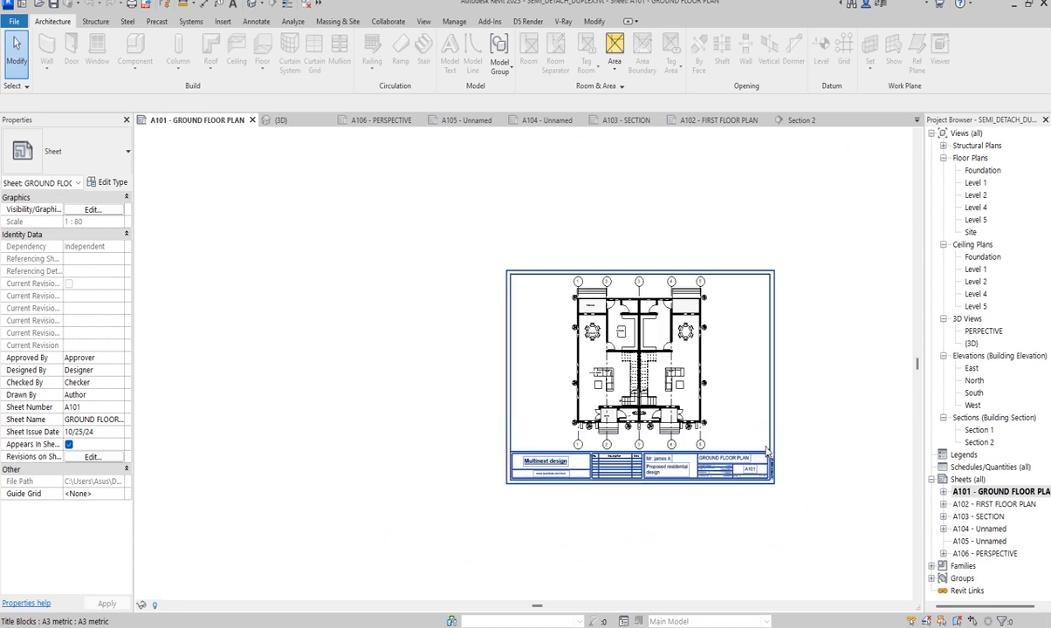
scroll(795, 488, up, 2)
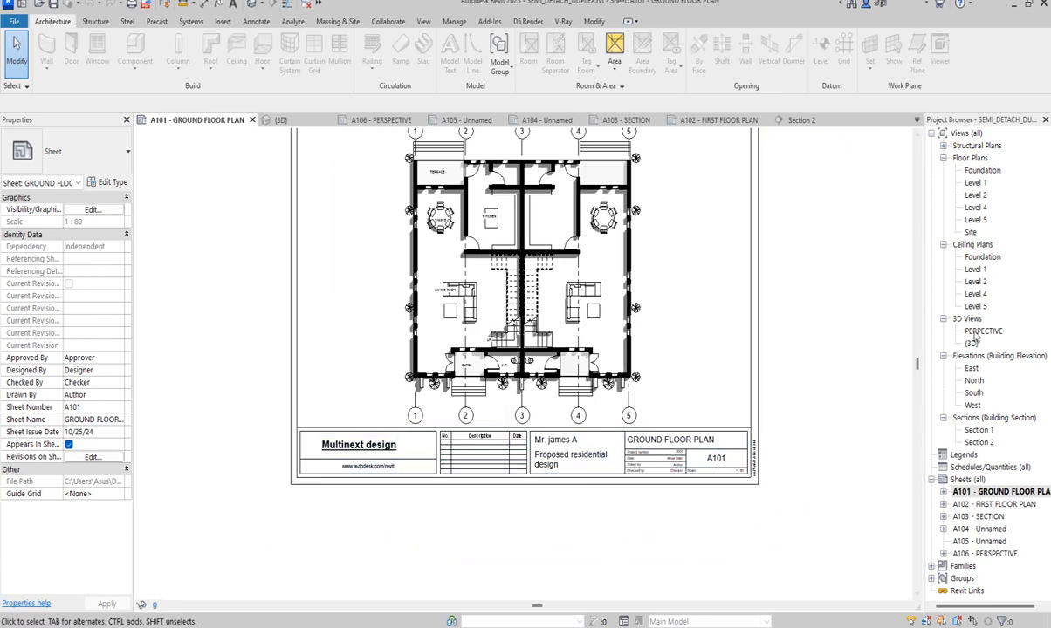
Step: Review the Level 1 plan and the PERPECTIVE view, and examine the duplex's facade and roof in the {3D} view
double_click(975, 183)
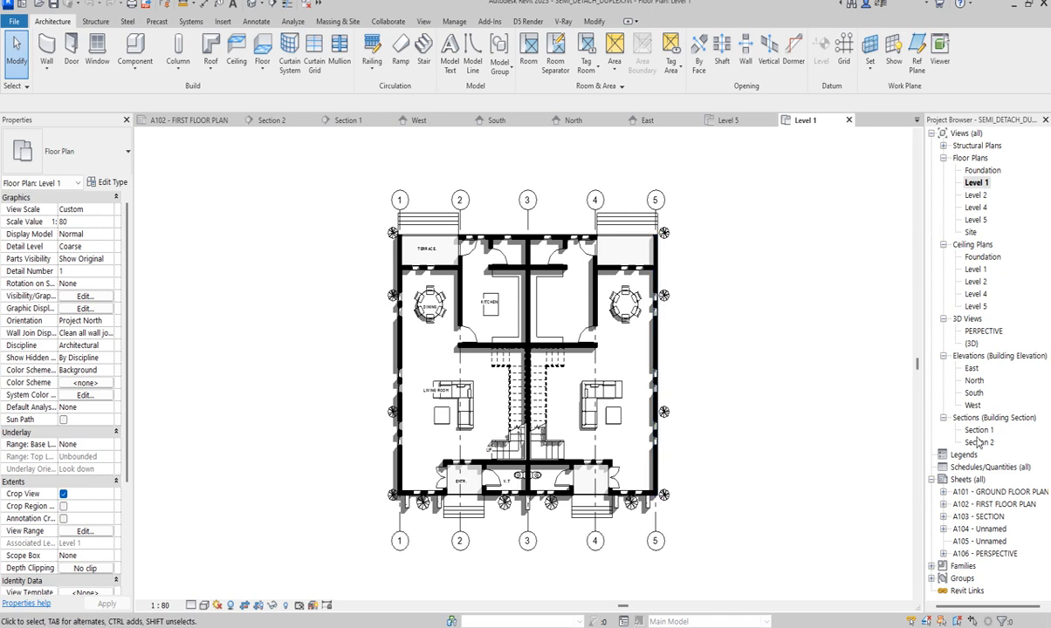
double_click(981, 332)
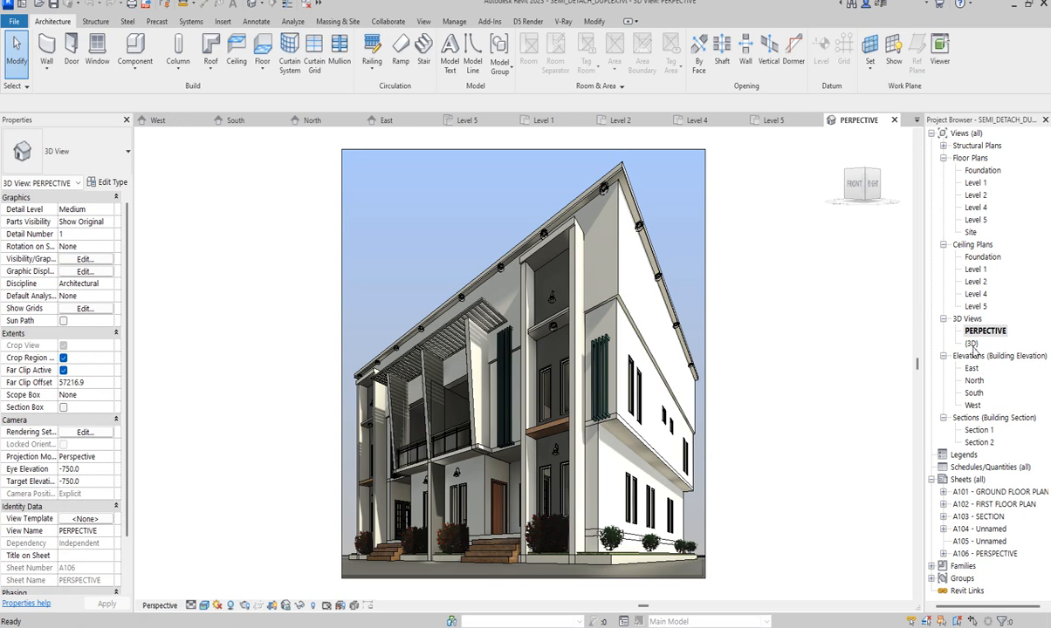
double_click(968, 343)
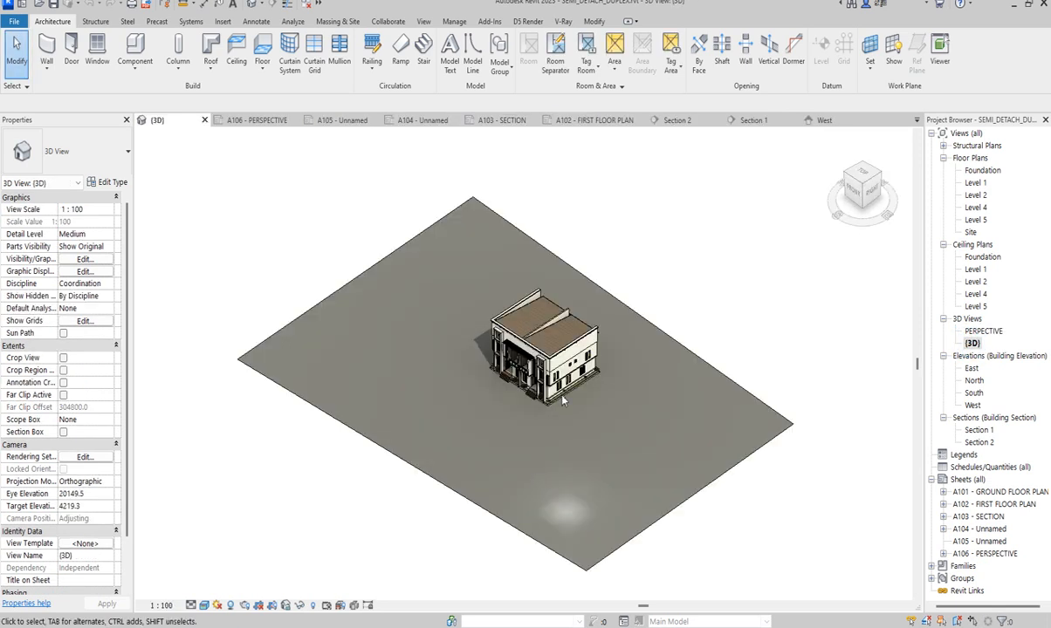
scroll(527, 373, up, 8)
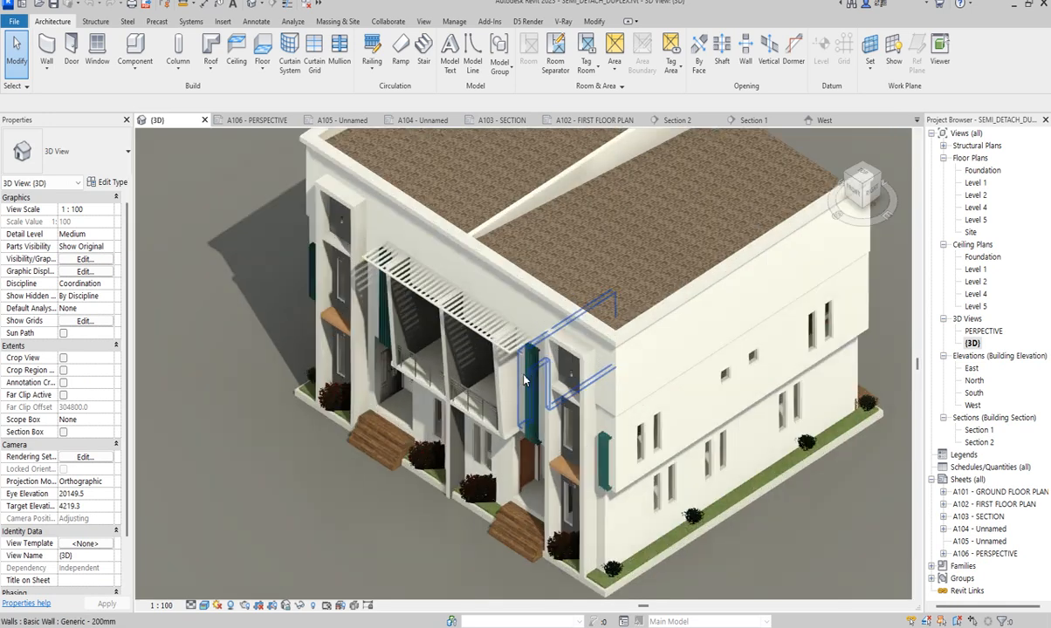
scroll(524, 379, down, 5)
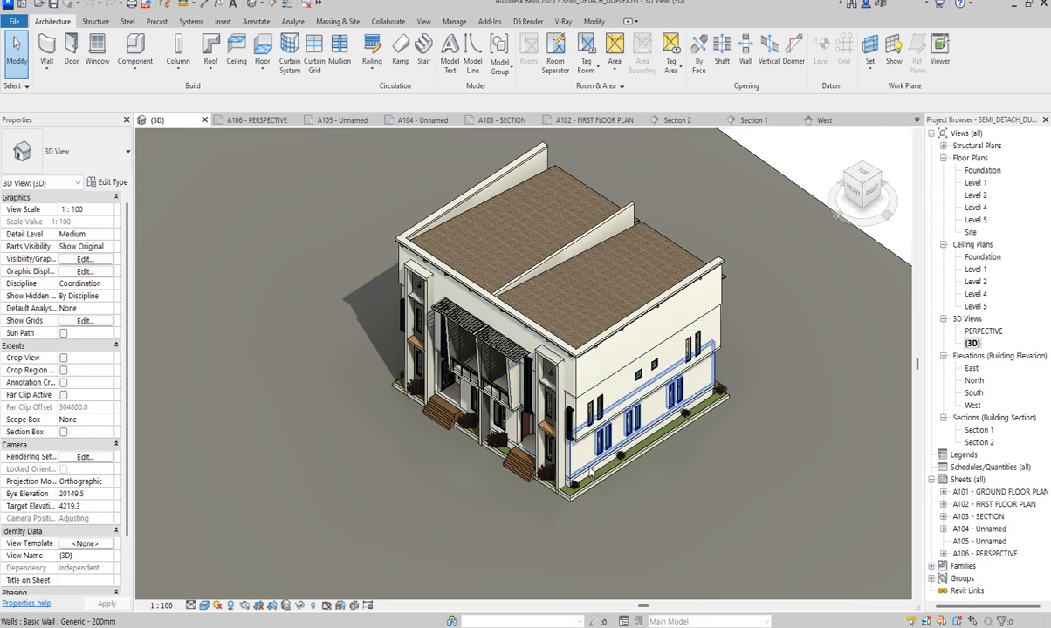
scroll(515, 524, up, 3)
scroll(515, 471, down, 4)
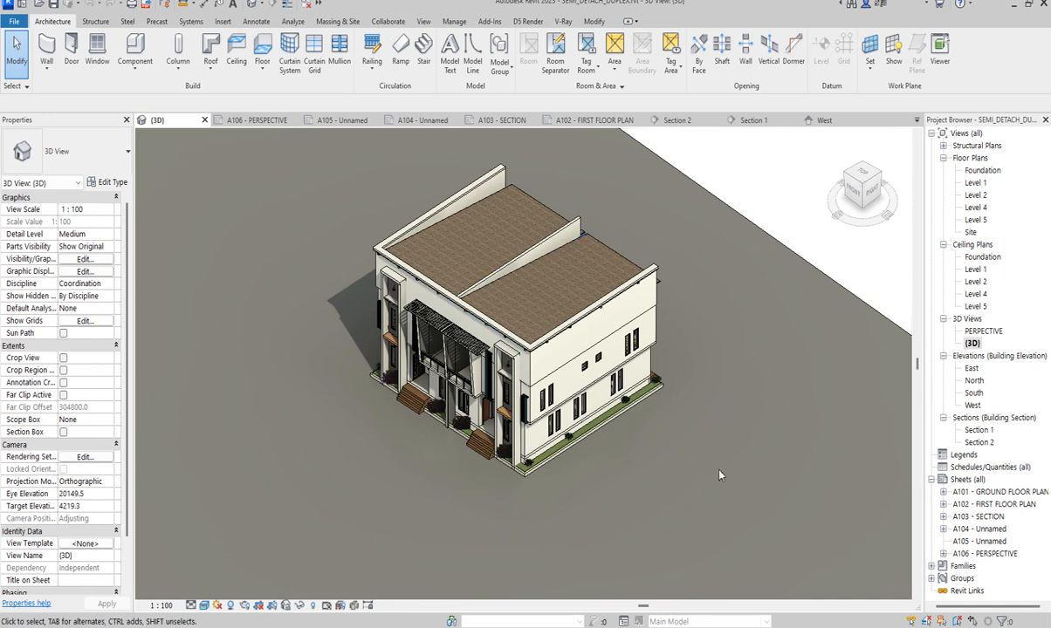
scroll(510, 425, up, 3)
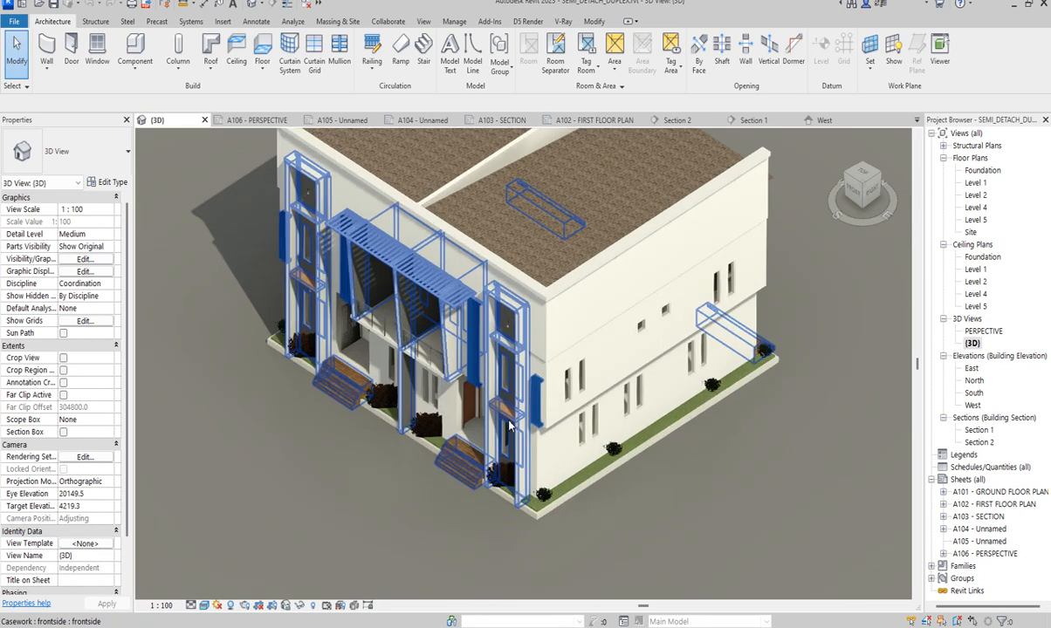
scroll(510, 425, down, 2)
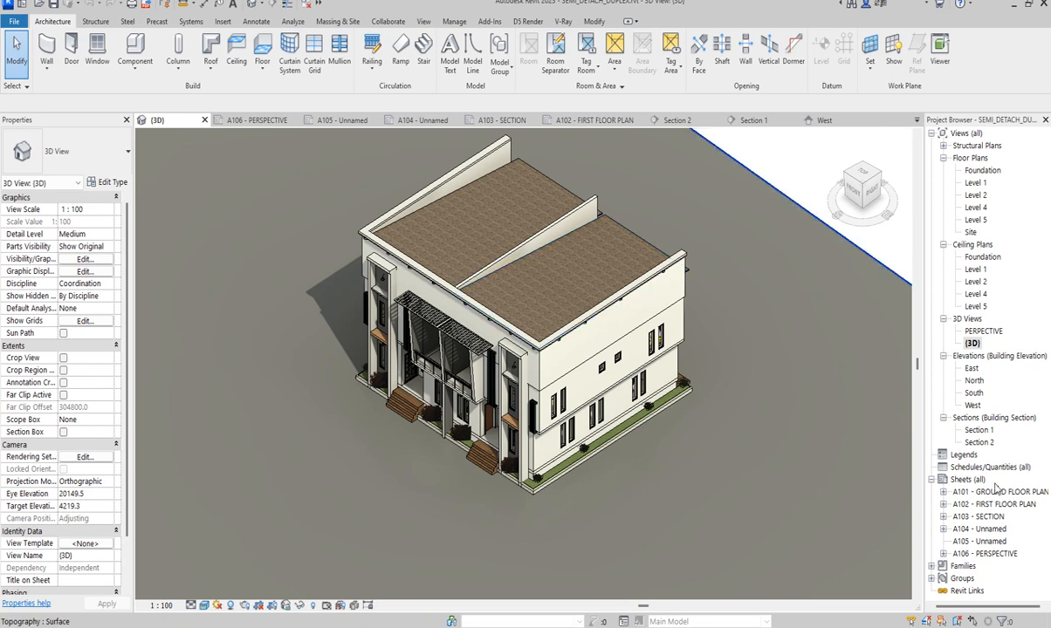
Step: Draw a vertical building section between grids 2 and 3 in the Level 1 floor plan, spanning the full depth of the building
double_click(976, 182)
scroll(547, 420, down, 4)
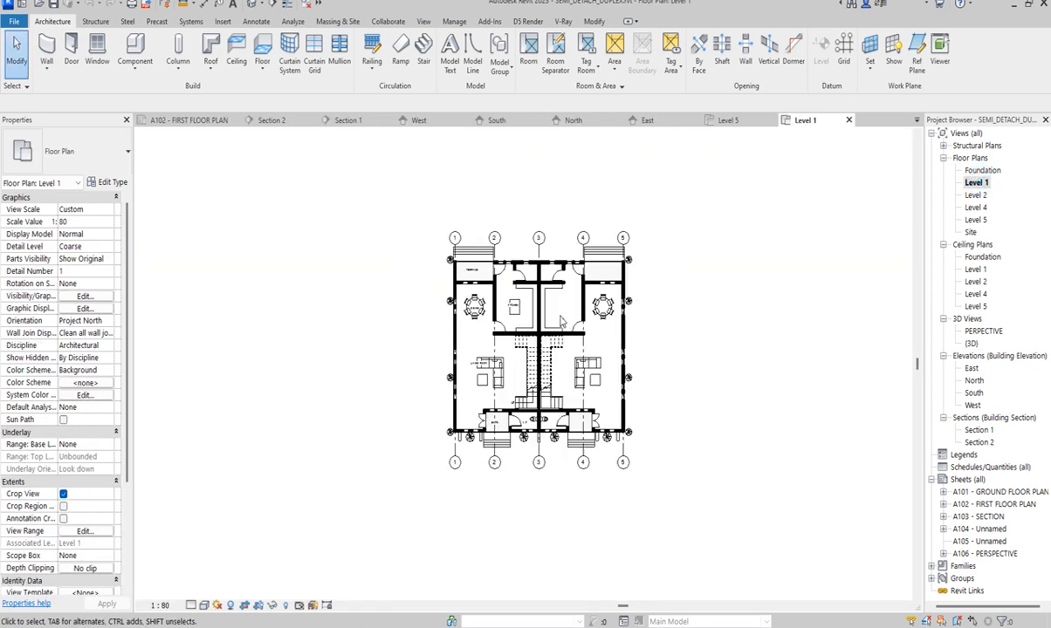
scroll(546, 421, up, 3)
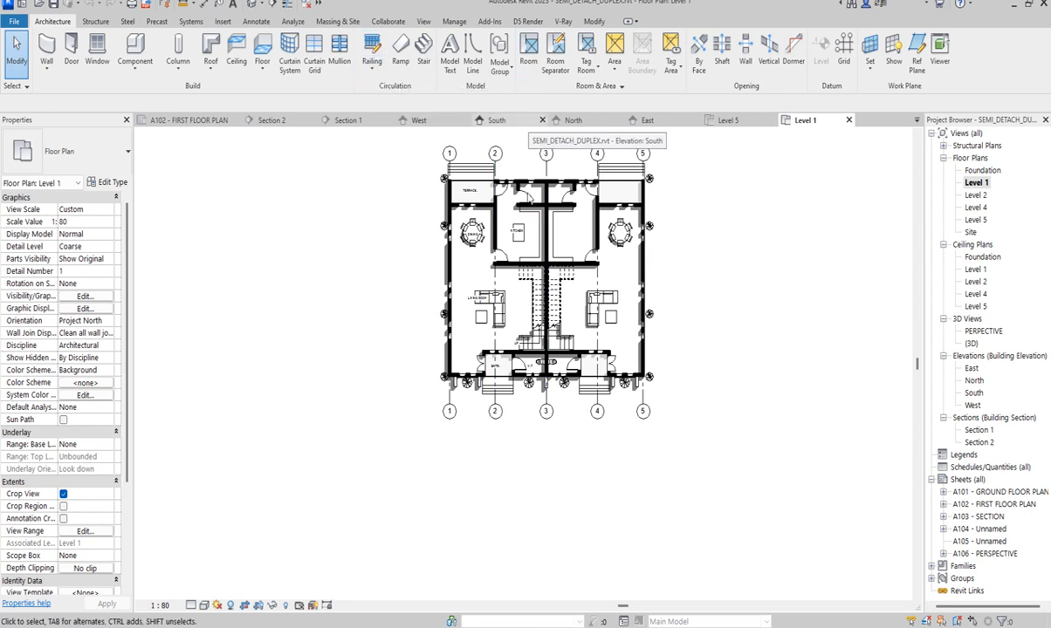
click(272, 7)
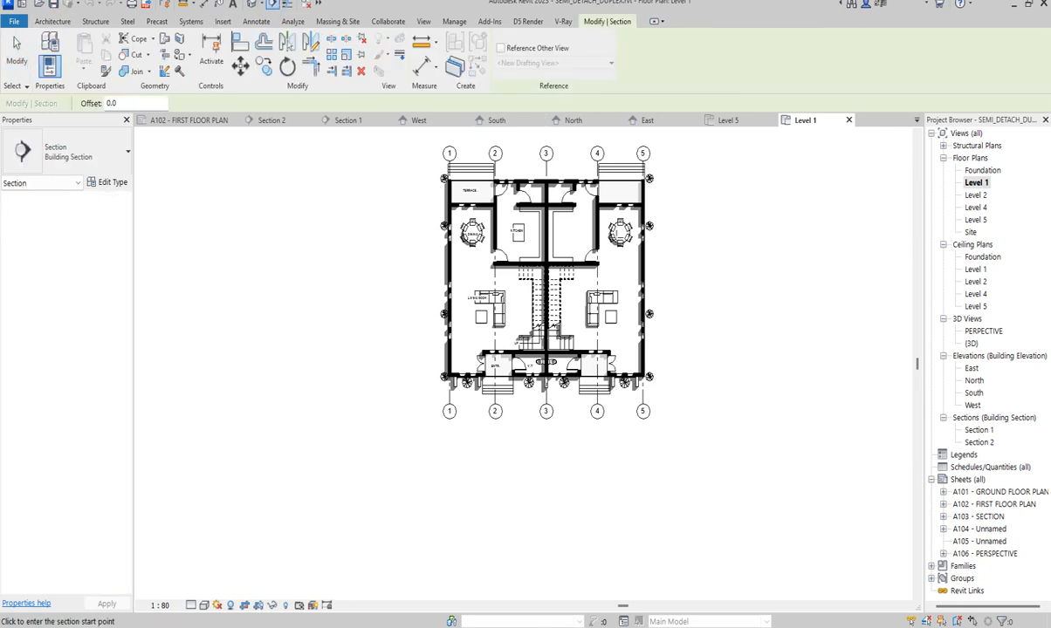
click(522, 154)
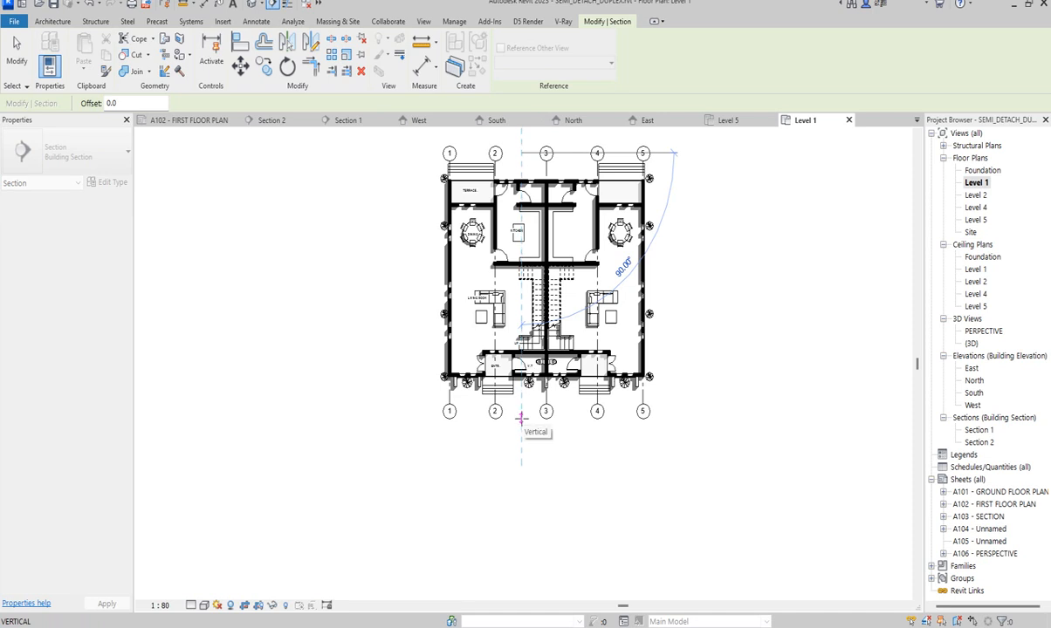
click(521, 419)
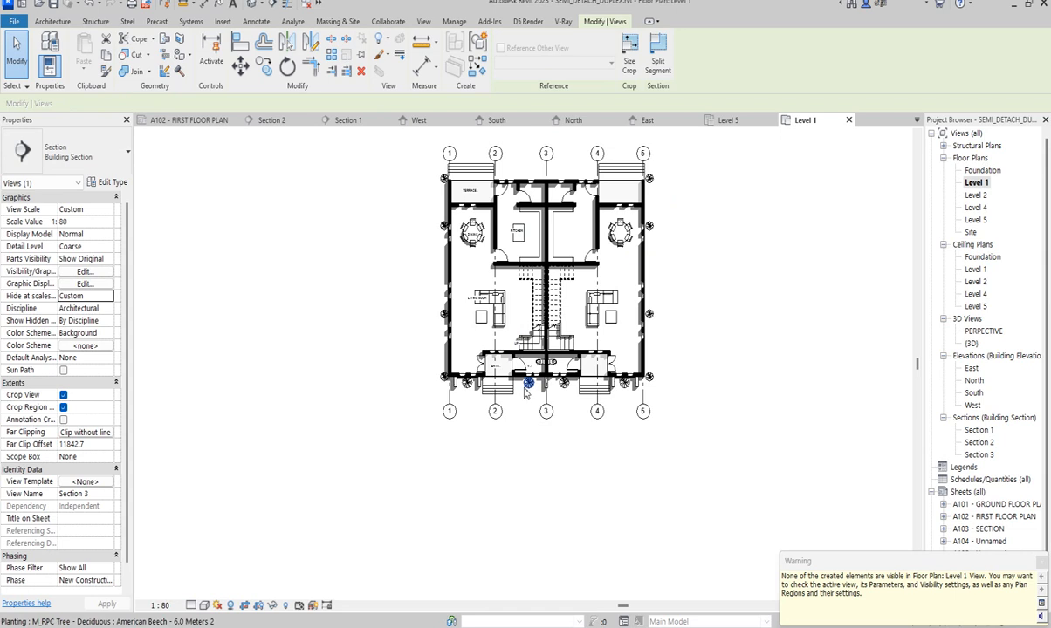
Step: Reveal hidden elements in Level 1, unhide the section category using the new vertical section line, and leave the reveal mode
click(285, 605)
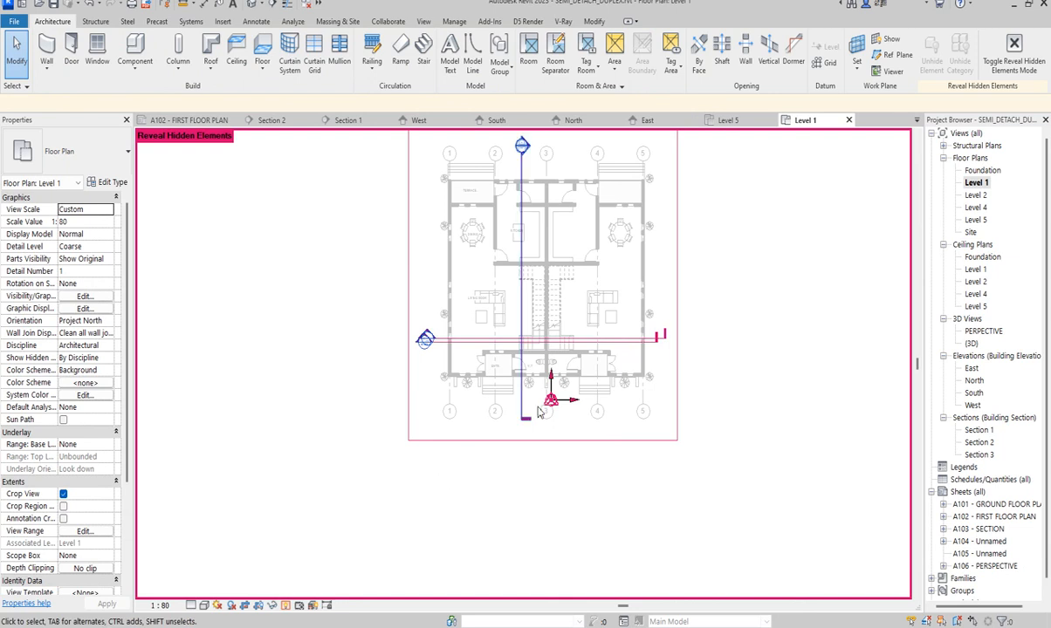
click(984, 456)
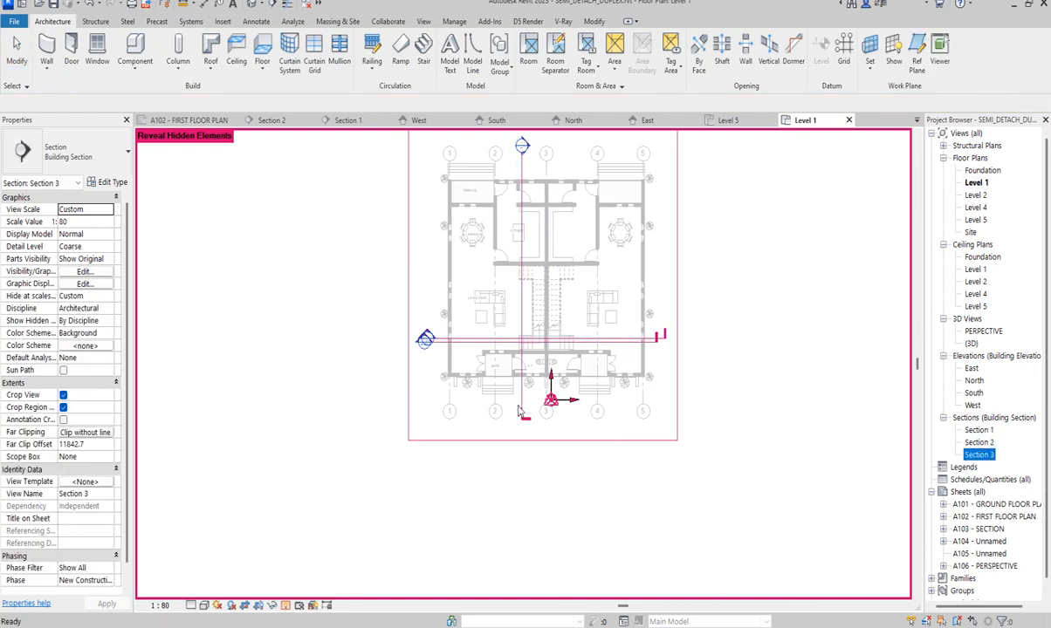
click(522, 399)
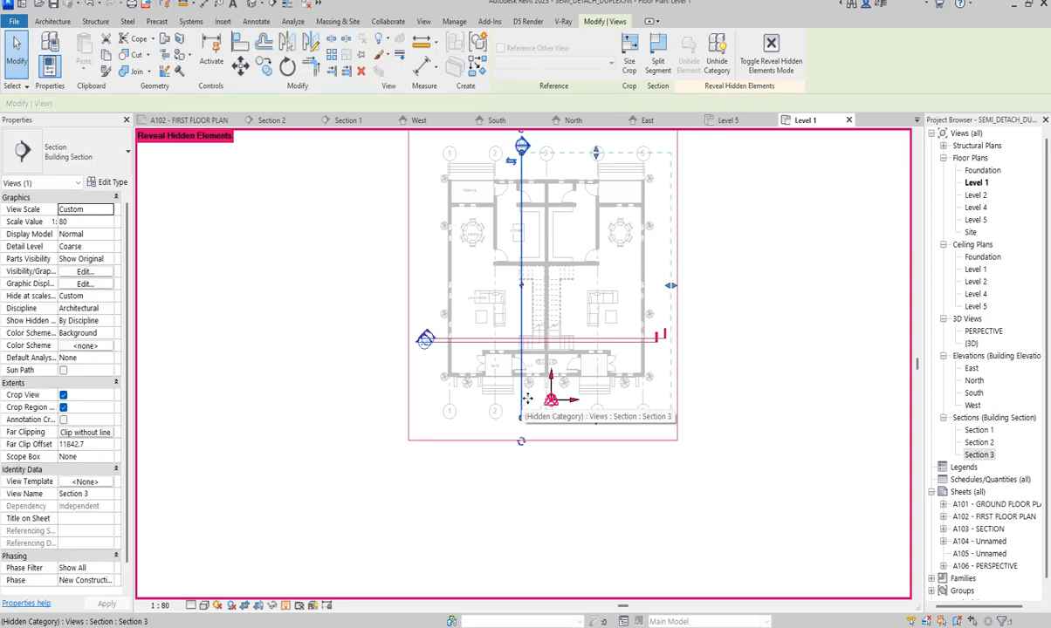
click(716, 59)
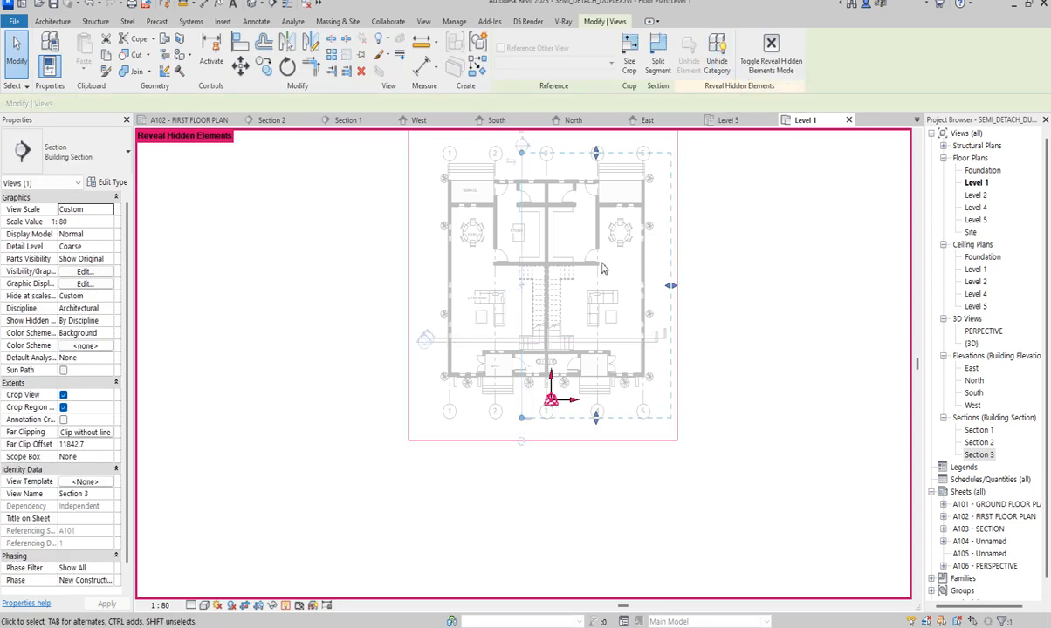
click(285, 605)
Step: Go to the view of the new vertical section and examine the sloped roof and the space beneath it
scroll(580, 394, up, 2)
scroll(498, 444, up, 2)
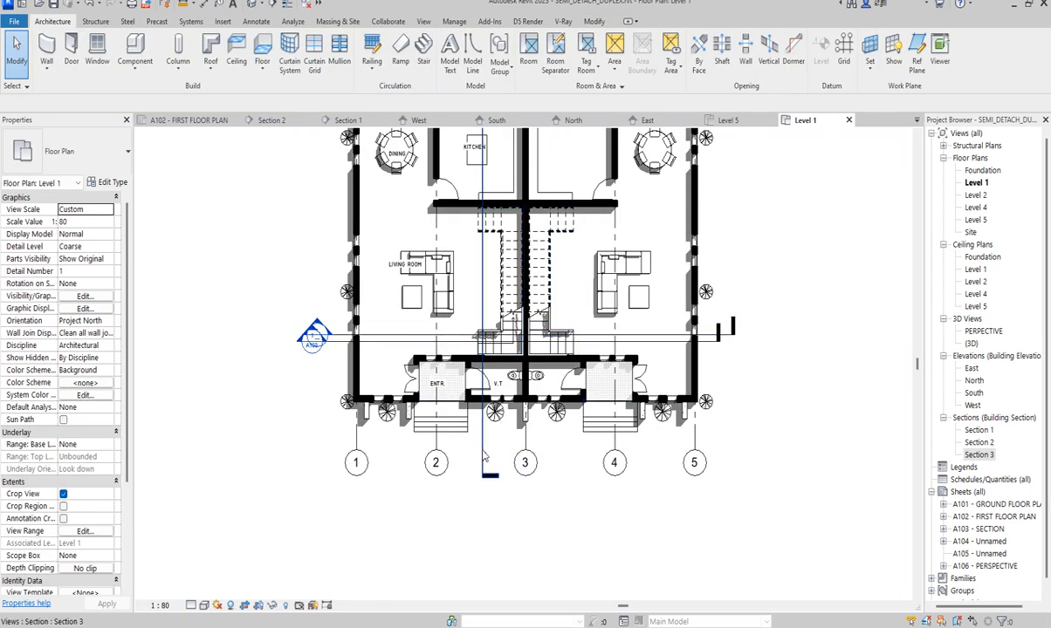
click(483, 449)
right_click(482, 451)
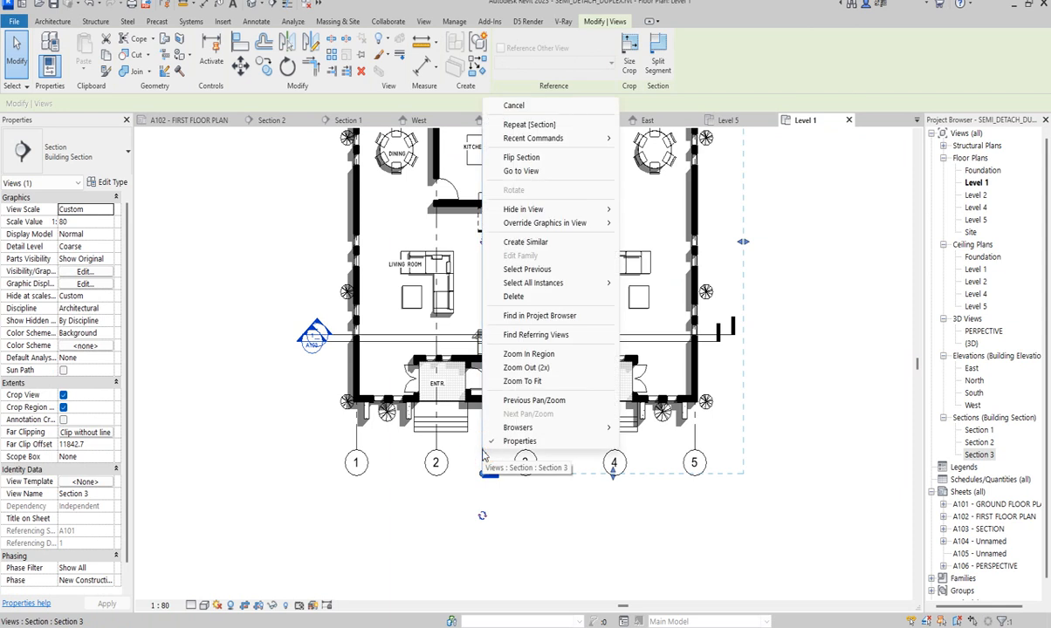
click(520, 171)
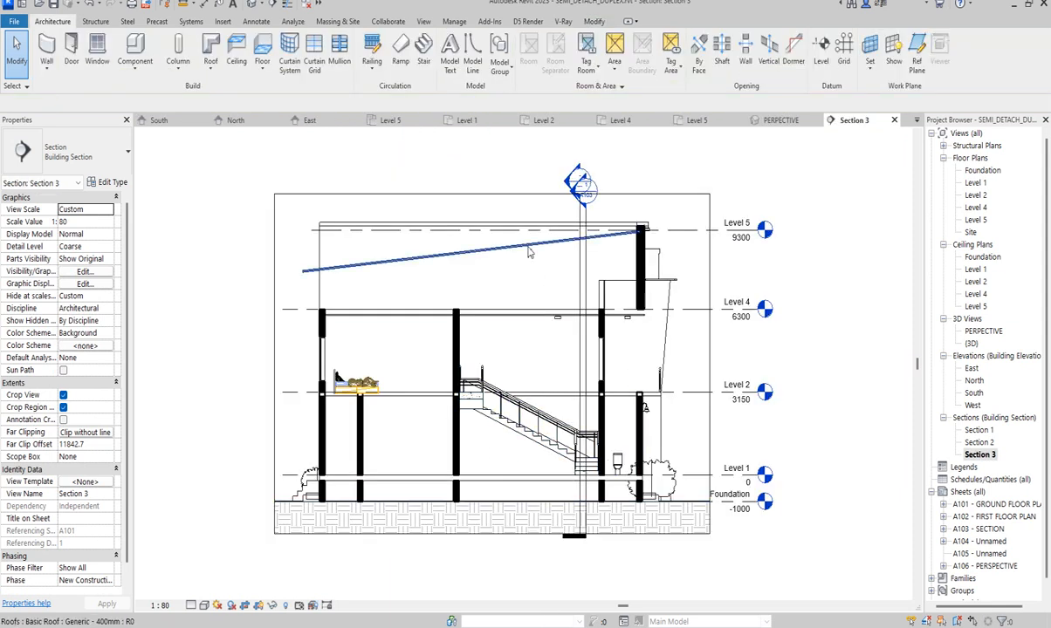
scroll(398, 283, up, 4)
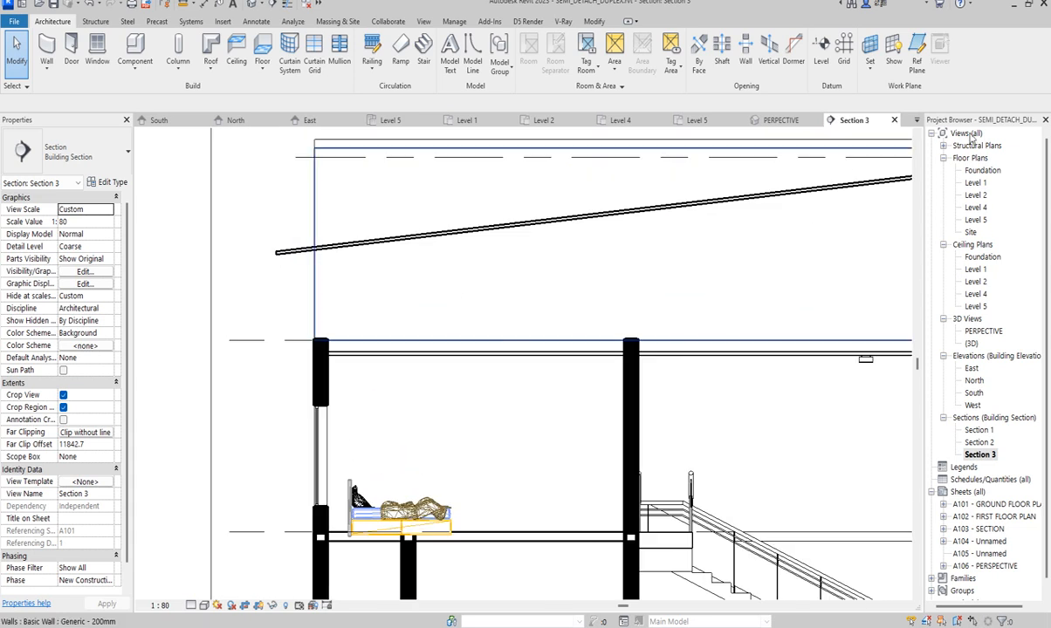
scroll(609, 252, down, 2)
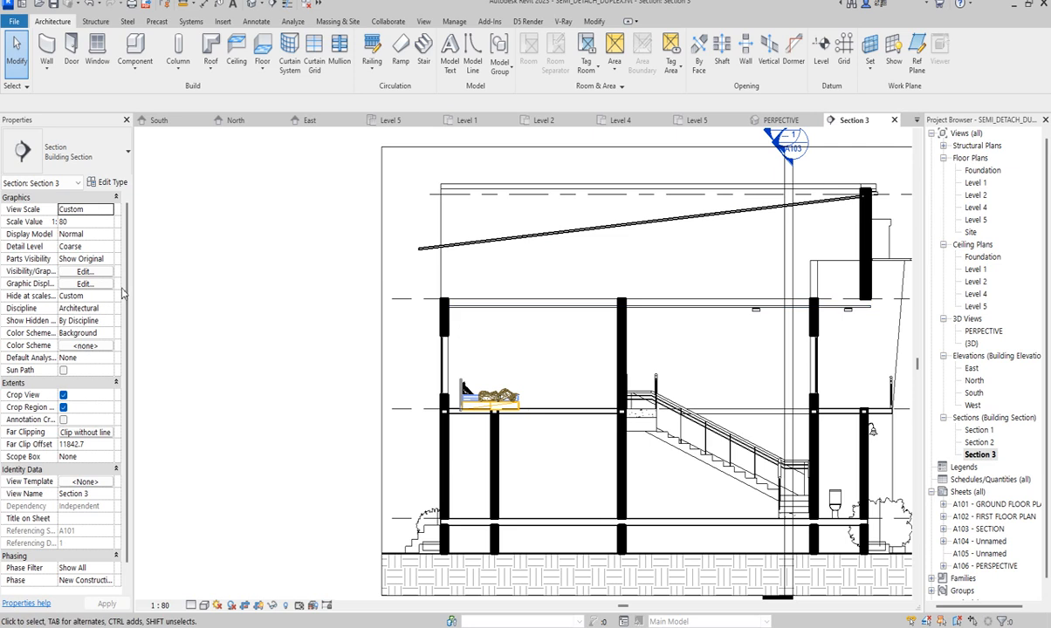
scroll(281, 316, down, 2)
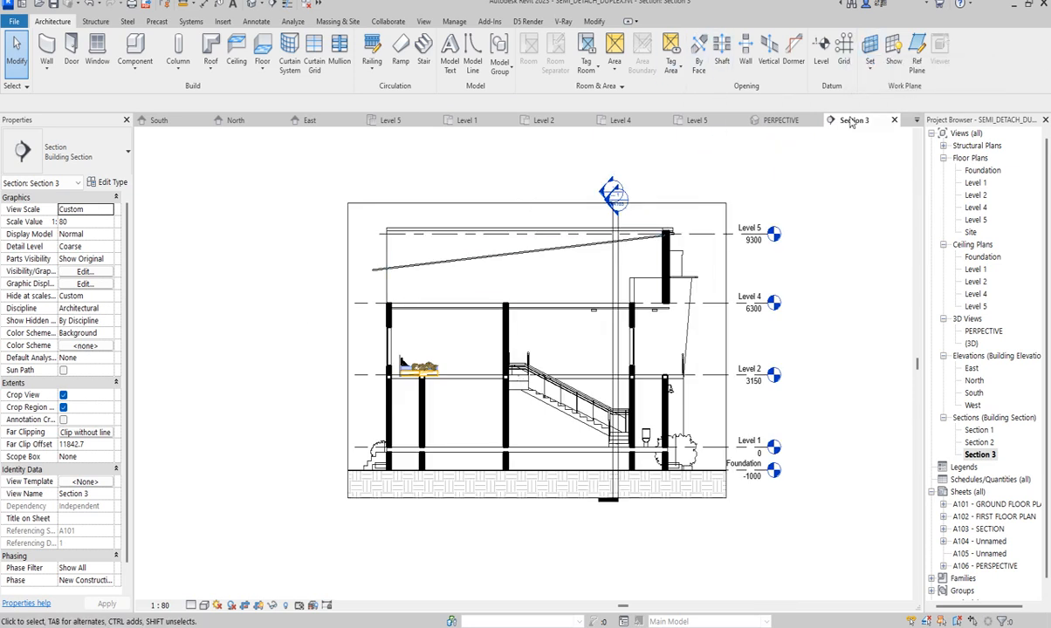
Step: Review the whole Level 1 floor plan, and go to the Level 4 floor plan of the duplex
double_click(974, 185)
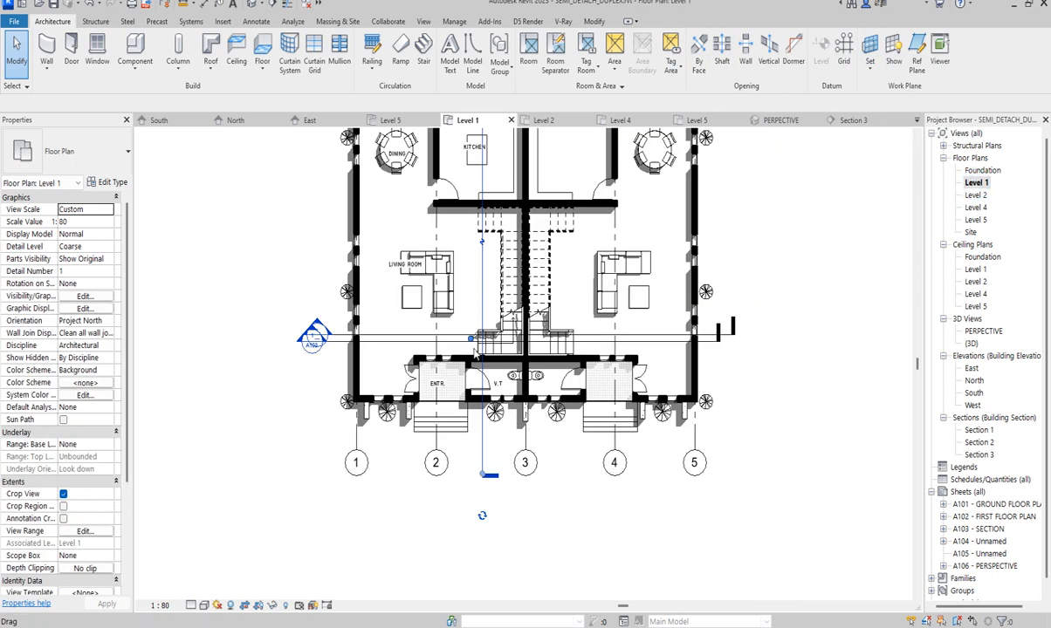
scroll(471, 495, down, 3)
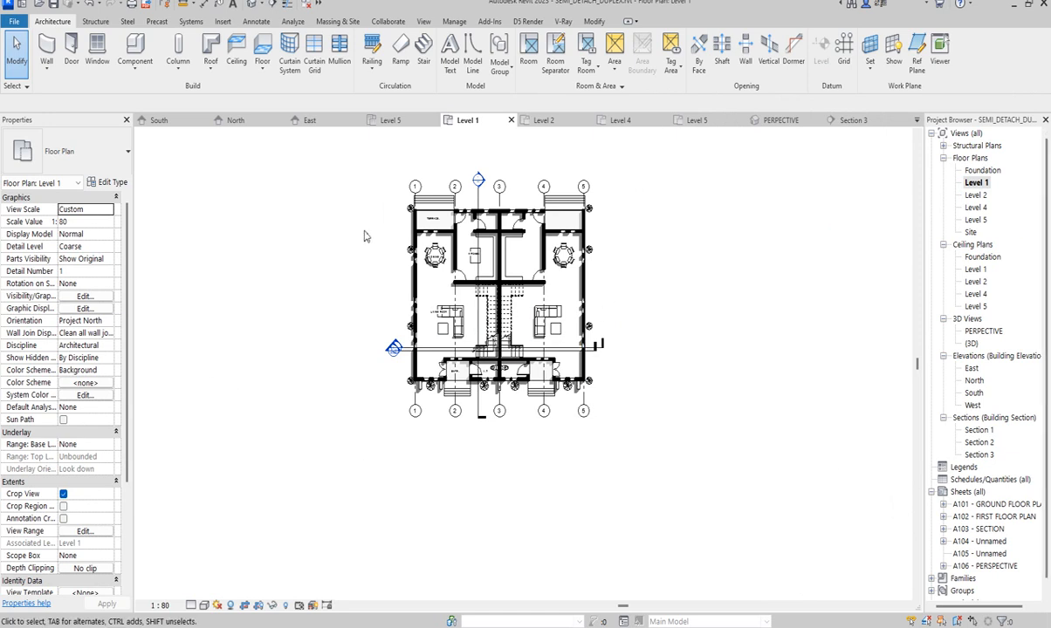
double_click(975, 209)
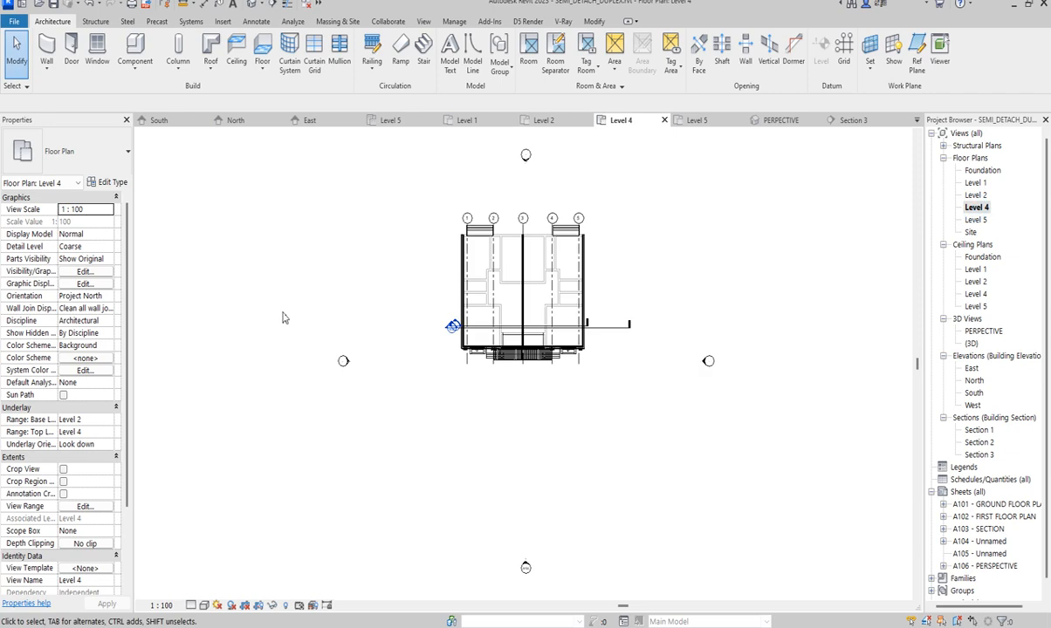
scroll(506, 278, up, 2)
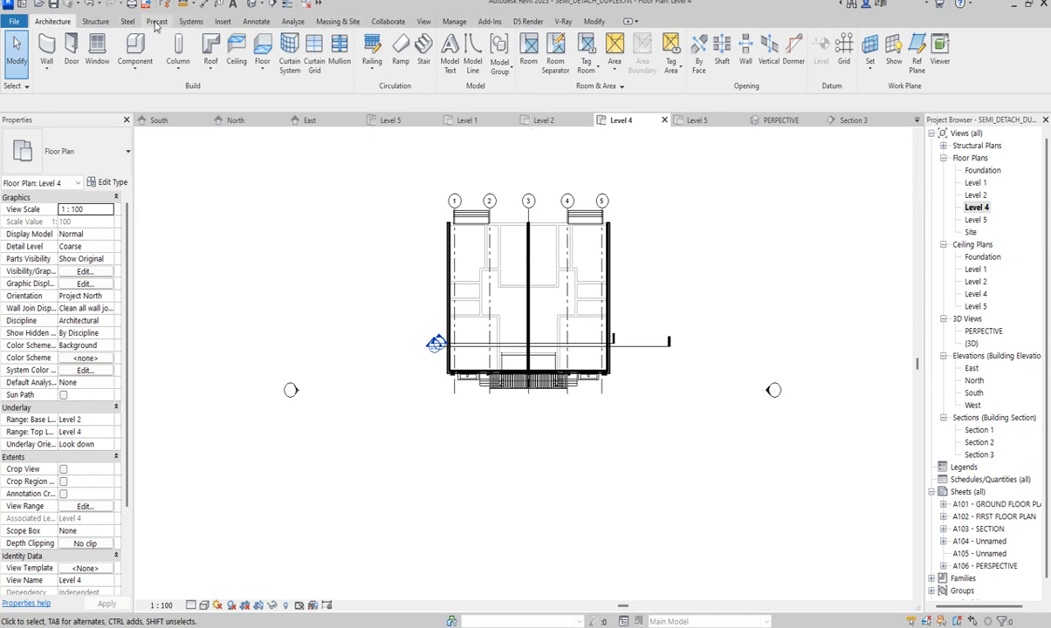
Step: Try to start the Truss command in the Level 4 floor plan, and dismiss the offer to load a truss family
click(94, 22)
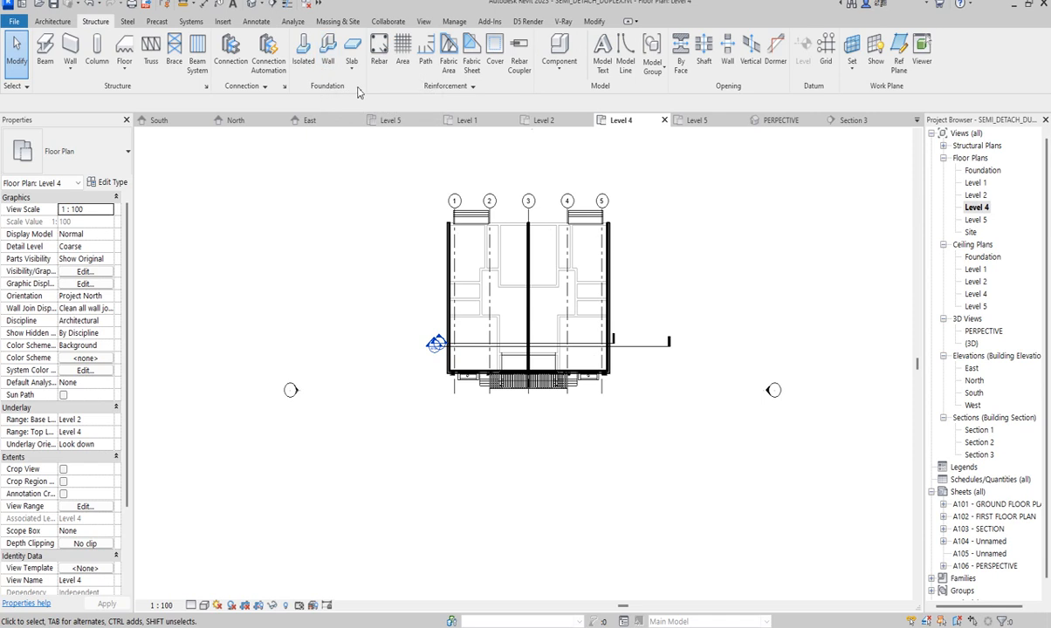
click(150, 51)
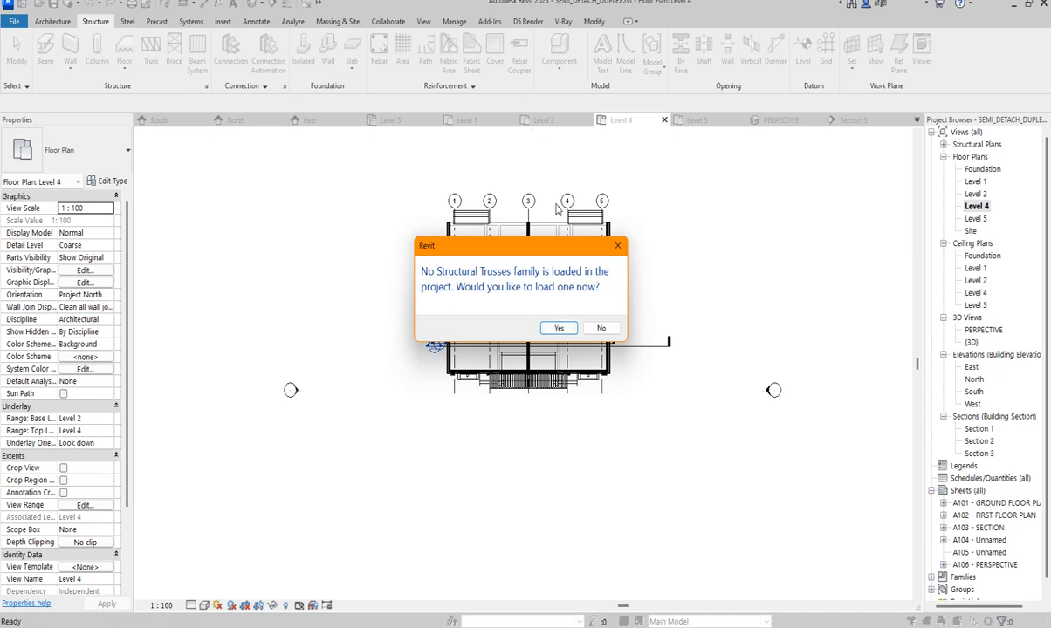
click(616, 247)
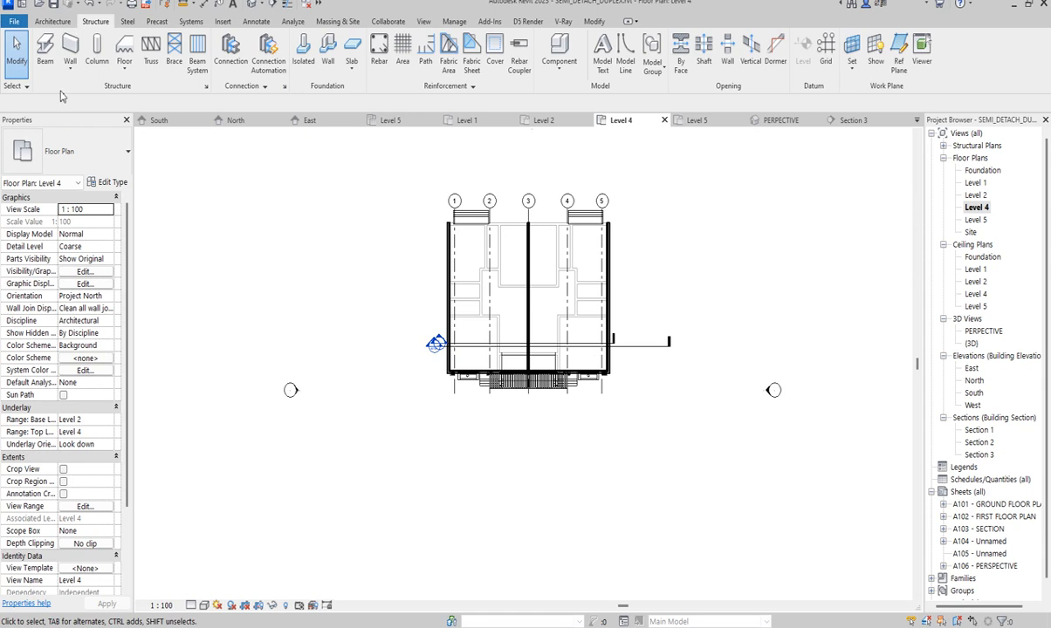
Step: Create a new project from the Metric-Structural Template
click(13, 21)
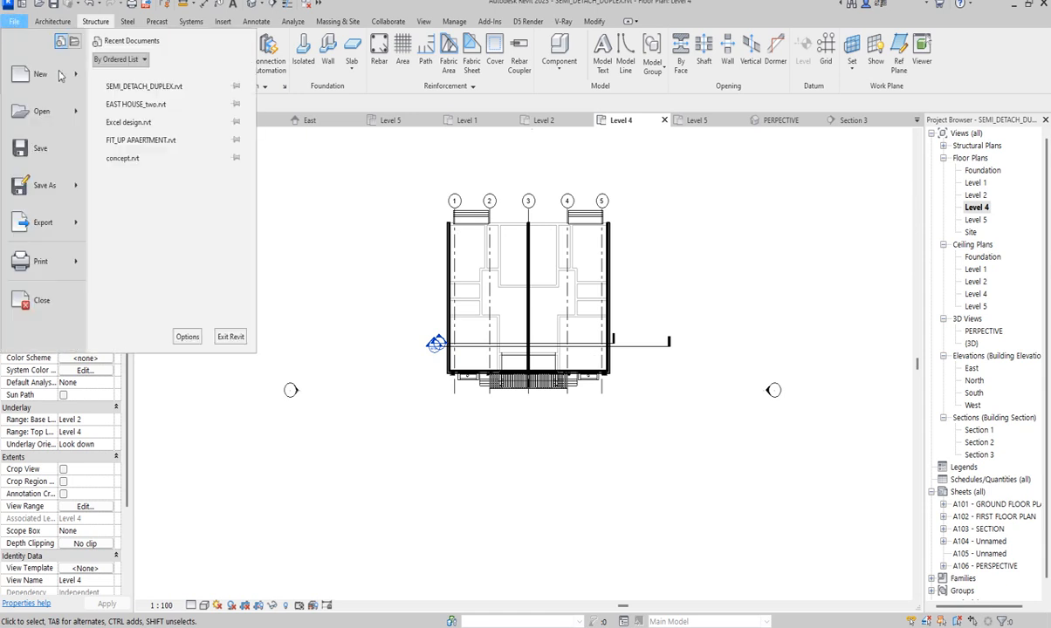
mouse_move(62, 75)
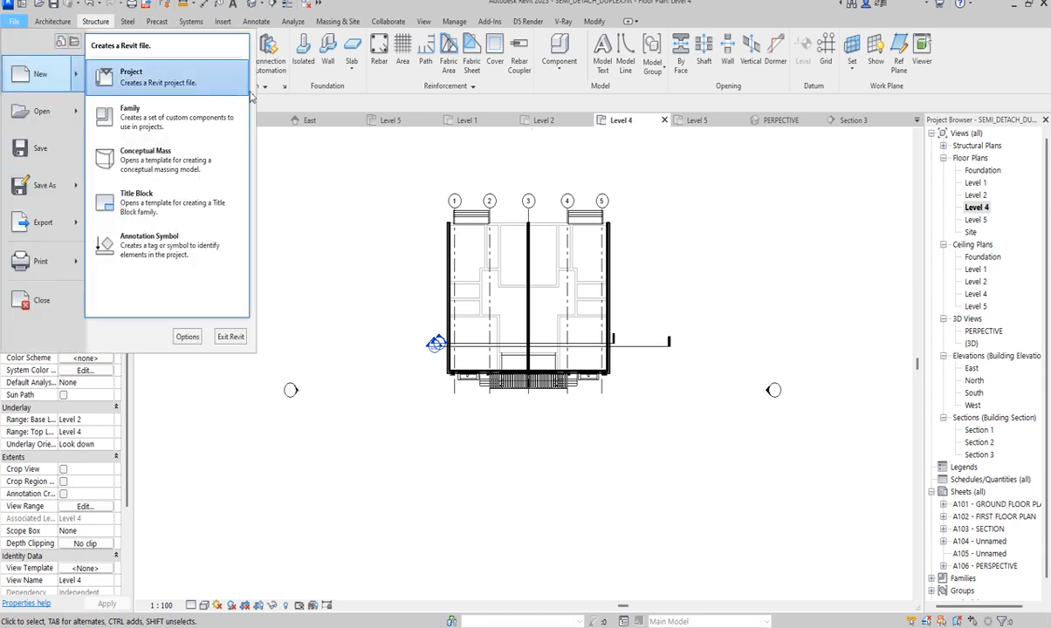
click(162, 88)
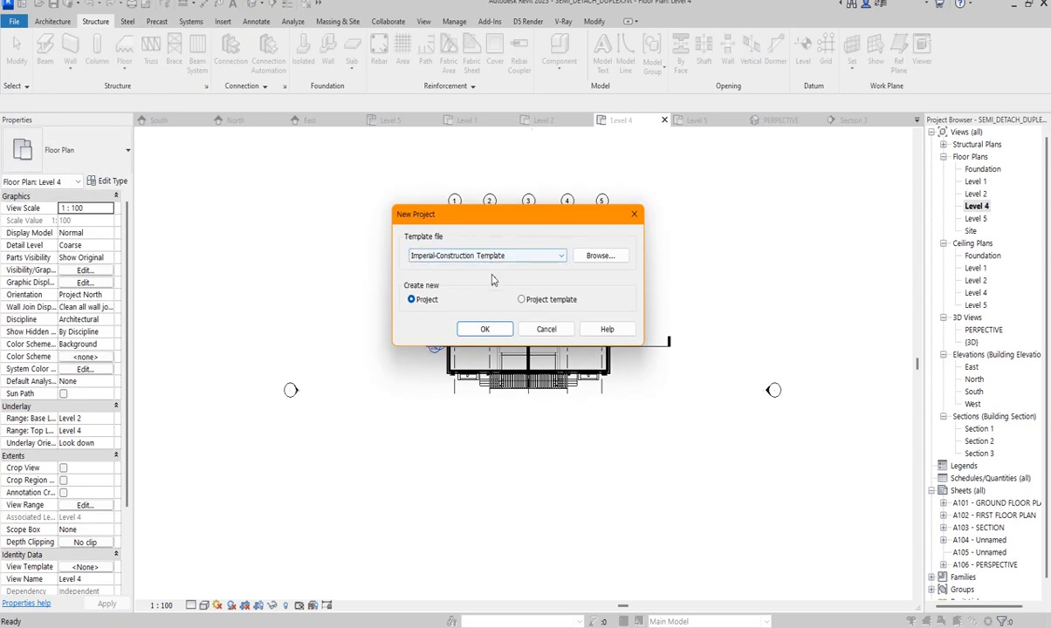
click(555, 259)
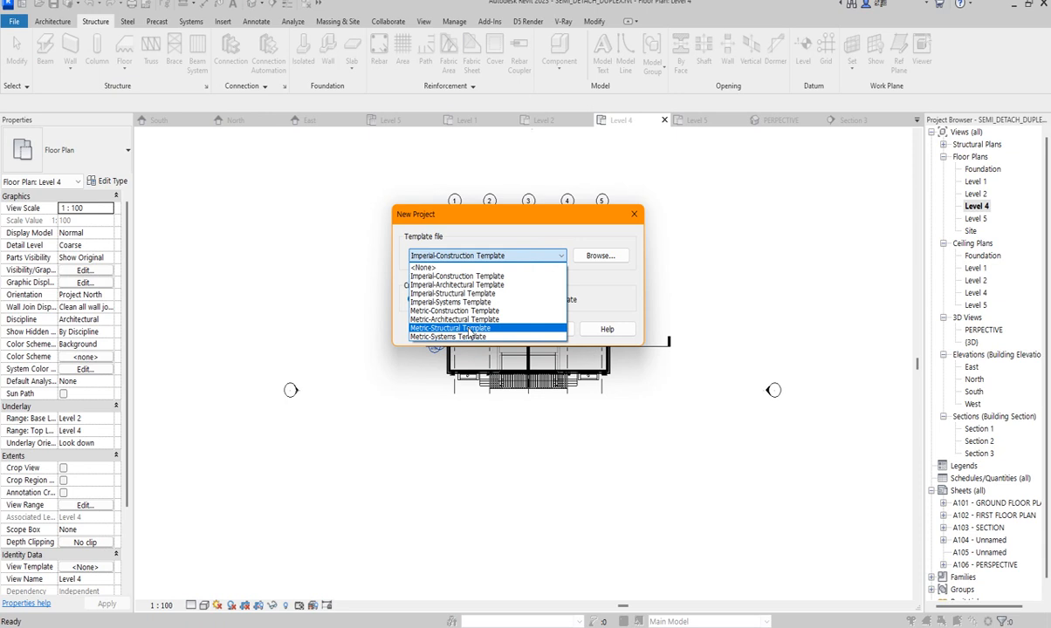
click(611, 260)
click(602, 255)
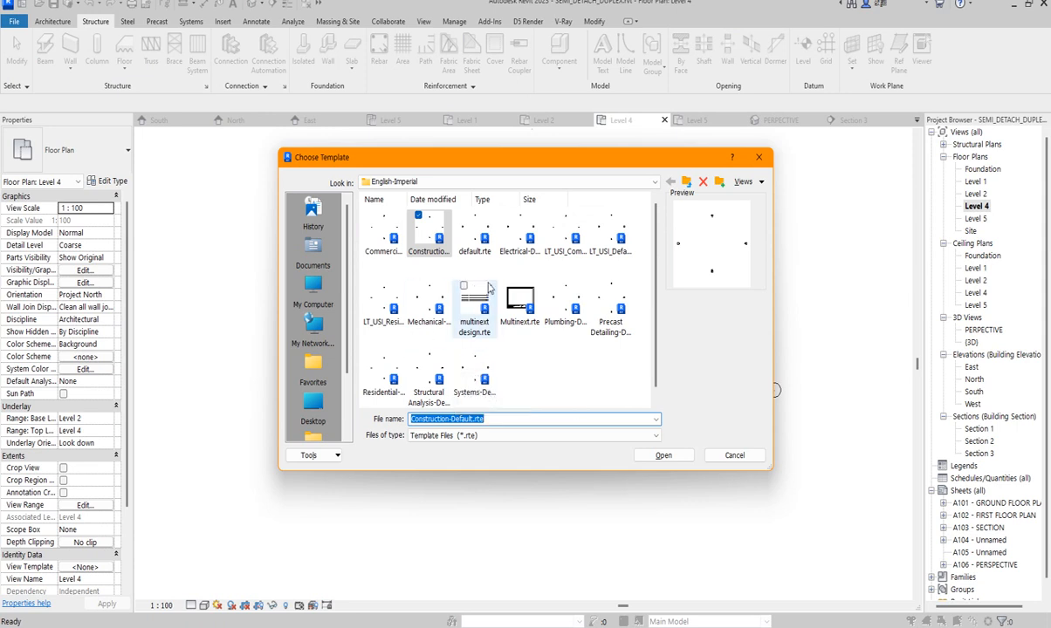
click(757, 159)
click(553, 255)
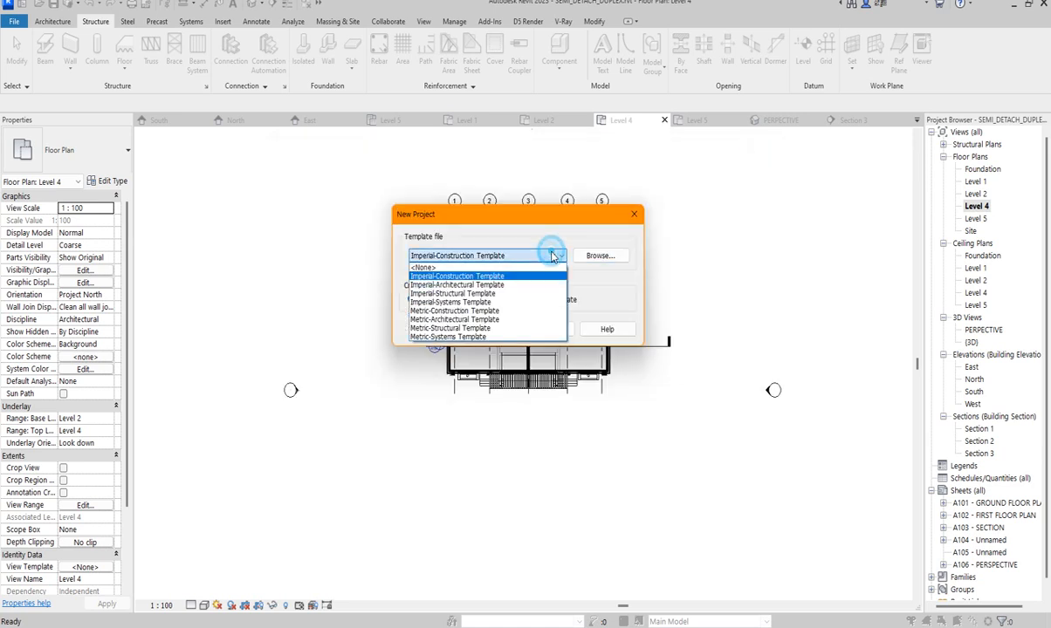
click(465, 330)
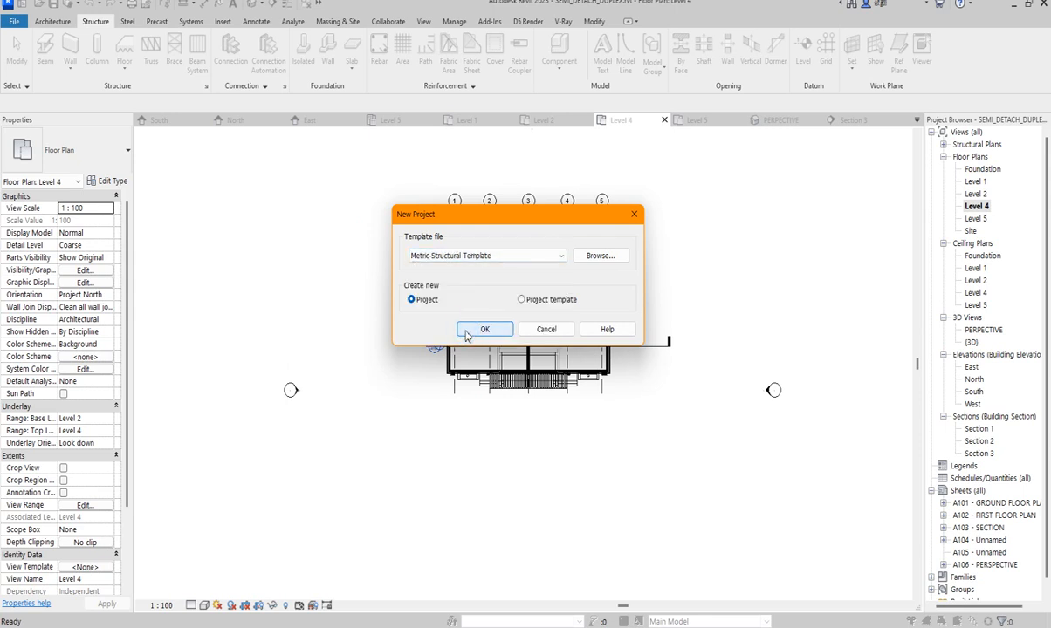
click(485, 330)
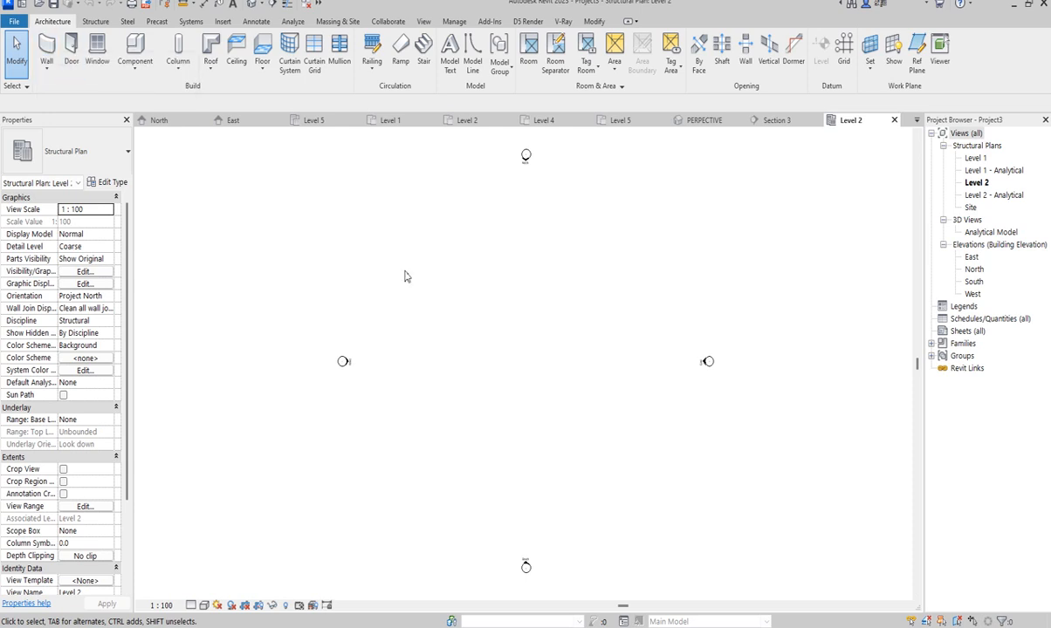
Step: Look through the wall types available for the Wall tool in the new structural project, keeping Generic - 200mm
click(46, 48)
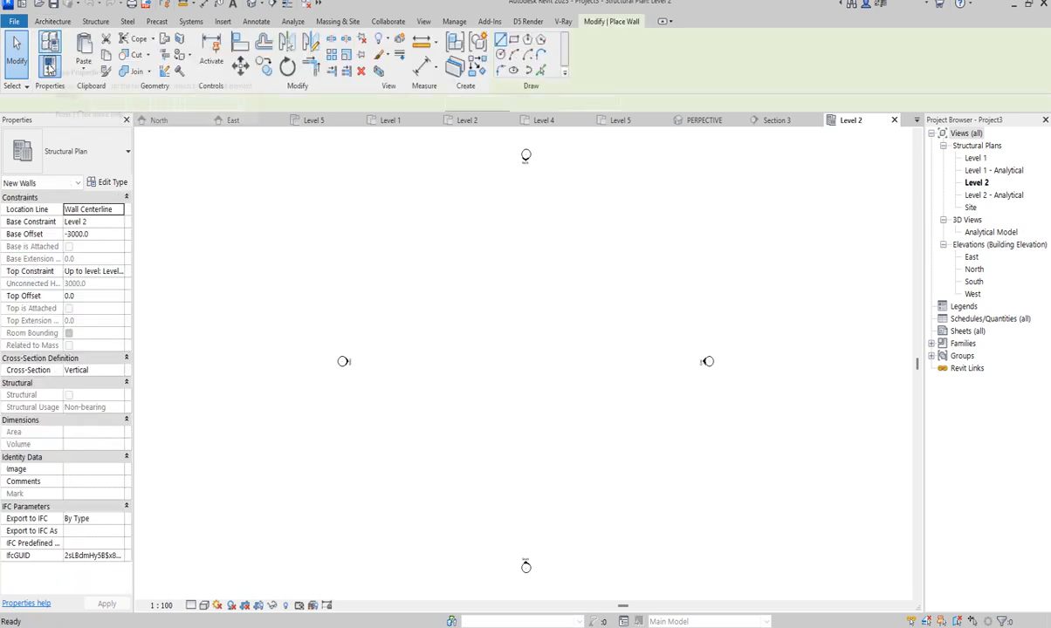
click(124, 153)
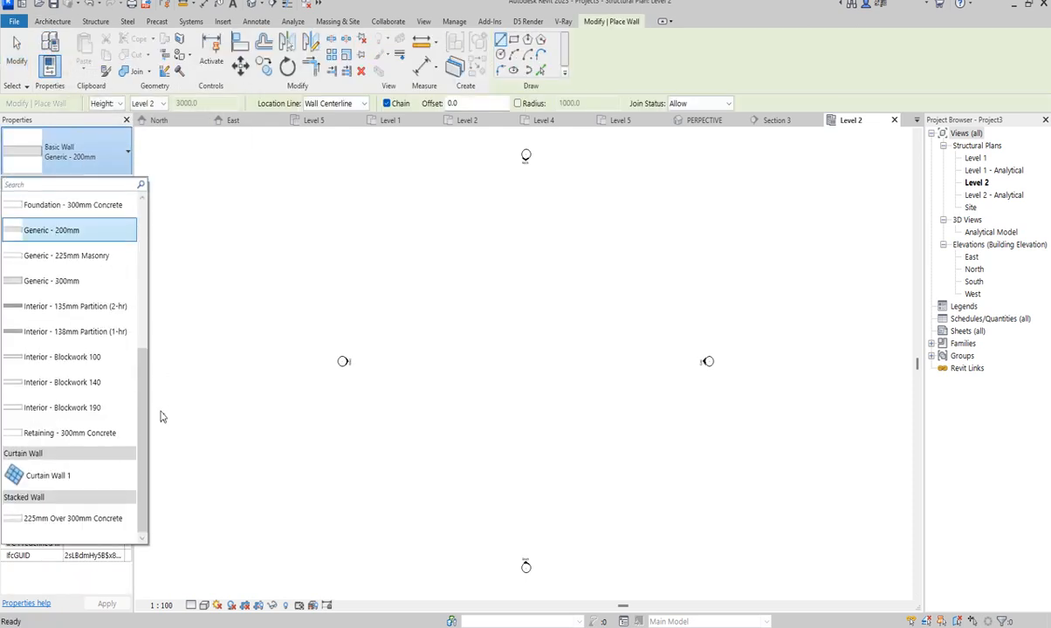
drag(143, 428, 155, 520)
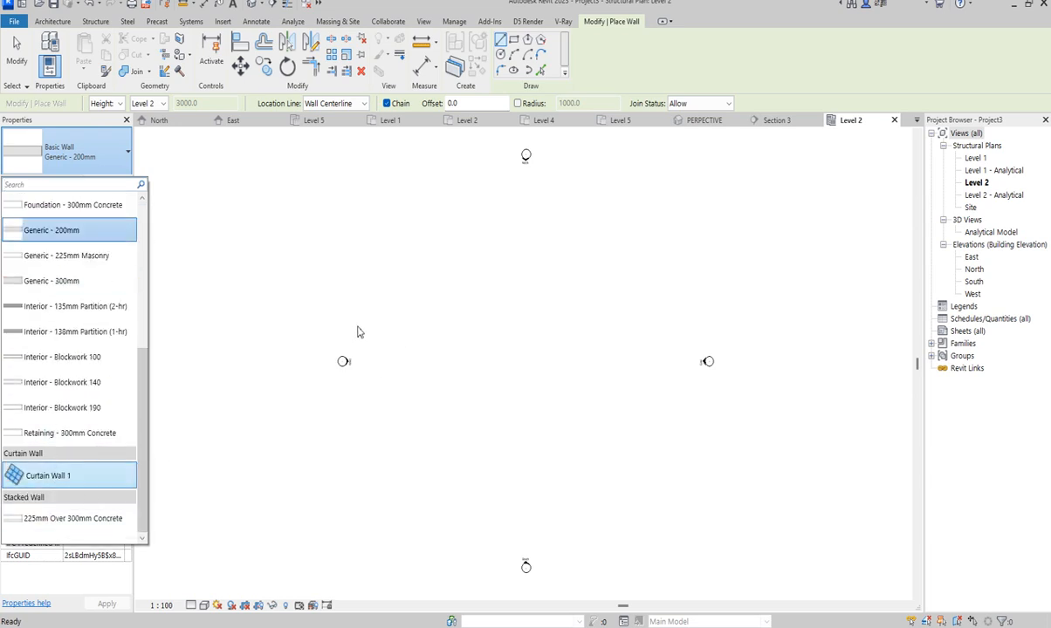
click(252, 229)
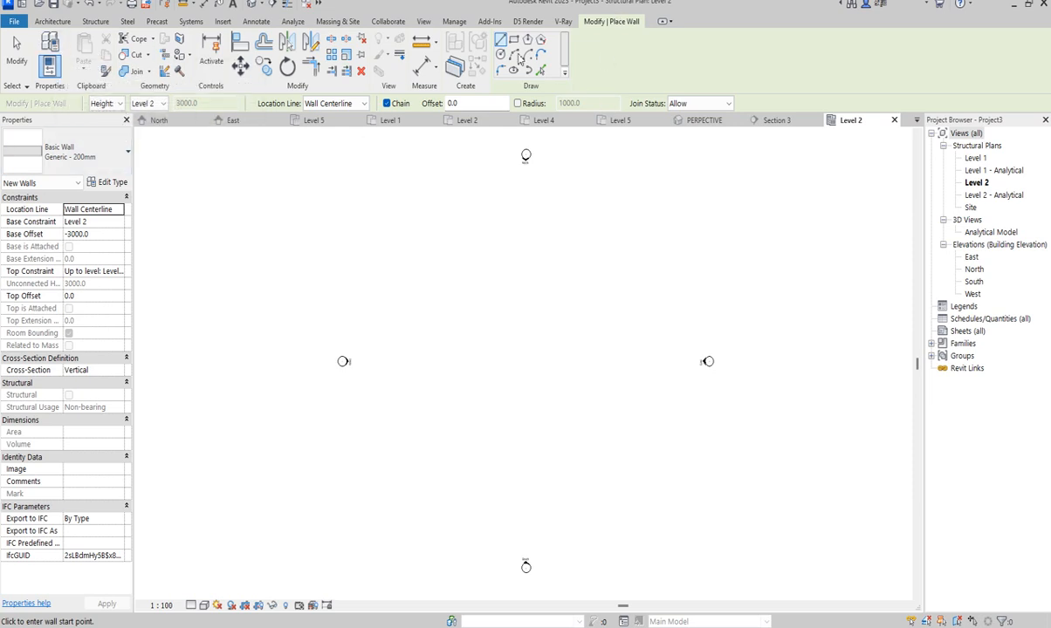
click(52, 23)
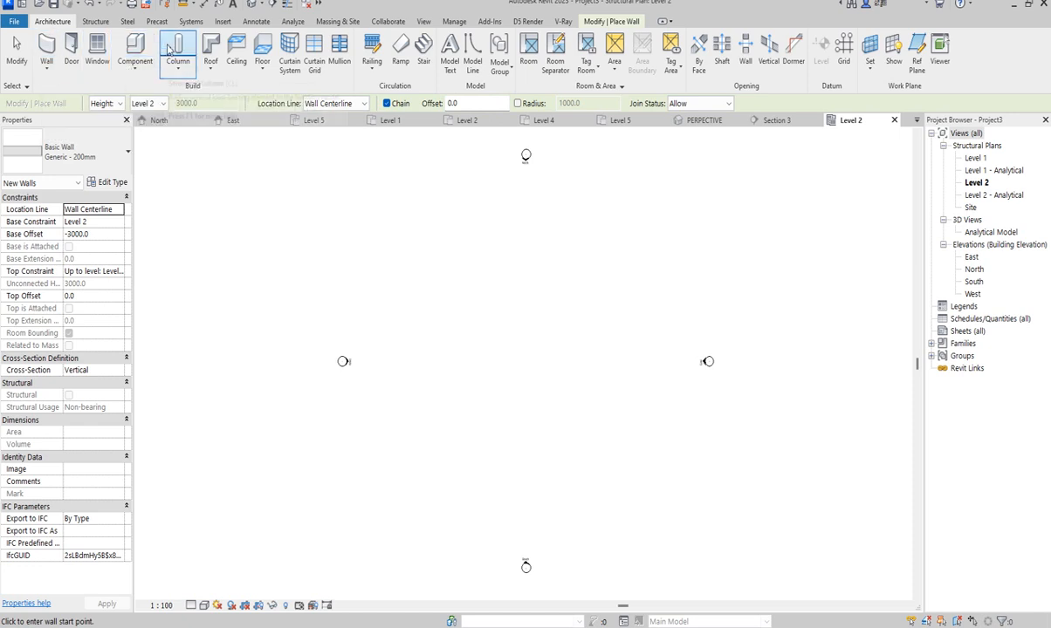
Step: Place a horizontal M_Howe Flat Truss about 34000 mm long on Level 2 between the west and east elevation markers
click(95, 21)
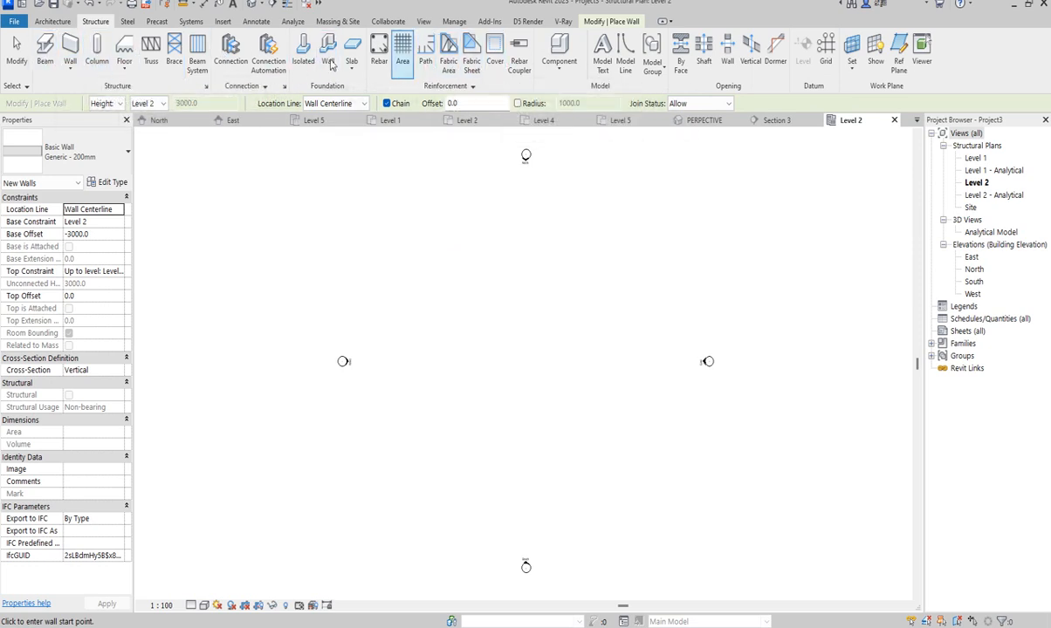
click(150, 48)
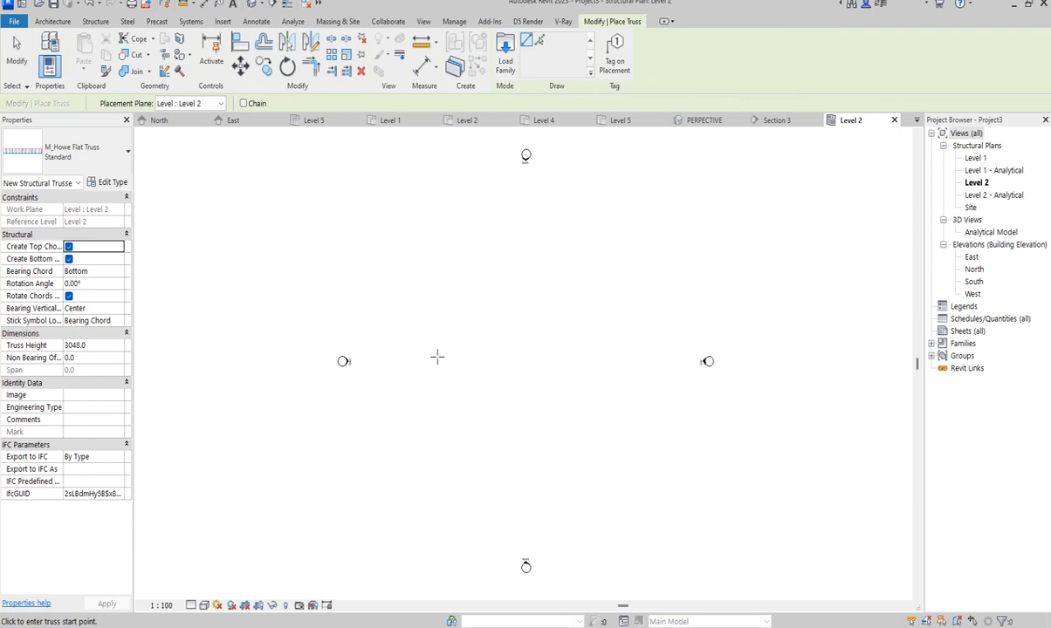
click(404, 361)
click(650, 361)
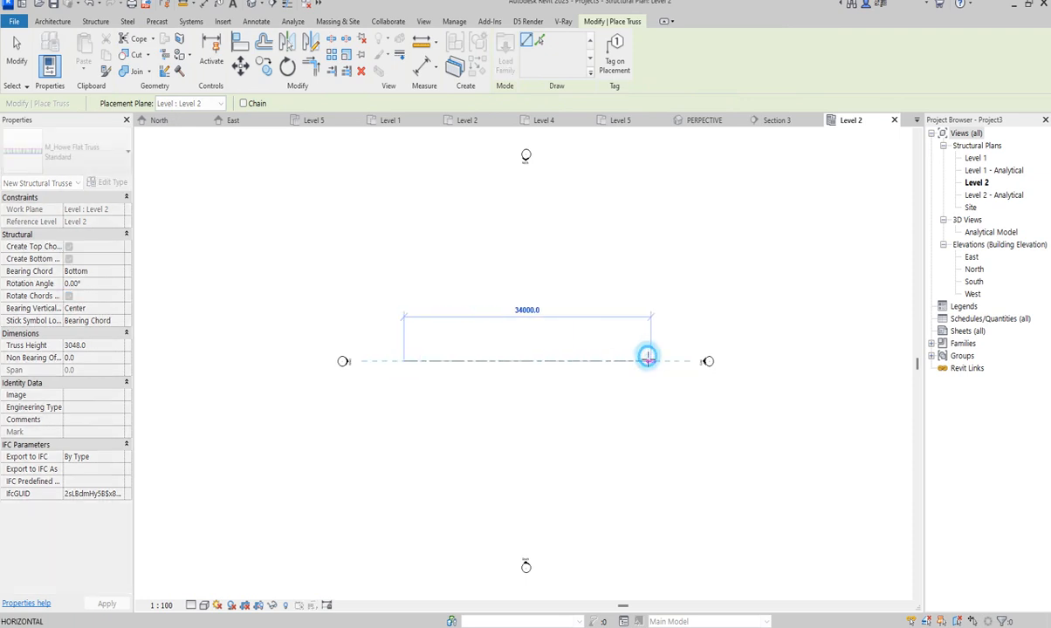
right_click(576, 269)
click(615, 276)
right_click(537, 275)
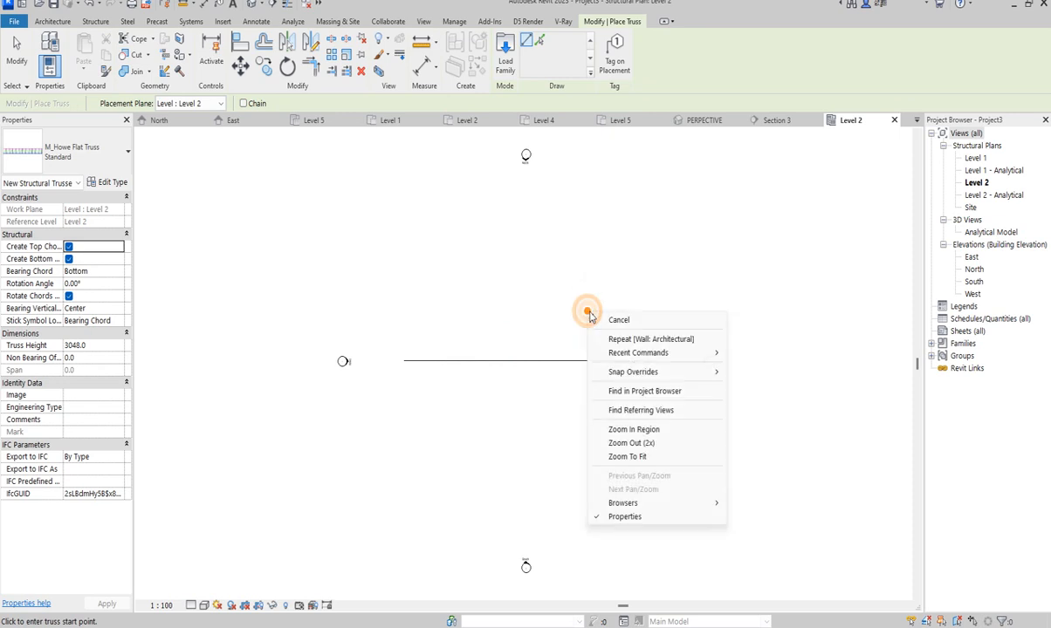
click(578, 291)
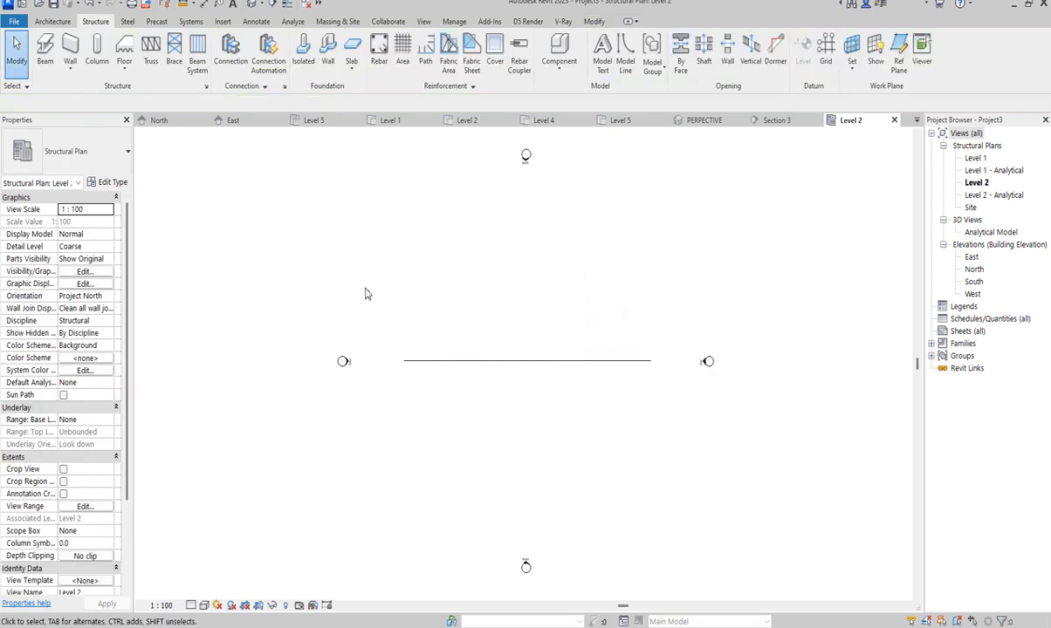
Step: Look through the wall types available for a structural wall, and leave the wall command without placing one
click(463, 362)
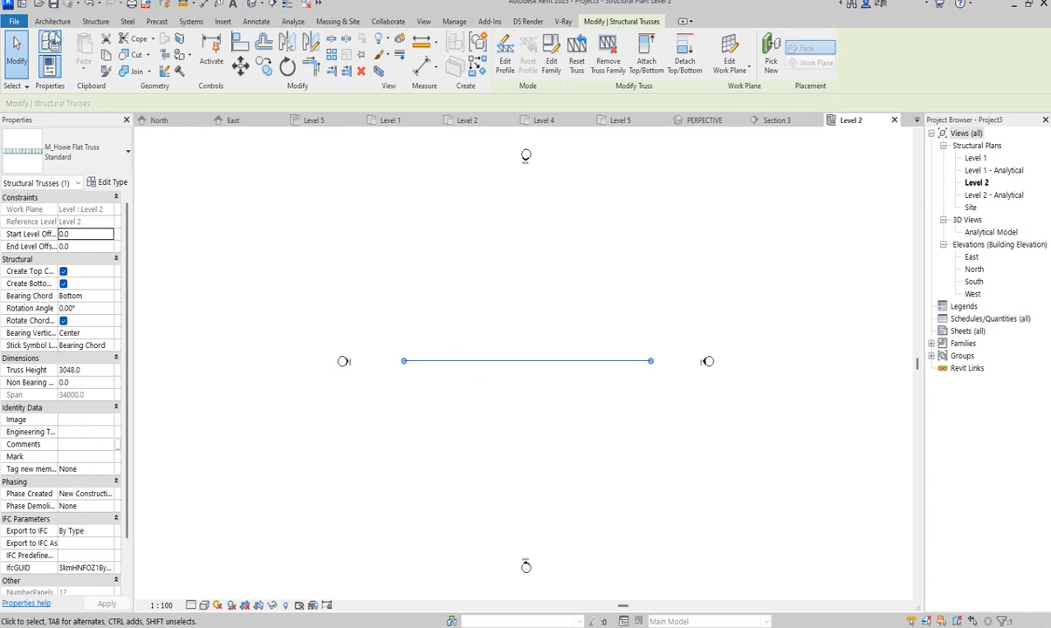
click(95, 21)
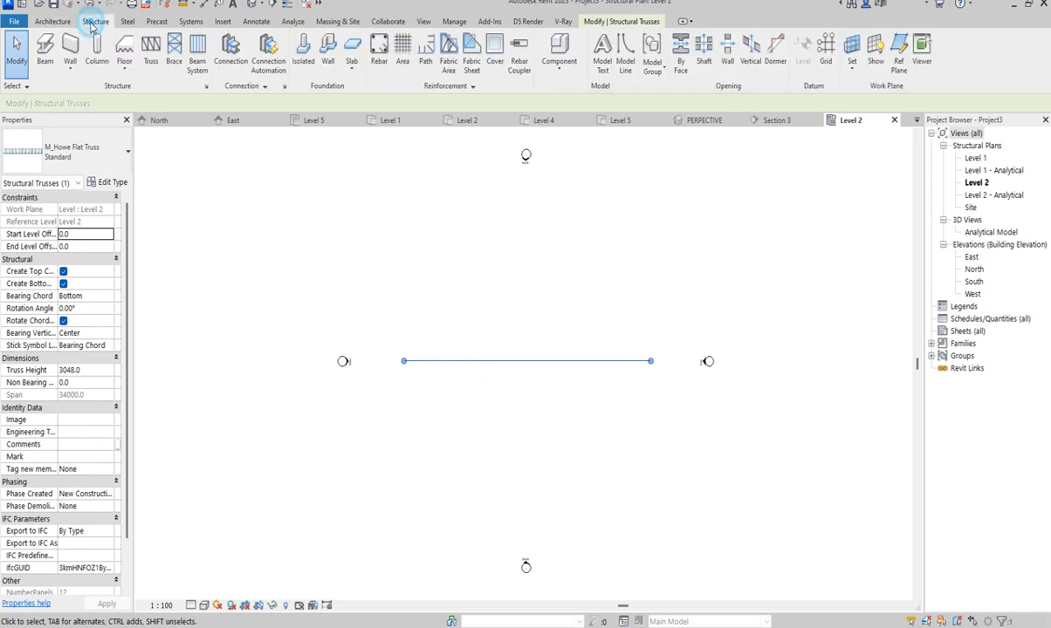
click(69, 67)
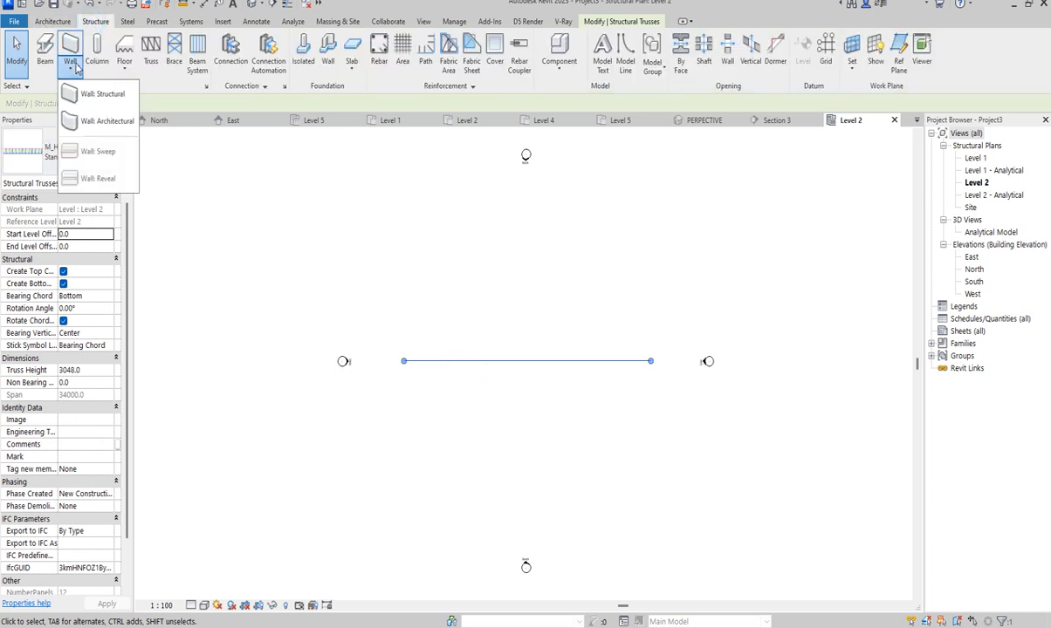
click(110, 94)
click(94, 147)
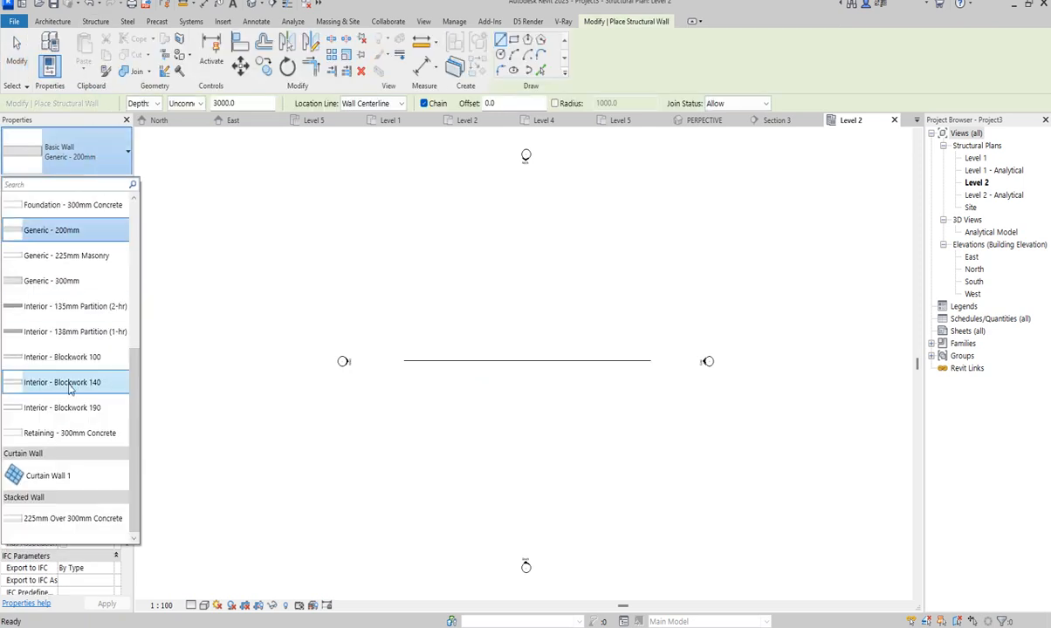
drag(137, 393, 138, 225)
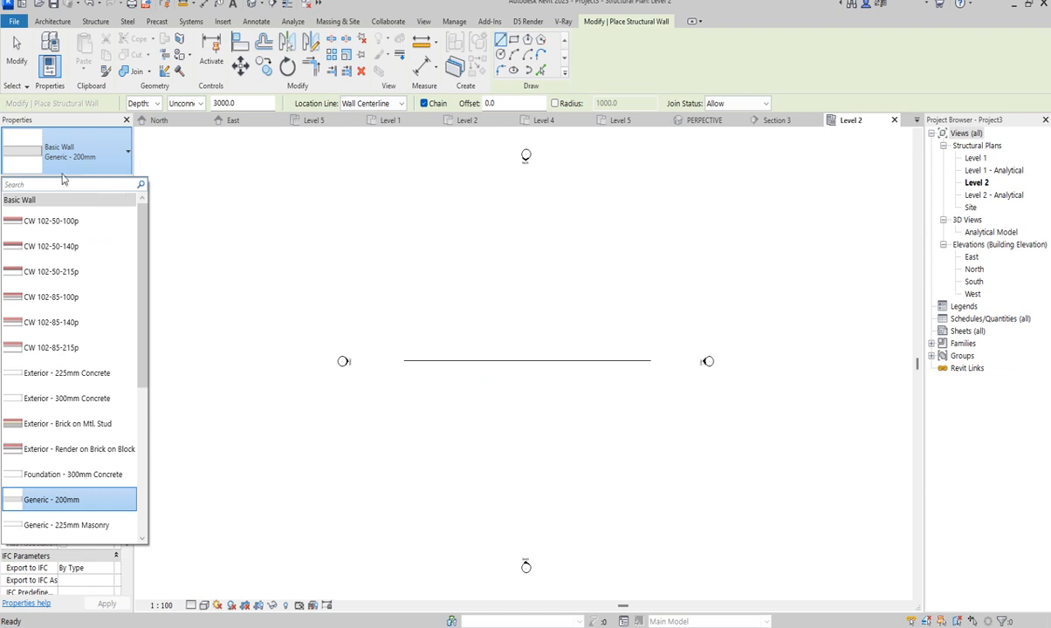
click(83, 159)
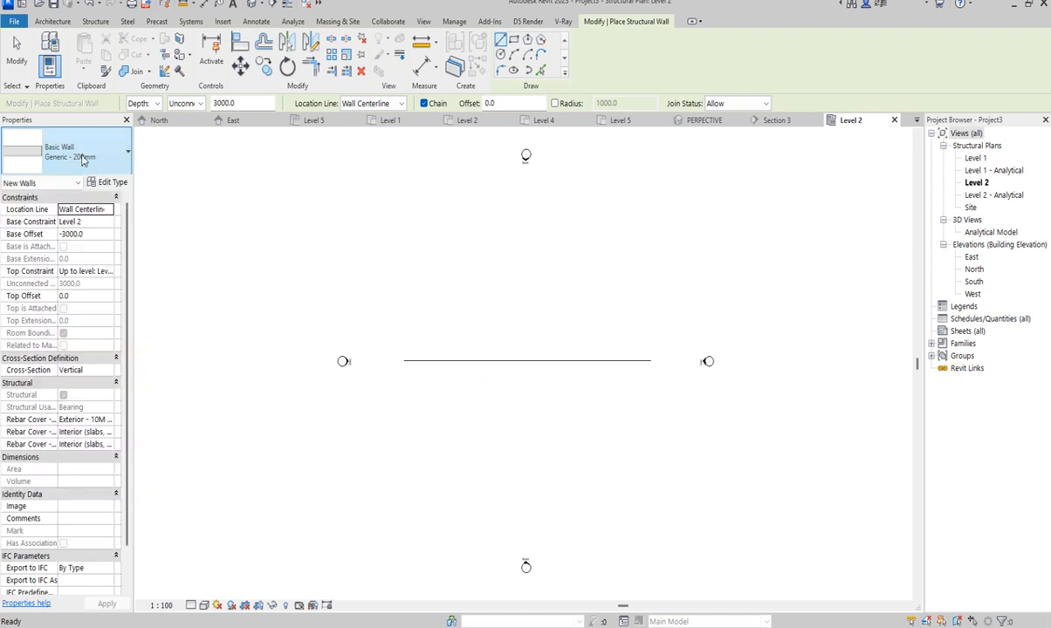
click(95, 21)
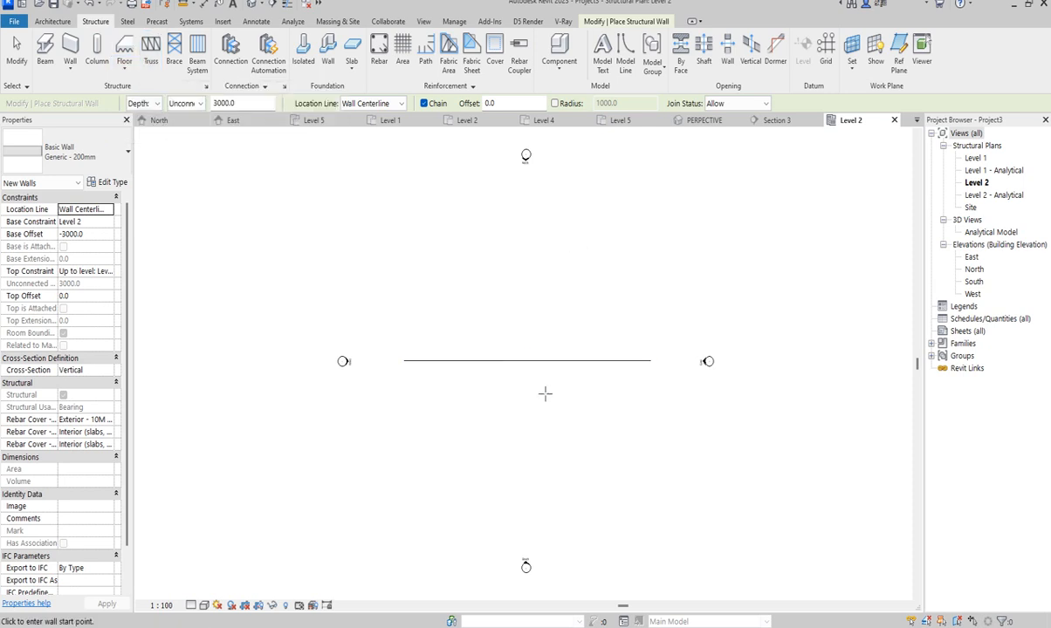
key(Escape)
Step: Select the flat truss on Level 2, and examine its chords and web members in the default 3D view
click(531, 361)
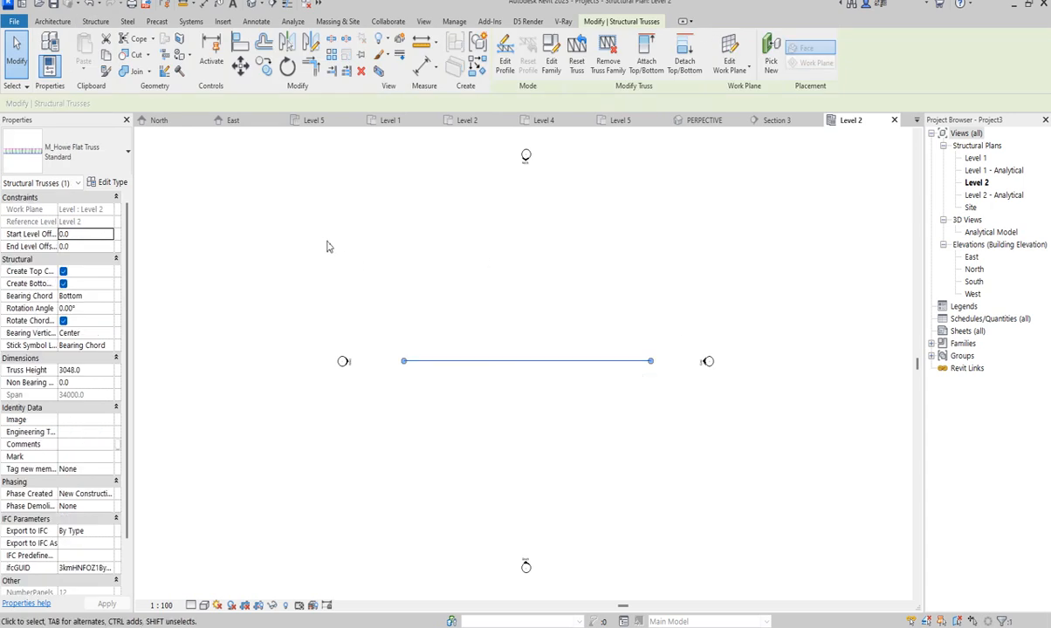
click(256, 6)
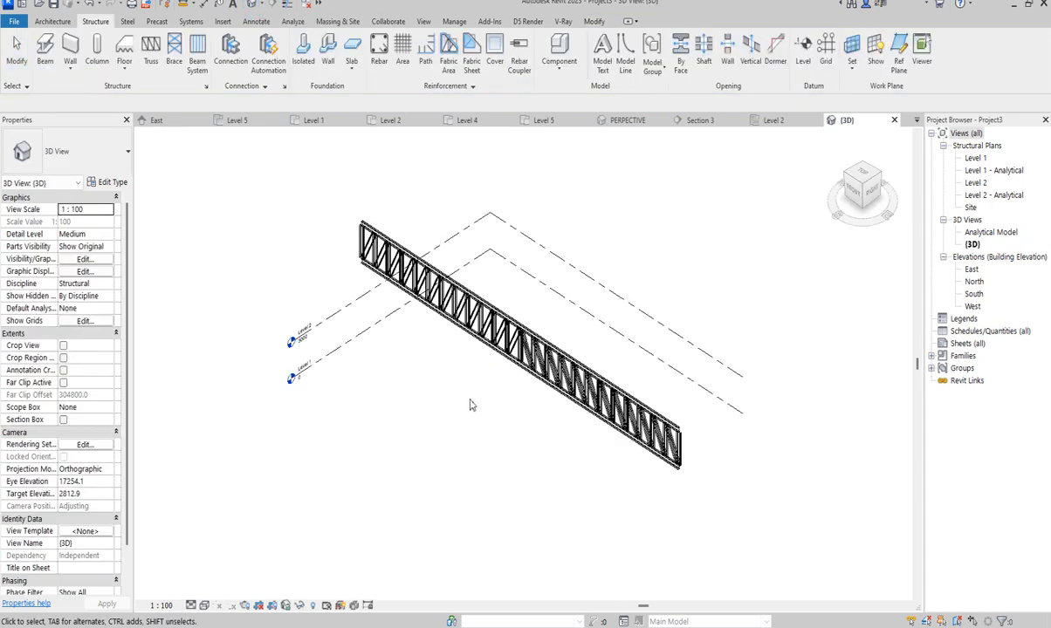
scroll(550, 360, up, 3)
scroll(599, 415, down, 2)
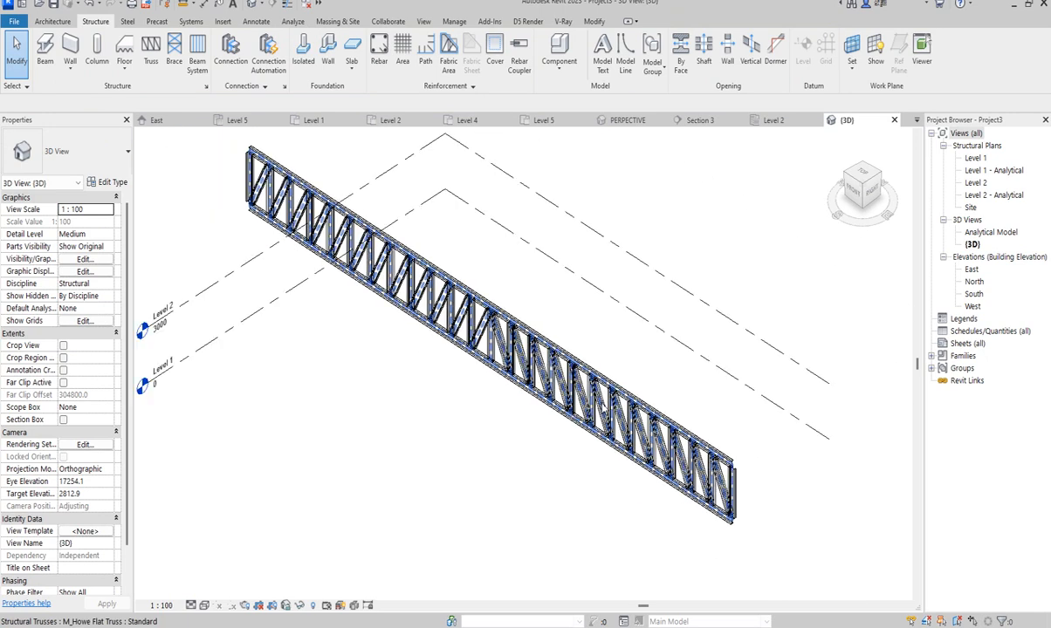
Step: Copy the M_Howe Flat Truss from the 3D view of the structural project to the clipboard
scroll(516, 365, down, 2)
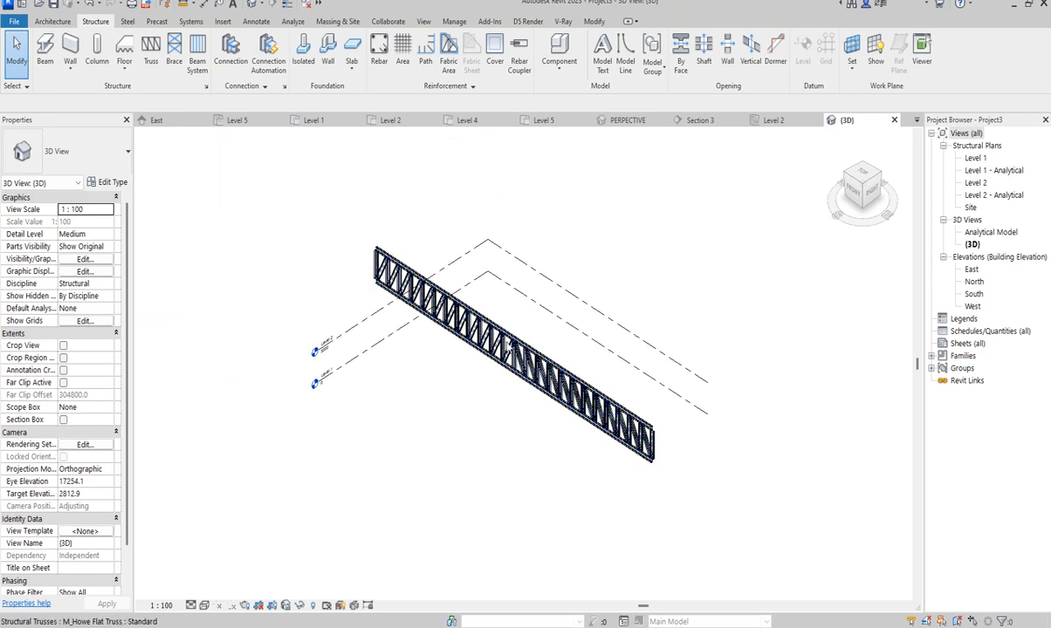
scroll(511, 357, up, 3)
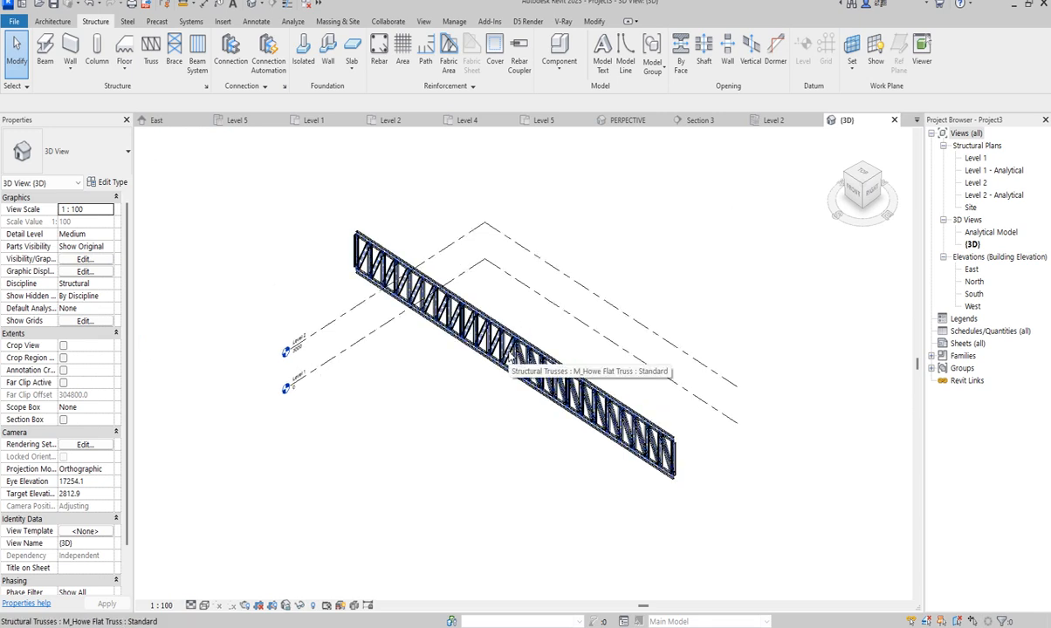
scroll(511, 358, down, 3)
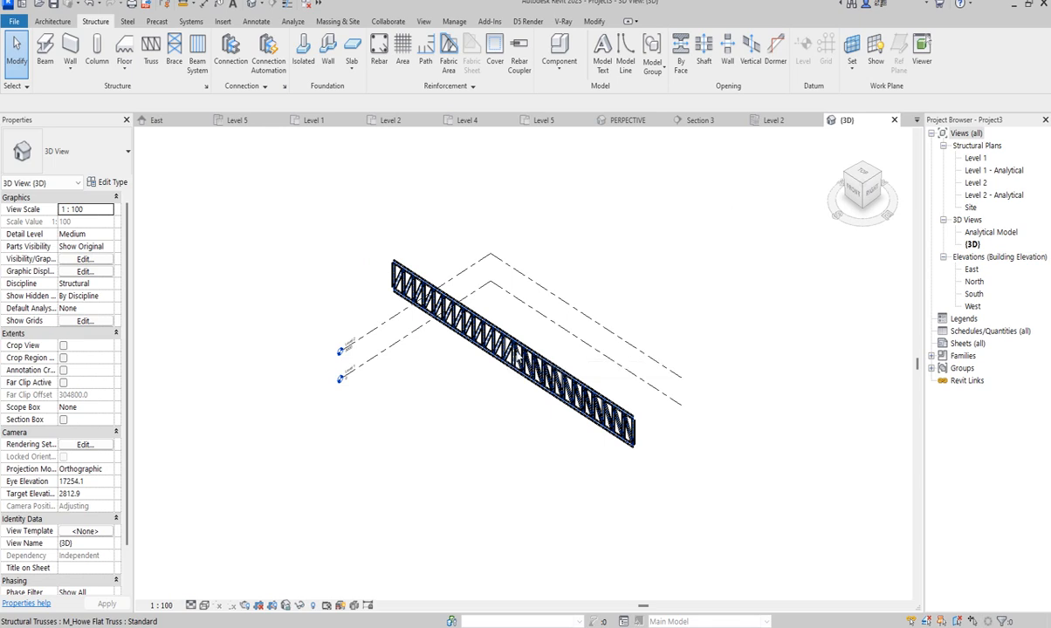
click(521, 357)
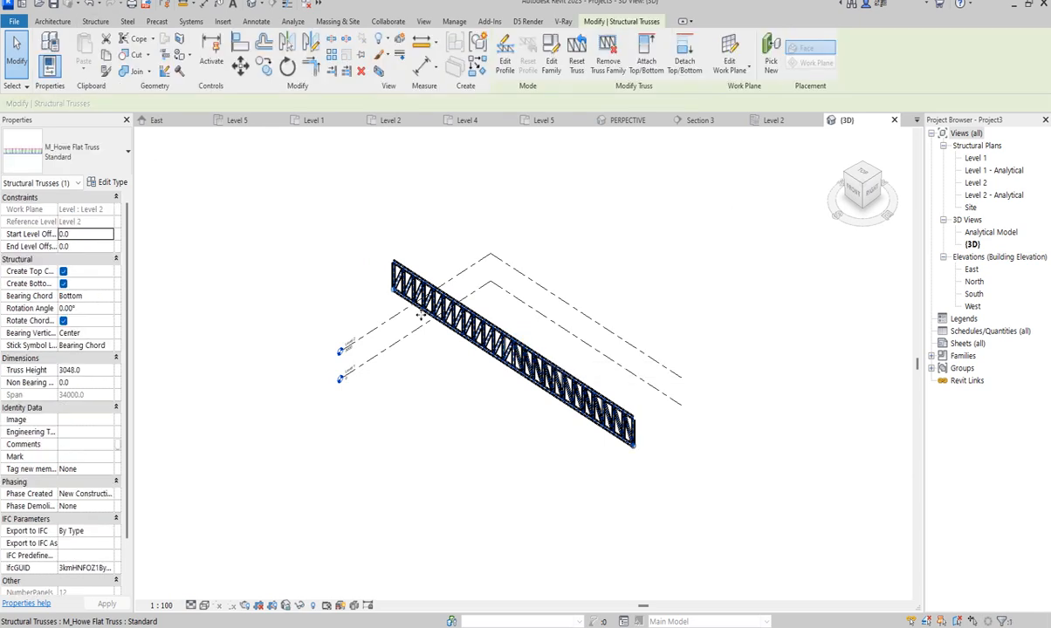
click(105, 55)
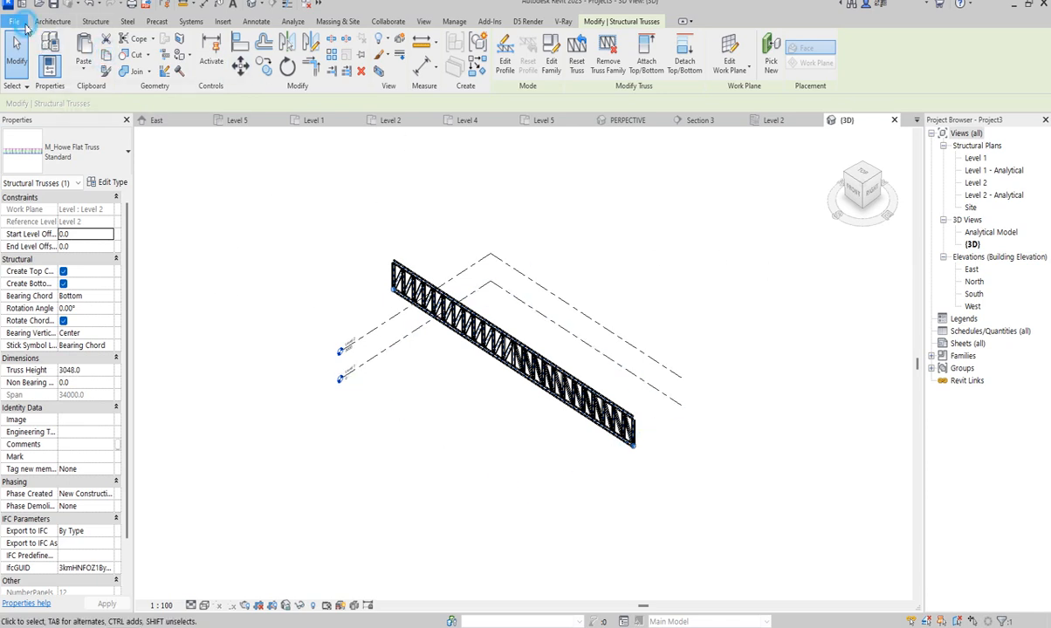
Step: Switch to the SEMI_DETACH_DUPLEX.rvt project and open its Level 4 floor plan
click(15, 21)
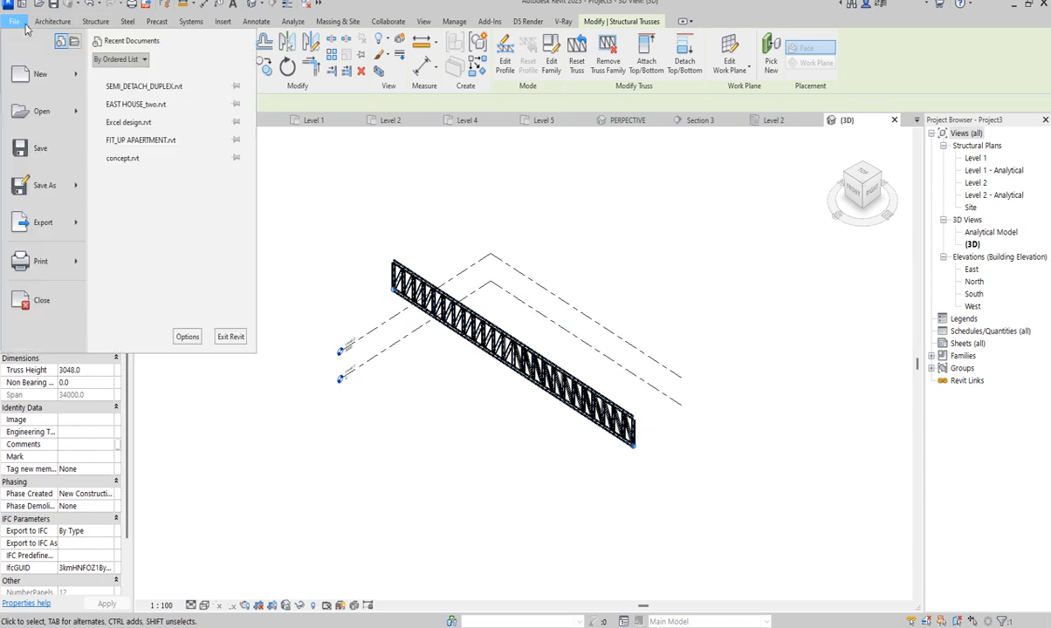
click(130, 86)
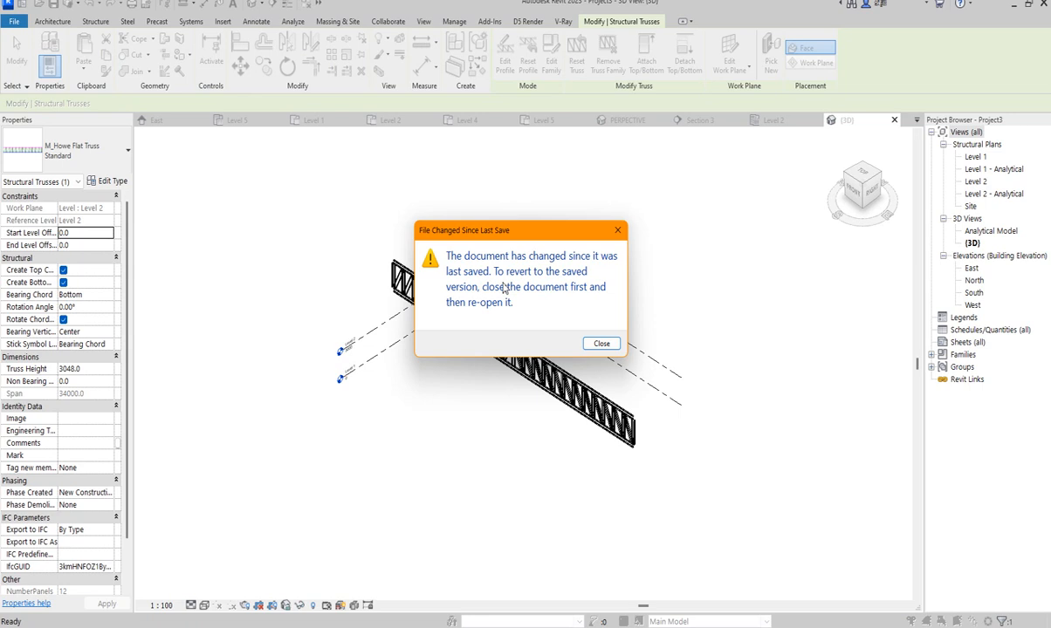
click(601, 343)
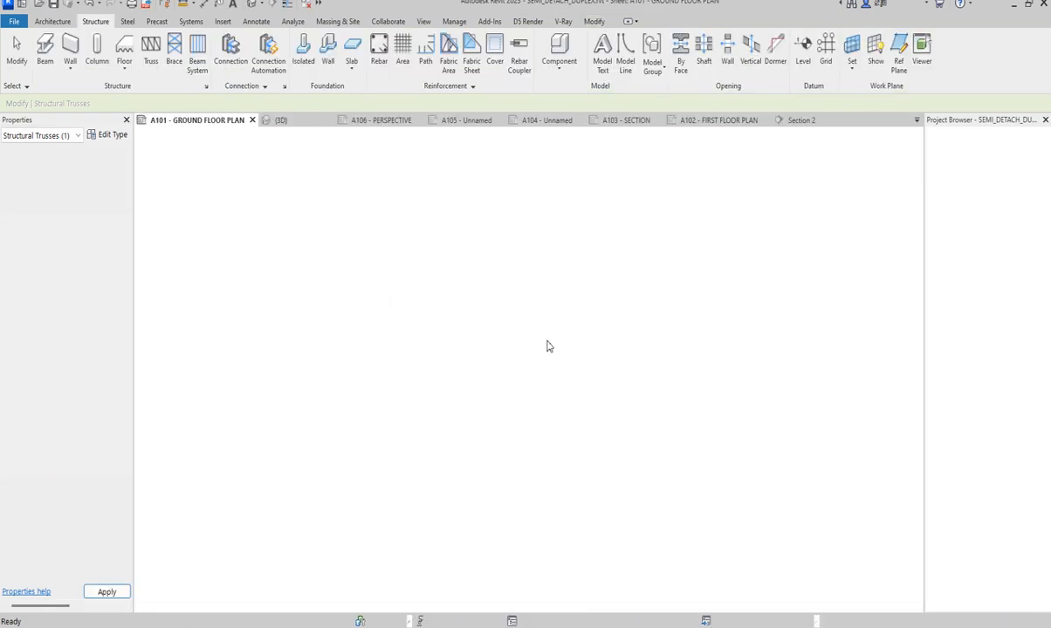
scroll(412, 397, down, 2)
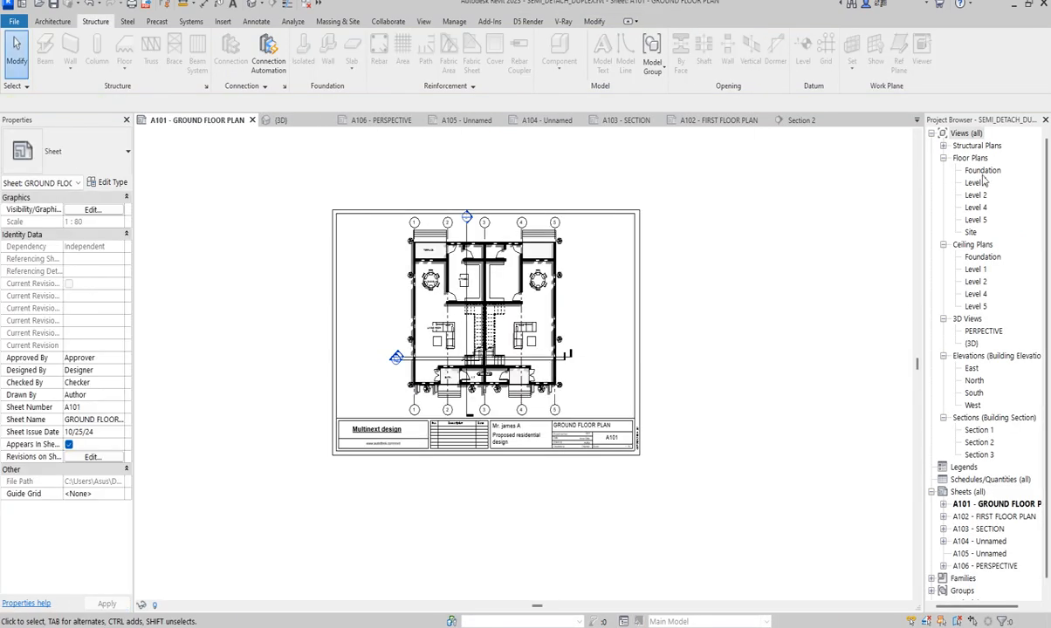
double_click(975, 208)
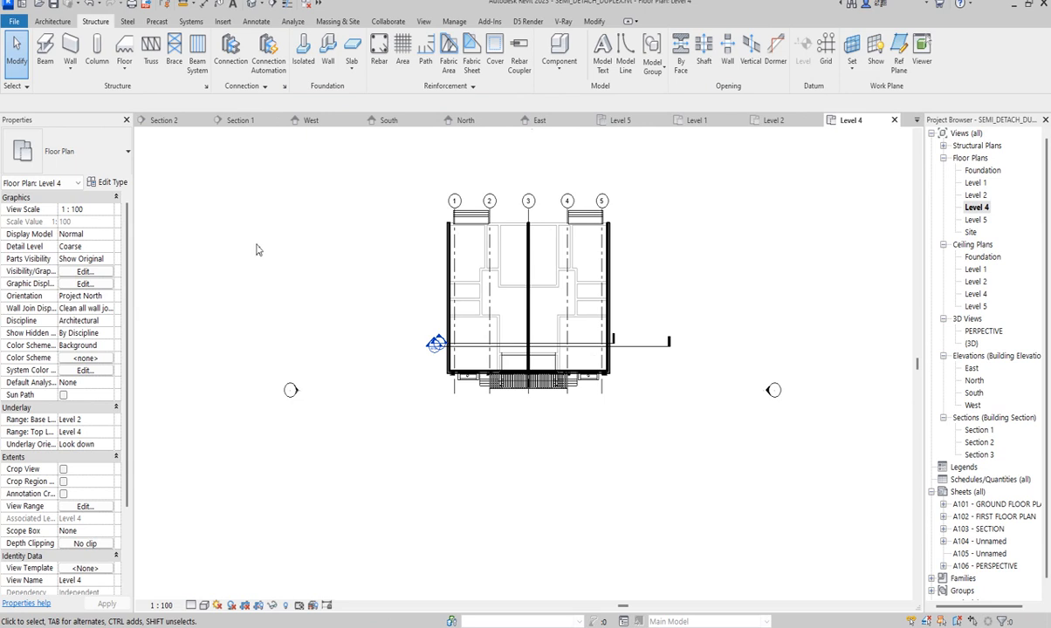
Step: Paste the copied truss across the Level 4 plan, accepting the duplicate types, and delete the pasted instance
click(600, 21)
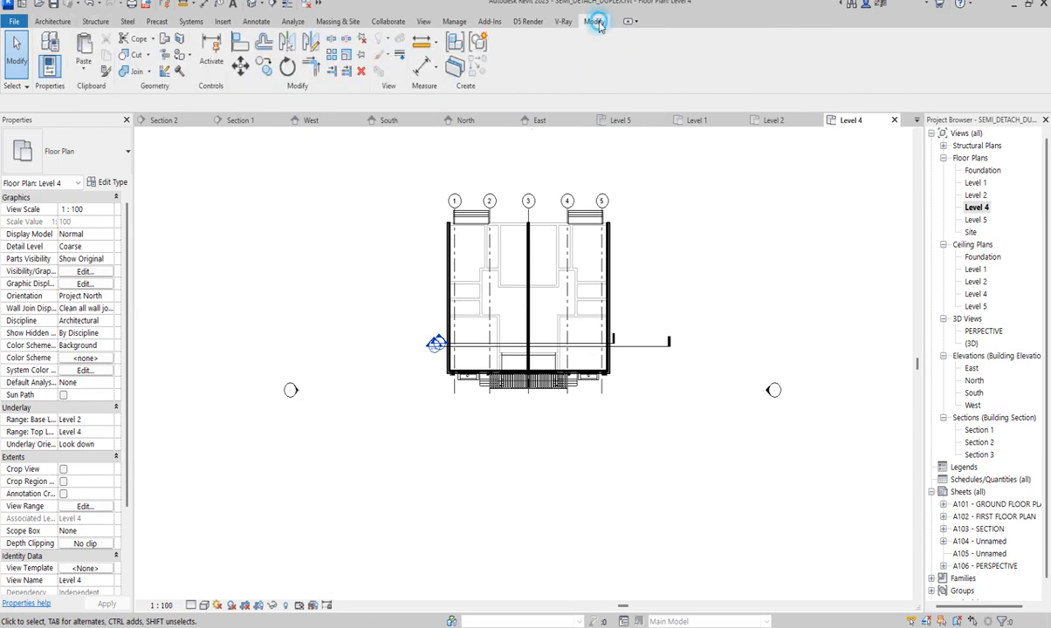
click(85, 47)
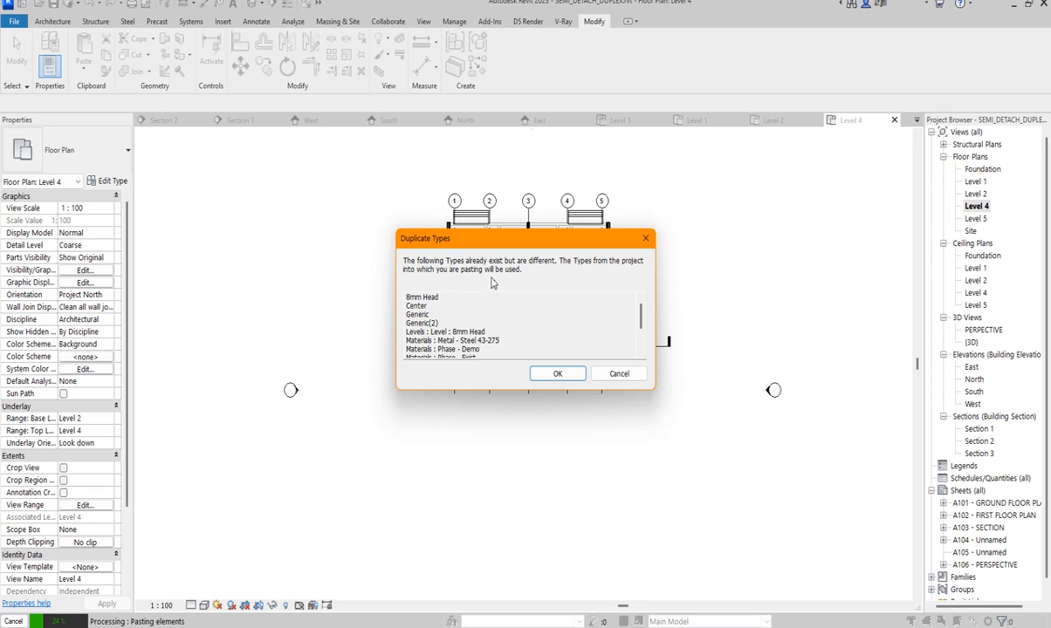
scroll(474, 320, down, 2)
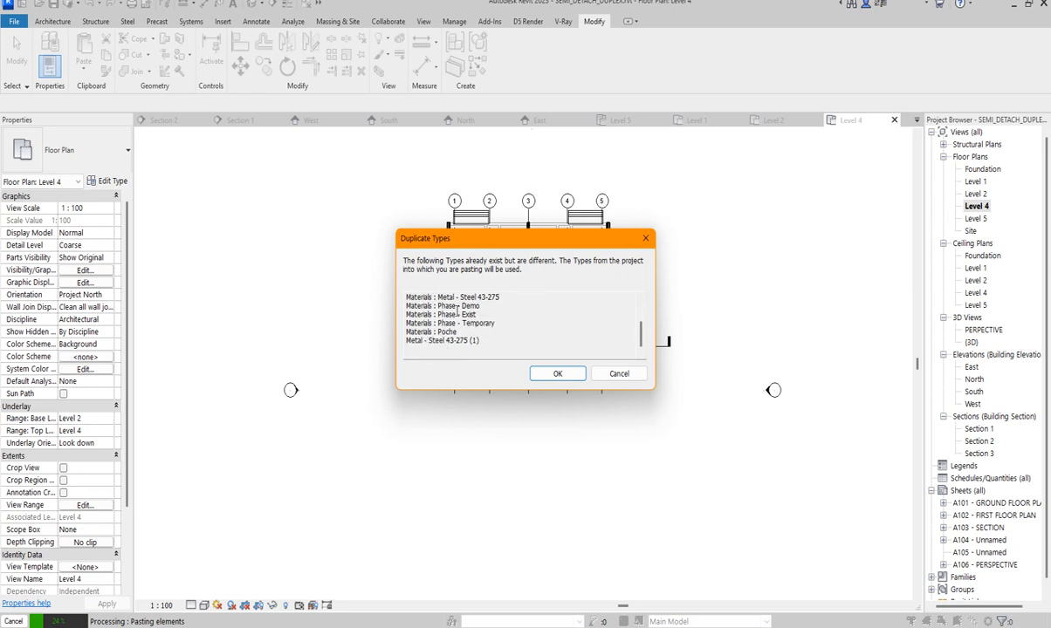
click(557, 374)
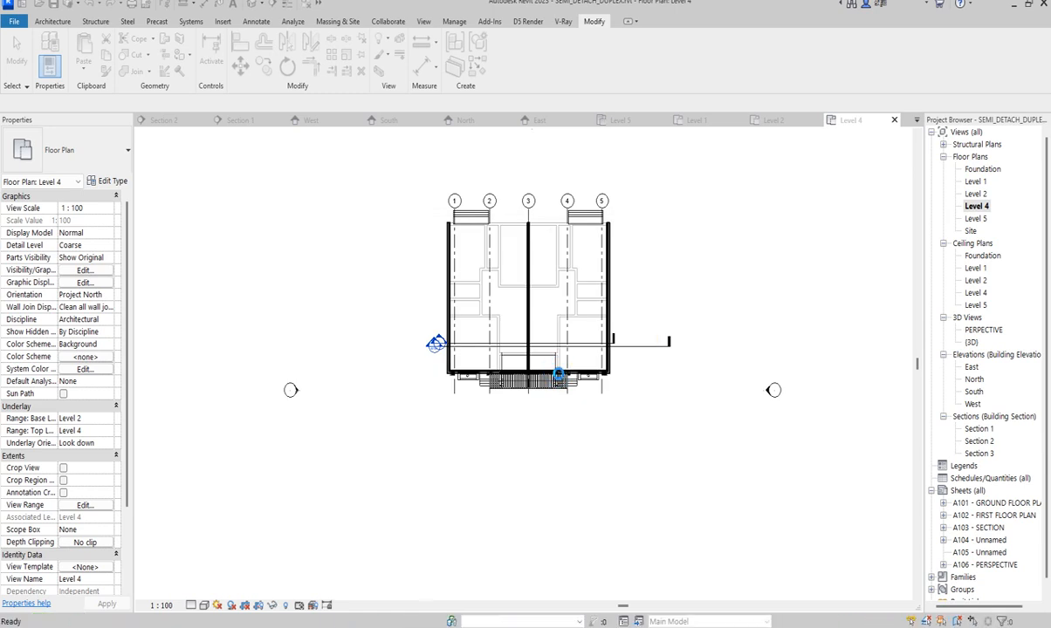
click(371, 315)
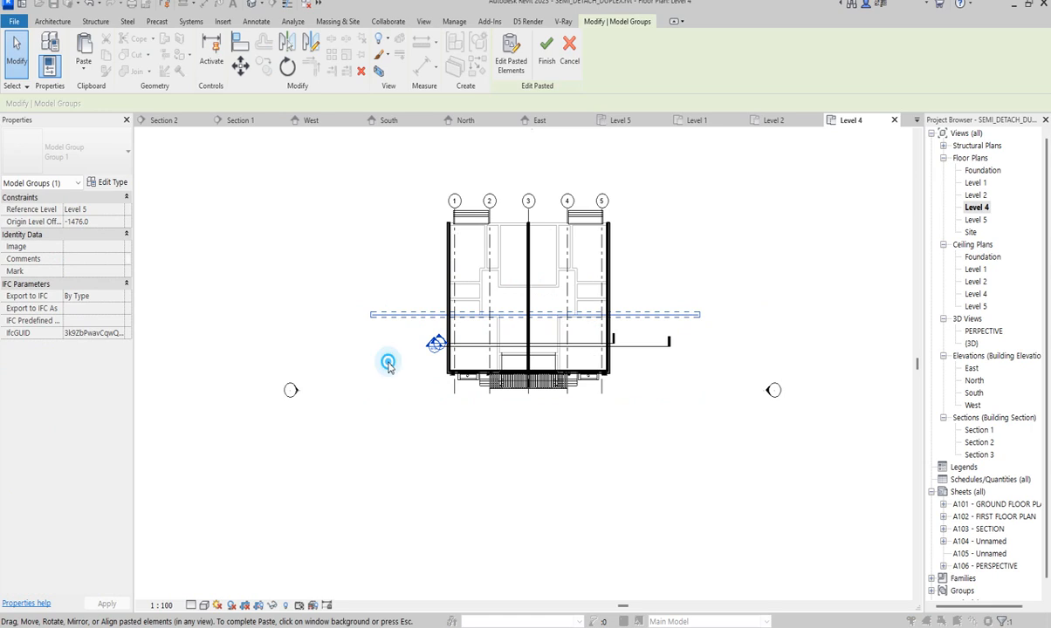
click(388, 362)
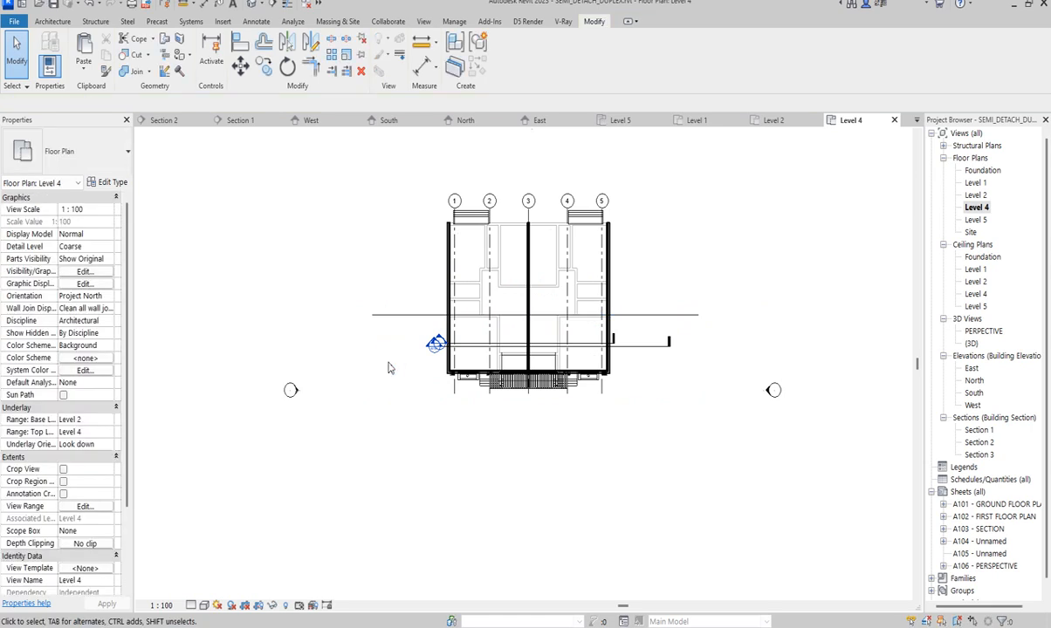
click(405, 318)
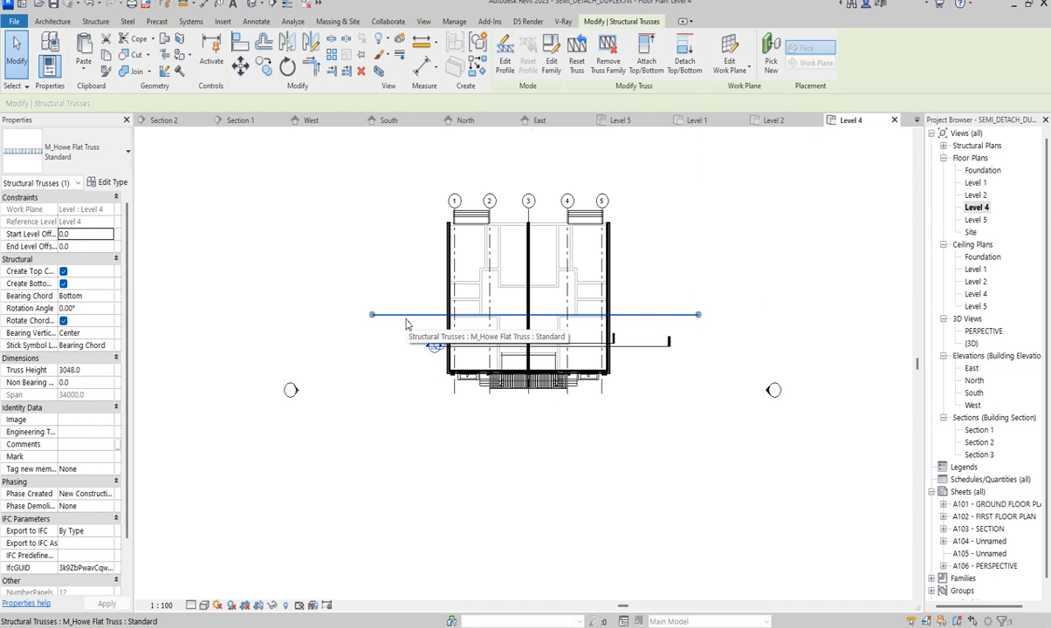
key(Delete)
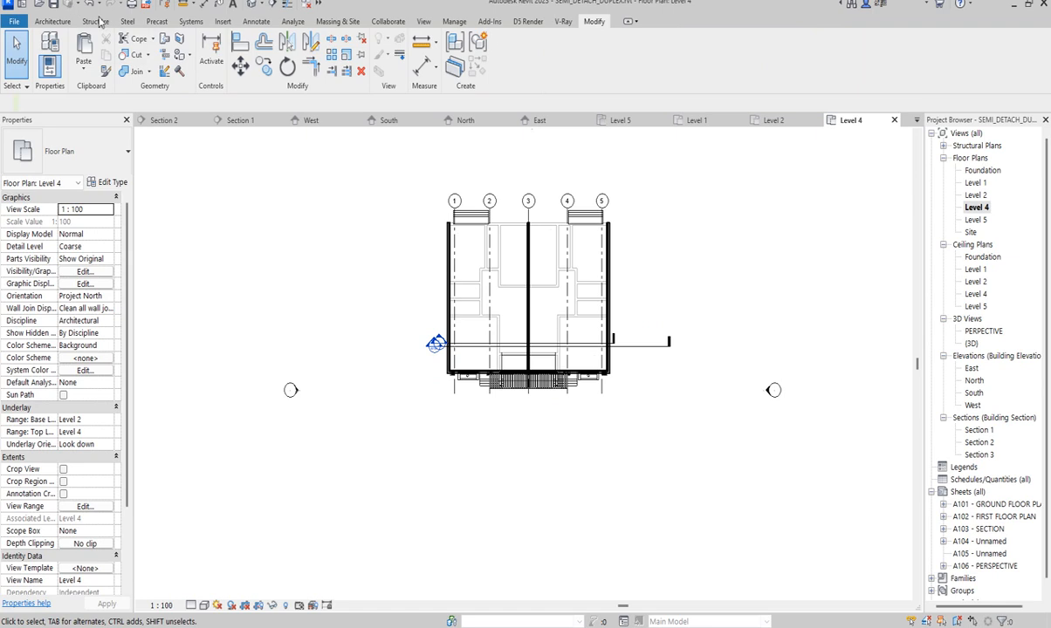
Step: Place an M_Howe Flat Truss about 13340 mm long on Level 4 along grid 2, from the north wall line to the south wall's inner face
click(96, 21)
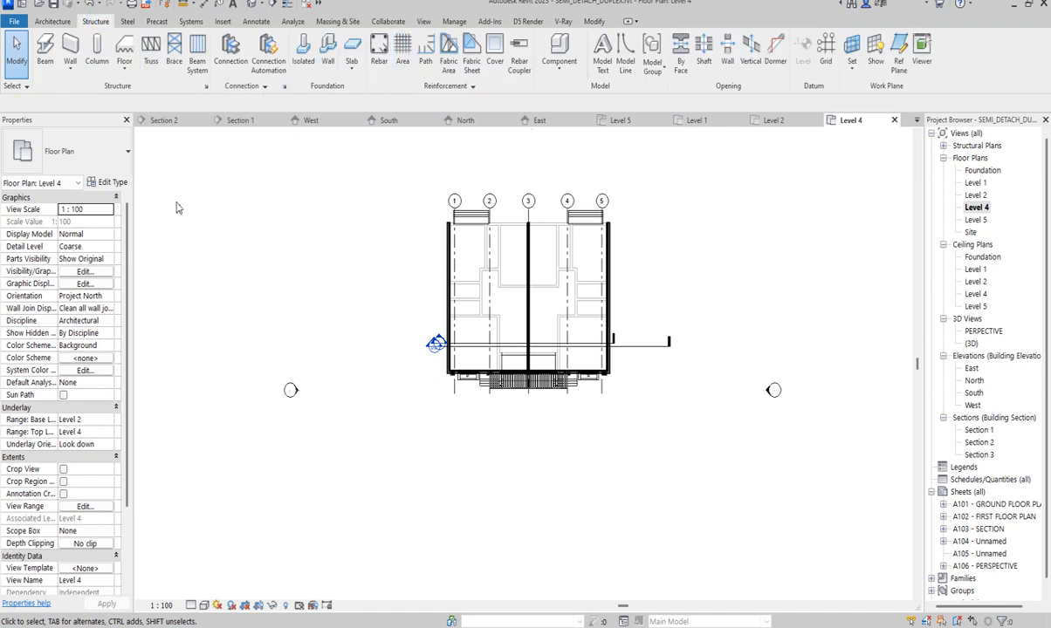
click(150, 50)
click(102, 160)
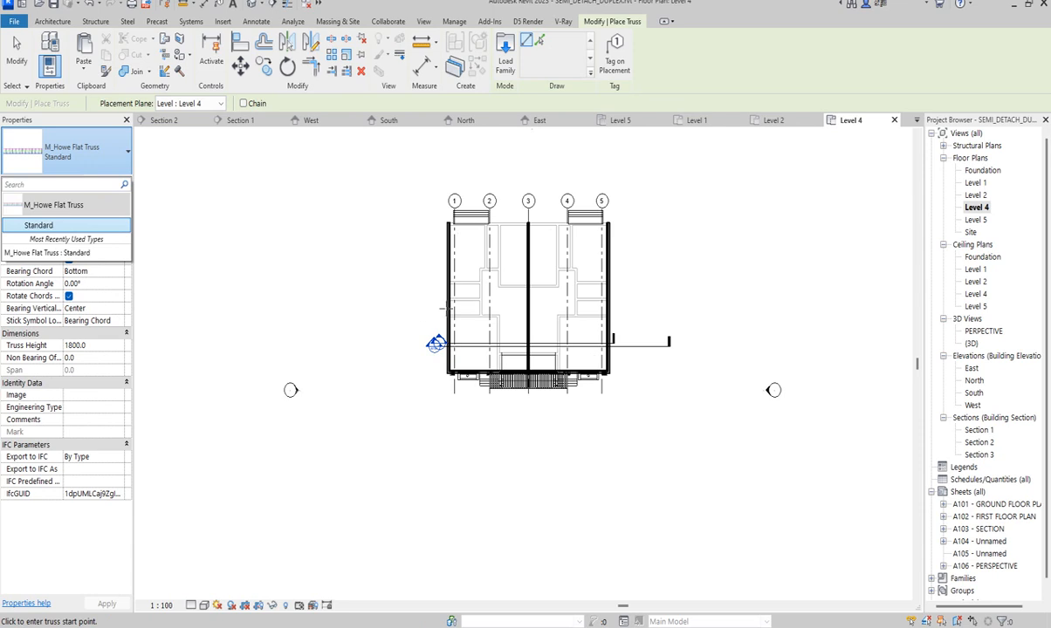
click(462, 211)
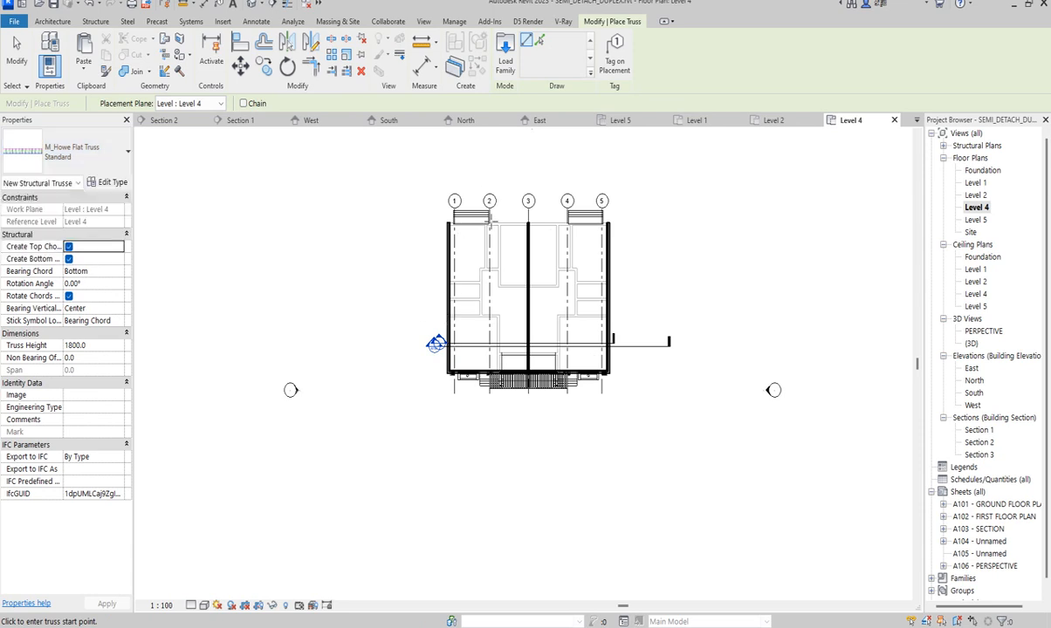
scroll(496, 237, up, 5)
scroll(486, 171, up, 1)
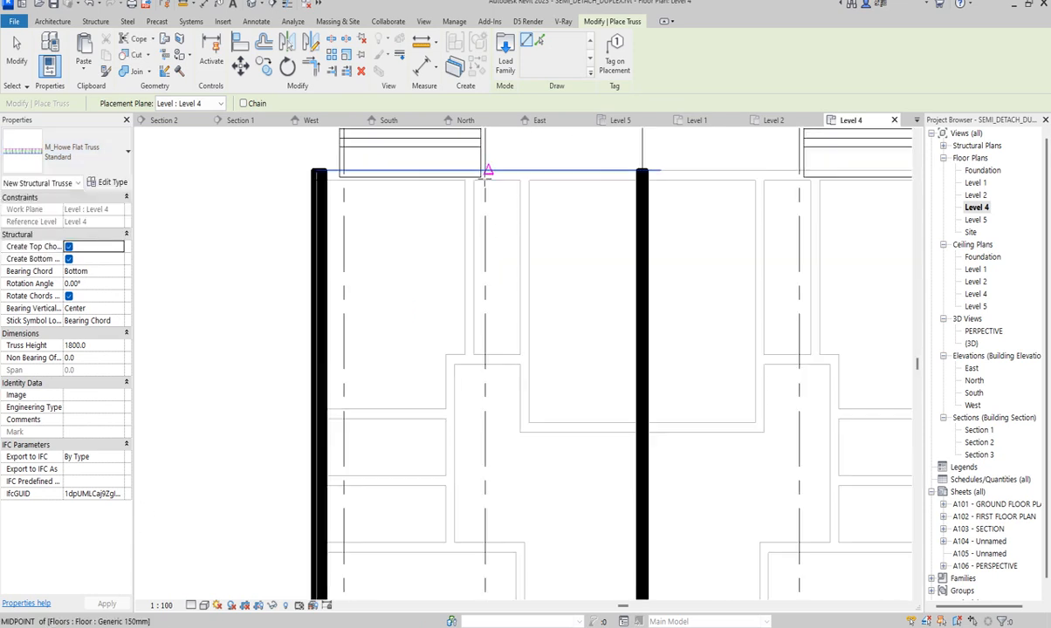
scroll(481, 177, up, 3)
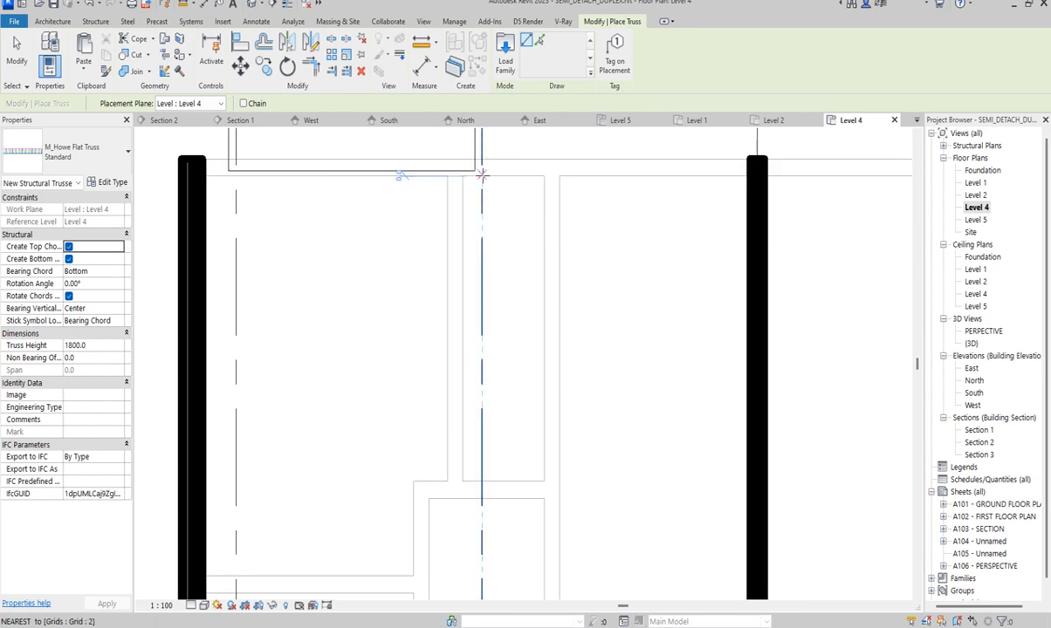
click(481, 175)
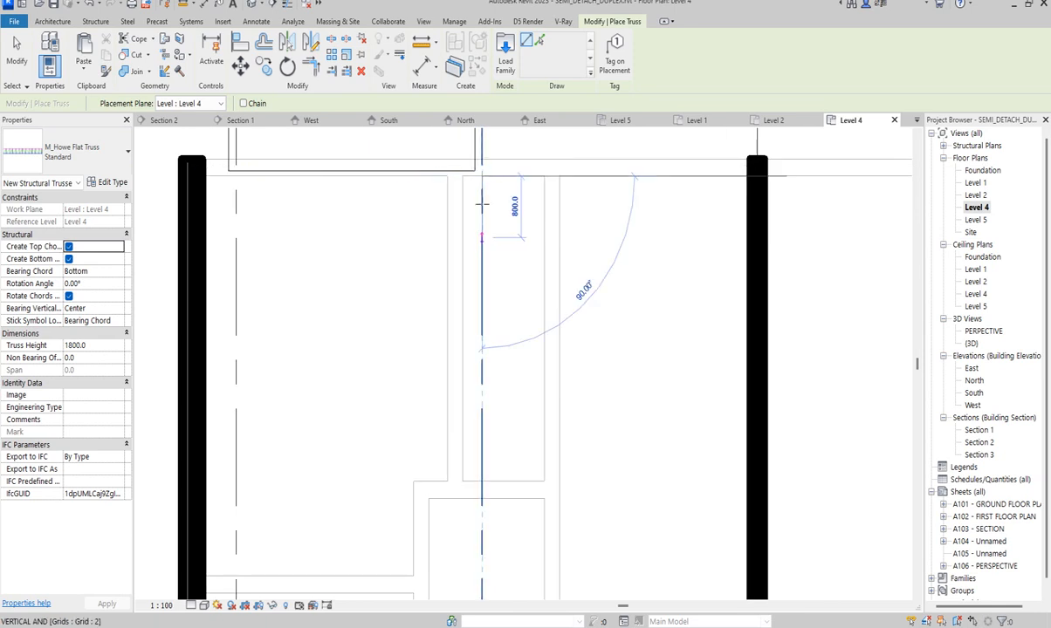
scroll(482, 204, down, 3)
scroll(493, 397, down, 2)
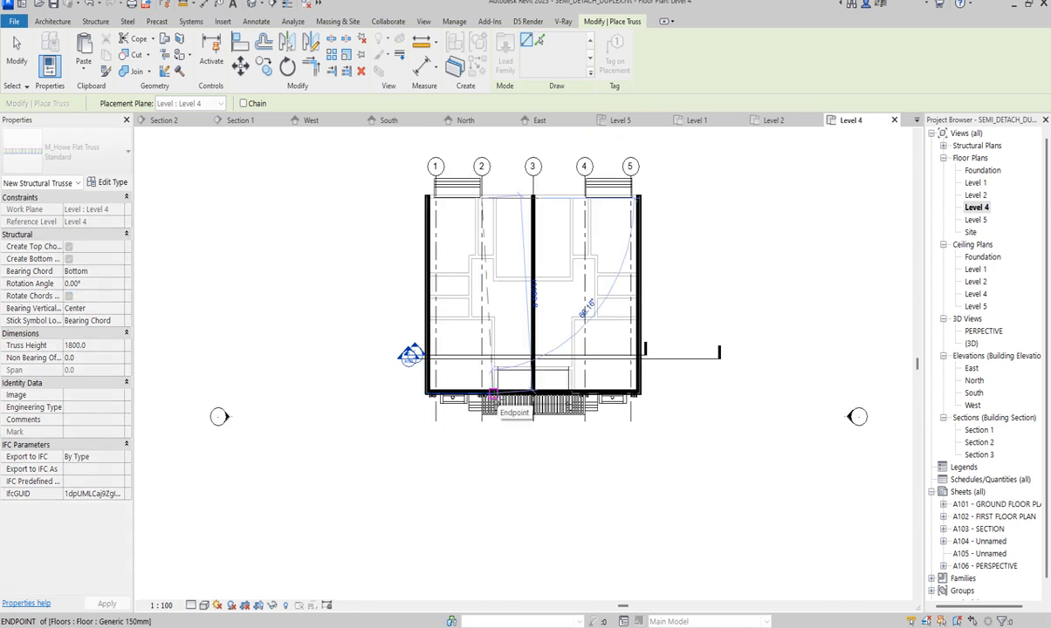
scroll(483, 394, up, 5)
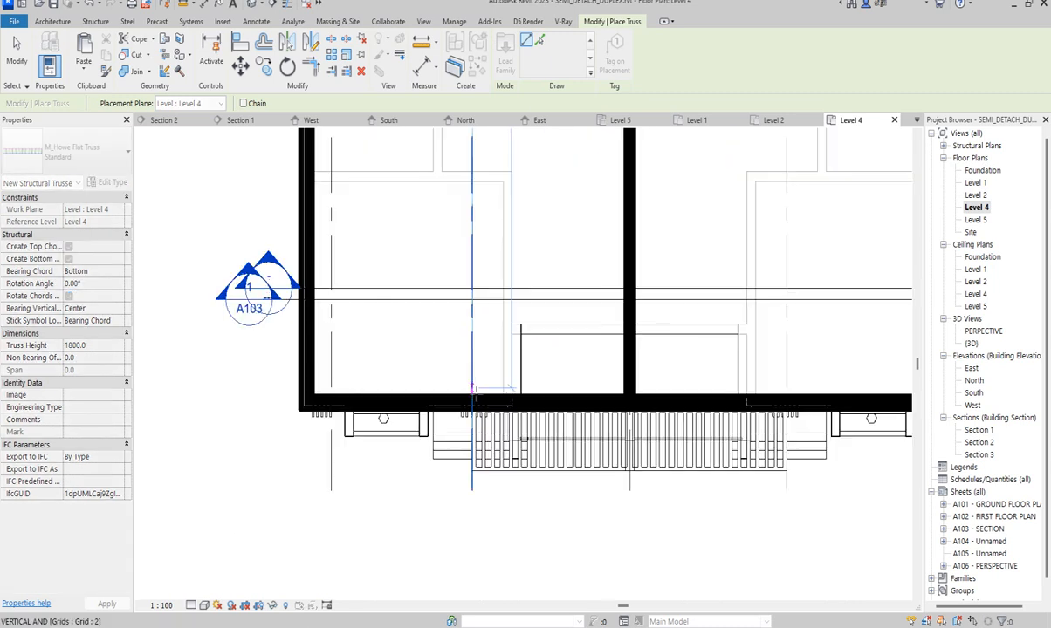
scroll(472, 395, up, 5)
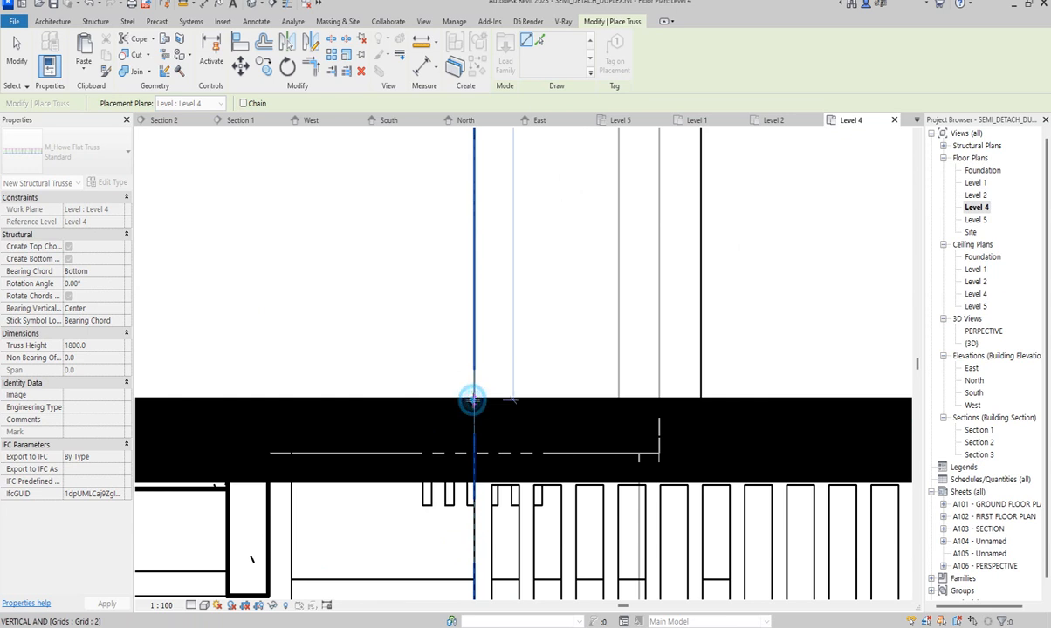
scroll(481, 348, down, 5)
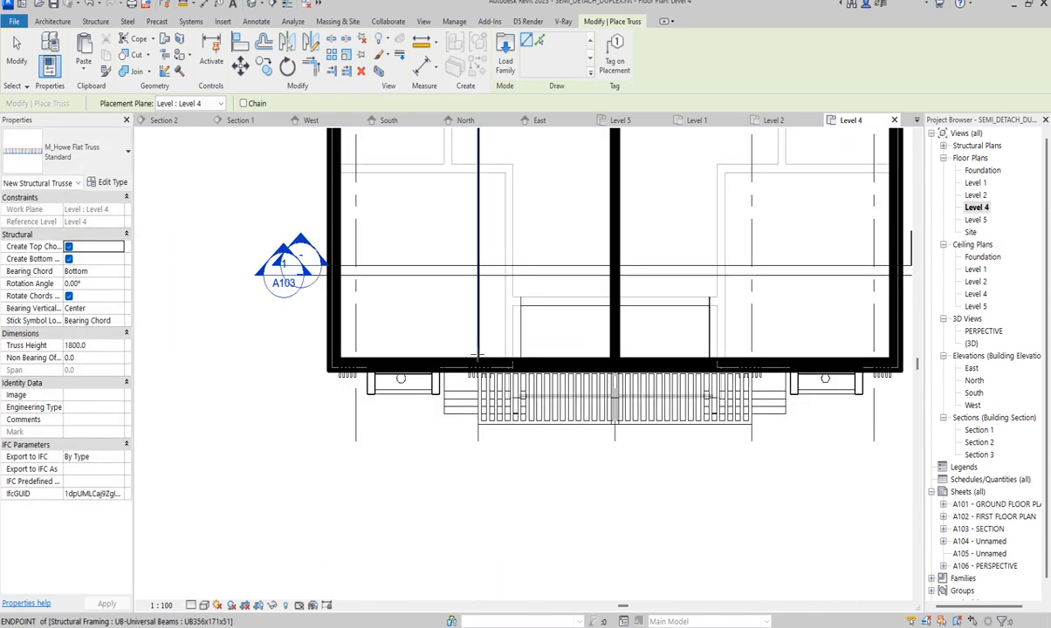
right_click(335, 265)
click(369, 274)
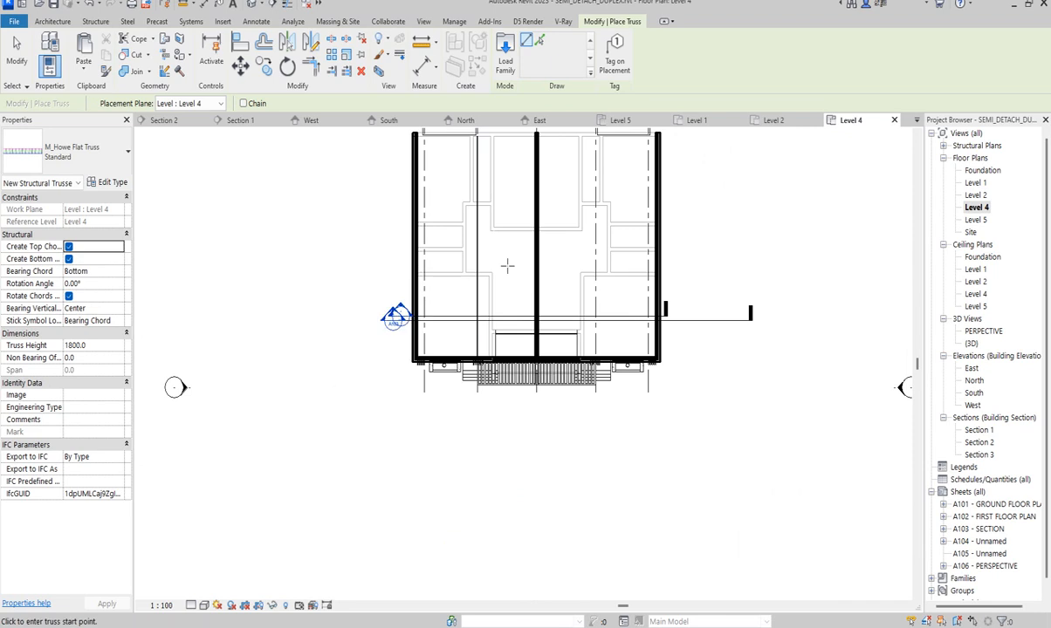
right_click(358, 246)
click(389, 257)
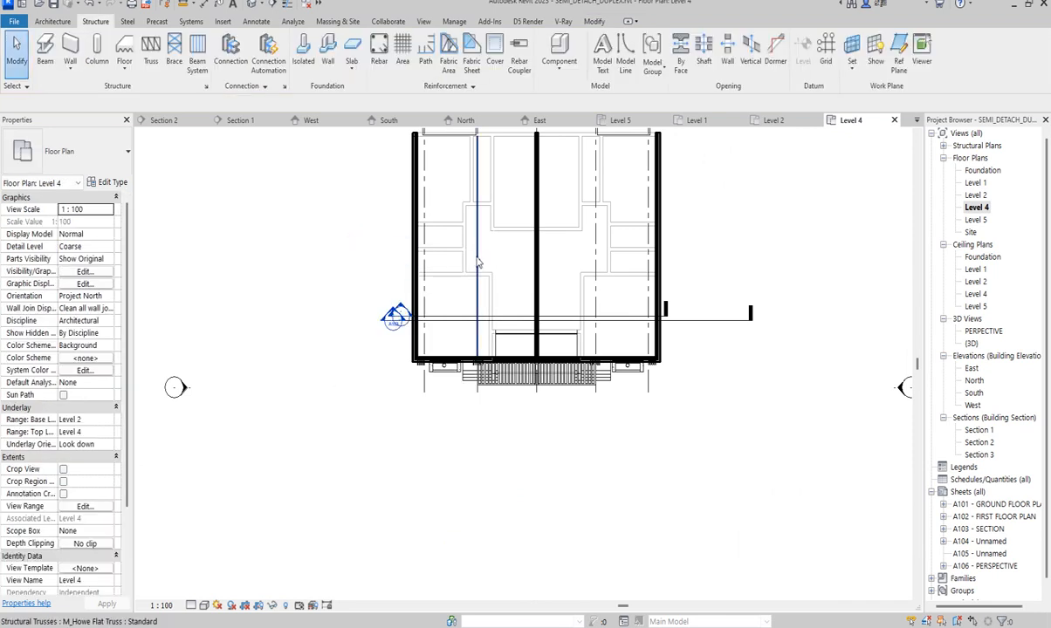
Step: Open the Section 3 view and flip the section to look toward the truss on grid 2
click(477, 258)
scroll(510, 334, down, 3)
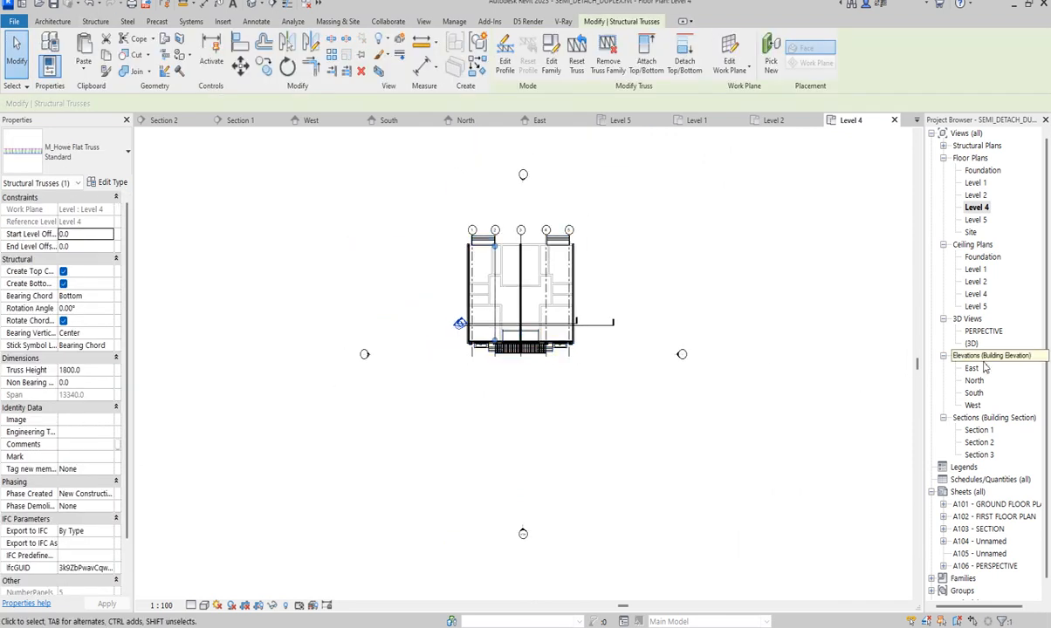
double_click(978, 454)
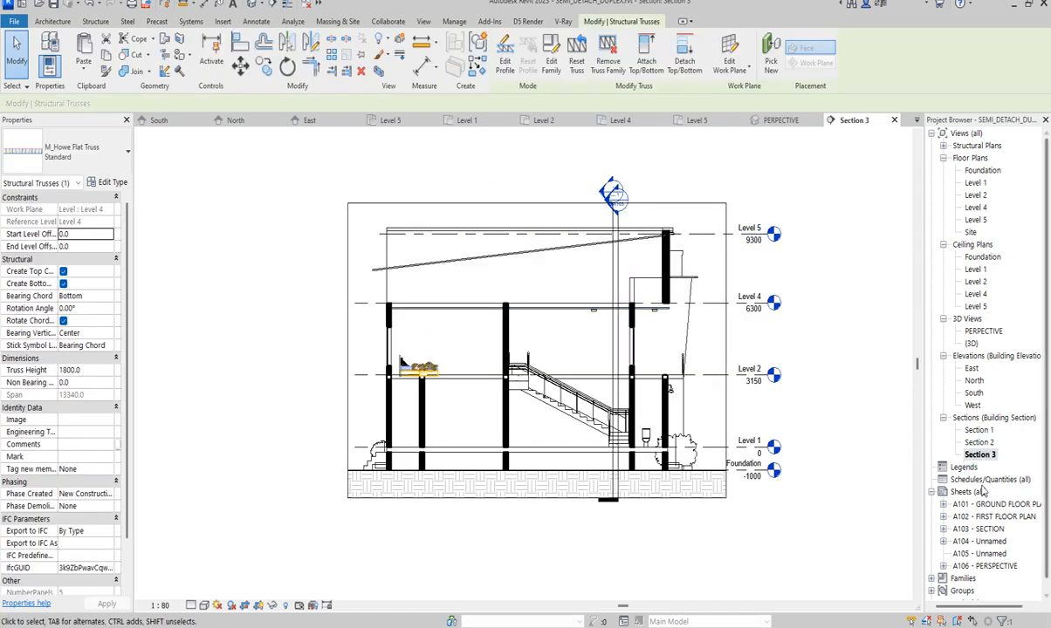
click(707, 209)
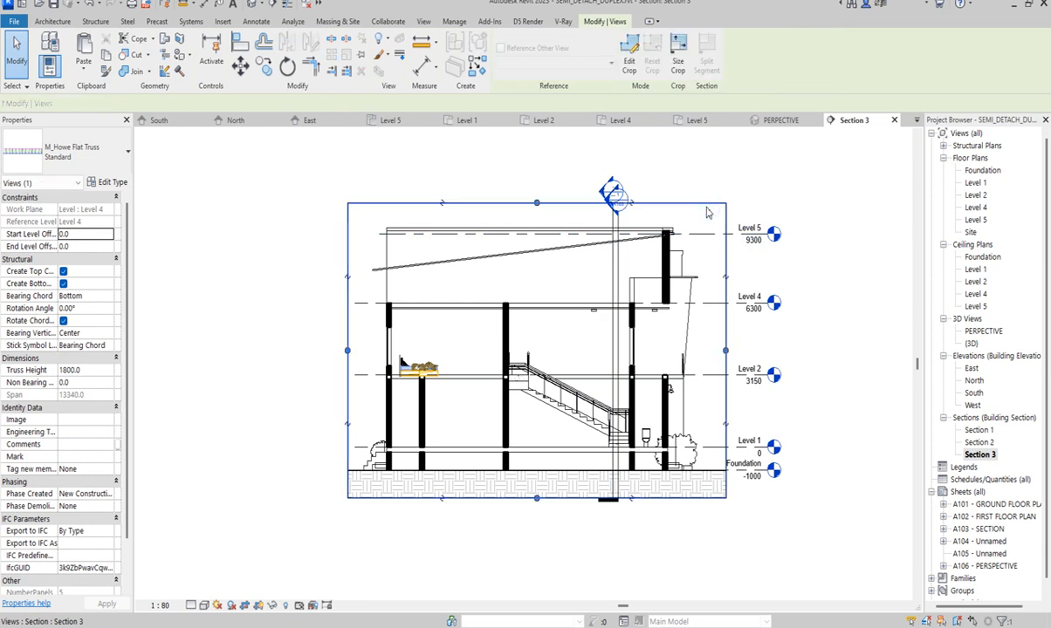
right_click(708, 211)
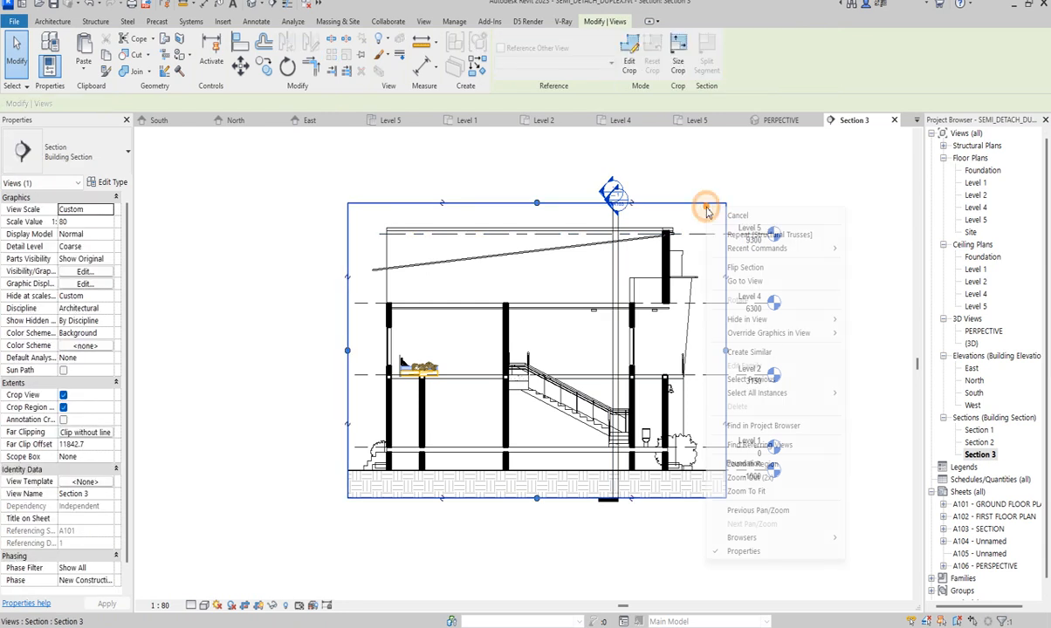
click(750, 269)
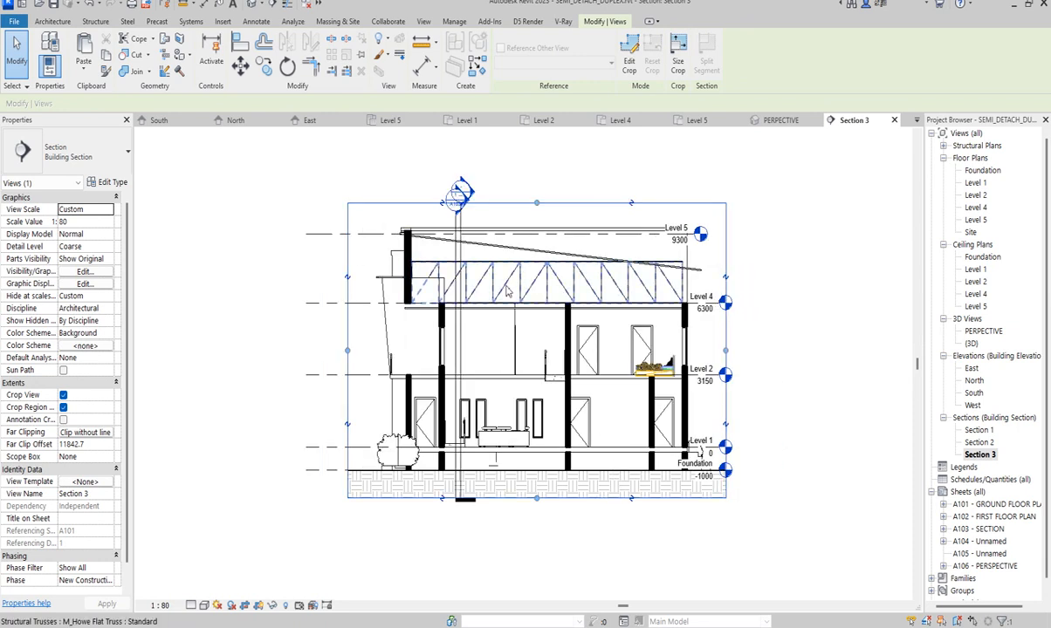
Step: Open the profile of the M_Howe Flat Truss above Level 4 for editing in the section view
scroll(506, 290, up, 5)
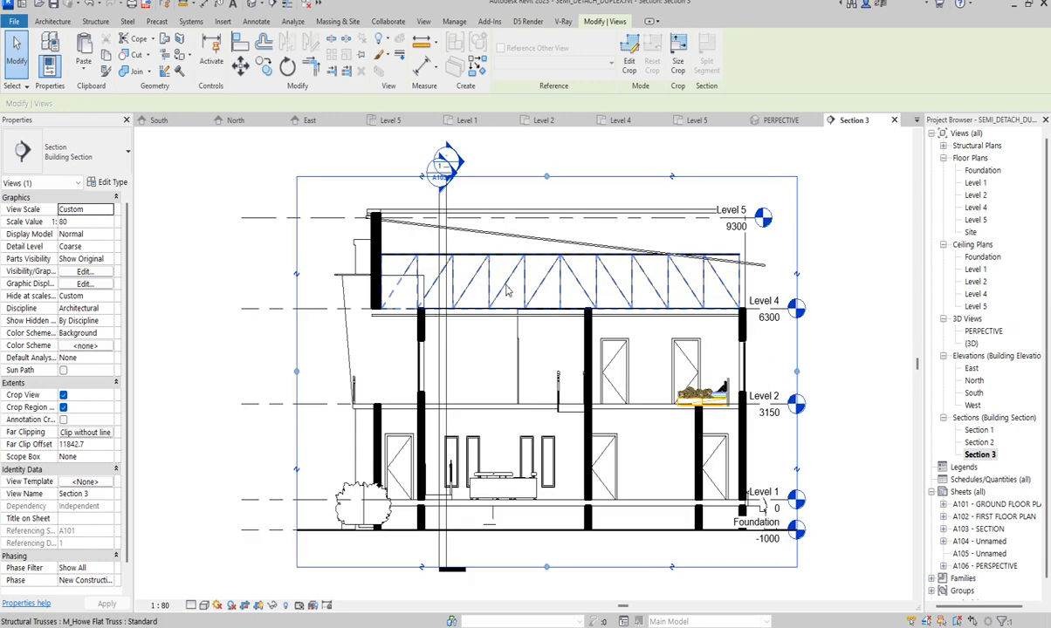
scroll(514, 298, down, 2)
scroll(812, 255, up, 2)
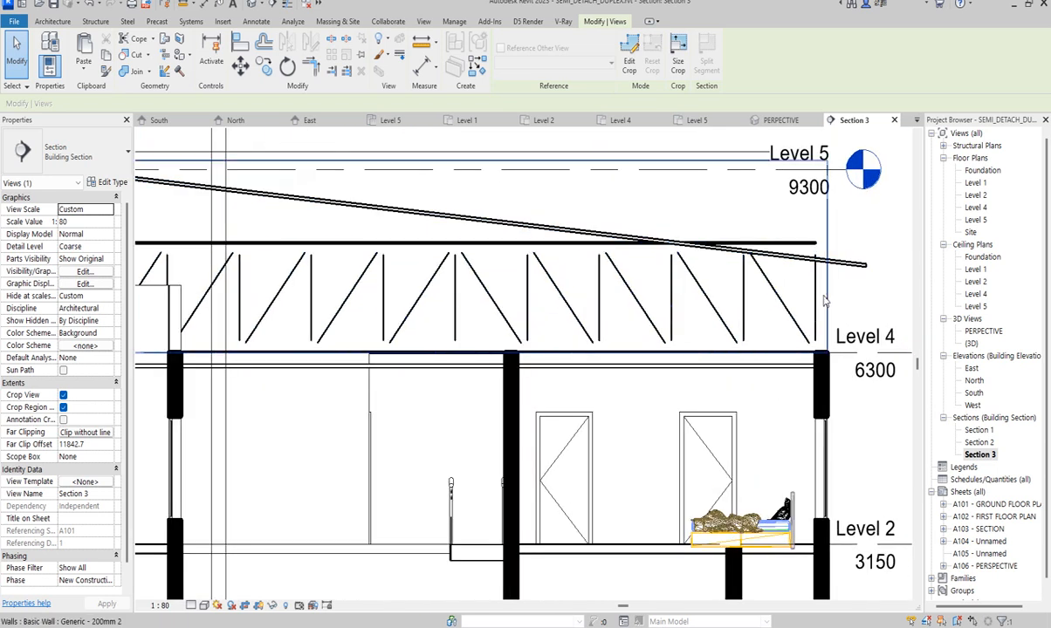
scroll(493, 301, down, 2)
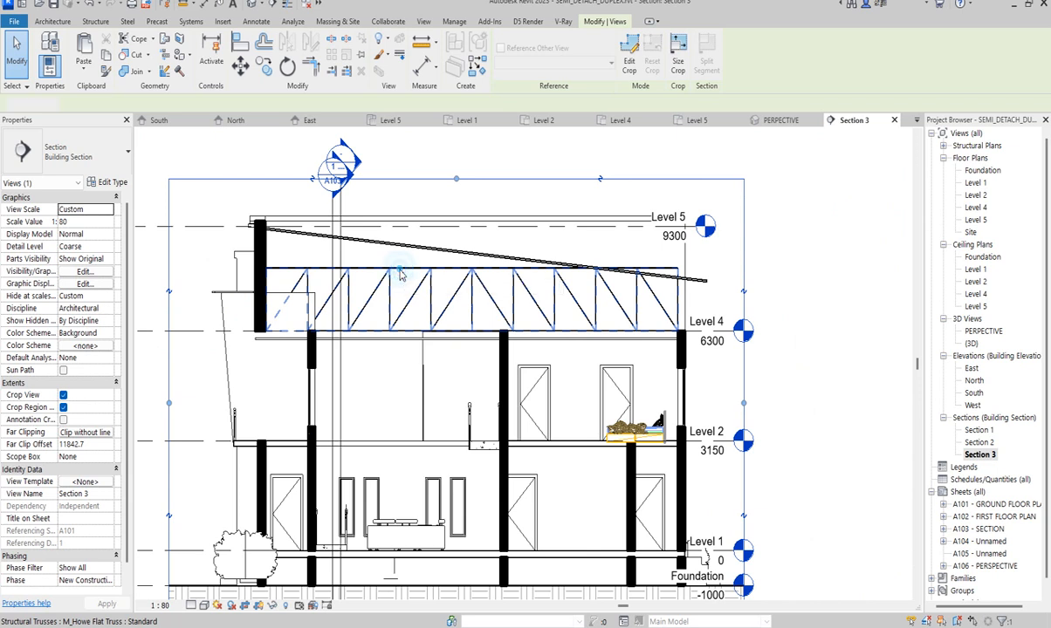
click(401, 276)
click(506, 68)
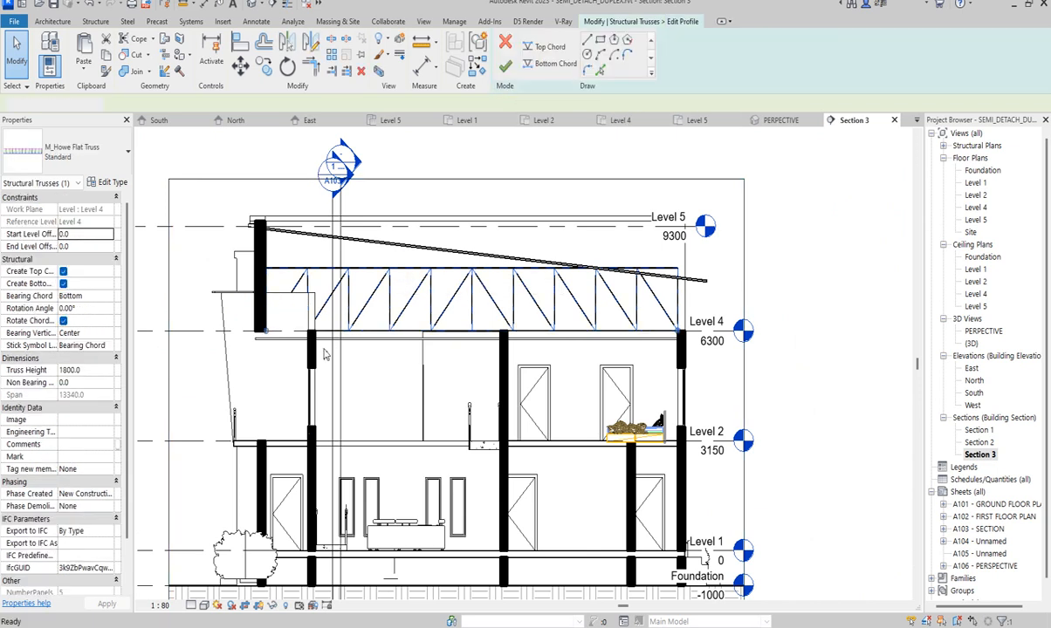
Step: Add a top chord line to the truss profile by picking the underside edge of the sloping roof
scroll(650, 231, up, 2)
scroll(663, 288, up, 2)
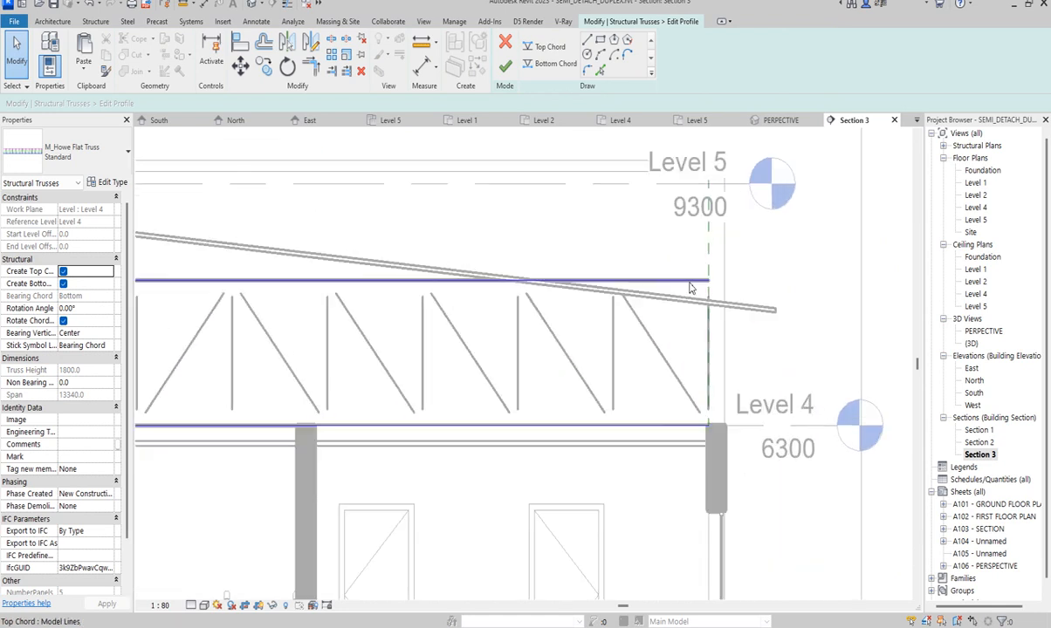
click(599, 69)
click(399, 270)
scroll(734, 361, down, 2)
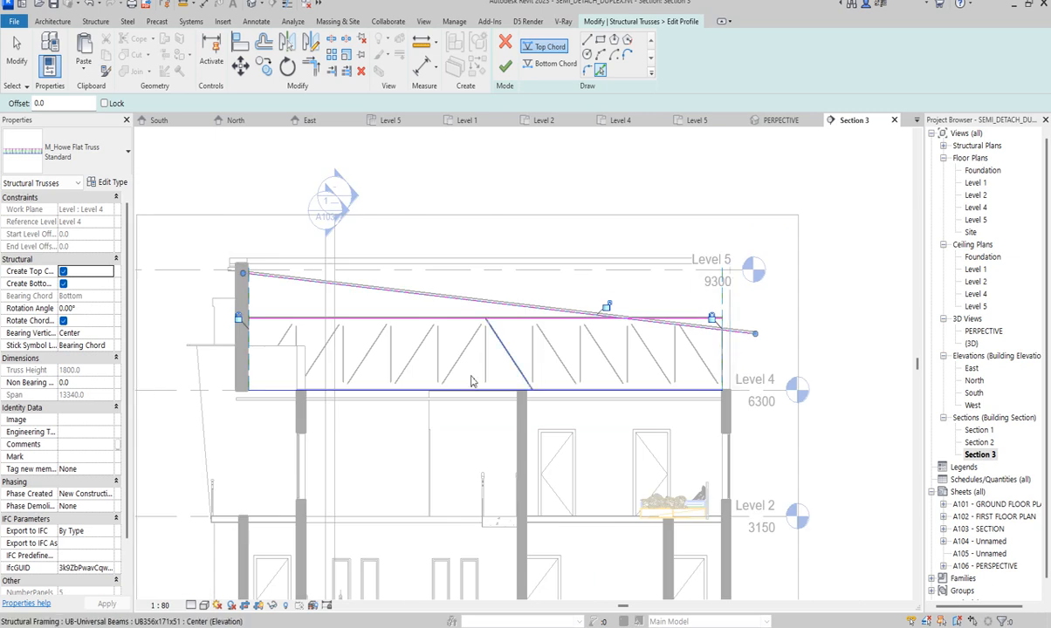
scroll(260, 405, up, 2)
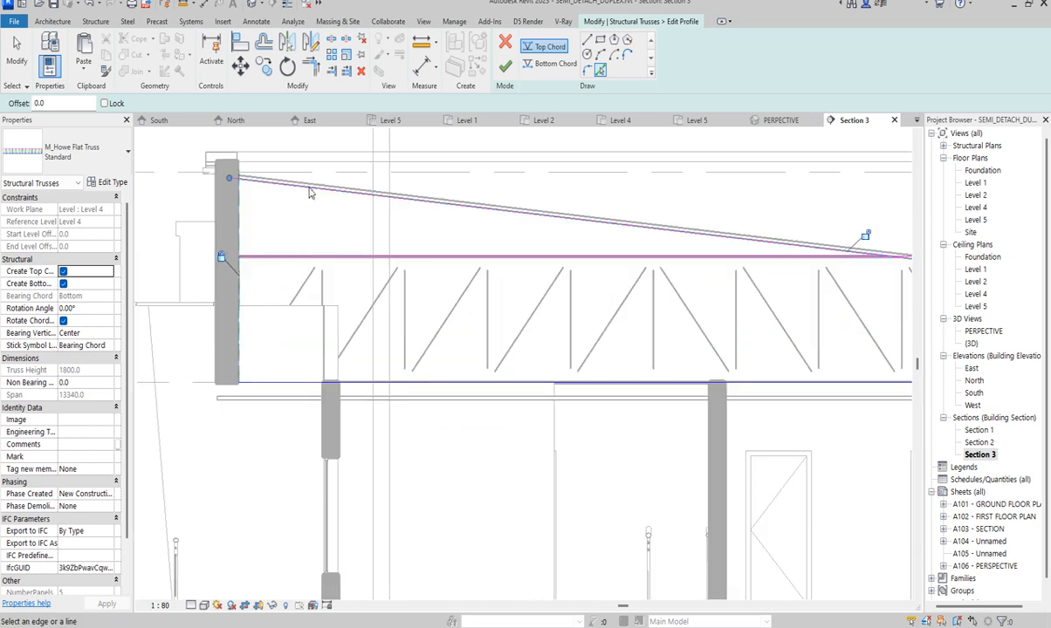
right_click(478, 182)
click(516, 197)
right_click(521, 180)
click(525, 192)
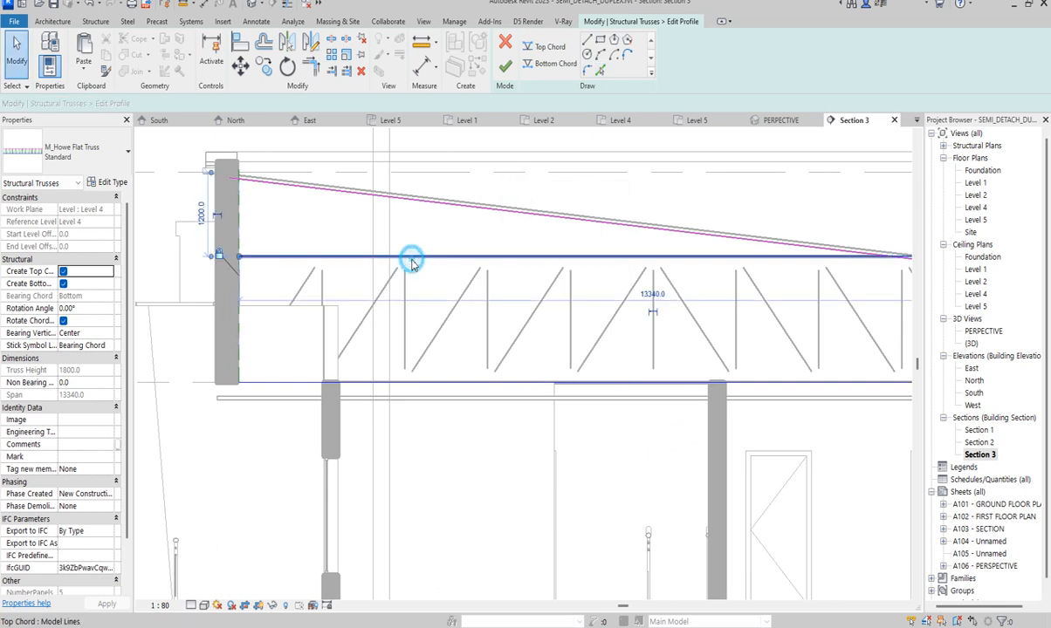
Step: Delete the original horizontal top chord line from the truss profile
click(411, 258)
key(Escape)
scroll(413, 266, down, 3)
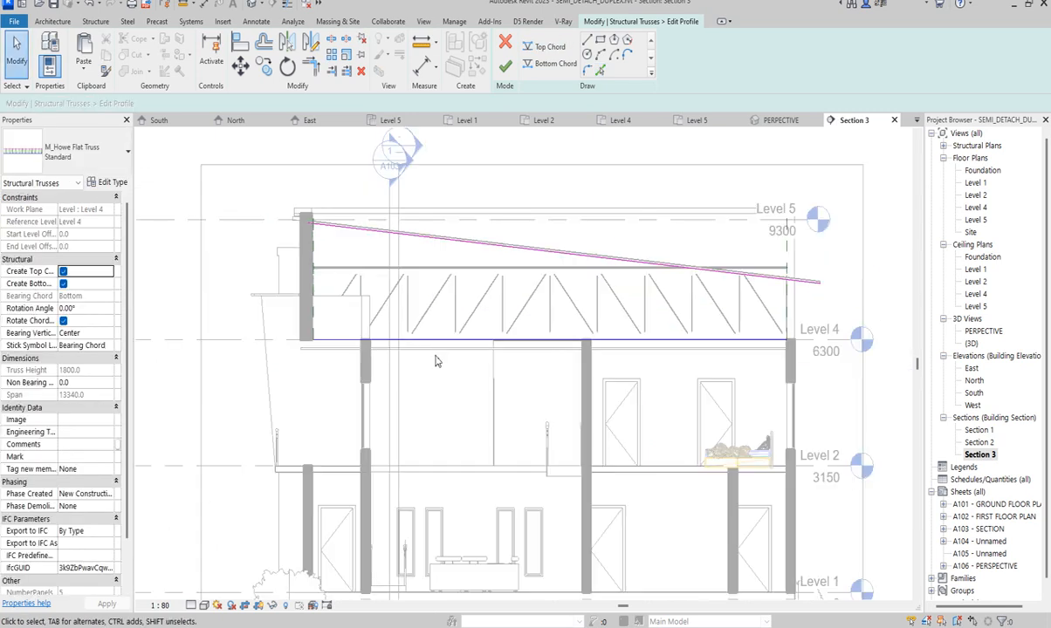
Step: Shorten the sloping top chord's low end to the truss's end reference line and finish the profile edit
scroll(453, 371, up, 2)
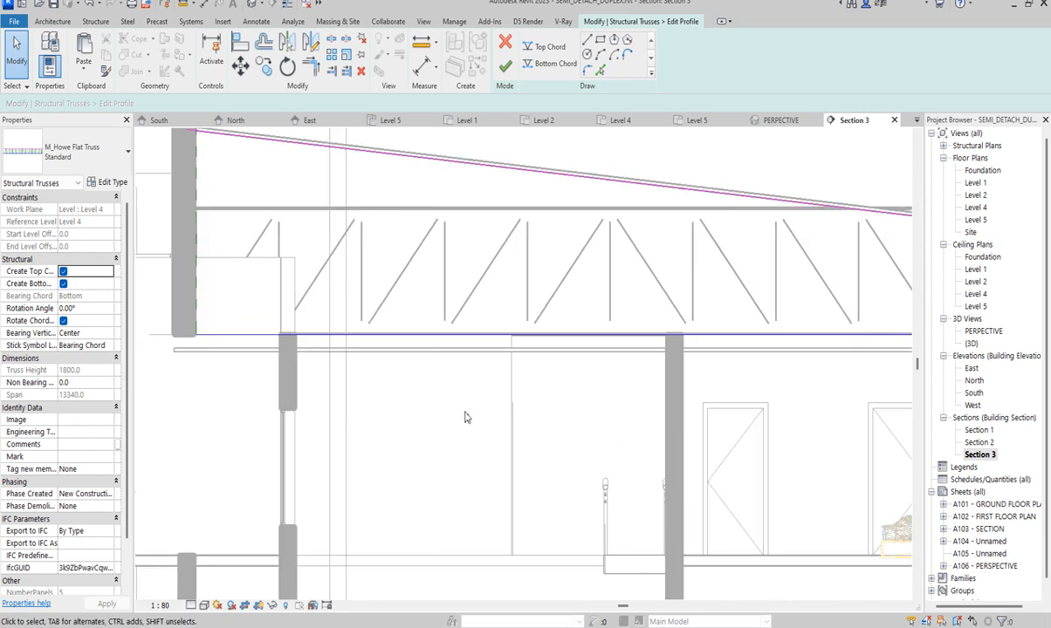
scroll(402, 407, down, 4)
scroll(714, 347, up, 4)
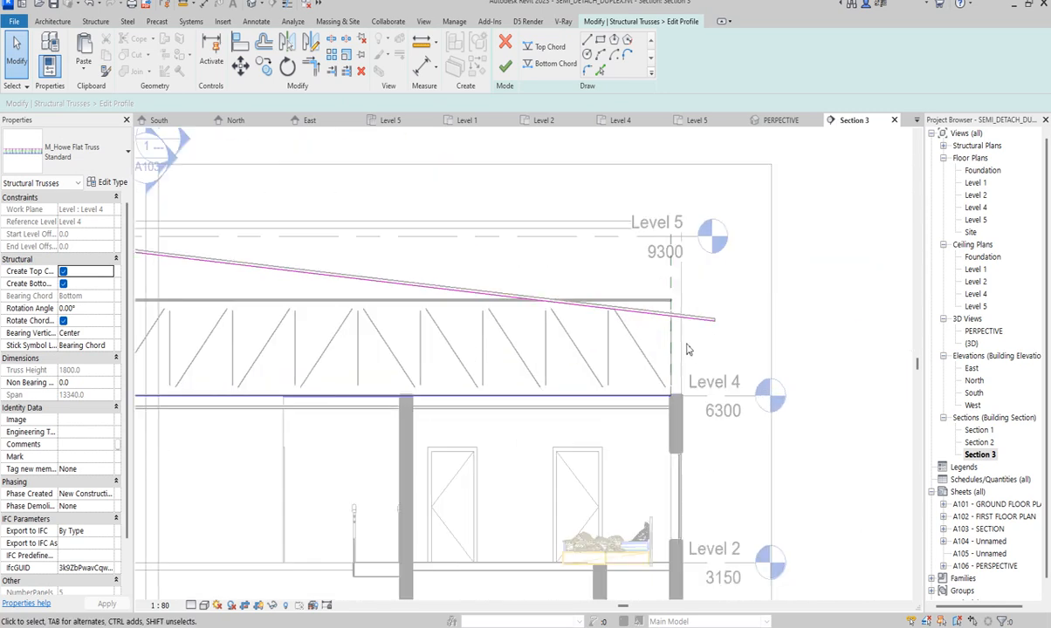
click(754, 306)
scroll(731, 315, up, 1)
scroll(730, 312, up, 2)
drag(730, 311, 614, 298)
click(717, 349)
scroll(715, 349, down, 4)
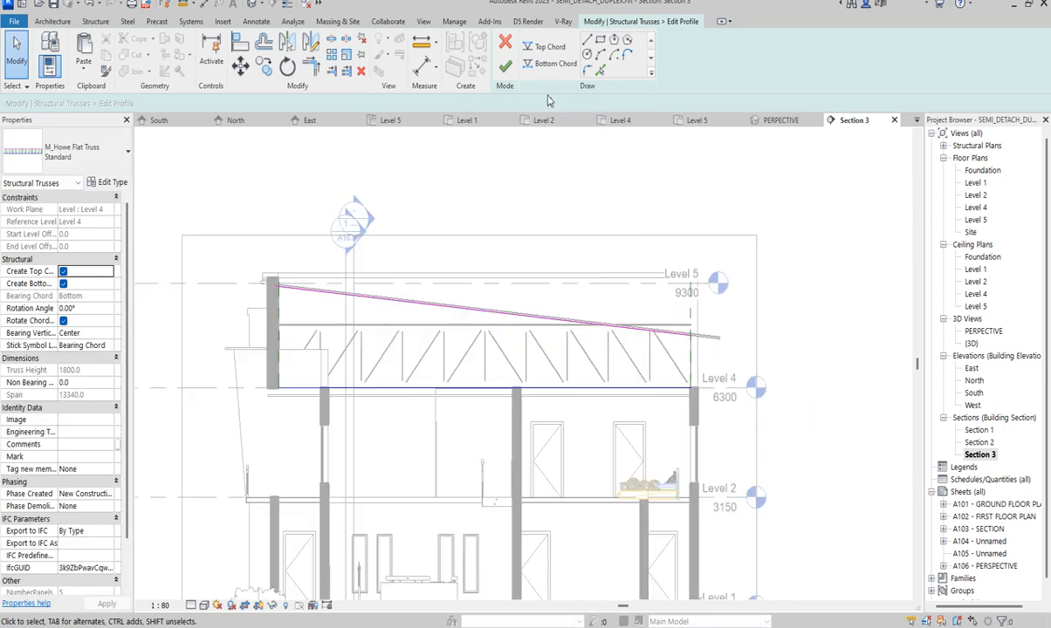
click(506, 68)
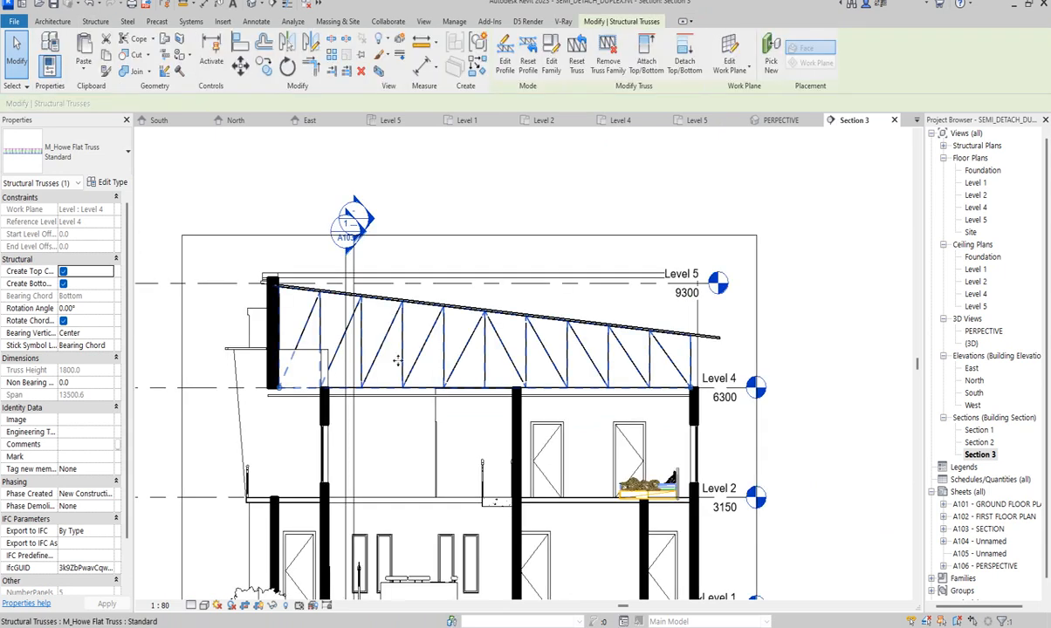
Step: Reopen the truss profile and move the sloping top chord line slightly down, clear of the roof's underside
scroll(683, 344, up, 2)
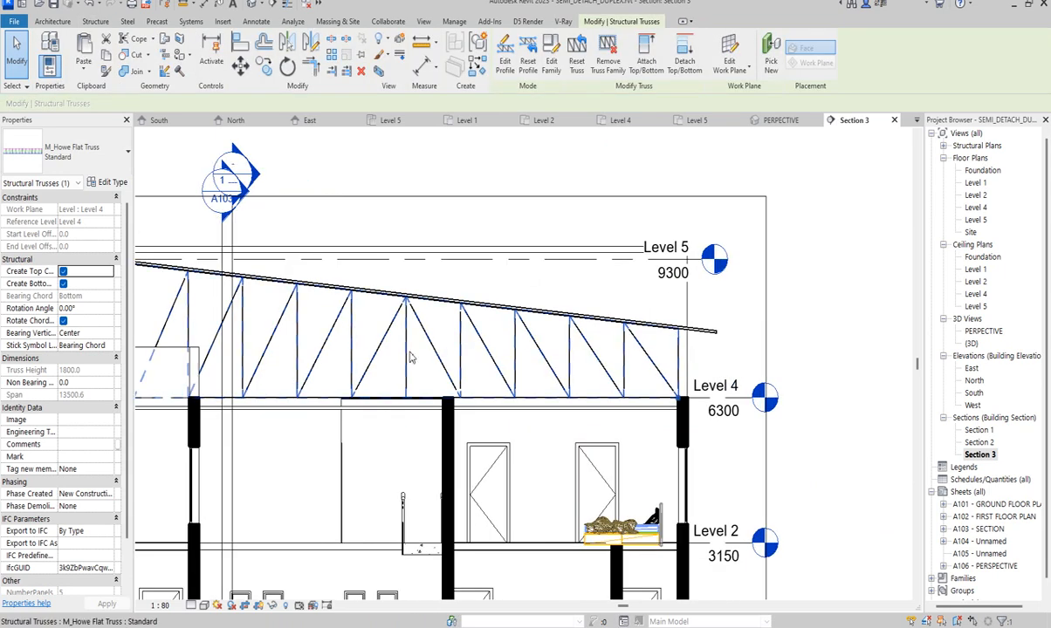
scroll(282, 321, down, 2)
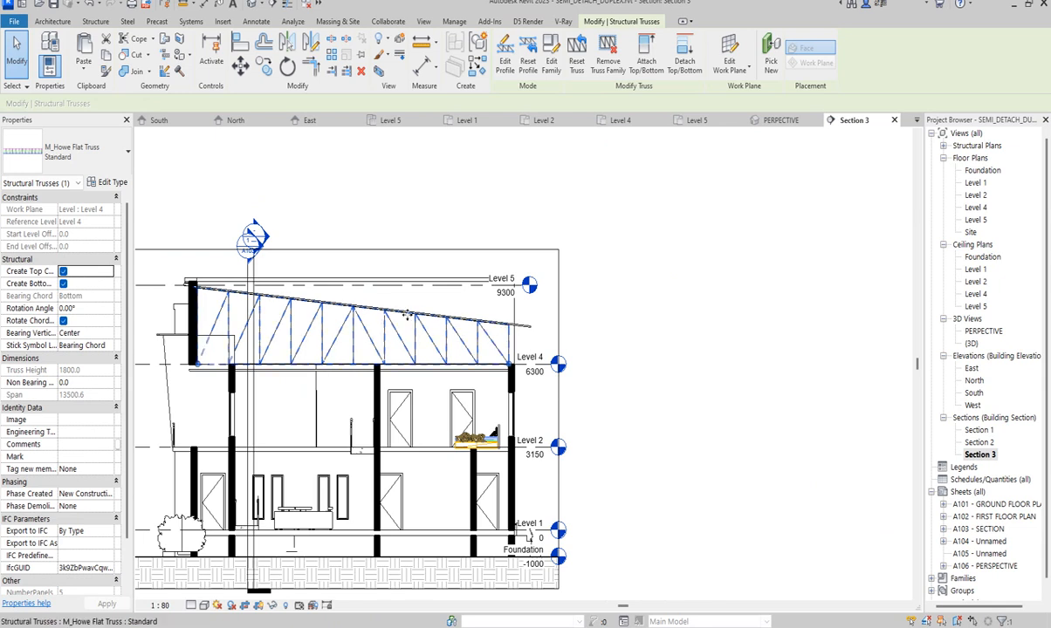
scroll(550, 353, down, 2)
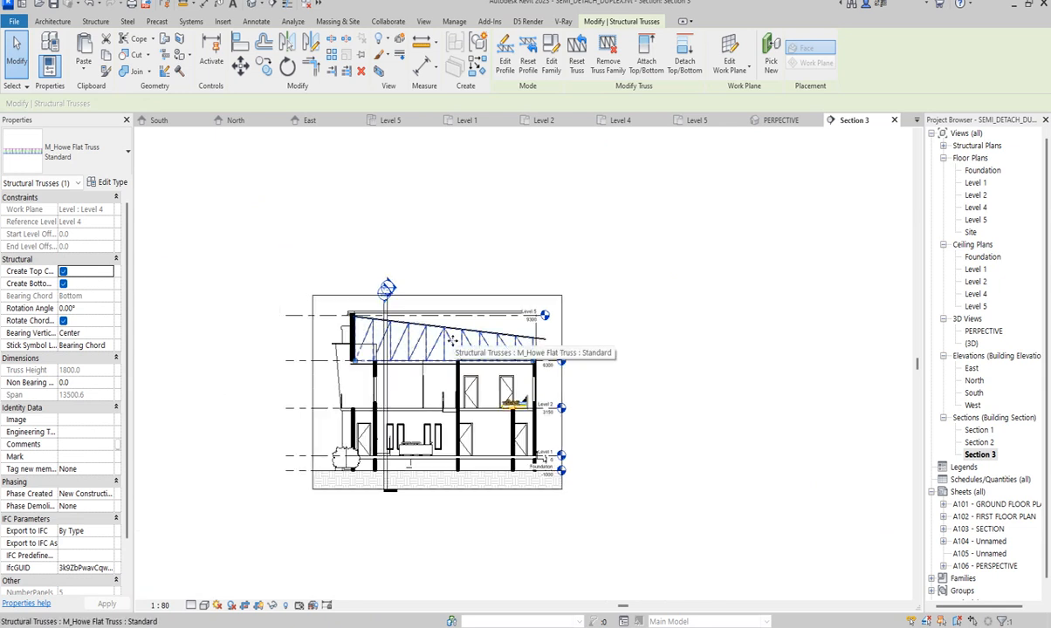
scroll(452, 341, up, 4)
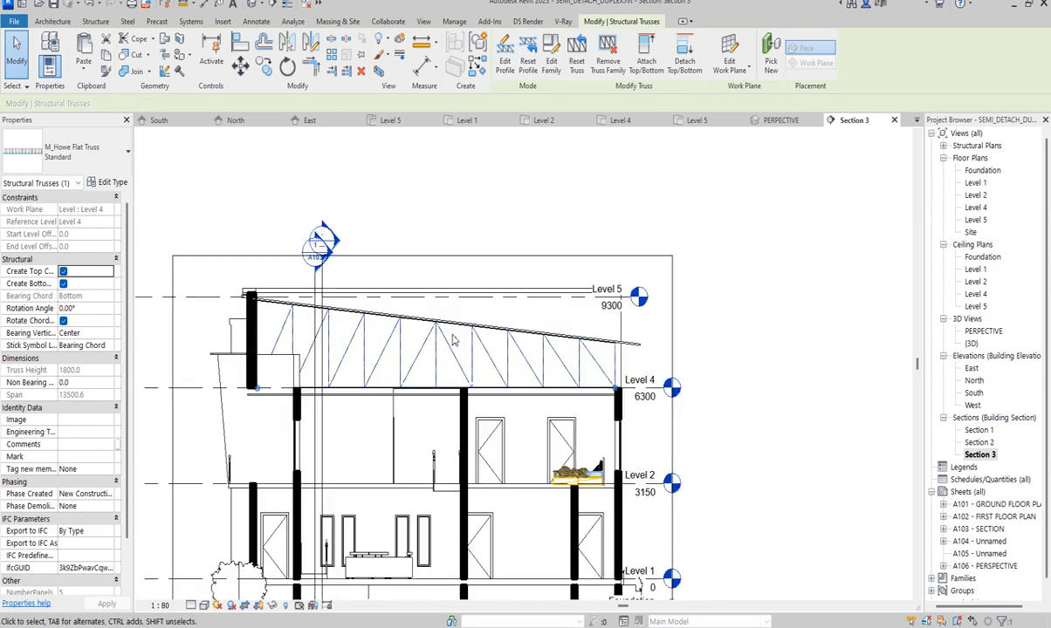
scroll(425, 340, up, 2)
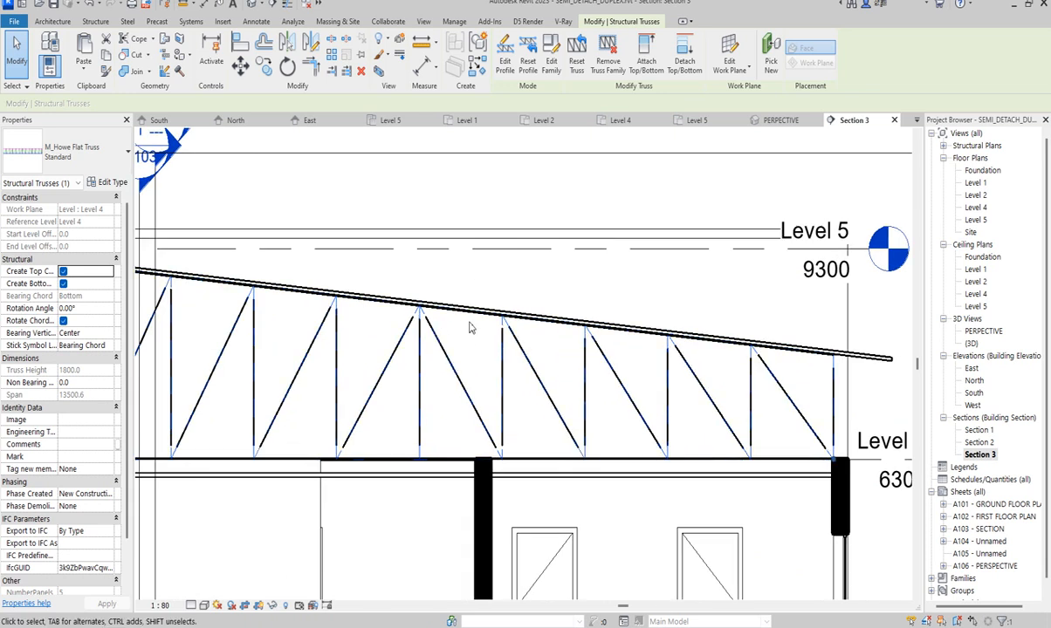
click(504, 59)
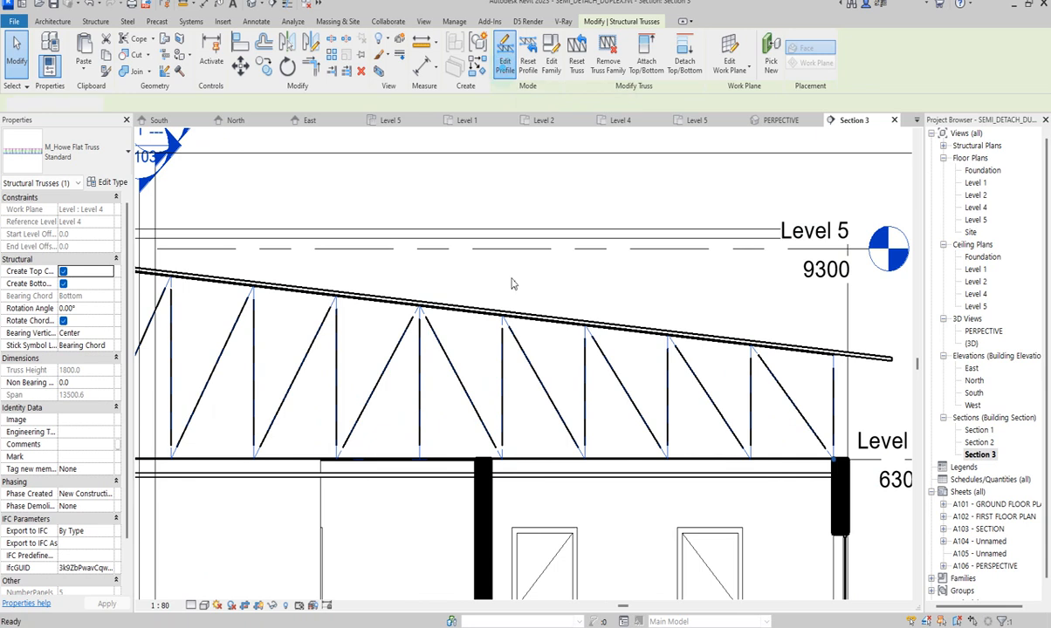
click(513, 314)
drag(513, 316, 514, 326)
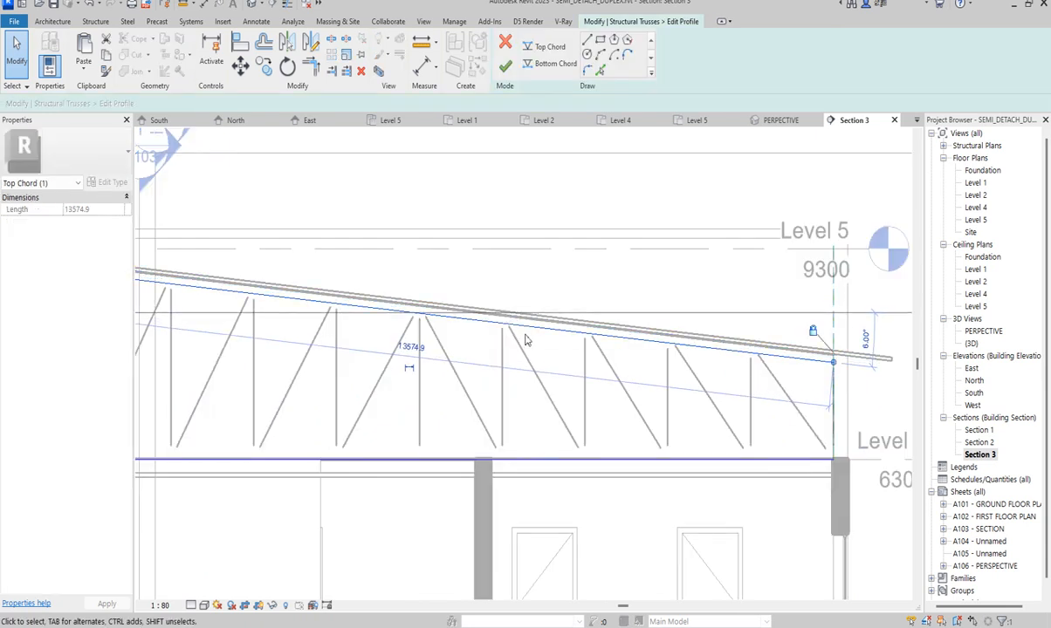
Step: Shorten the top chord's high end to the parapet wall's inner face, about 13413.5 mm long overall, and finish the profile edit
scroll(525, 341, down, 2)
scroll(477, 361, up, 2)
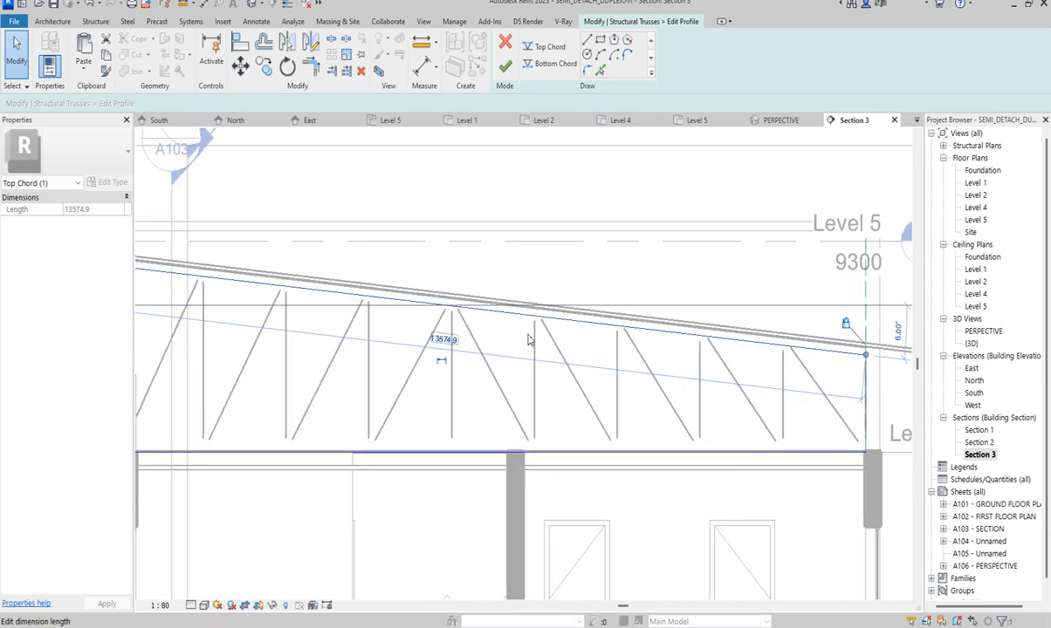
scroll(532, 331, down, 1)
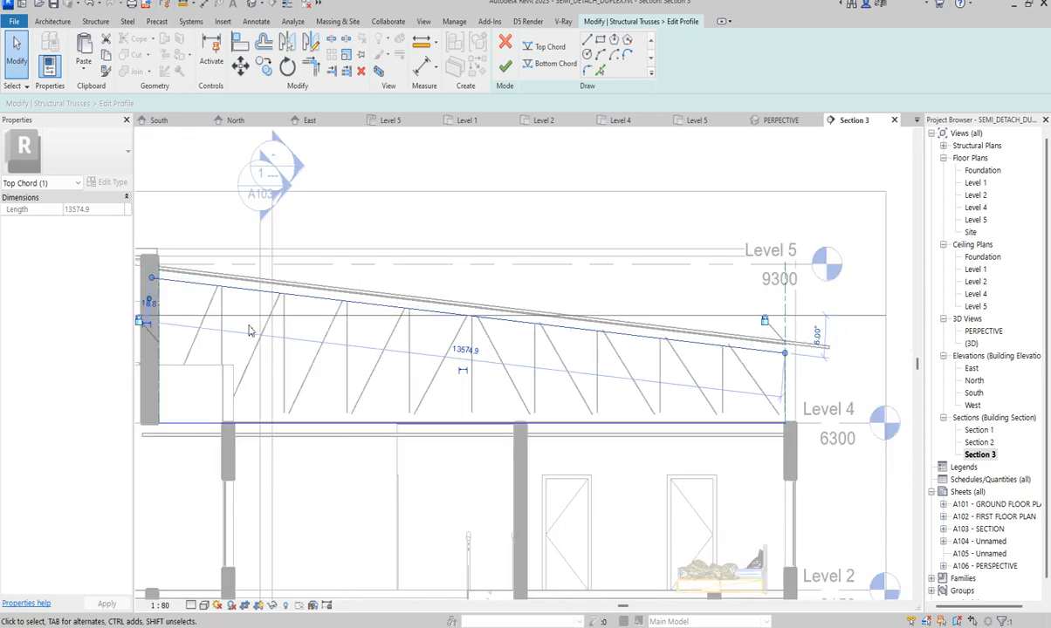
scroll(195, 291, up, 3)
scroll(289, 297, down, 4)
scroll(199, 292, up, 2)
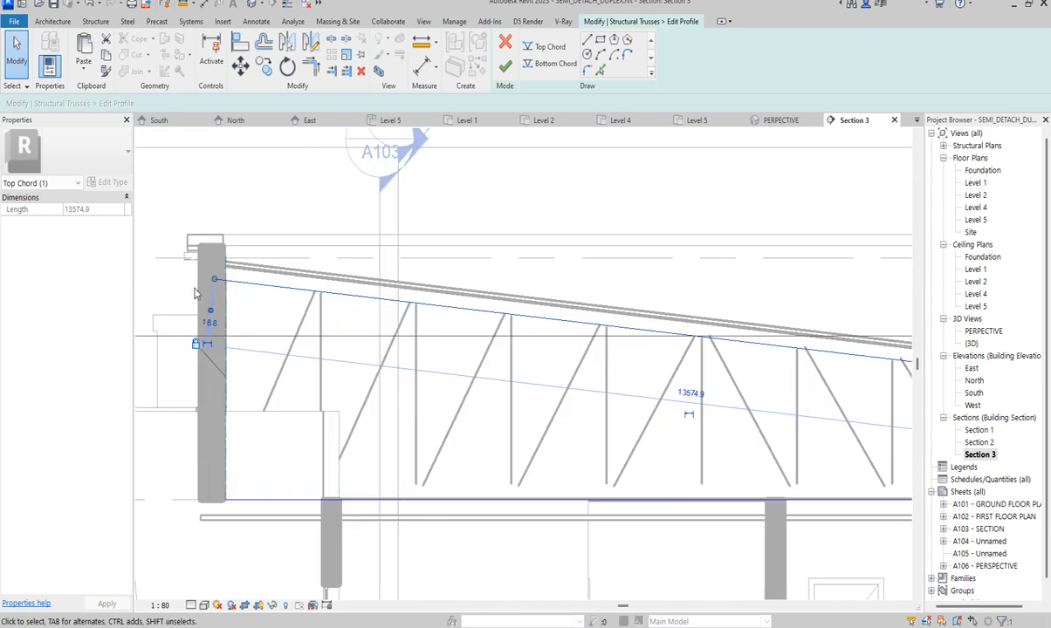
drag(216, 279, 225, 281)
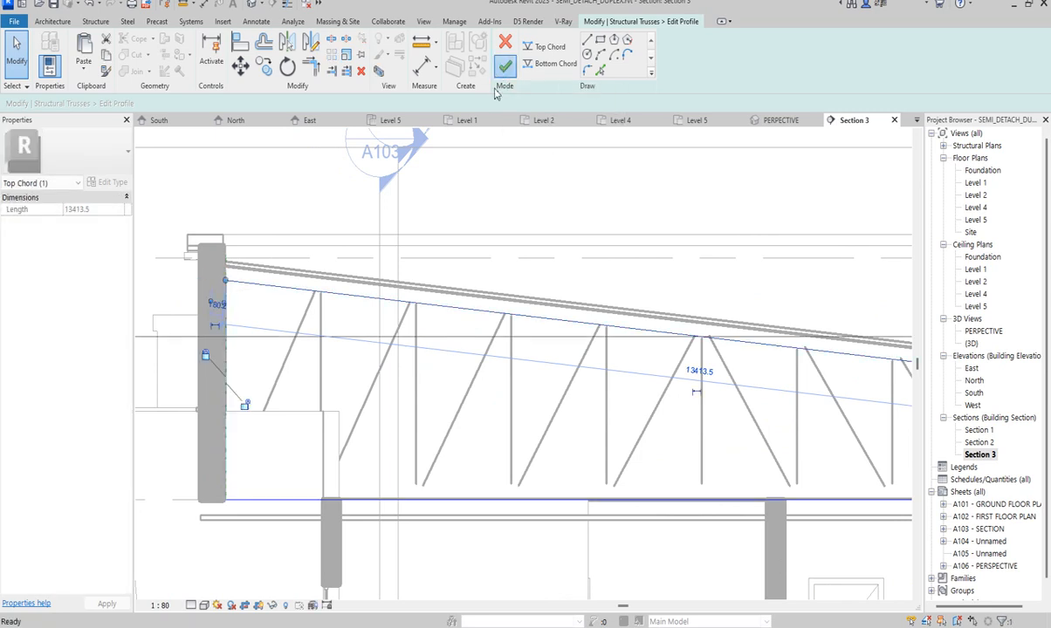
scroll(492, 165, down, 3)
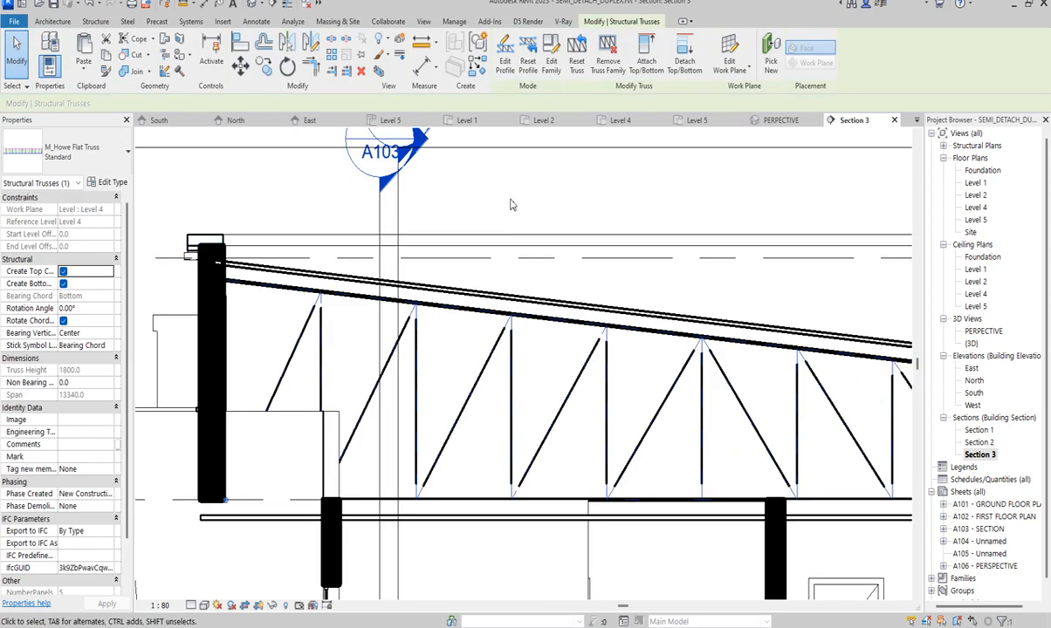
key(Escape)
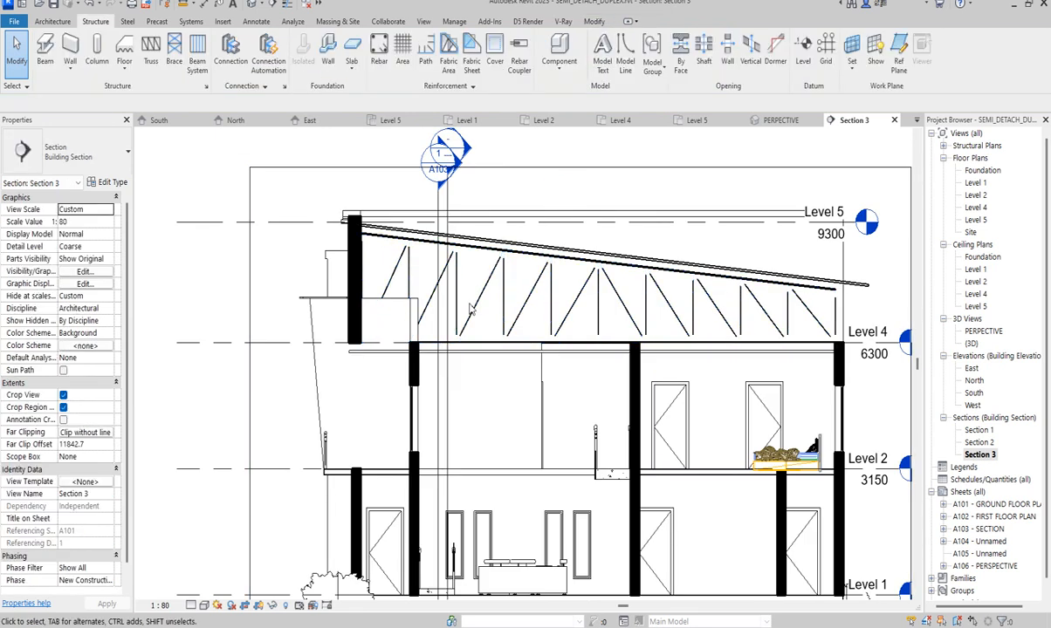
scroll(531, 315, down, 3)
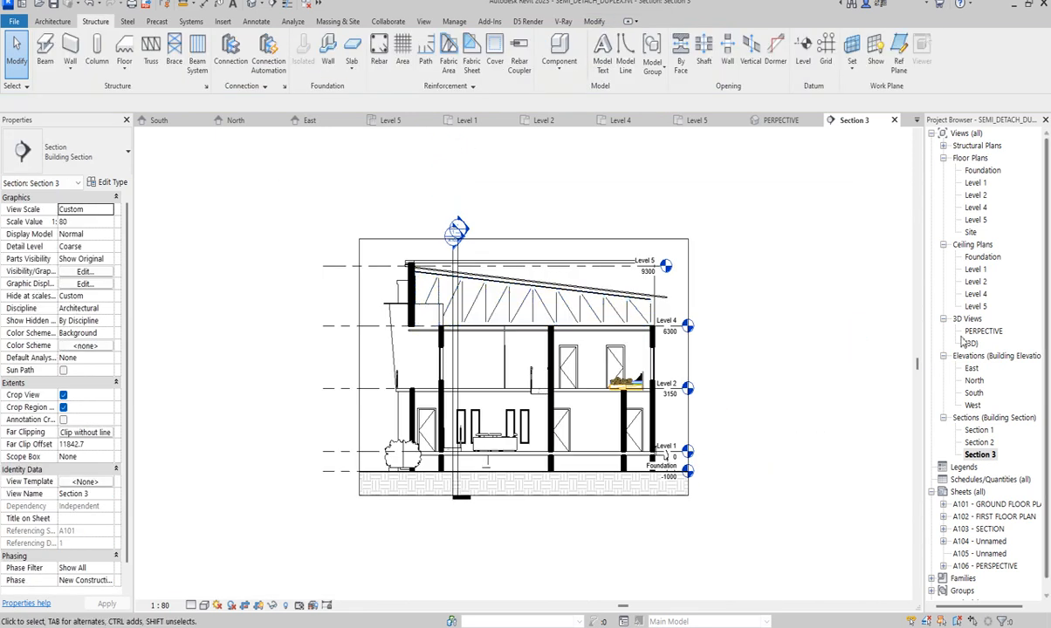
Step: Review the sloping truss's type parameters and set the top chords' structural framing type to UB-Universal Beams:UB305x165x40
click(491, 305)
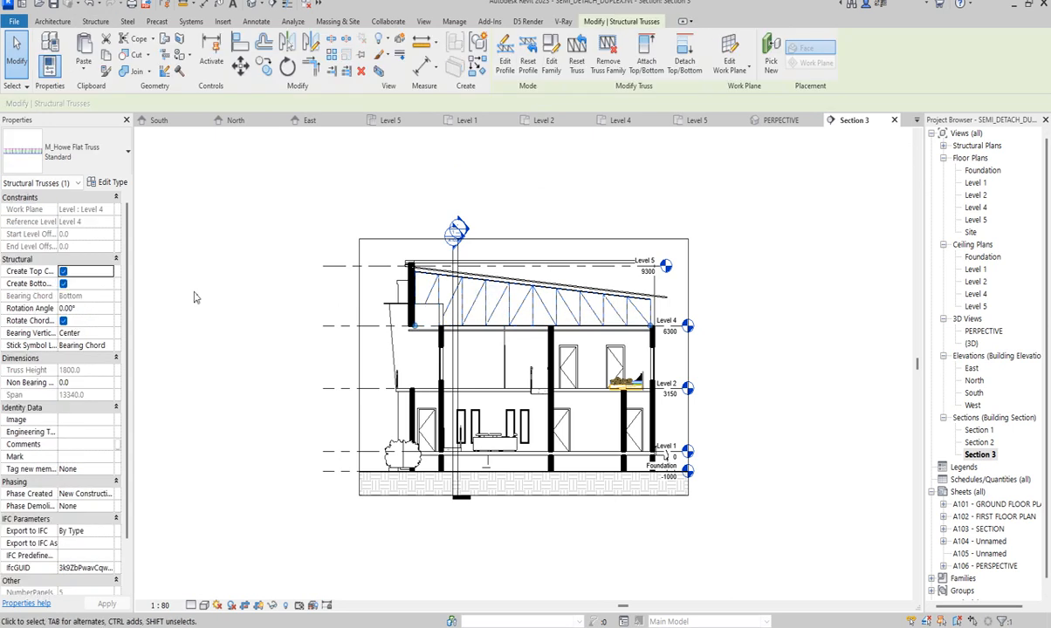
click(113, 184)
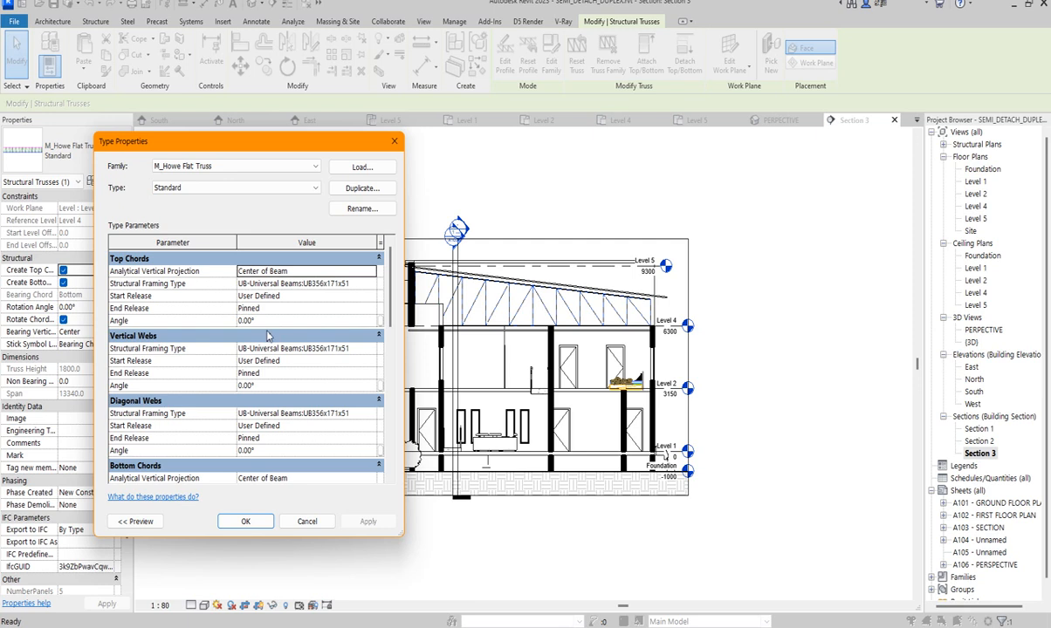
scroll(268, 336, down, 5)
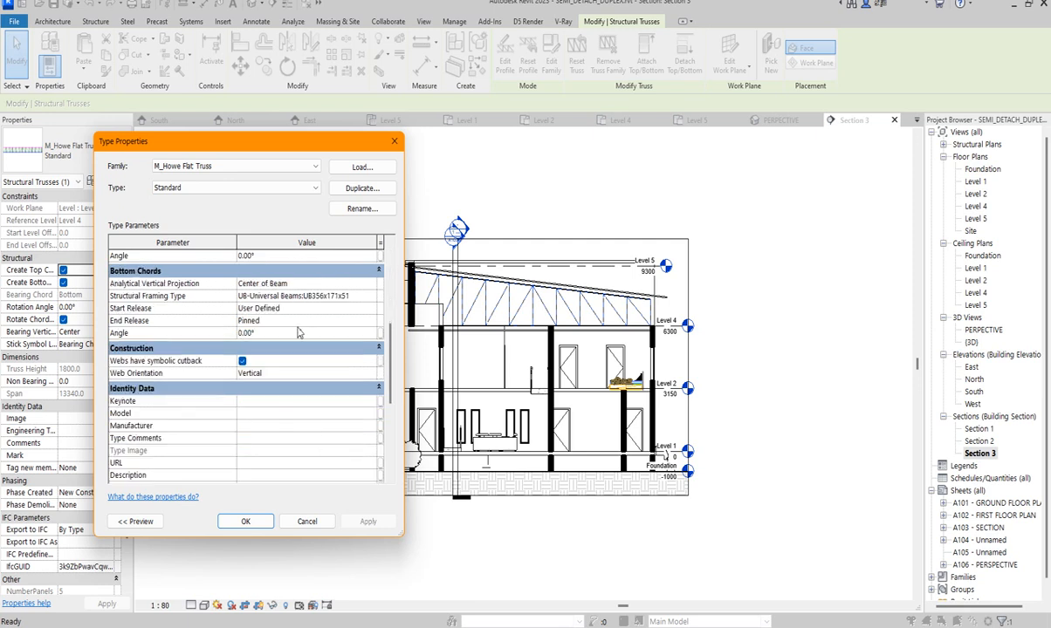
scroll(298, 331, up, 2)
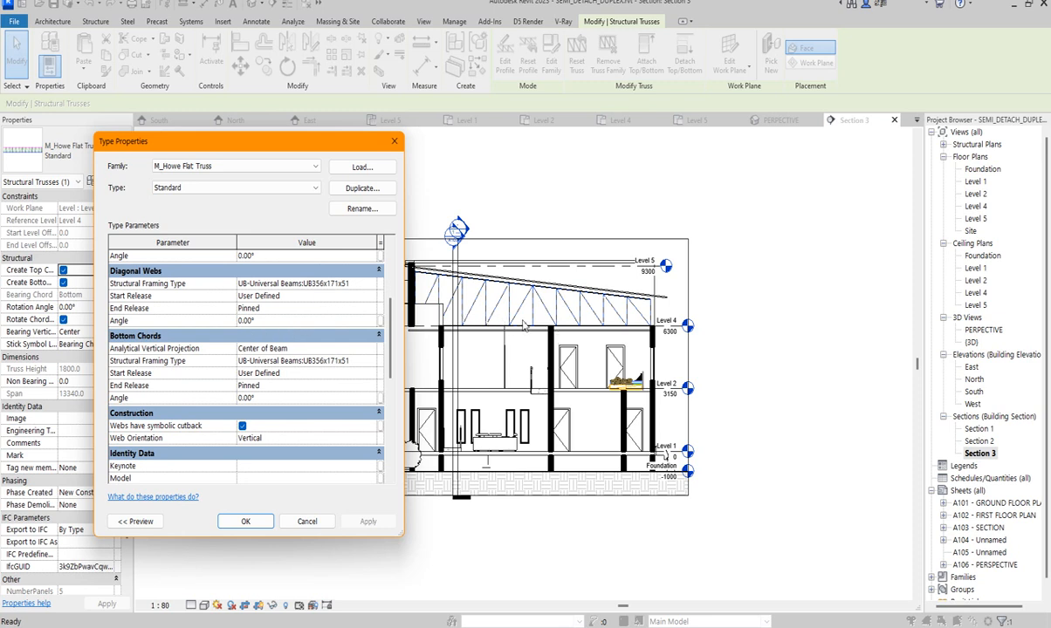
scroll(332, 325, up, 1)
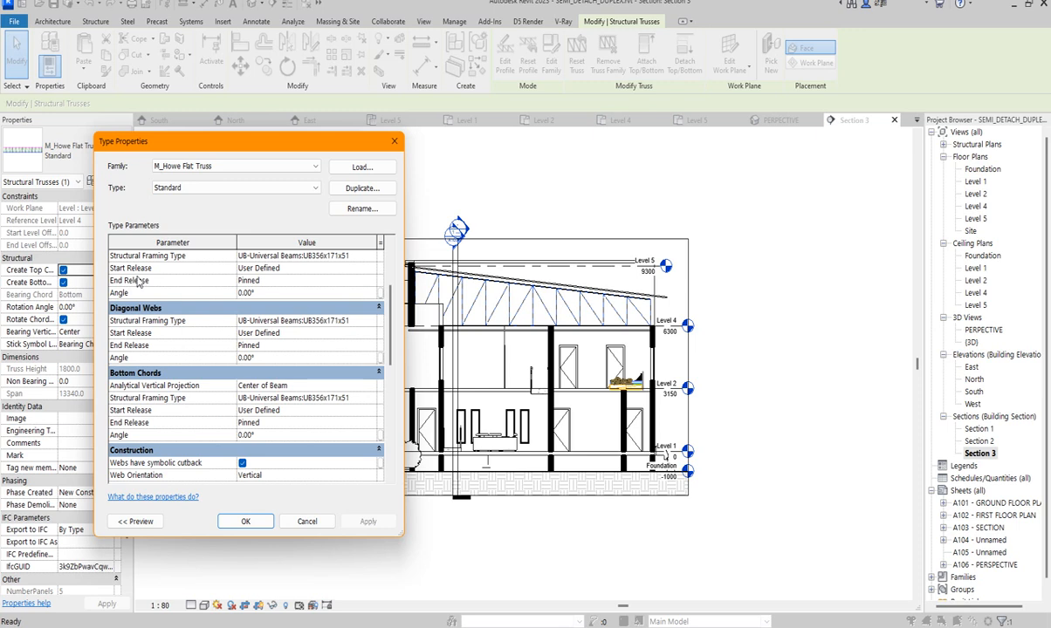
scroll(144, 314, up, 2)
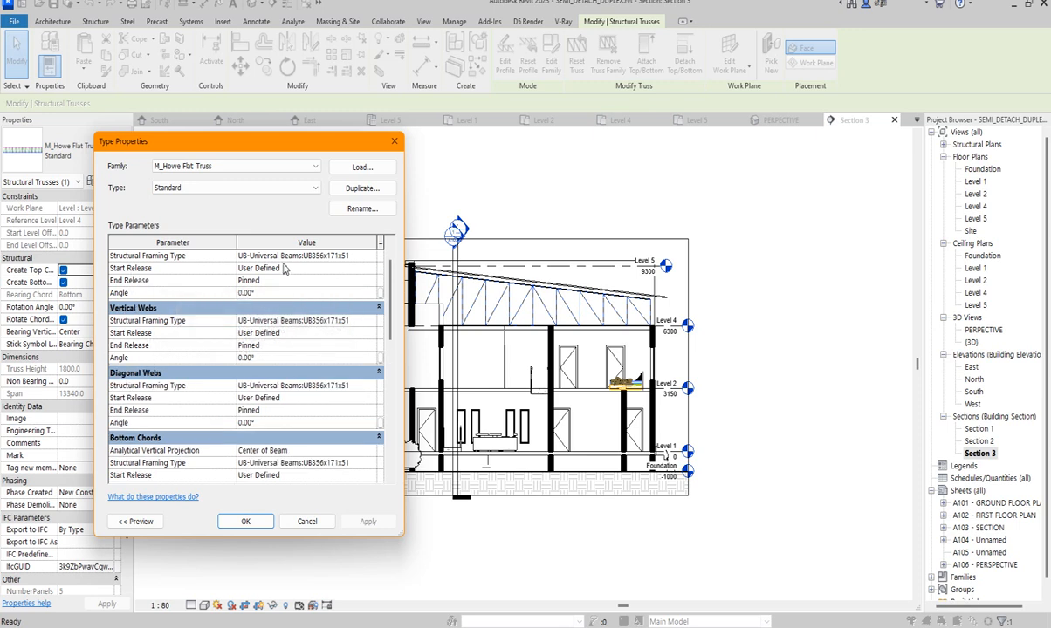
scroll(247, 296, up, 1)
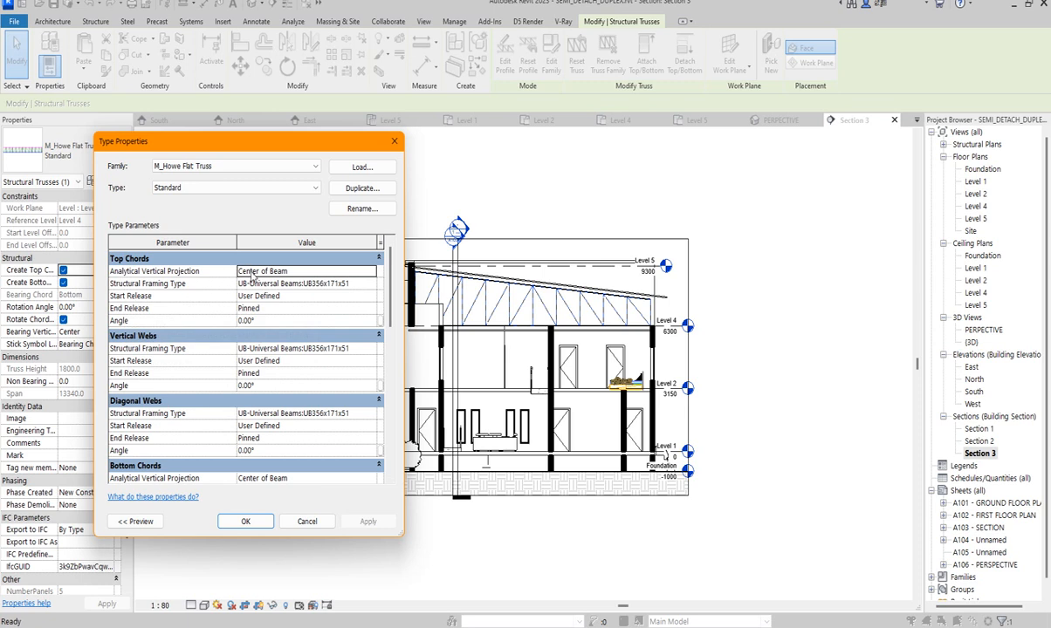
click(349, 271)
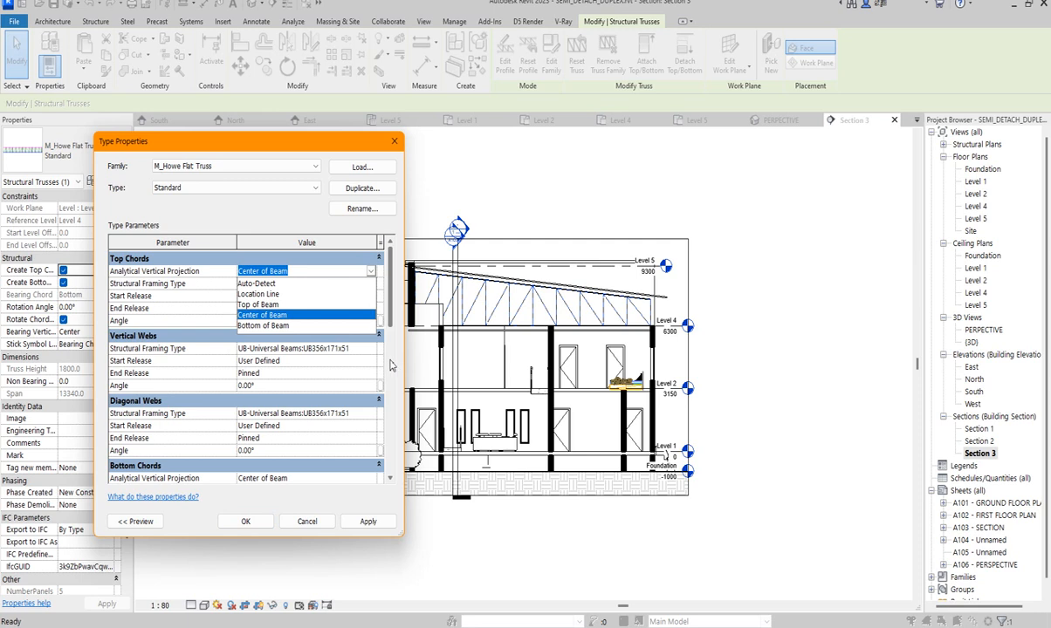
click(342, 333)
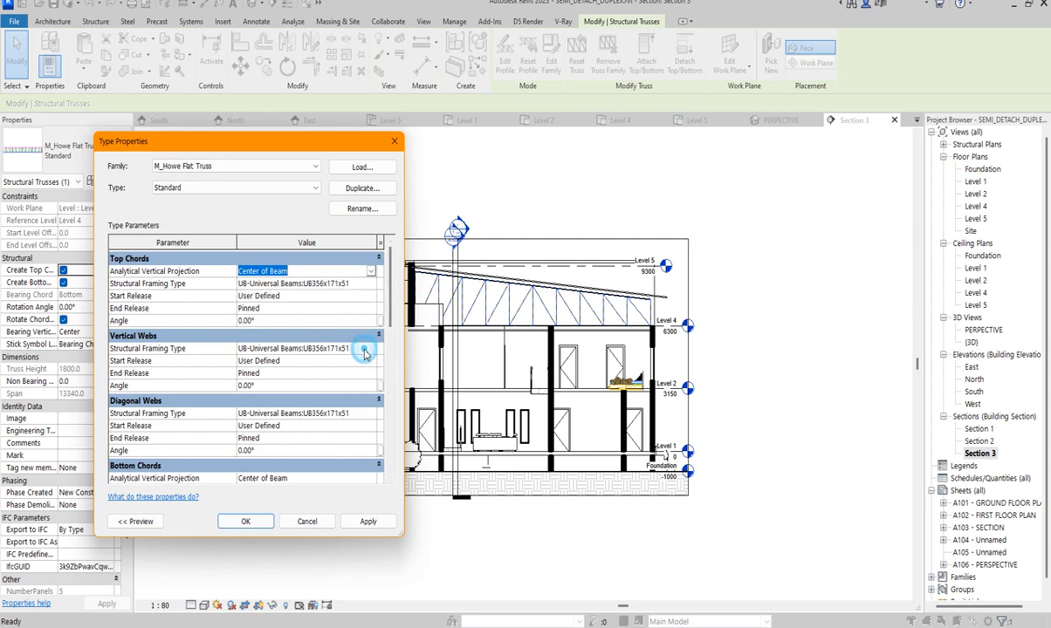
click(370, 287)
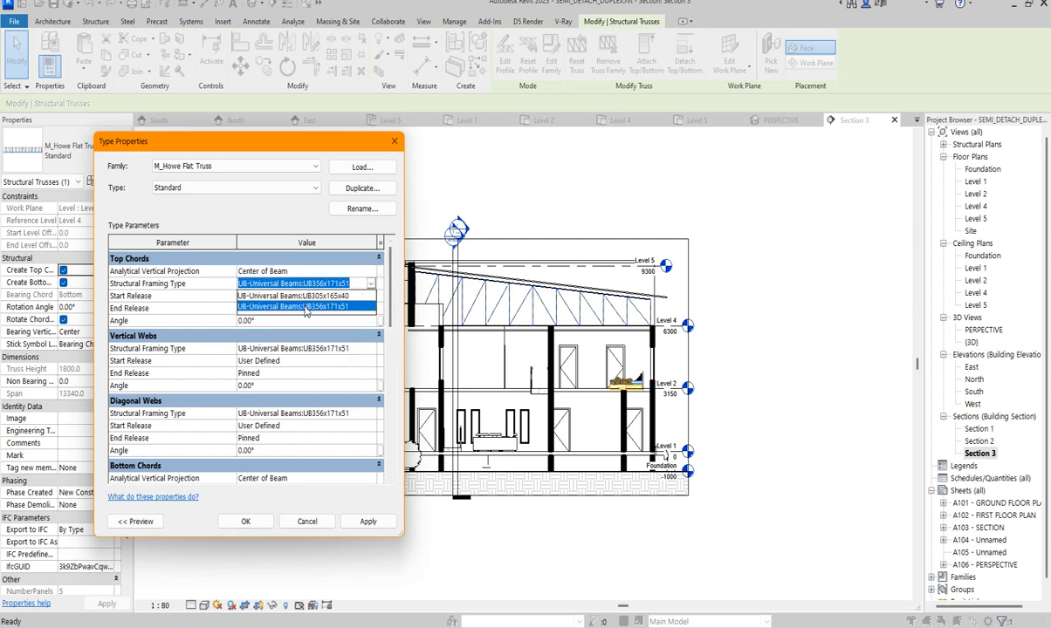
click(349, 296)
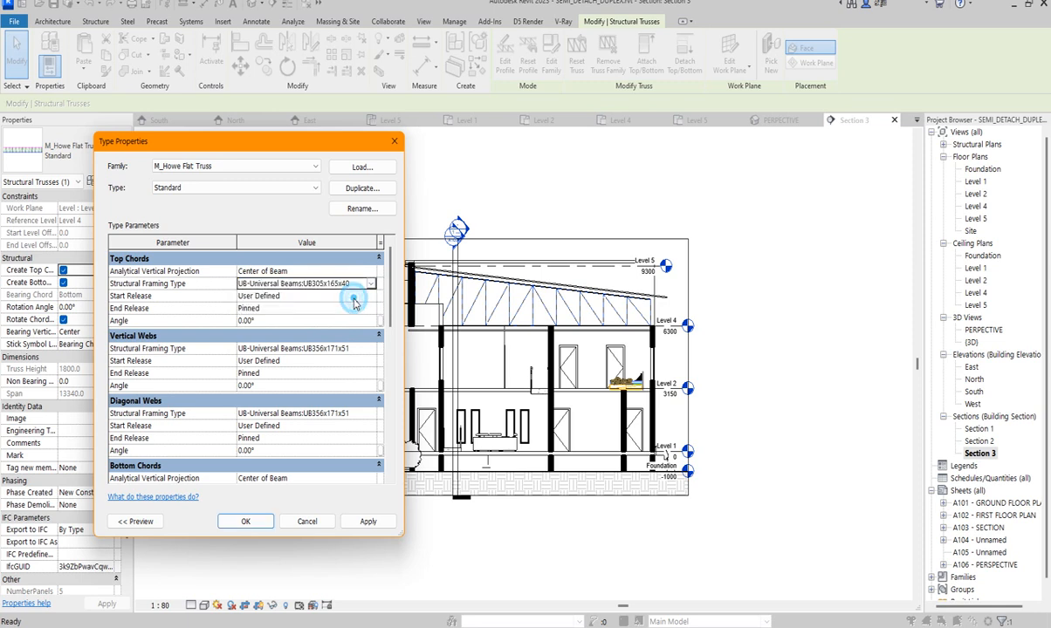
click(369, 521)
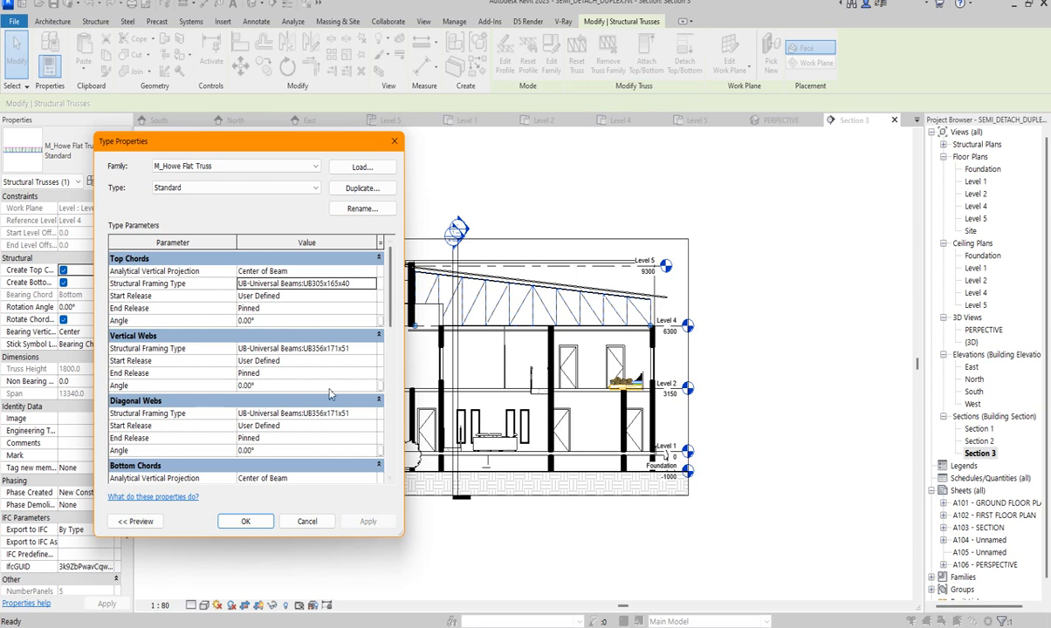
Step: Set the structural framing type of the vertical webs and diagonal webs to UB-Universal Beams:UB305x165x40
click(349, 349)
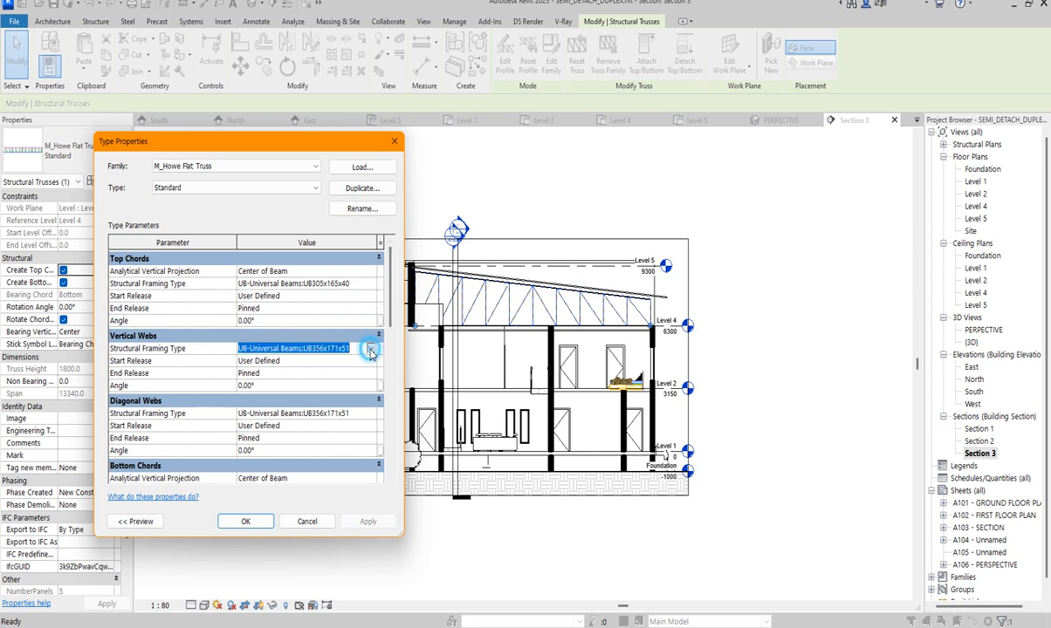
click(371, 349)
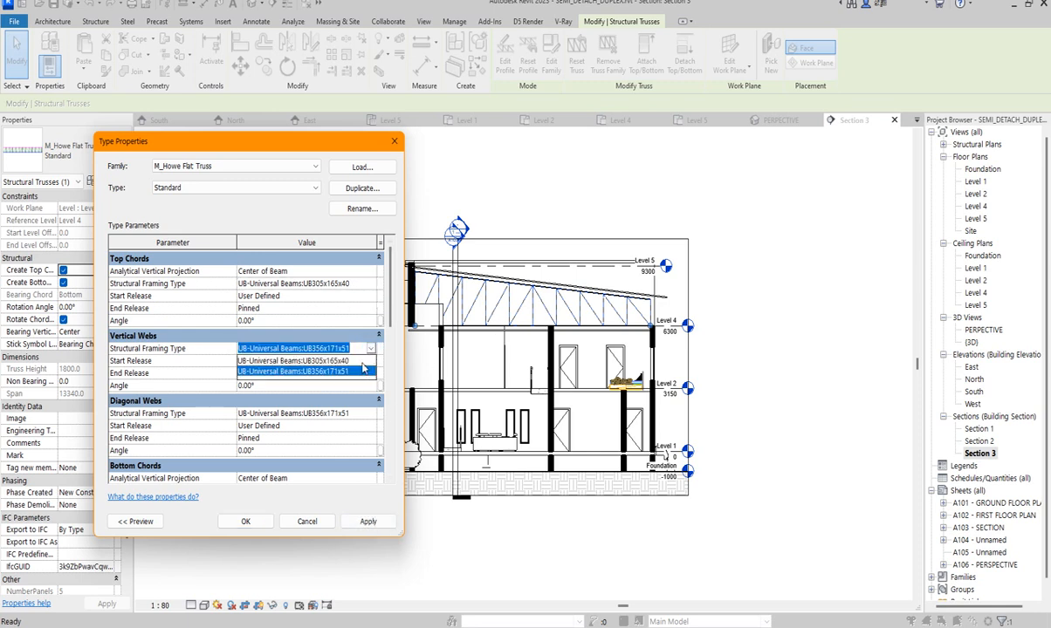
click(358, 360)
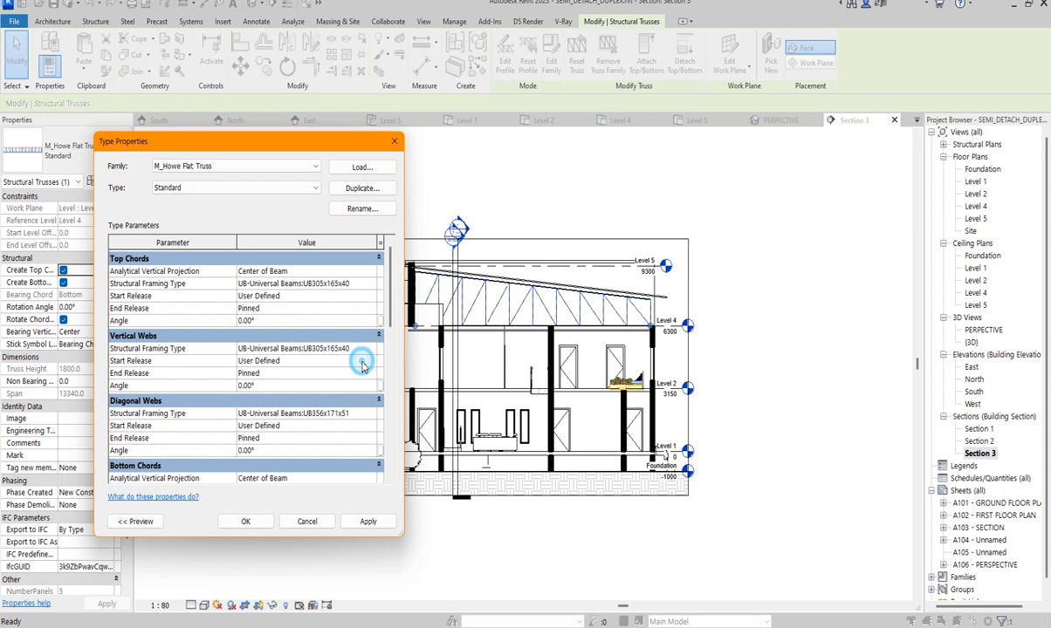
click(371, 413)
click(371, 413)
click(362, 426)
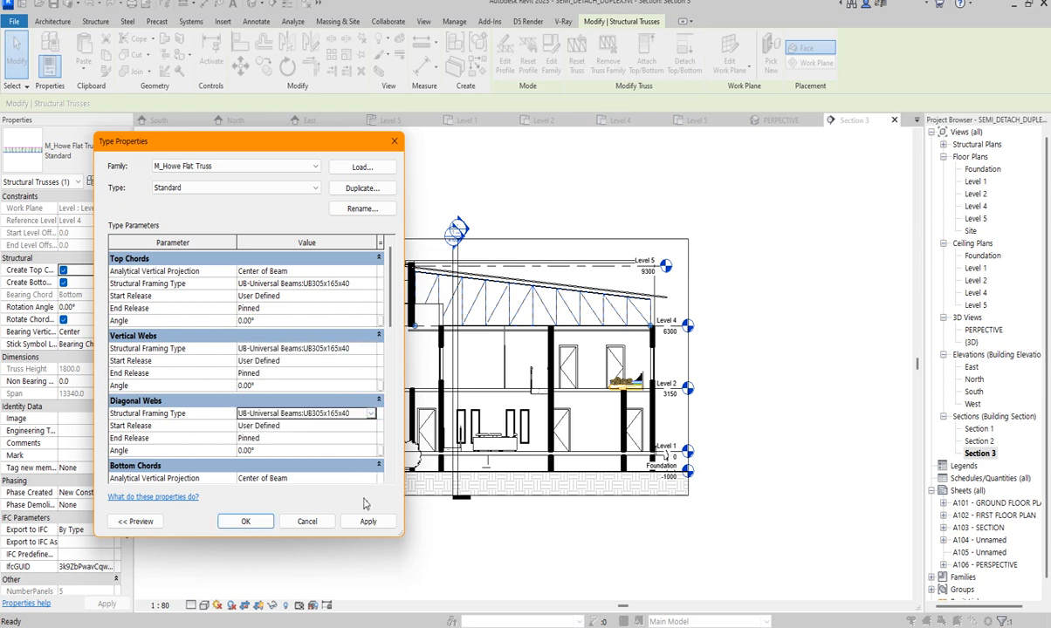
Step: Set the bottom chords' structural framing type to UB-Universal Beams:UB305x165x40, accept the type properties, and inspect the truss in section
scroll(393, 343, down, 3)
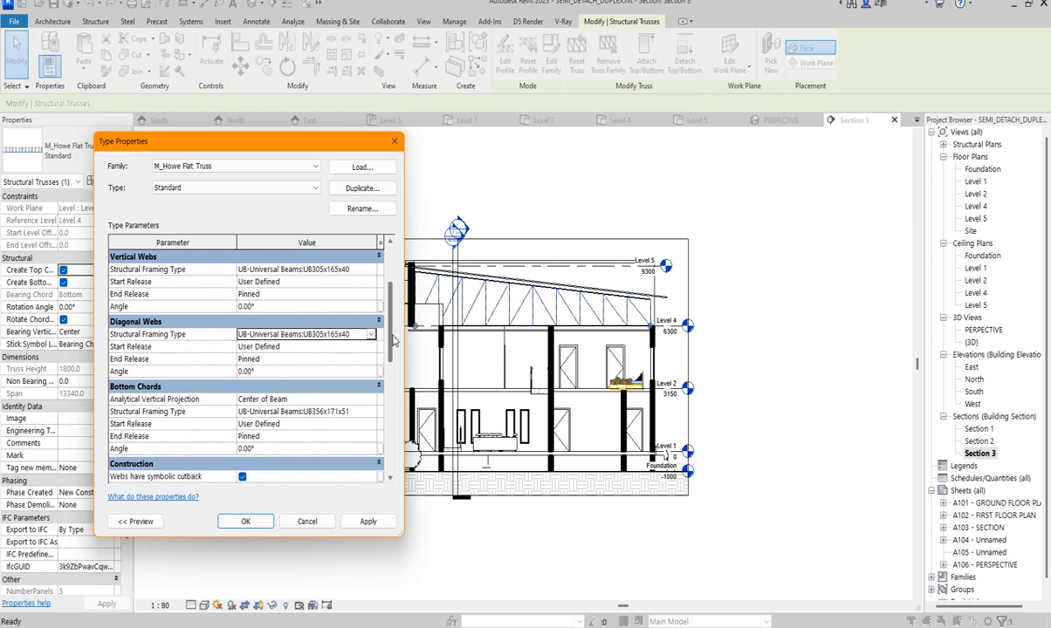
click(371, 411)
click(371, 411)
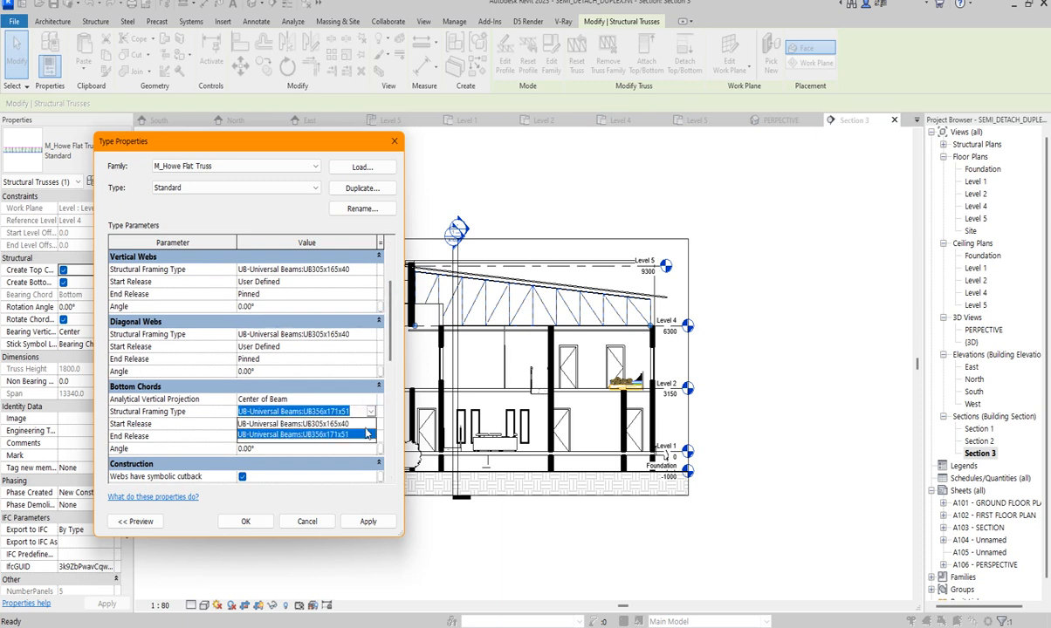
click(360, 424)
click(368, 521)
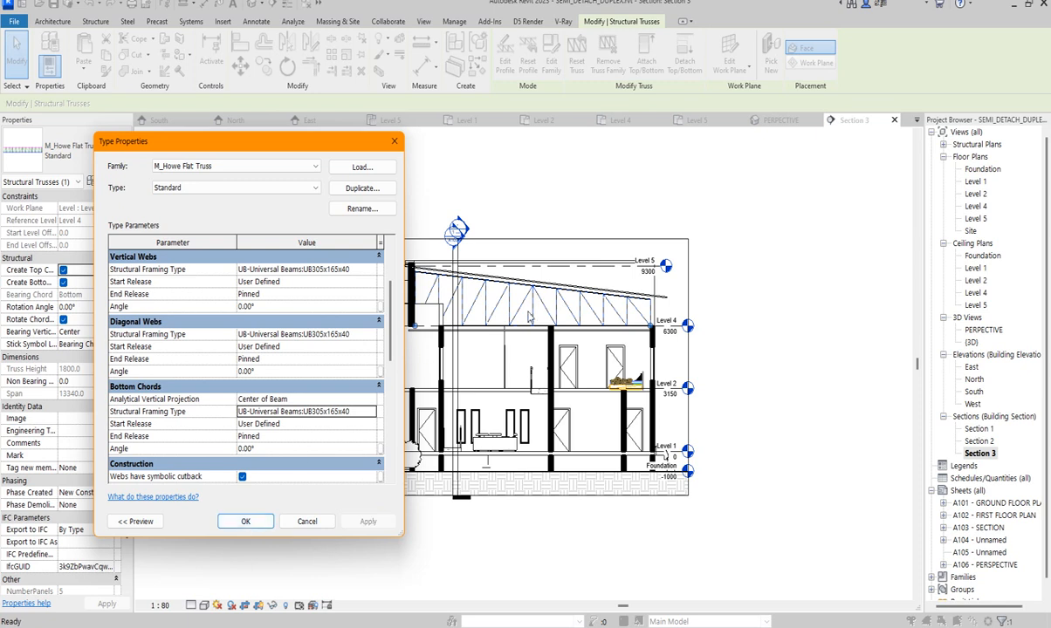
click(245, 521)
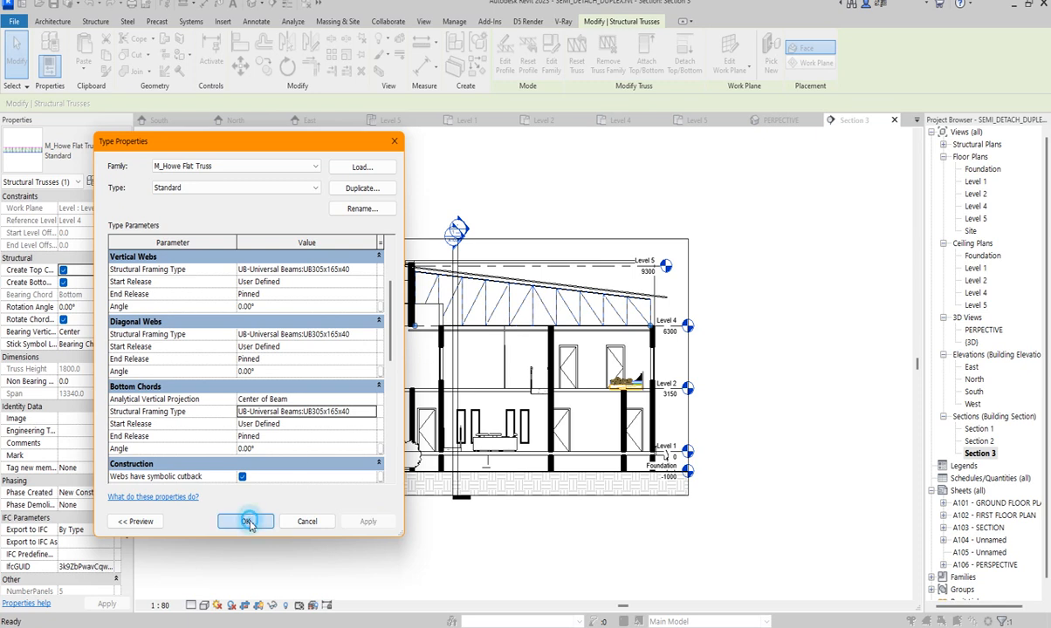
scroll(477, 338, up, 5)
scroll(476, 338, up, 2)
click(535, 305)
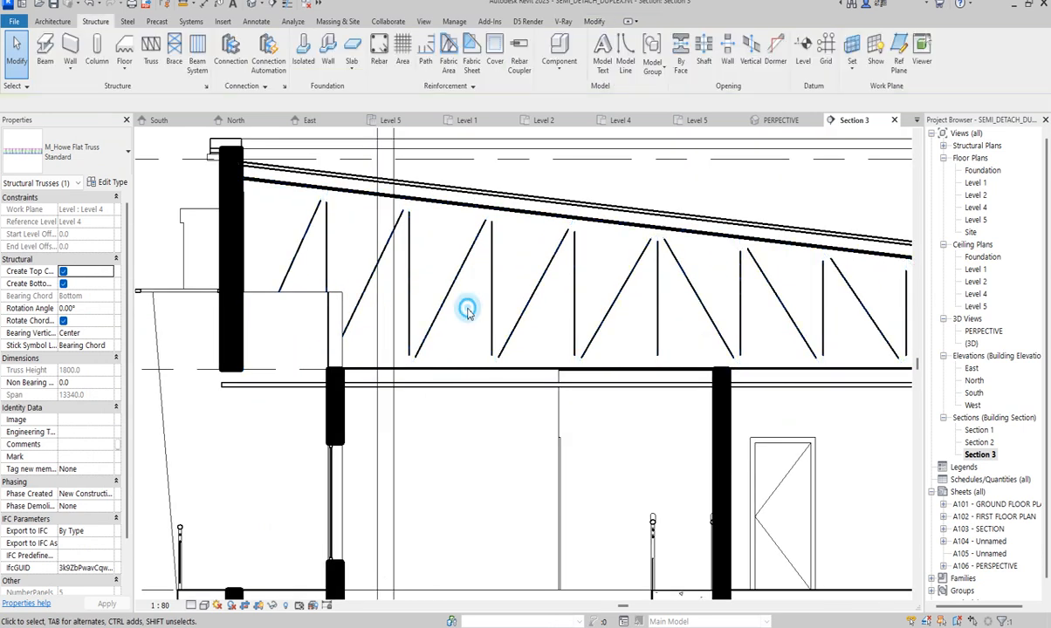
scroll(515, 288, up, 3)
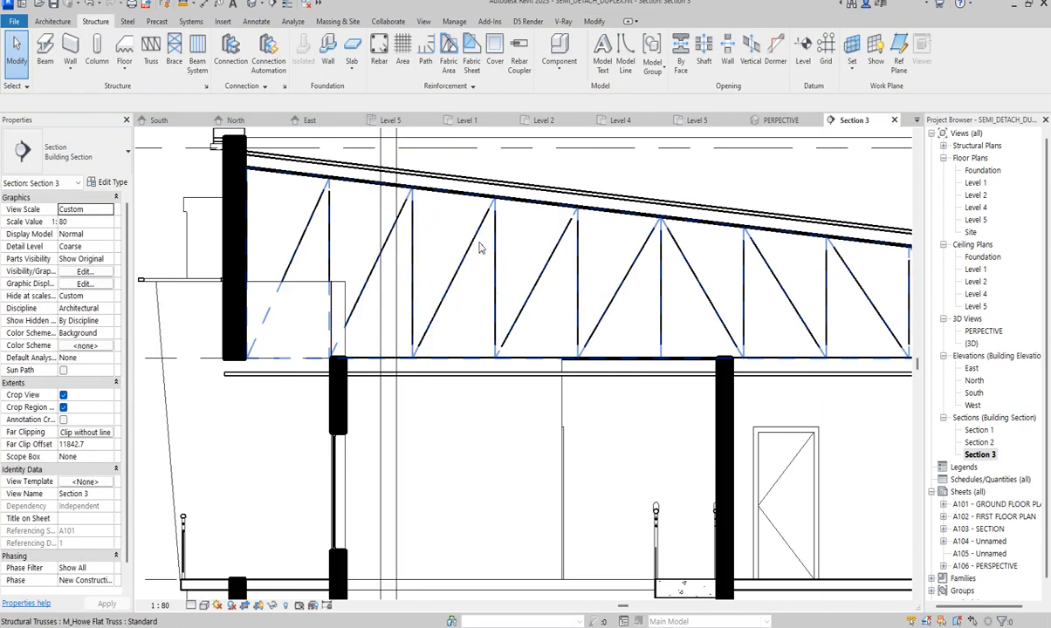
scroll(481, 253, up, 2)
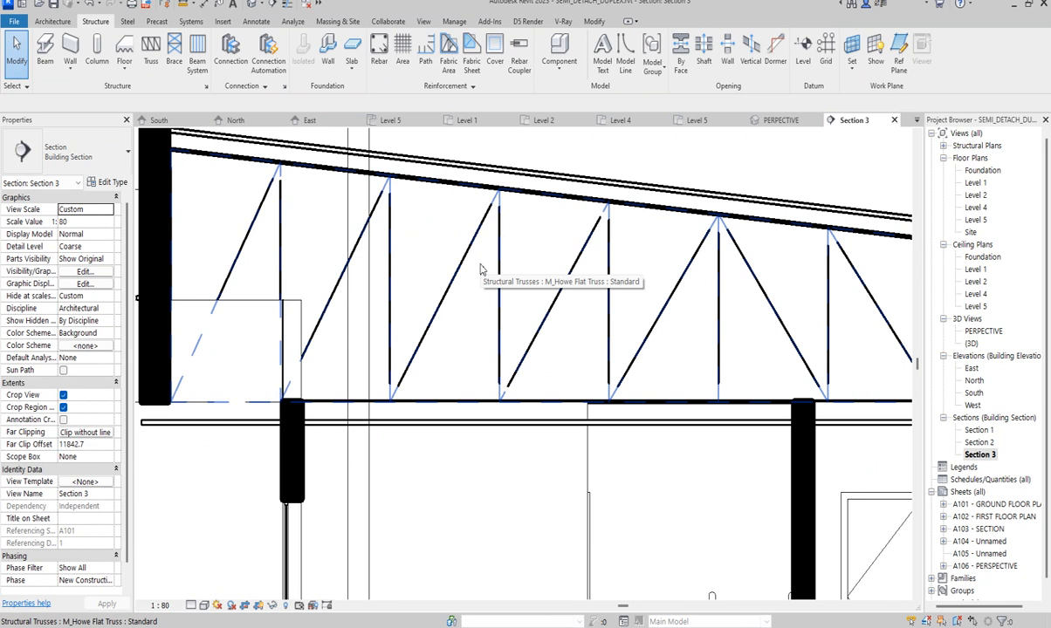
Step: Create a new project from the Metric-Structural Template
click(14, 20)
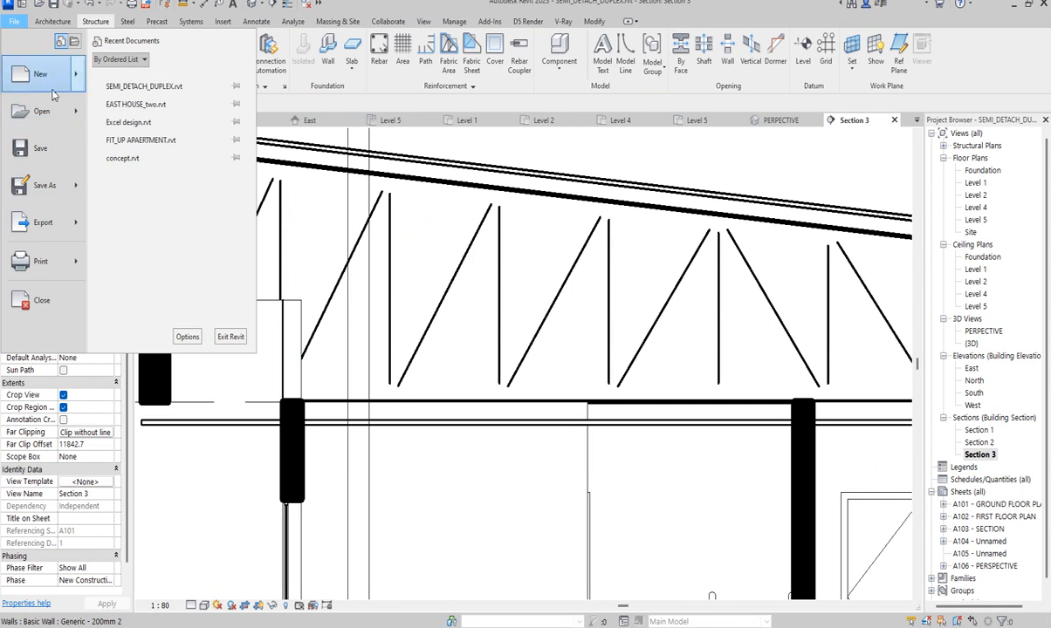
click(14, 19)
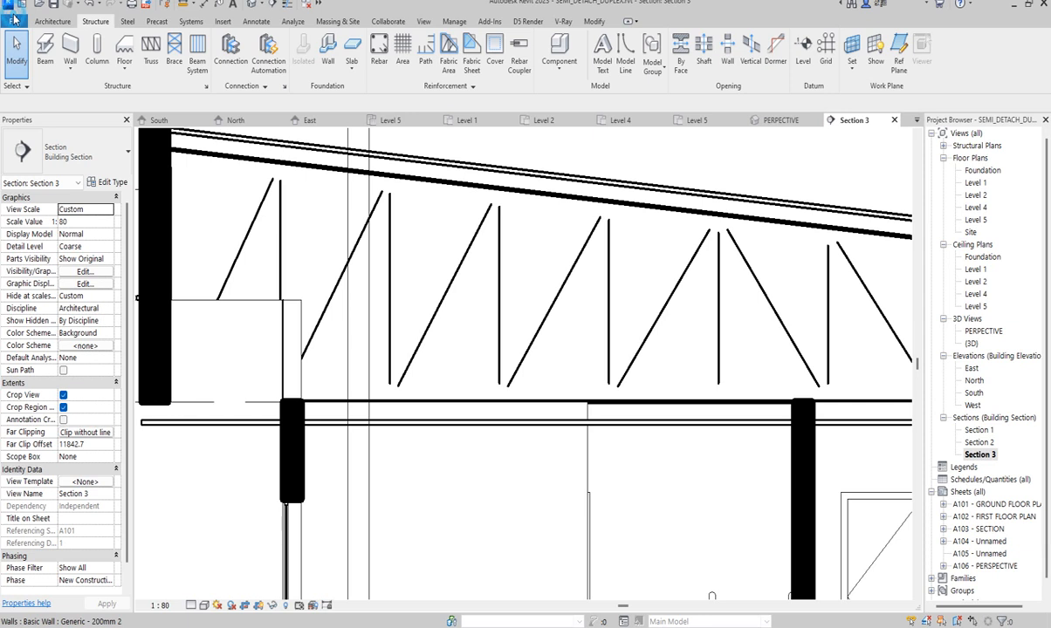
click(14, 19)
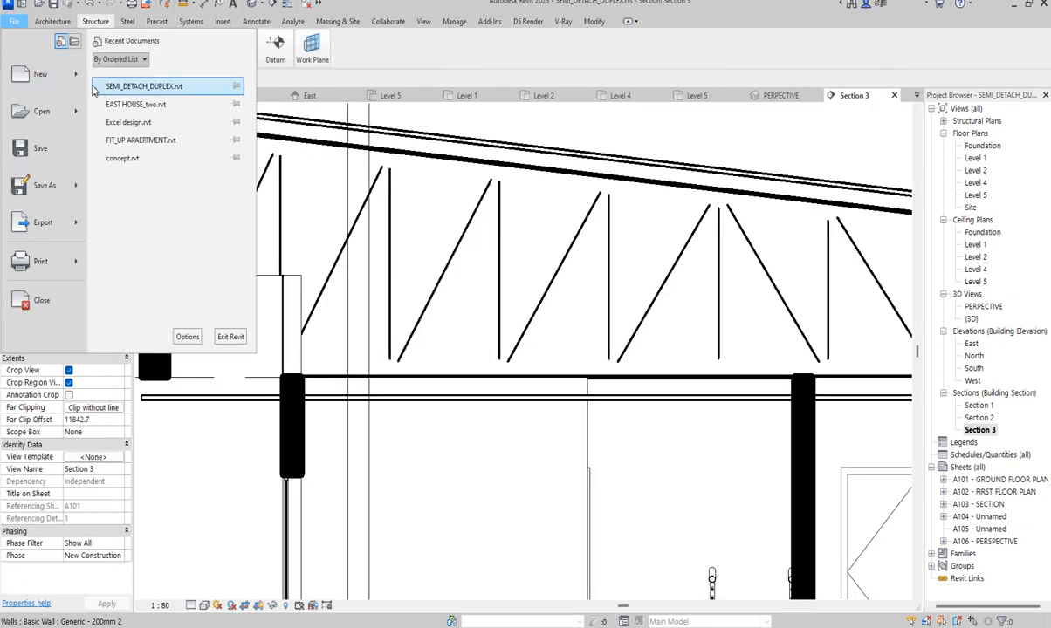
click(40, 77)
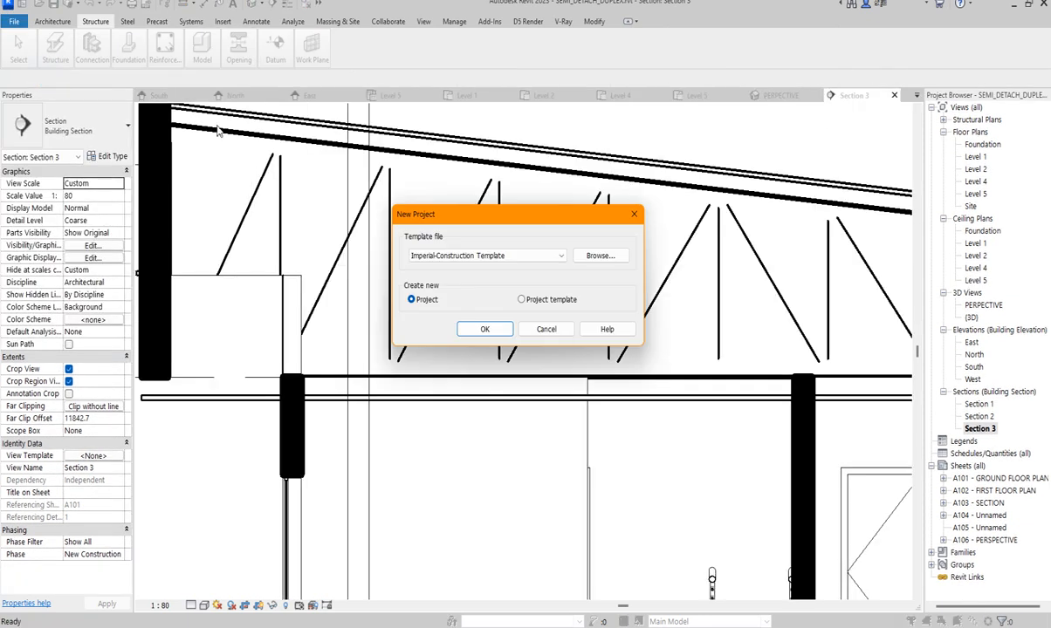
click(560, 255)
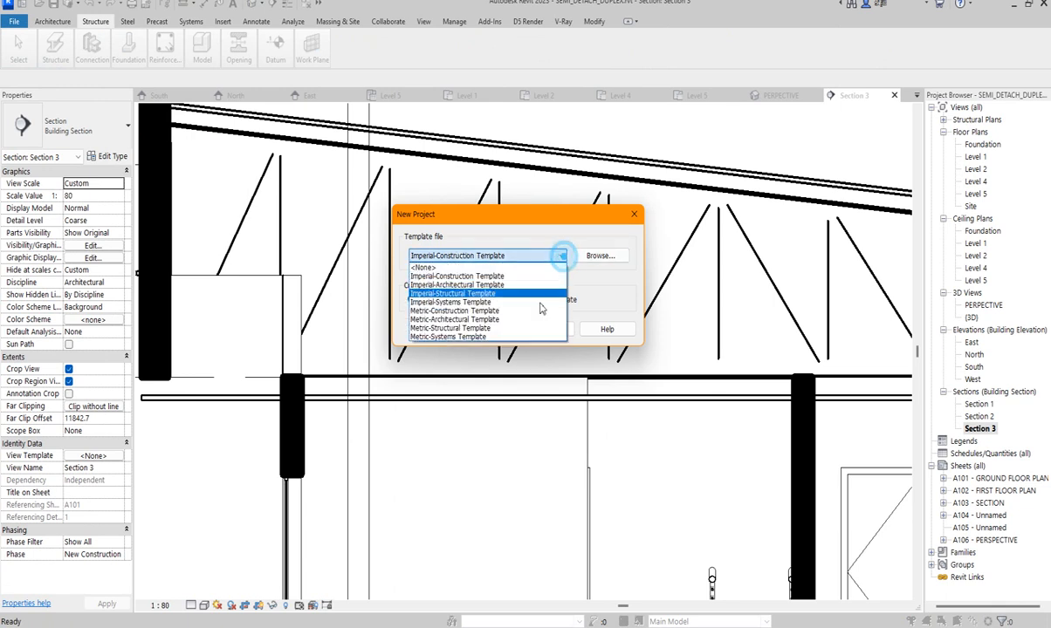
click(476, 328)
click(481, 330)
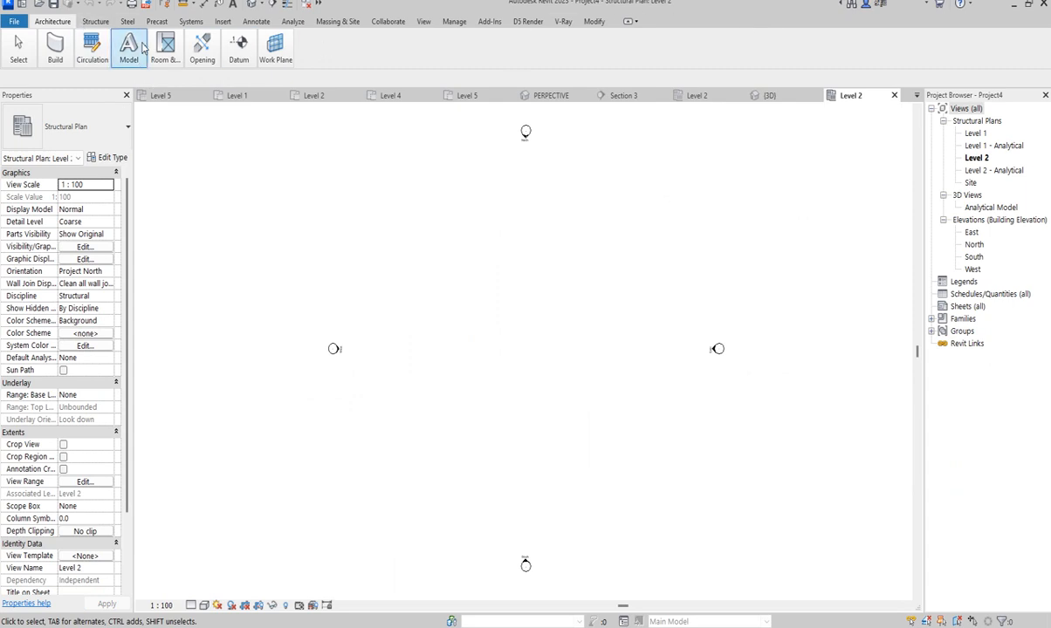
Step: Restore the minimised ribbon to its full display with all tools shown
double_click(46, 22)
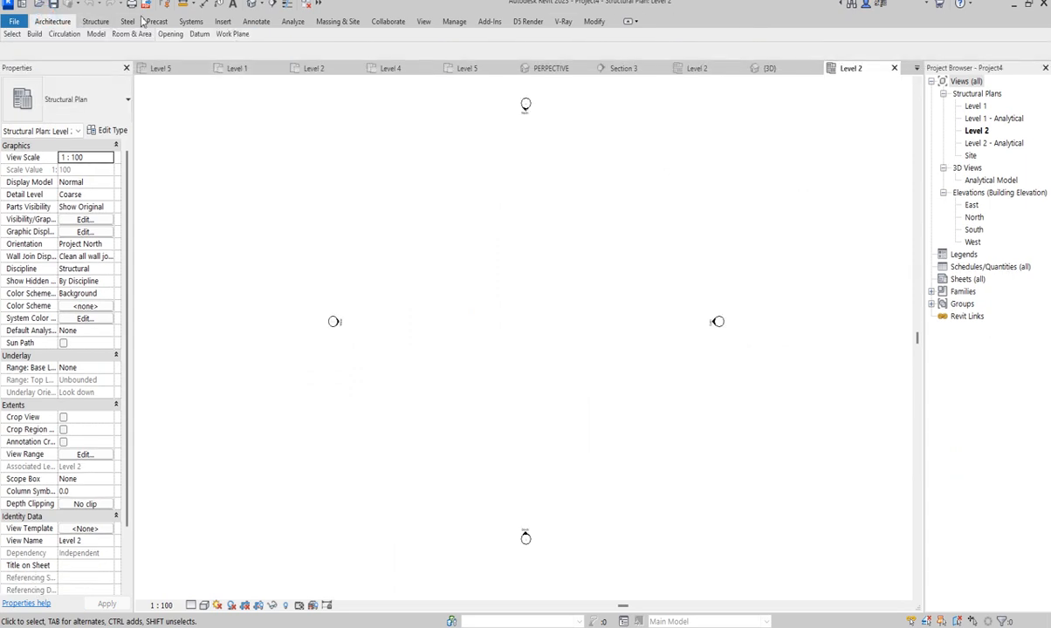
double_click(48, 21)
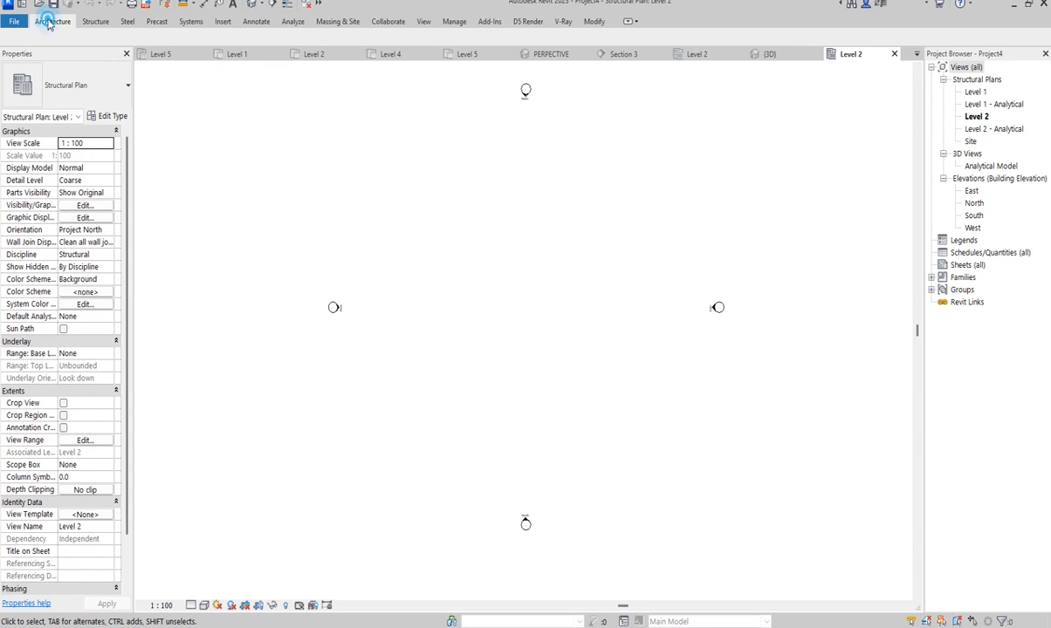
double_click(48, 22)
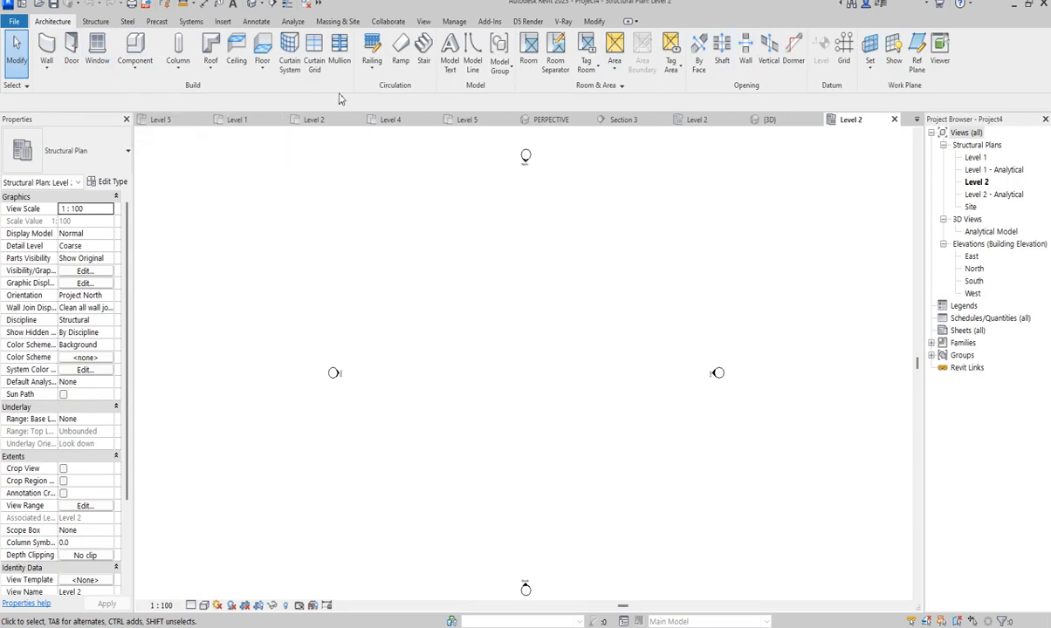
Step: Draw an 18000 mm horizontal M_Howe Flat Truss in the middle of the Level 2 structural plan
click(95, 21)
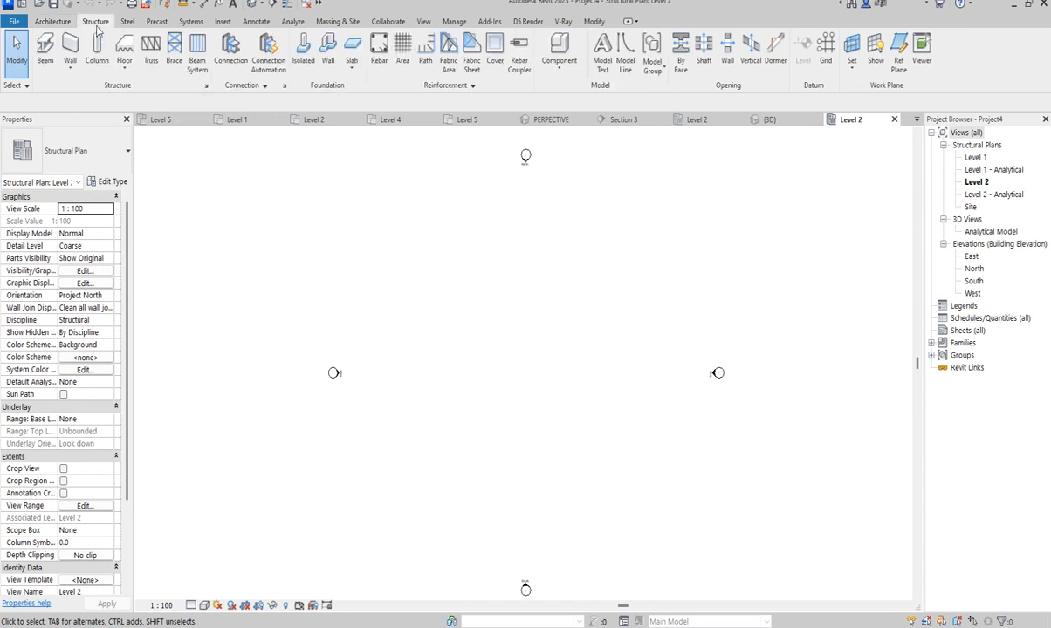
click(151, 61)
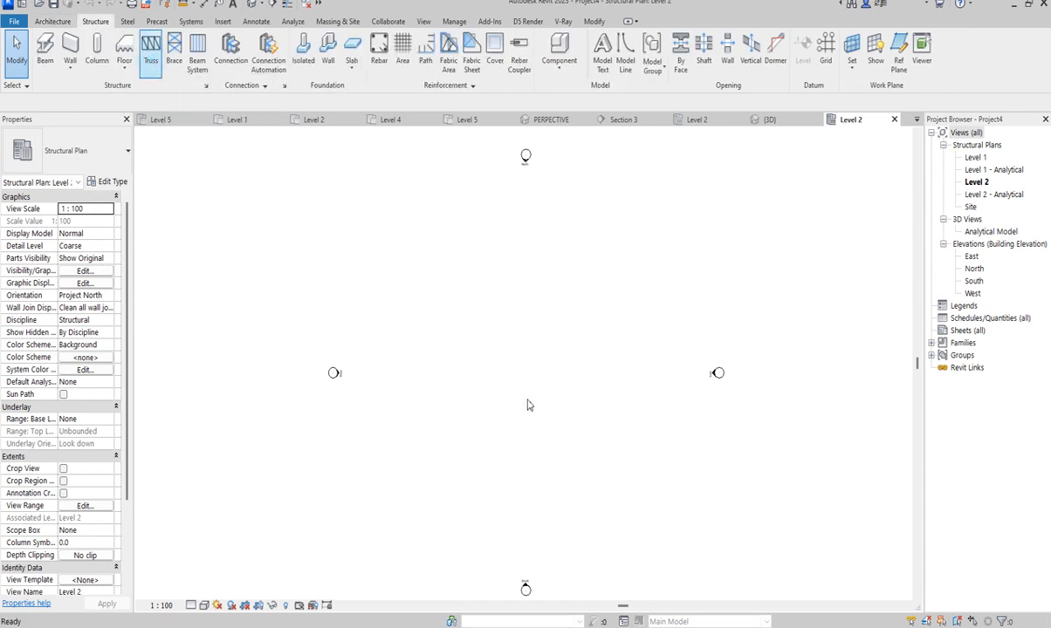
click(418, 368)
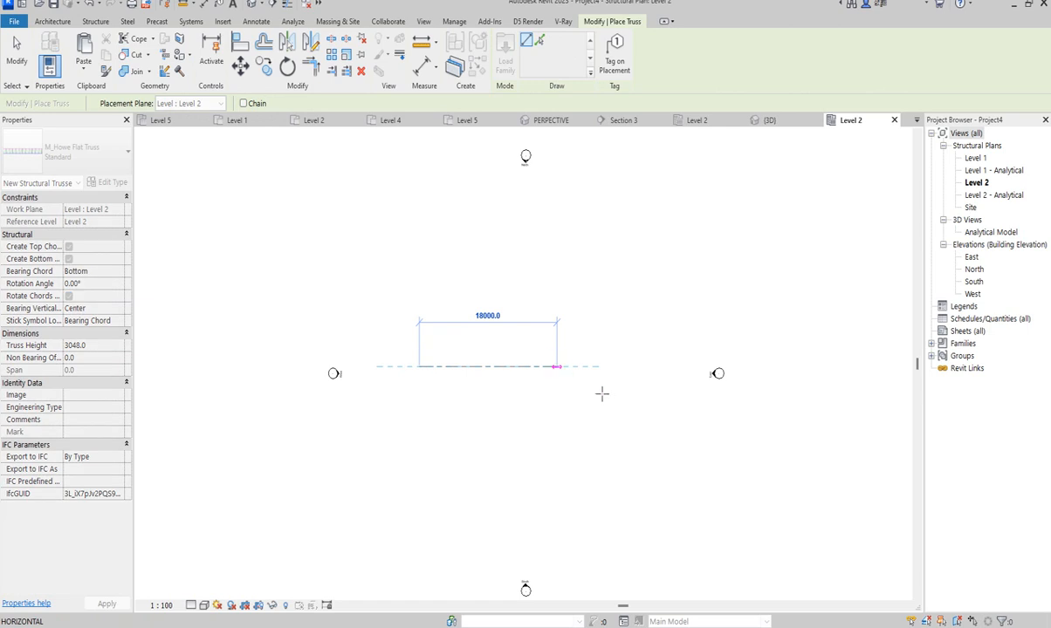
key(Escape)
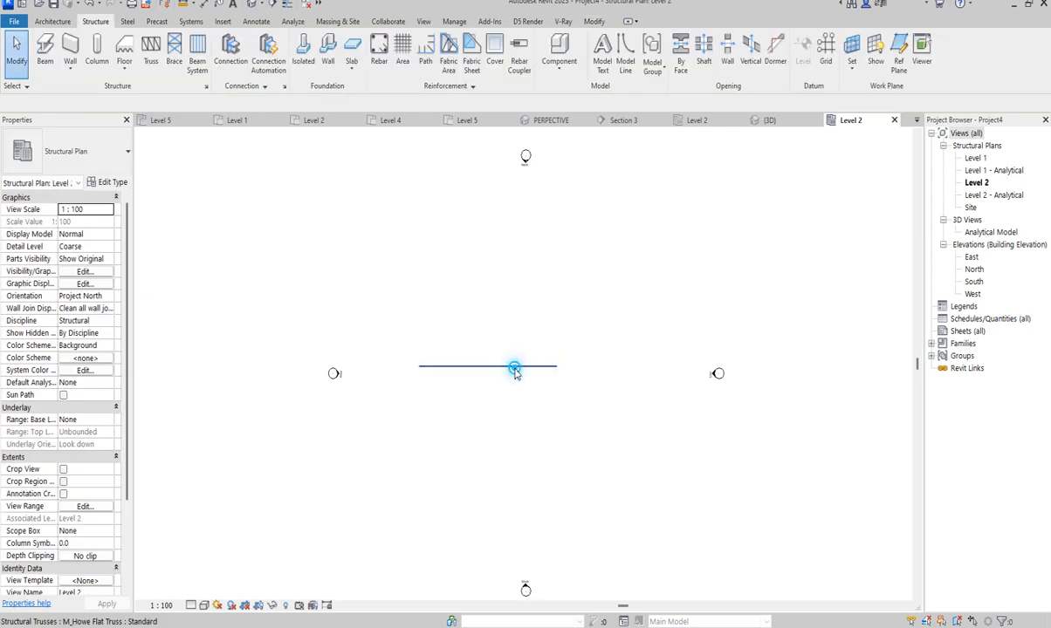
Step: Set the new truss's top chord structural framing type to M_HSS Square:HSS152.4X152.4X9.5 in its type properties
click(513, 368)
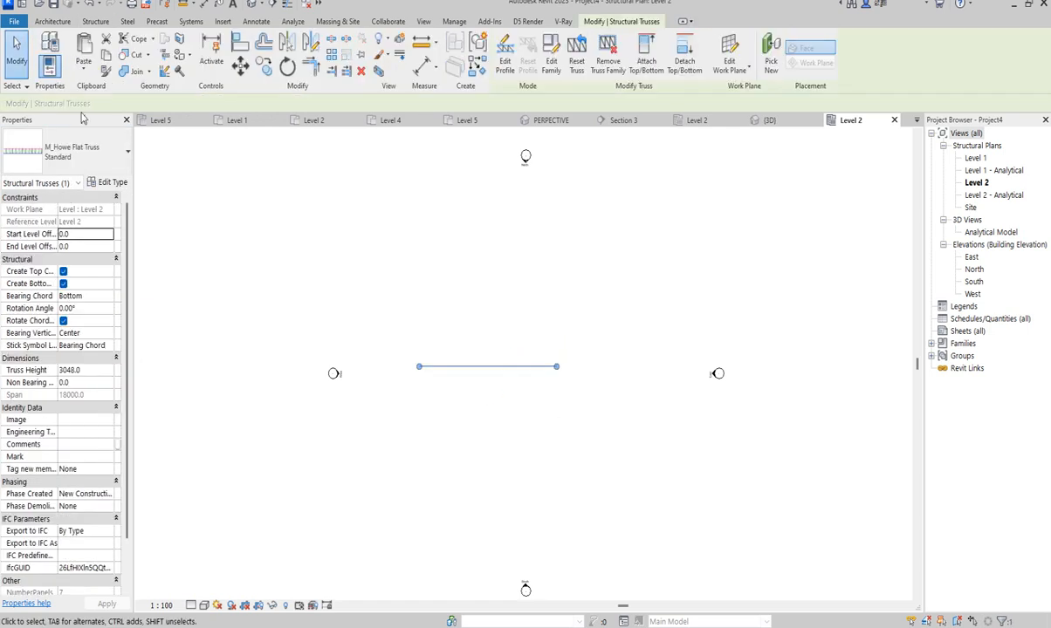
click(107, 182)
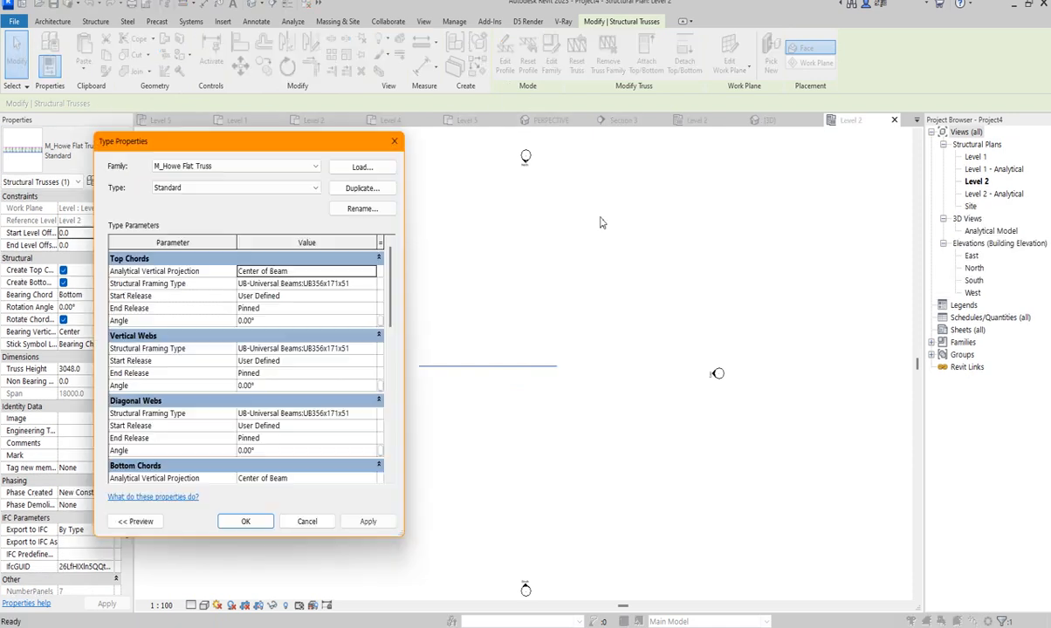
click(371, 284)
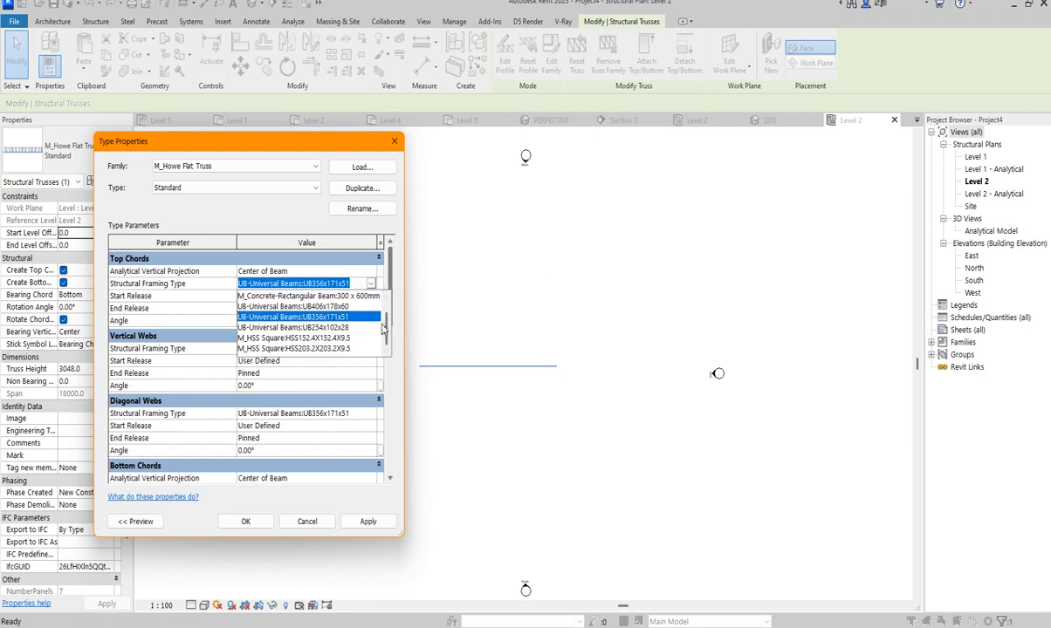
click(333, 339)
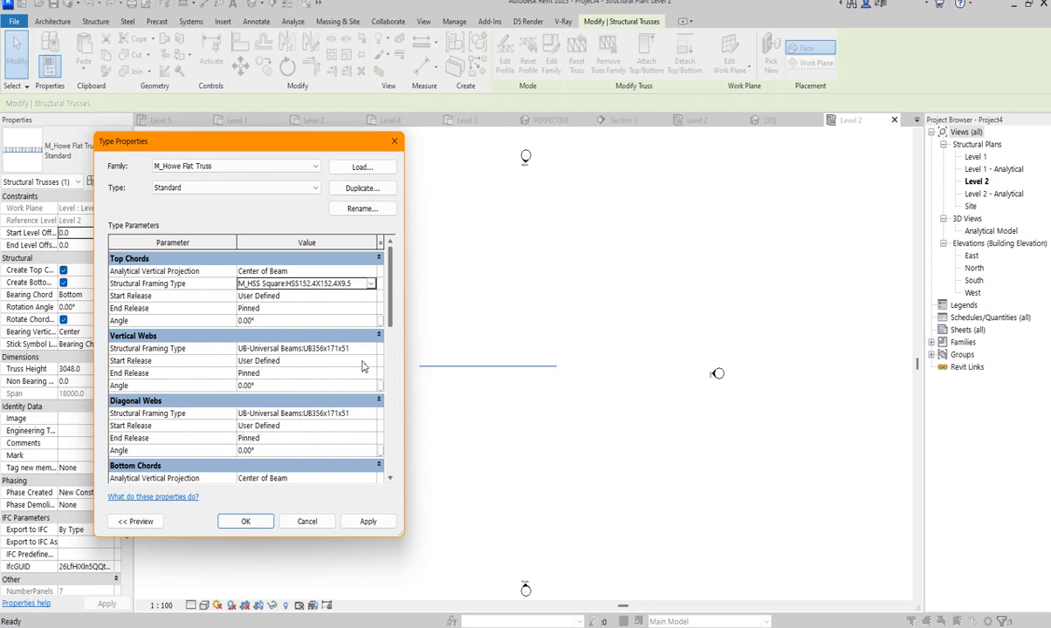
Step: Set the structural framing type of the vertical webs and diagonal webs to M_HSS Square:HSS152.4X152.4X9.5
click(372, 351)
click(372, 349)
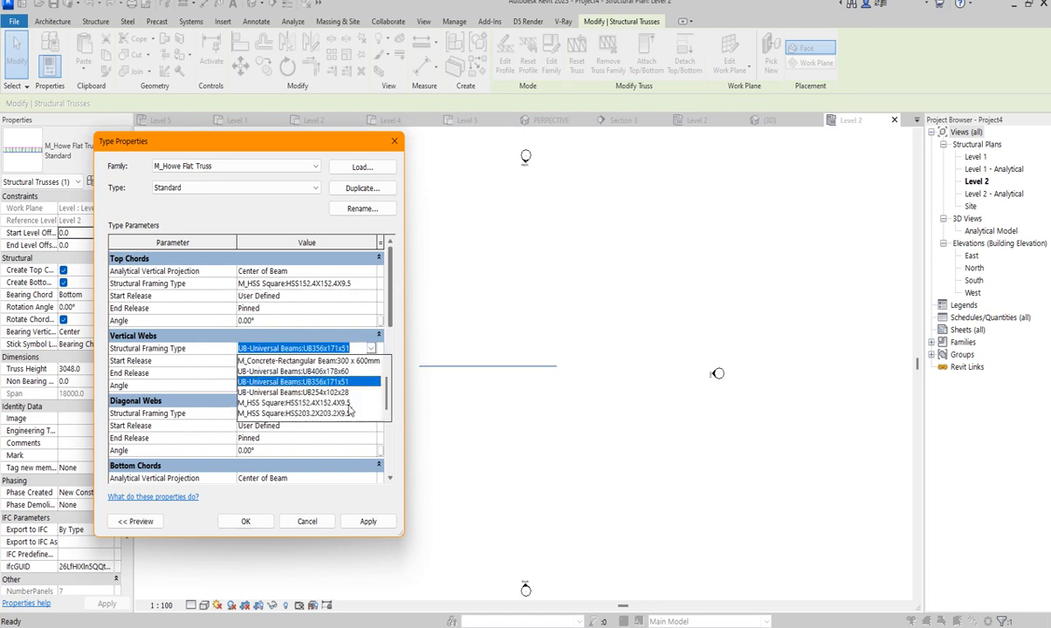
click(318, 403)
click(371, 414)
click(372, 413)
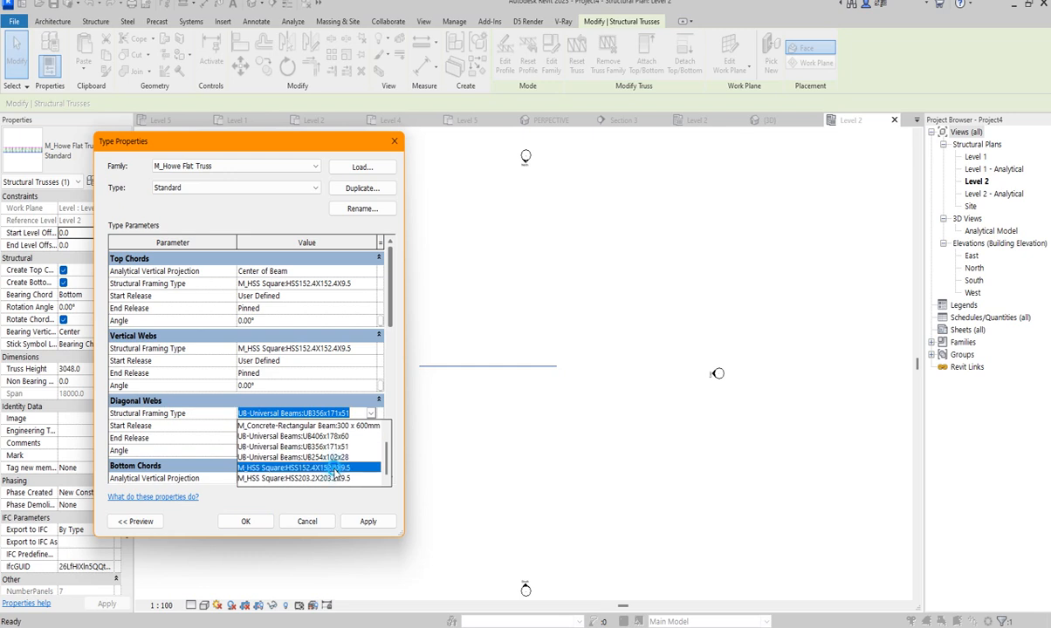
click(335, 468)
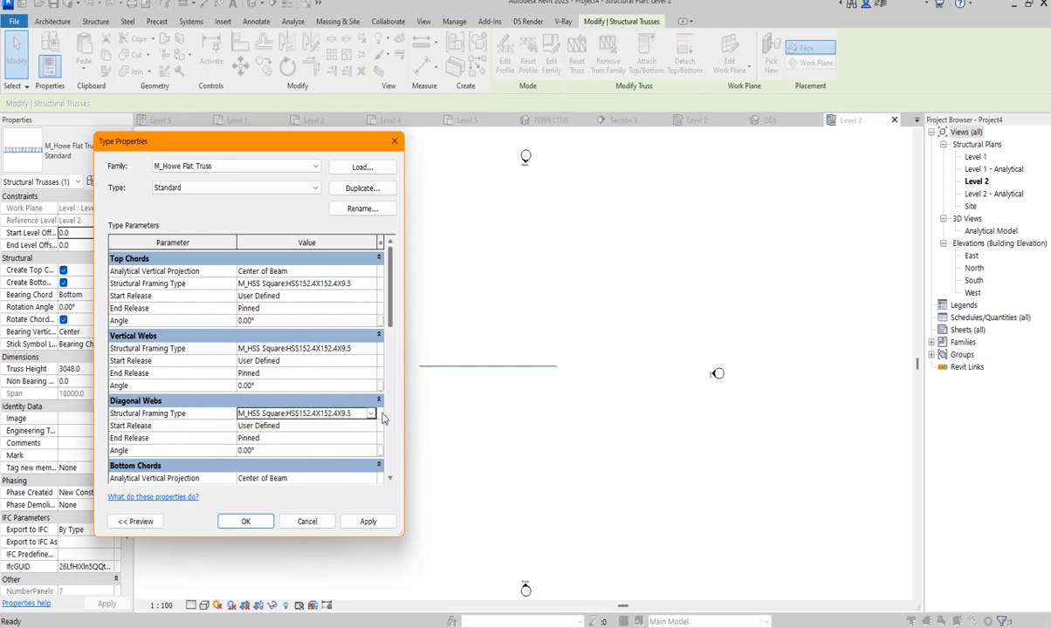
Step: Set the bottom chords' structural framing type to M_HSS Square:HSS152.4X152.4X9.5 and accept the type properties
scroll(368, 439, down, 2)
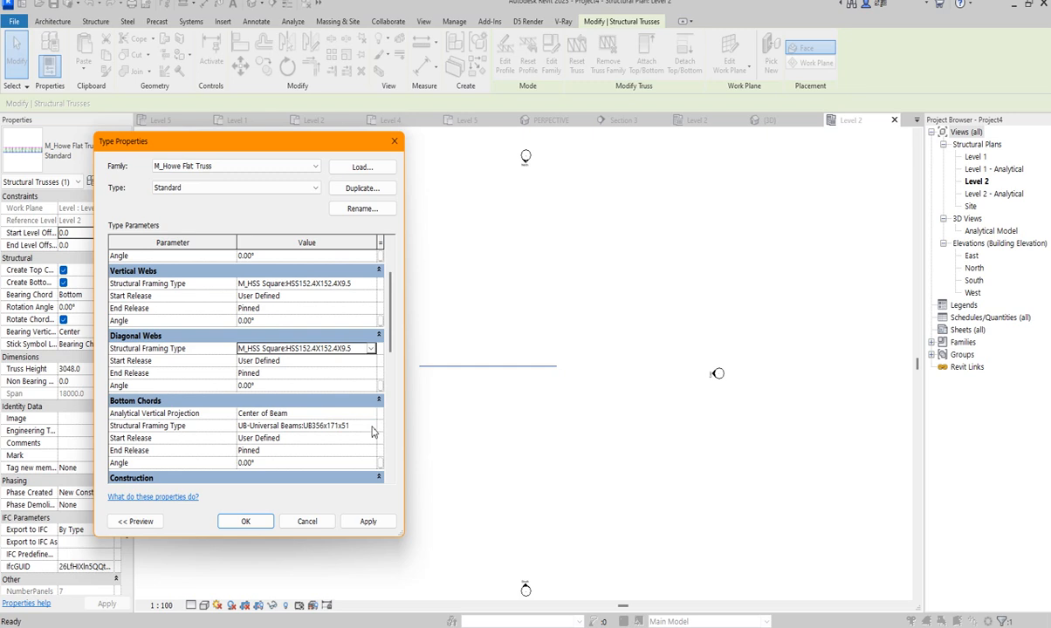
click(371, 427)
click(371, 428)
scroll(337, 491, down, 2)
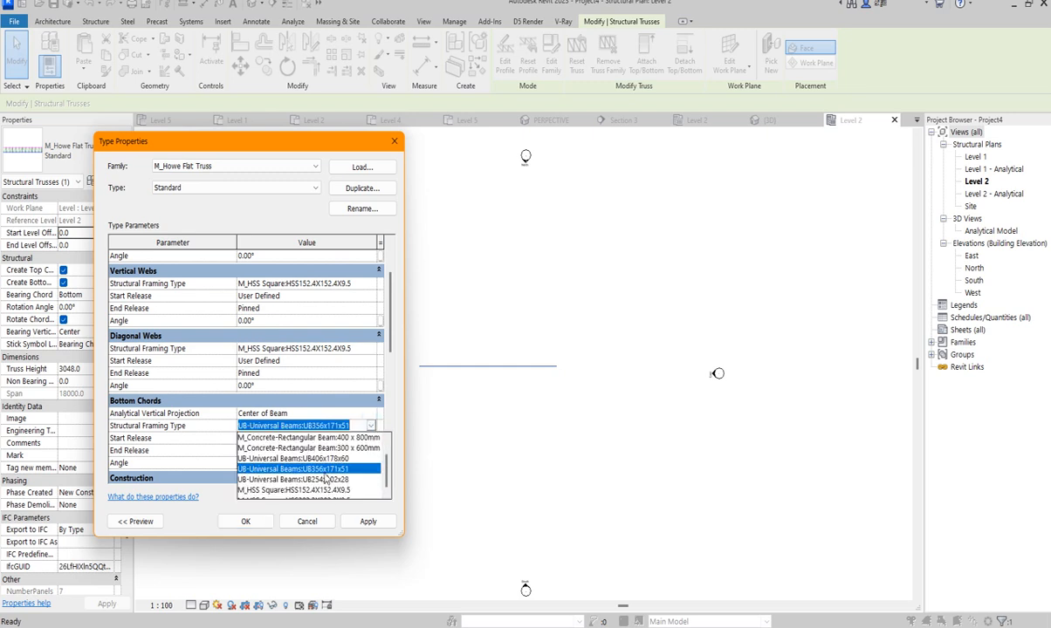
click(306, 480)
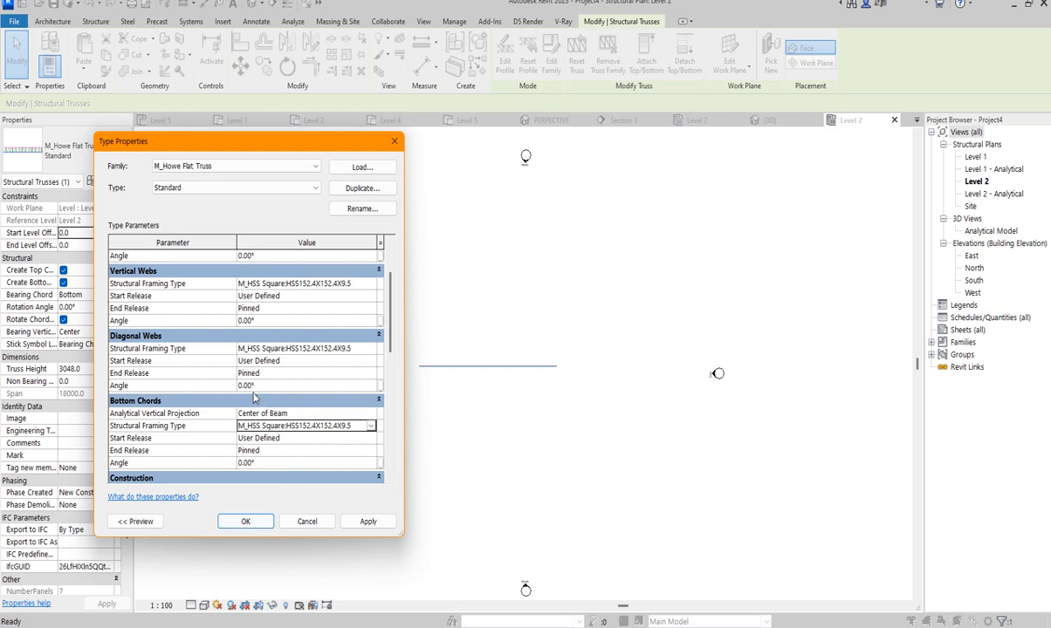
click(246, 522)
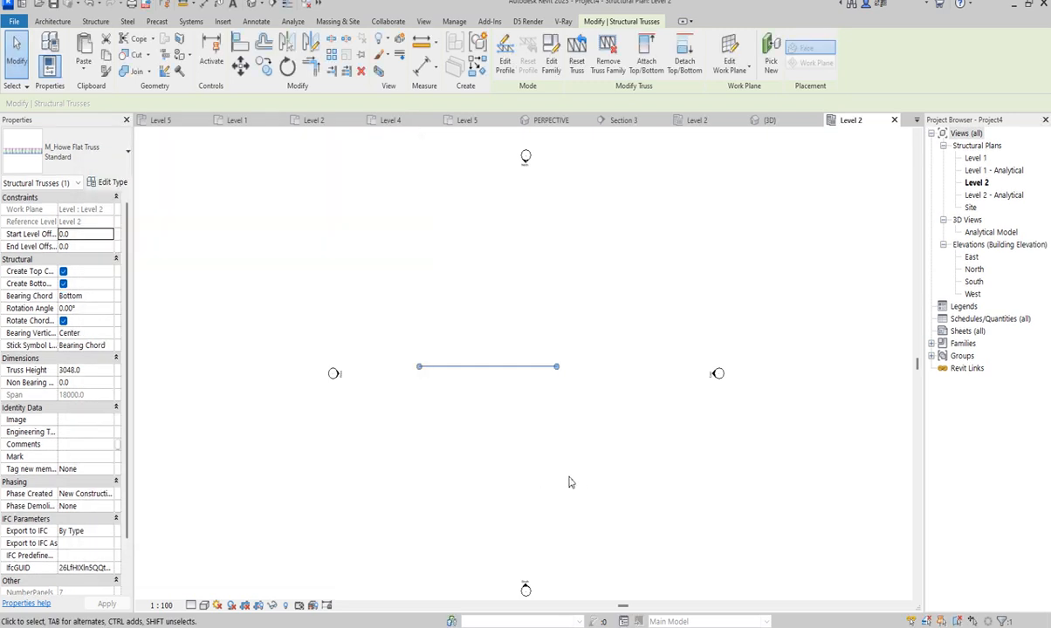
Step: Duplicate the truss type as Standard 2, accept the type properties and deselect the truss
click(113, 182)
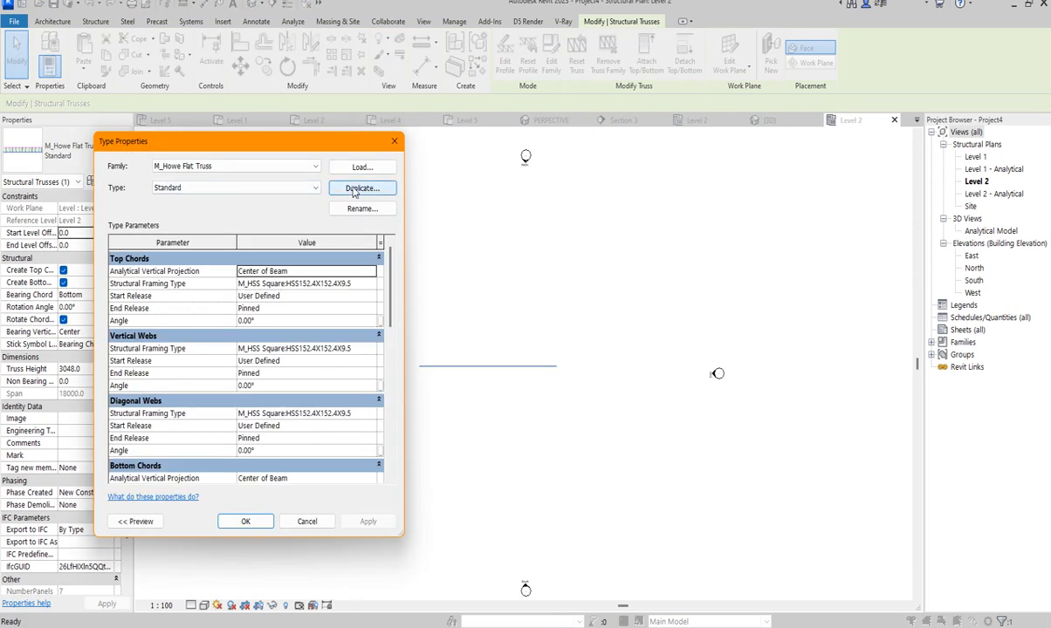
click(354, 189)
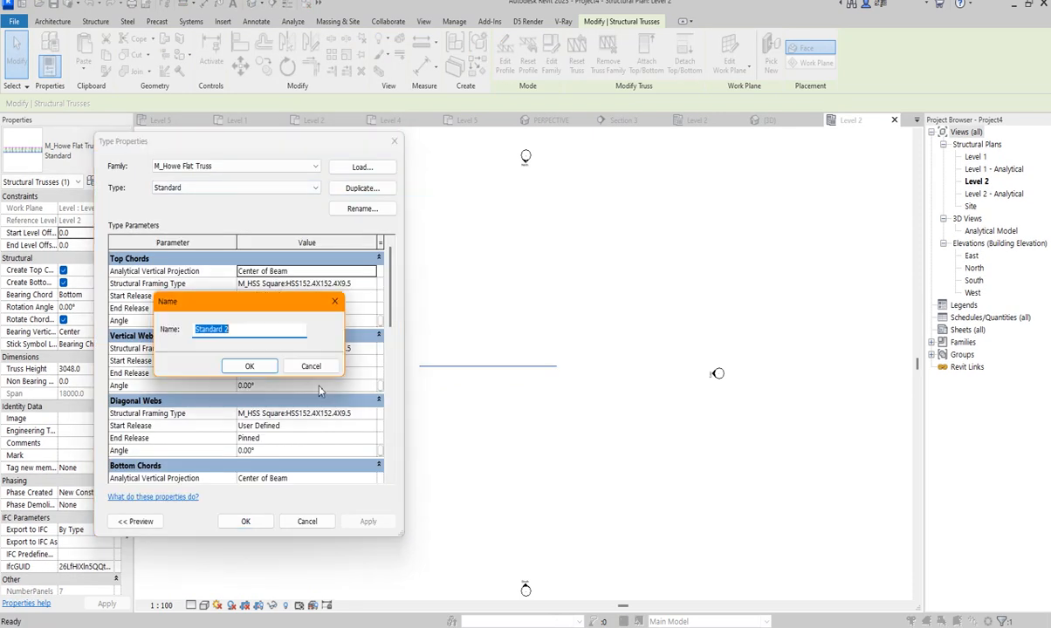
click(249, 368)
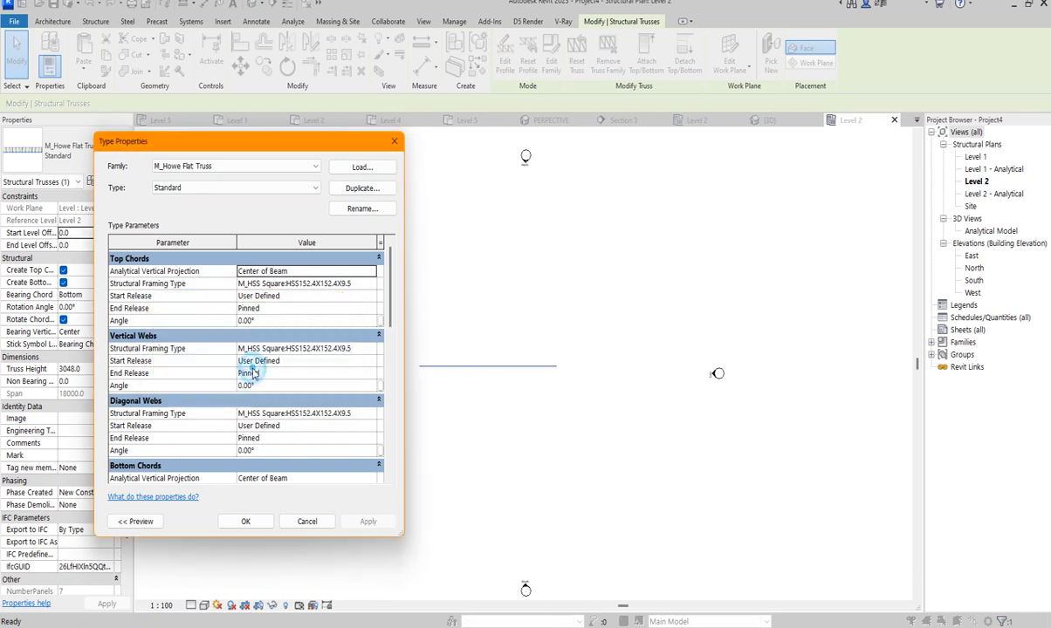
click(250, 522)
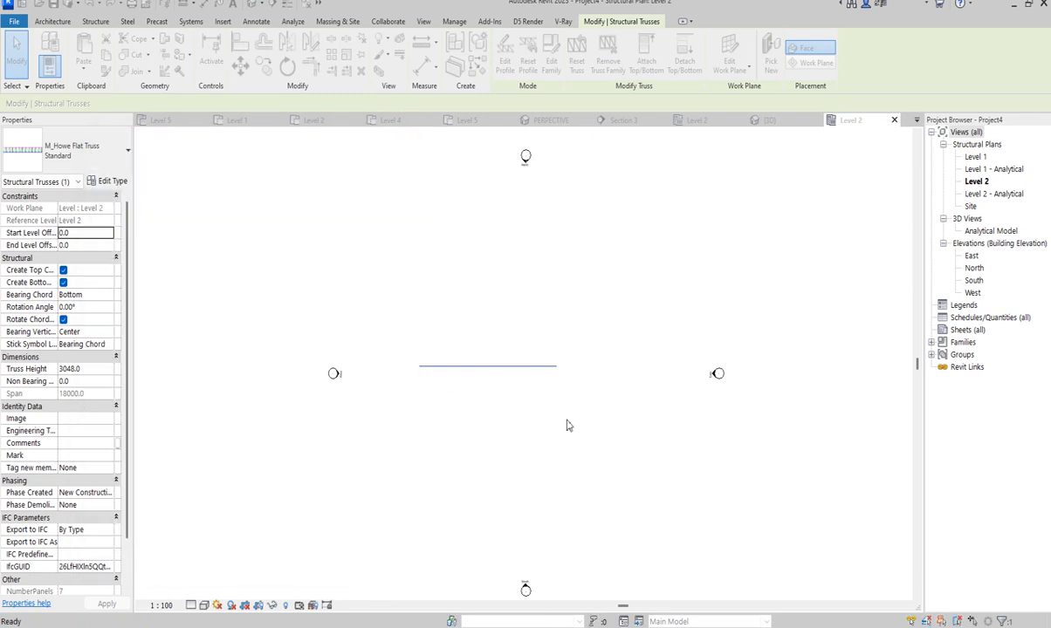
click(564, 420)
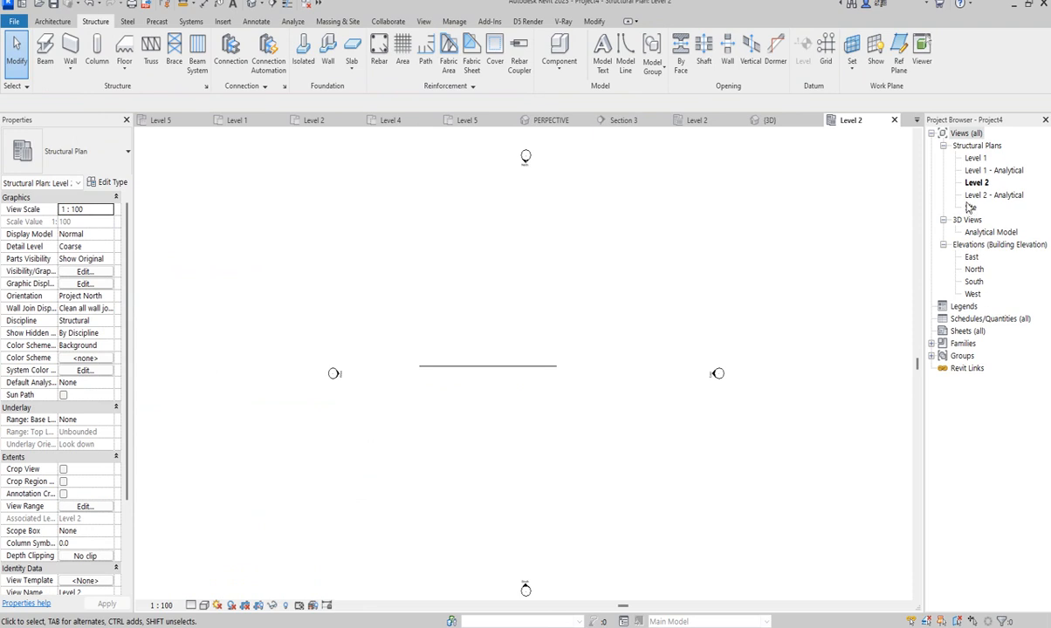
Step: Open the default 3D view and copy the Standard 2 truss to the clipboard
click(251, 5)
scroll(490, 384, up, 5)
scroll(499, 278, up, 2)
scroll(546, 375, down, 6)
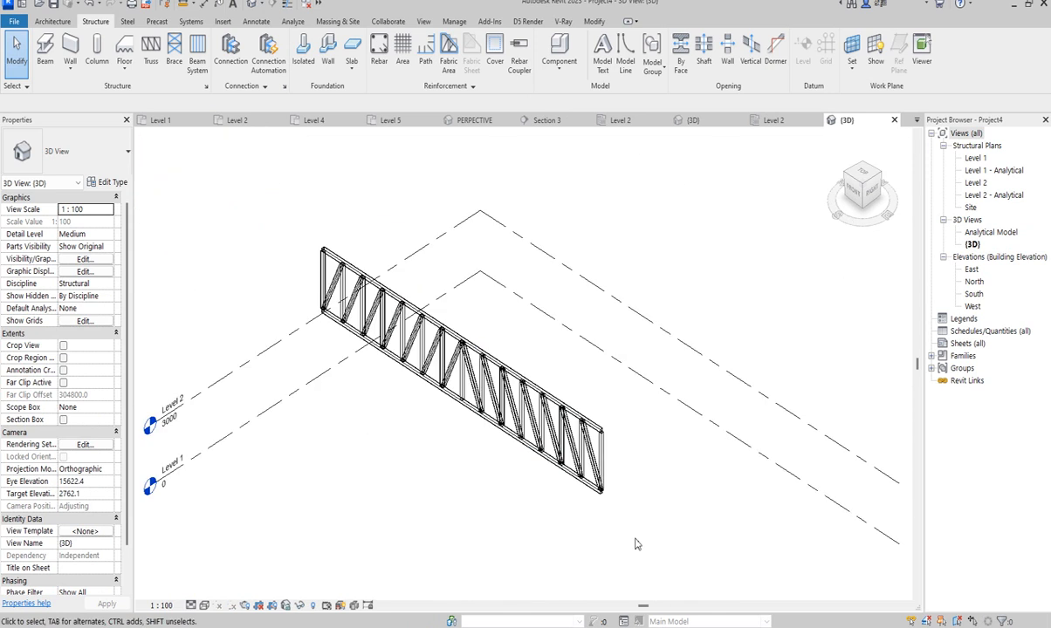
scroll(415, 338, up, 2)
click(523, 351)
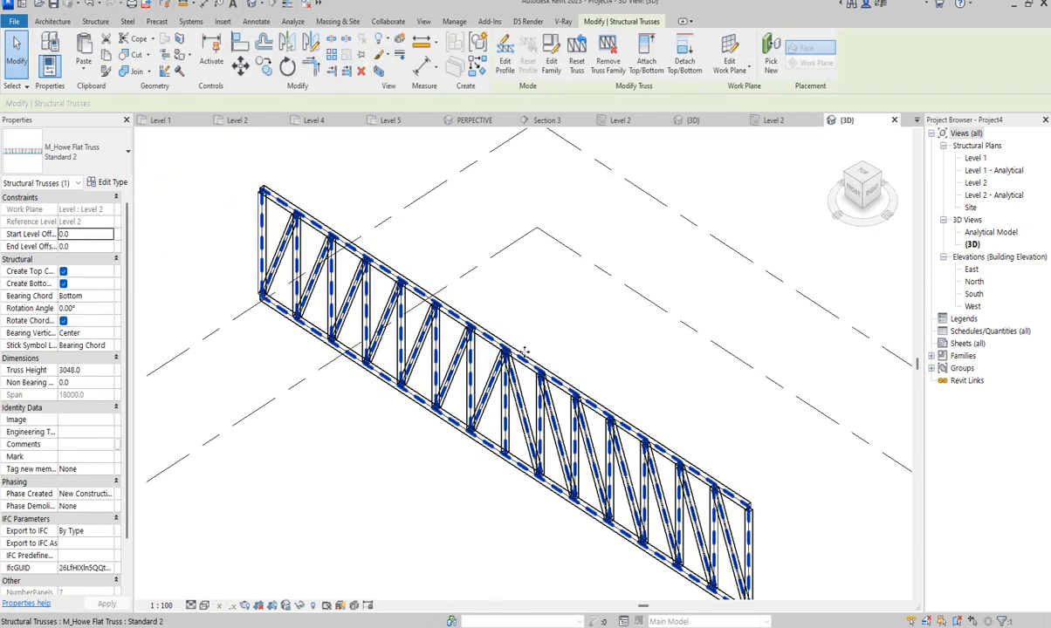
click(108, 54)
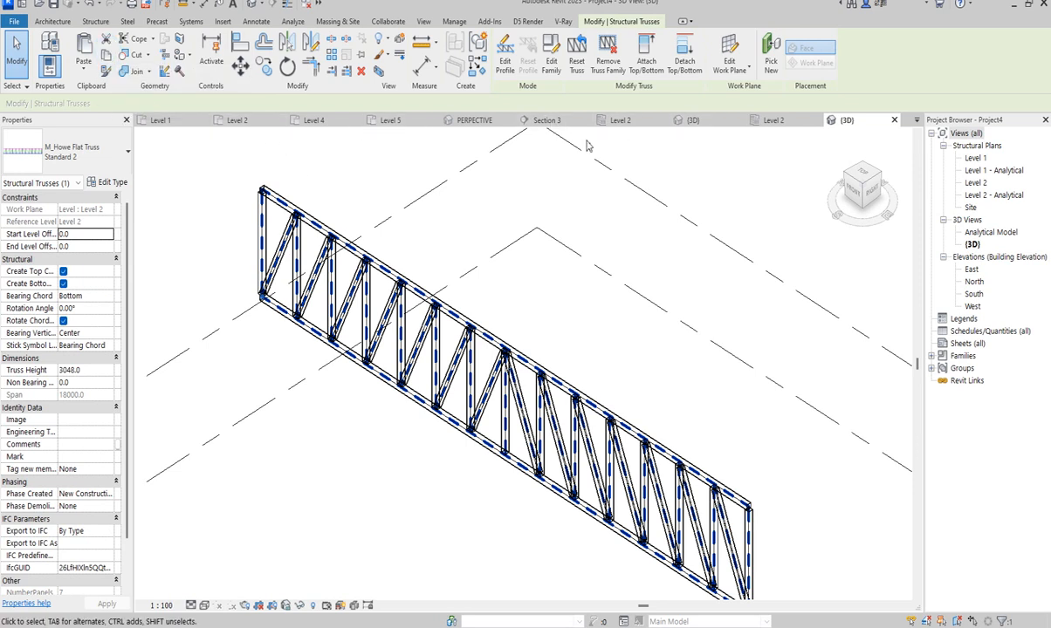
Step: Paste the copied truss beside the building in the duplex project's Section 3, accepting the duplicate types
click(558, 120)
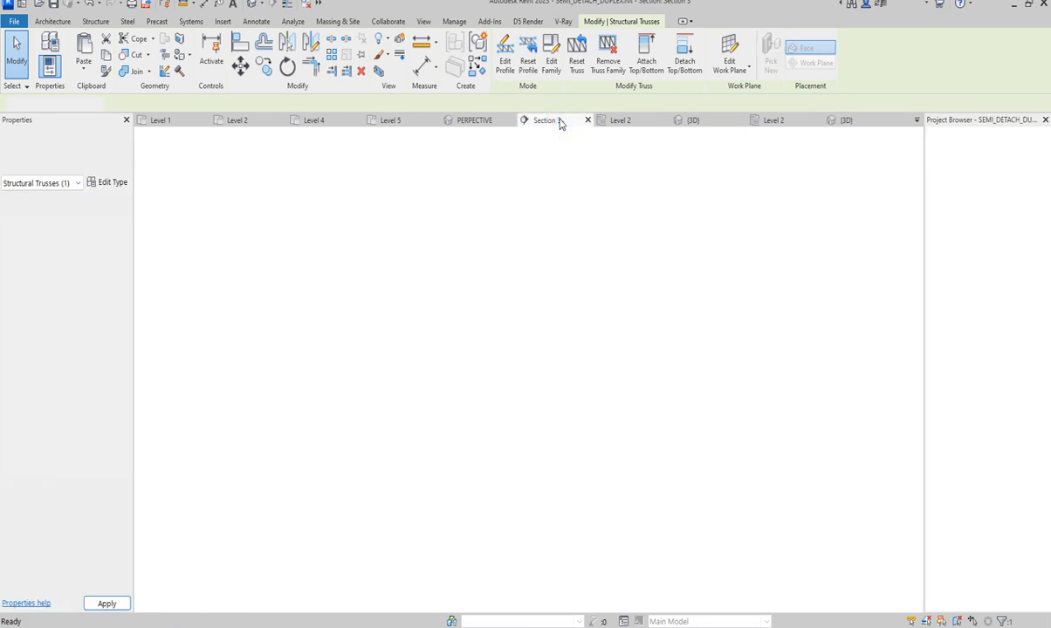
scroll(537, 311, down, 8)
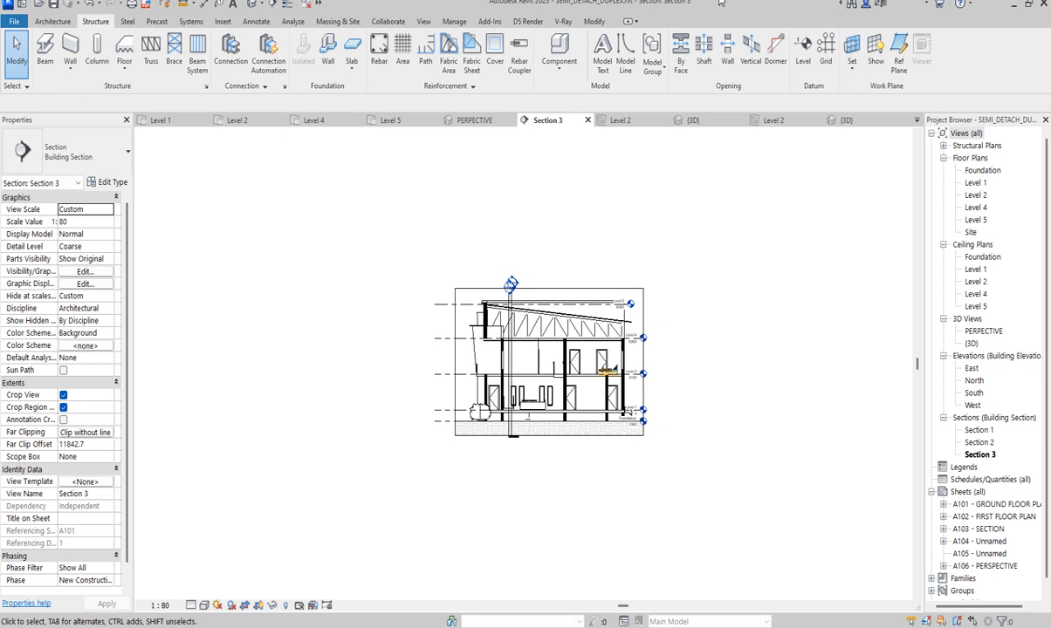
click(593, 21)
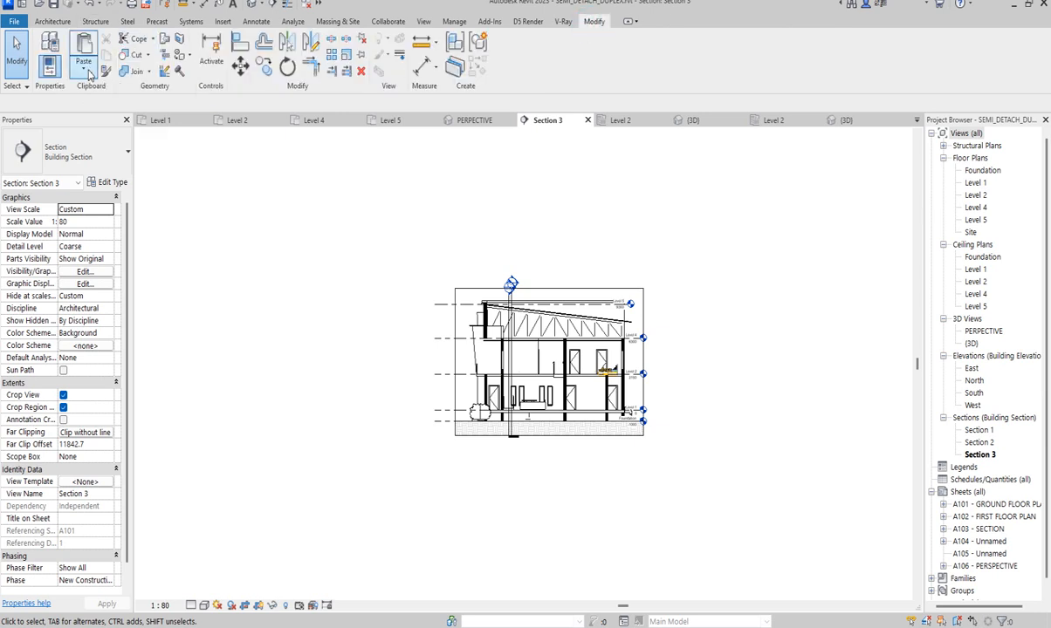
click(83, 63)
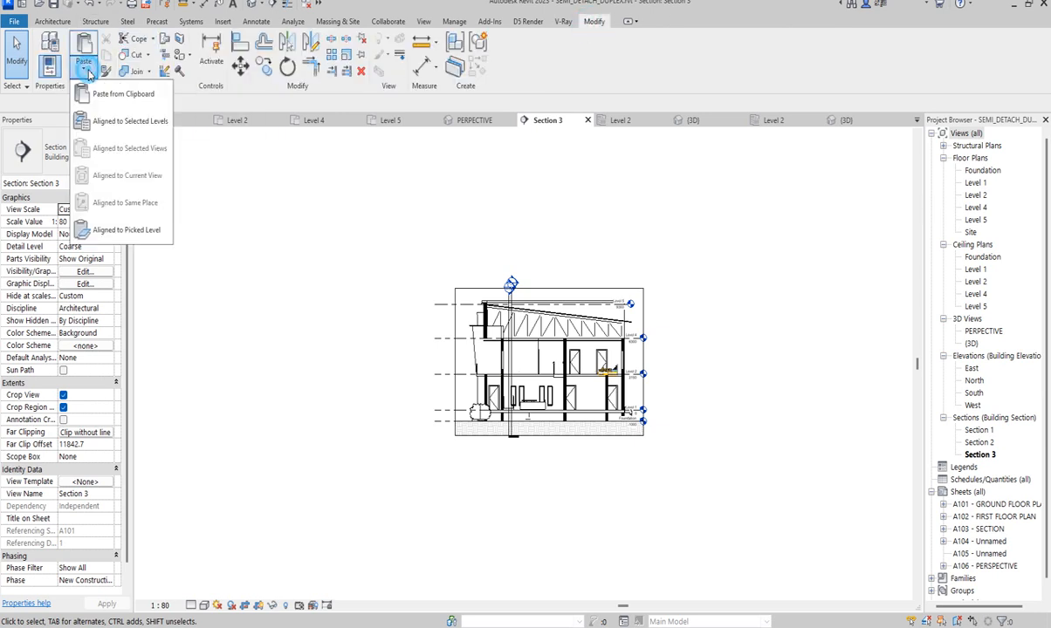
click(115, 103)
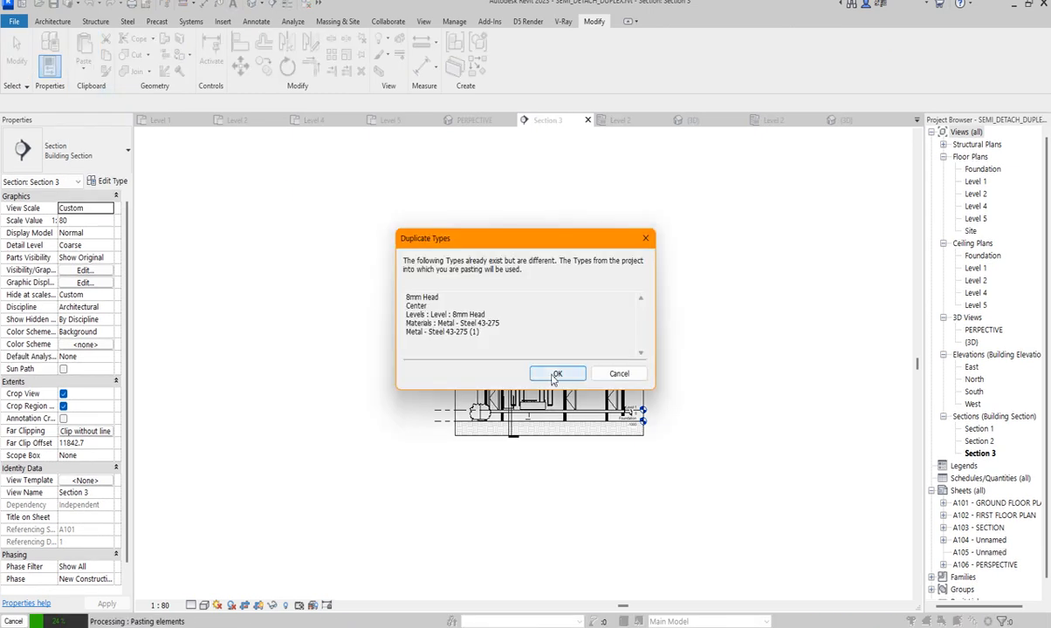
click(555, 374)
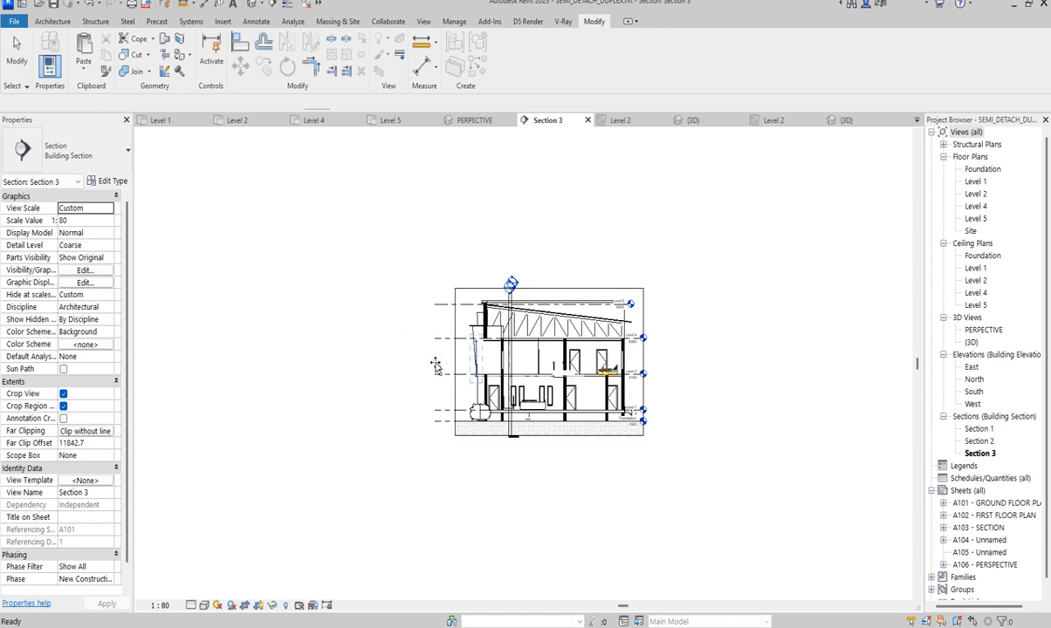
scroll(445, 365, up, 2)
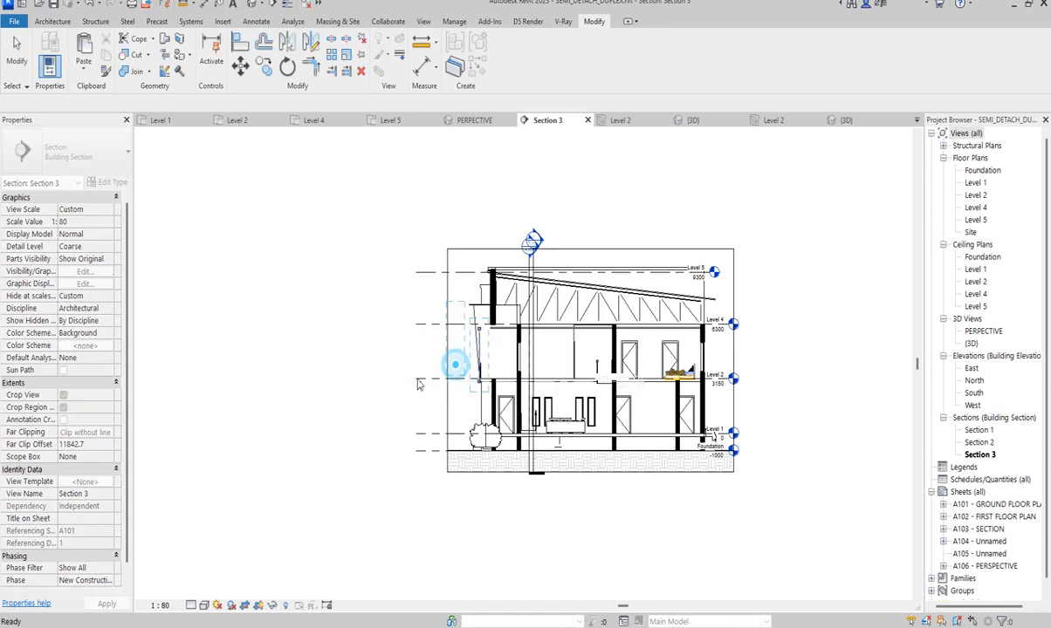
click(347, 338)
Step: Check the pasted truss's type and change the duplex's roof truss to M_Howe Flat Truss Standard 2
scroll(454, 359, up, 3)
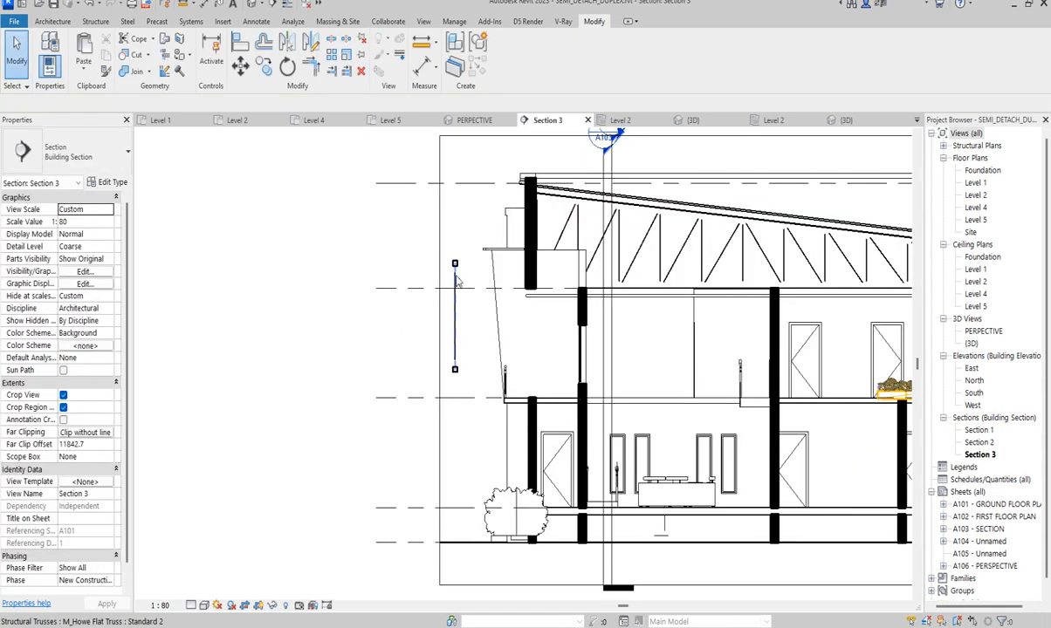
scroll(456, 280, up, 2)
scroll(456, 269, down, 2)
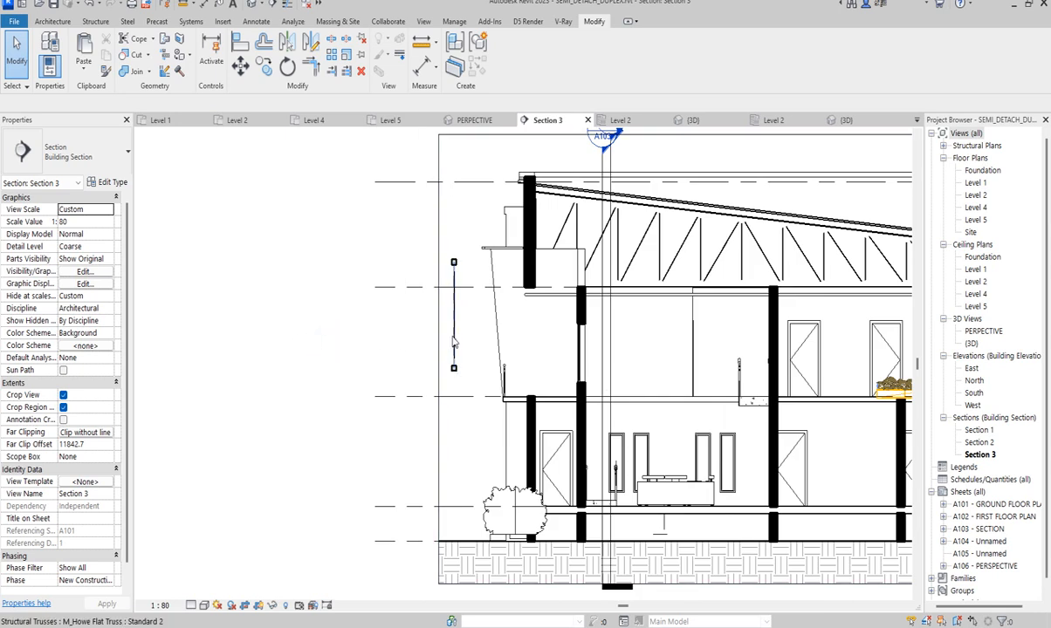
click(453, 342)
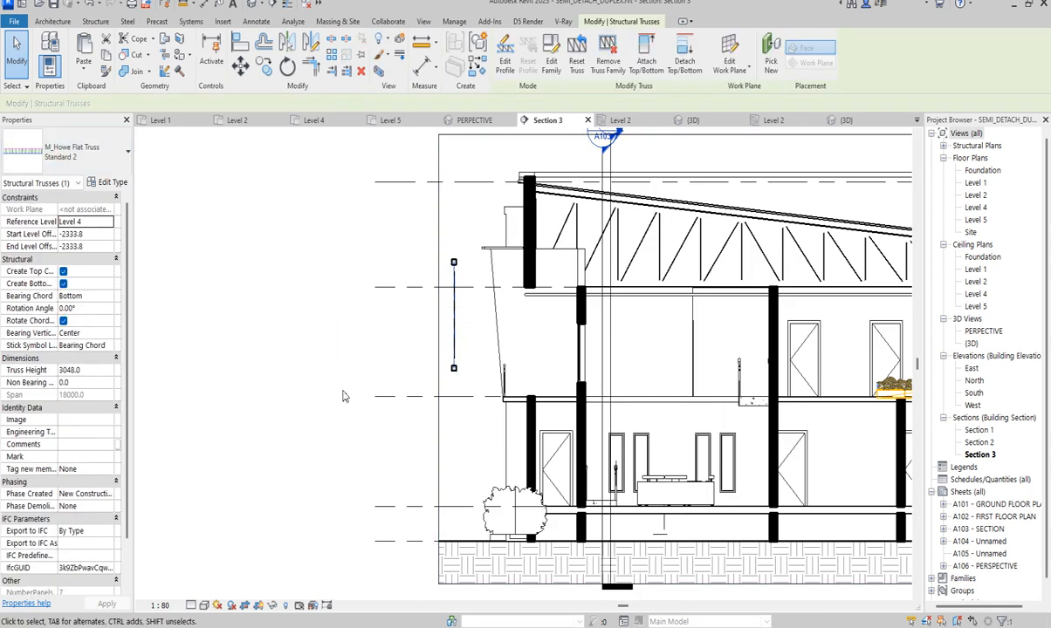
click(650, 254)
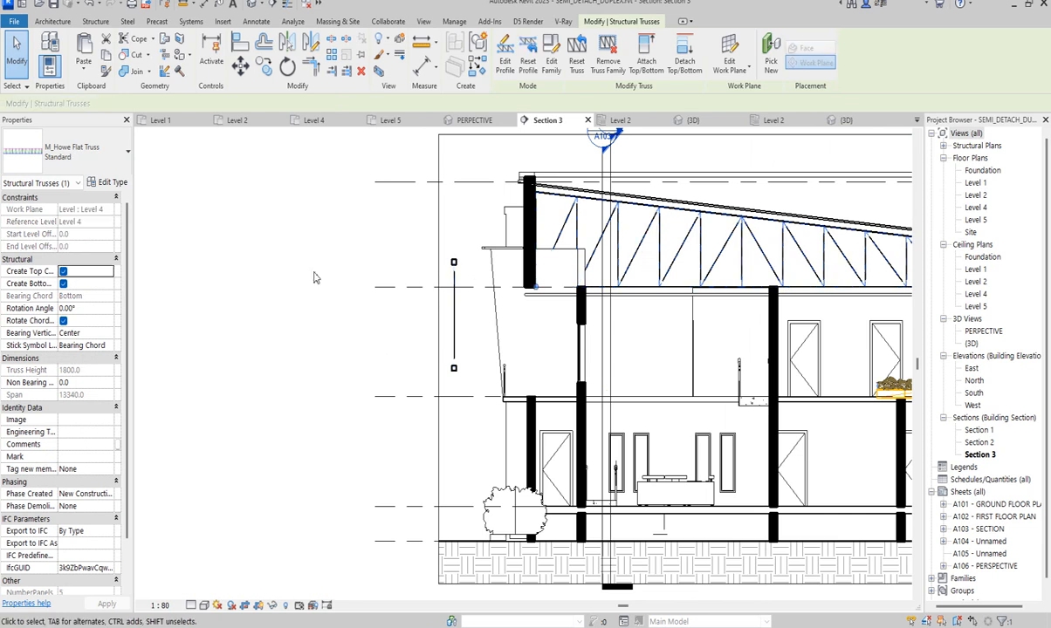
click(119, 163)
click(62, 242)
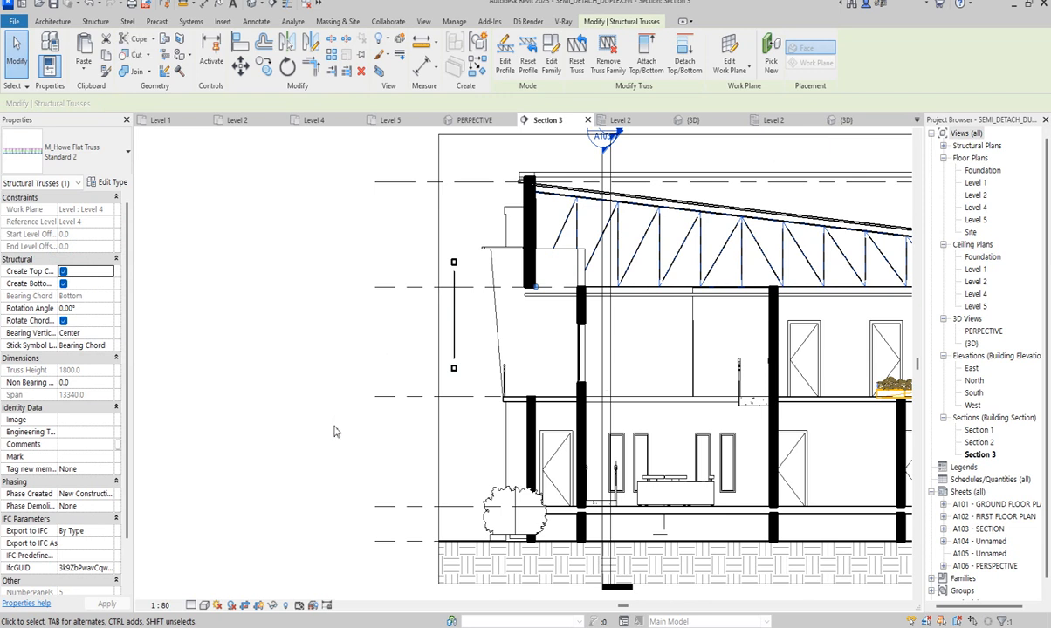
Step: Deselect the roof truss and set the detail level of Section 3 to Fine
scroll(601, 252, up, 1)
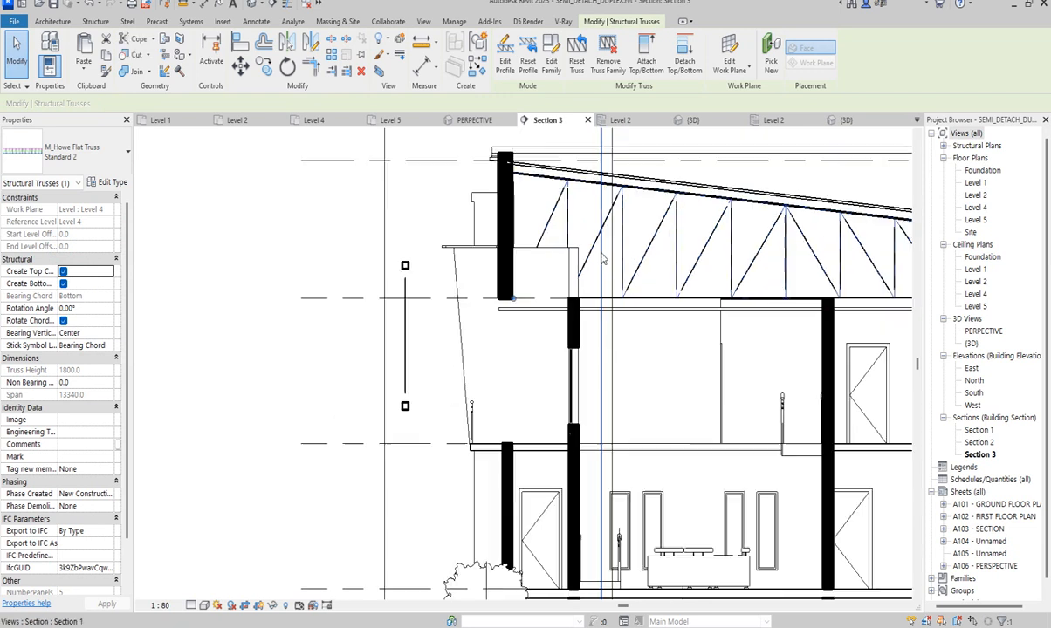
click(411, 367)
key(Delete)
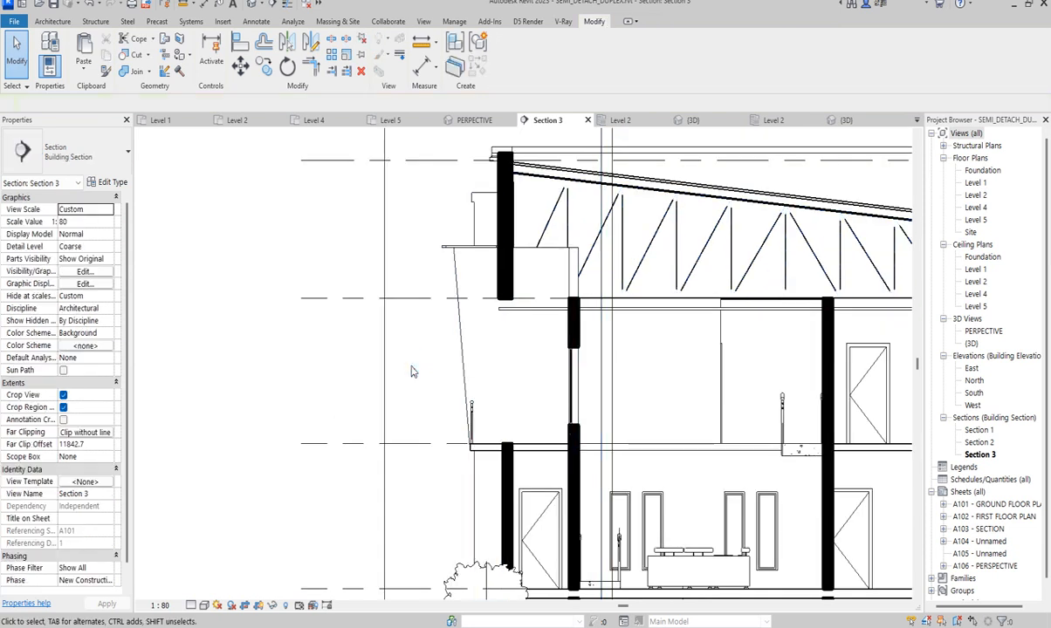
click(191, 606)
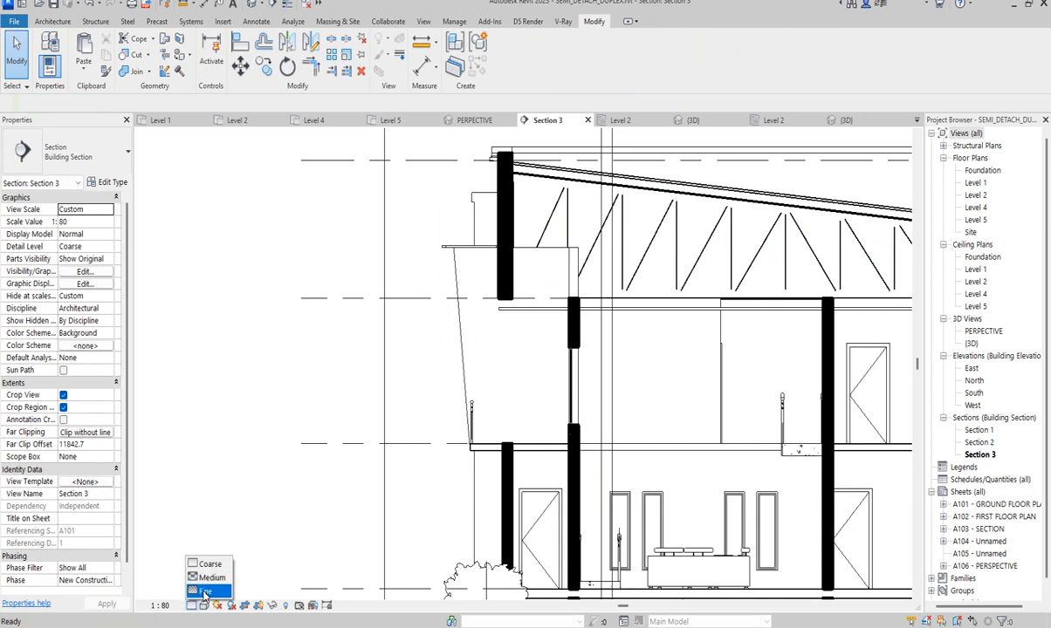
click(209, 564)
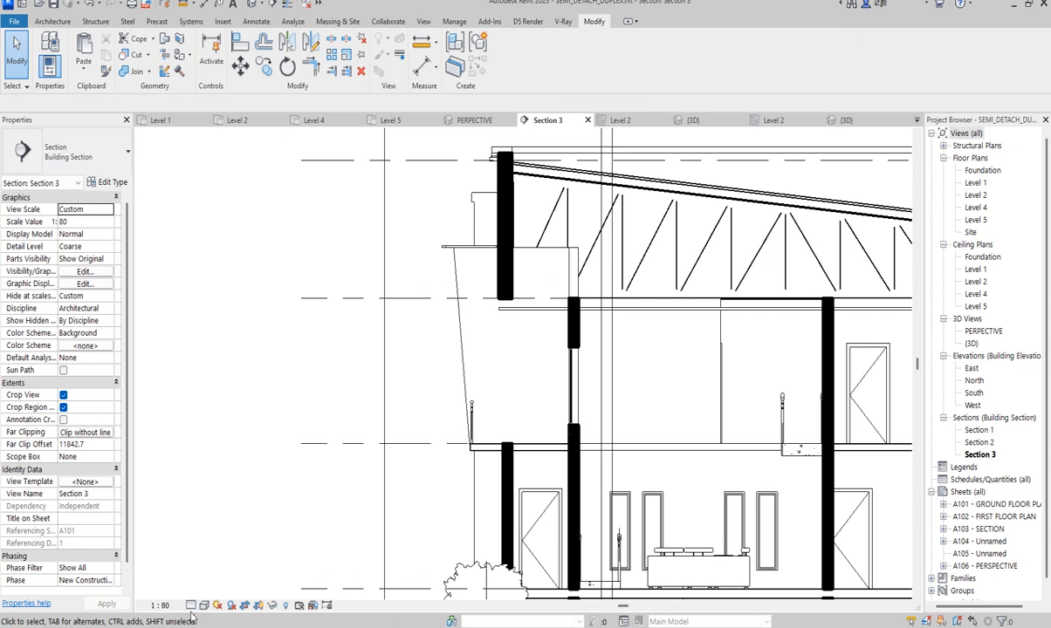
click(191, 605)
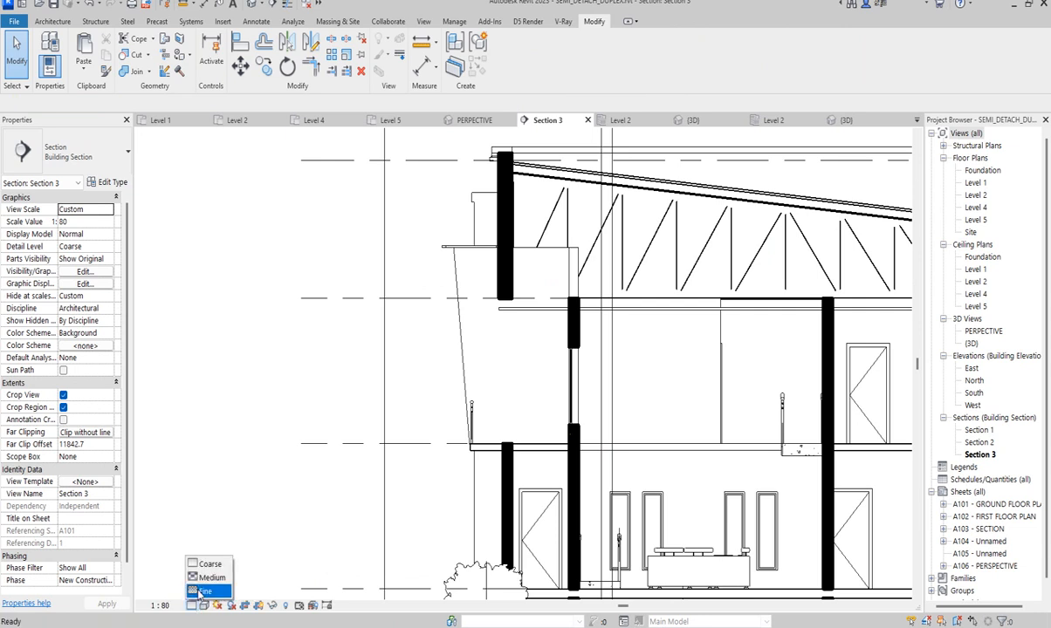
click(202, 592)
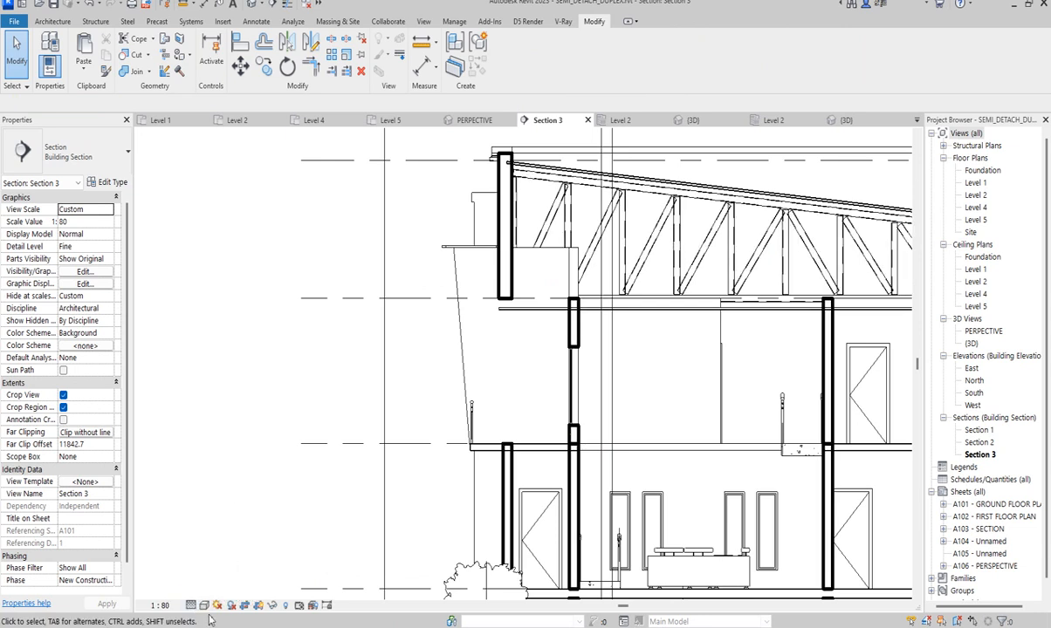
Step: Examine the roof truss members in Section 3 and through the selected roof in the default 3D view
scroll(676, 234, up, 3)
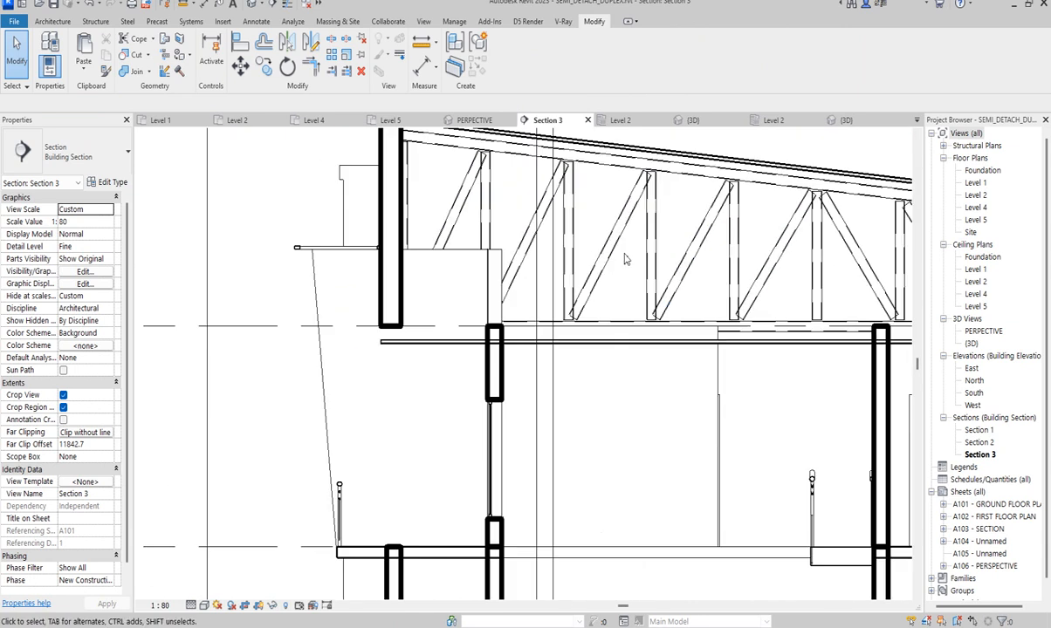
scroll(429, 279, down, 2)
scroll(384, 262, down, 2)
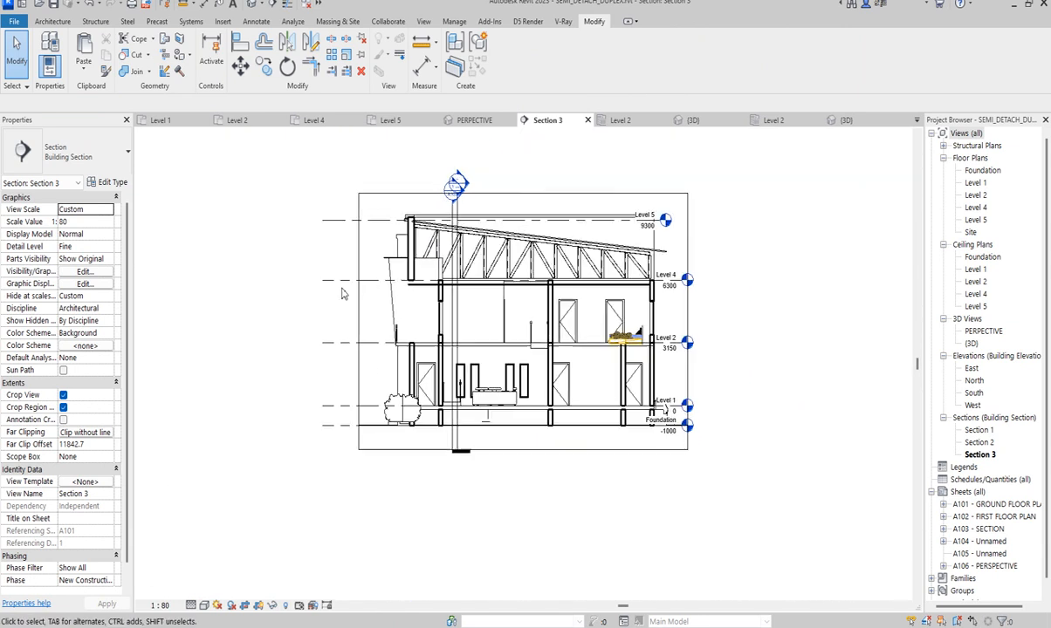
scroll(591, 254, up, 4)
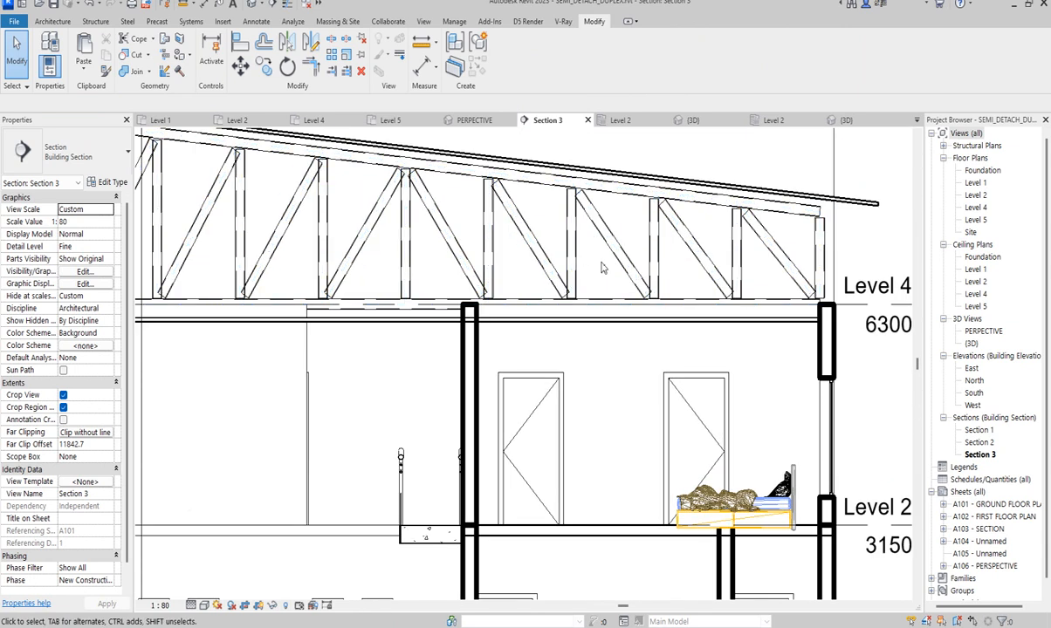
scroll(594, 258, down, 1)
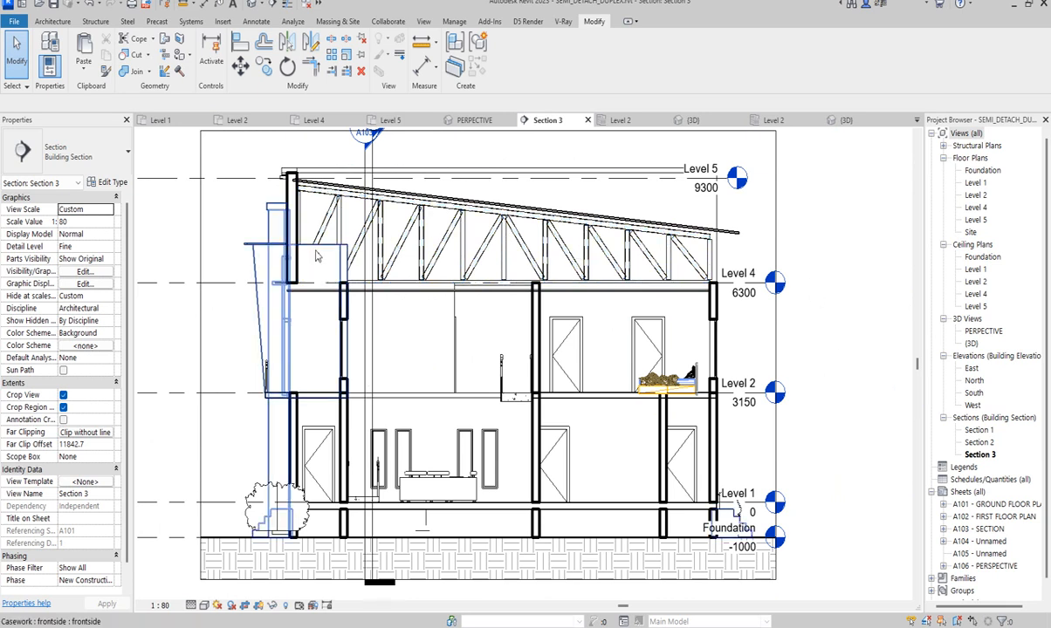
double_click(972, 344)
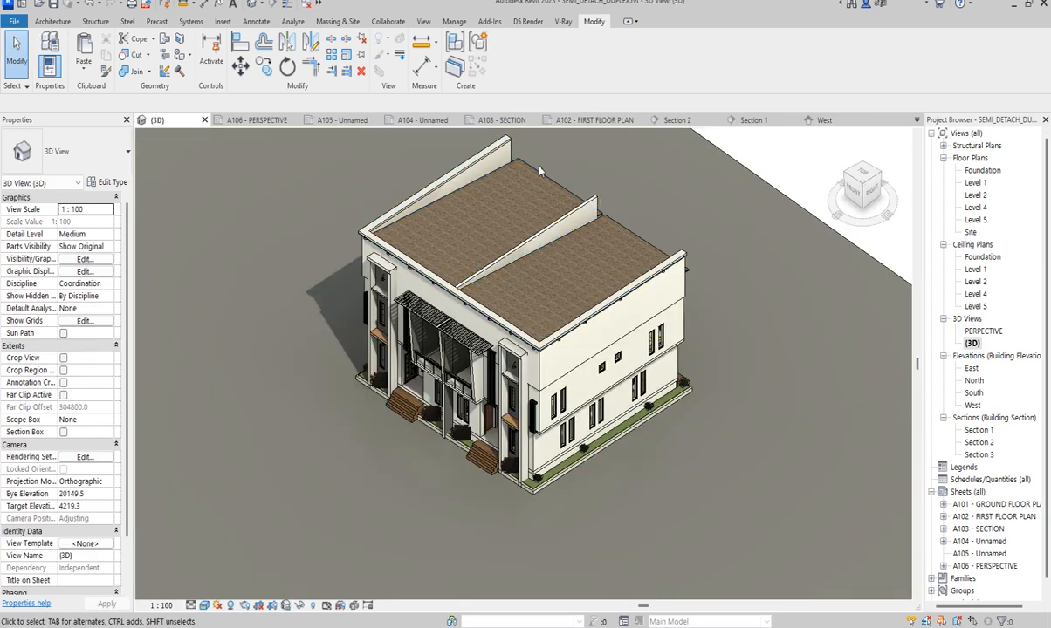
click(538, 172)
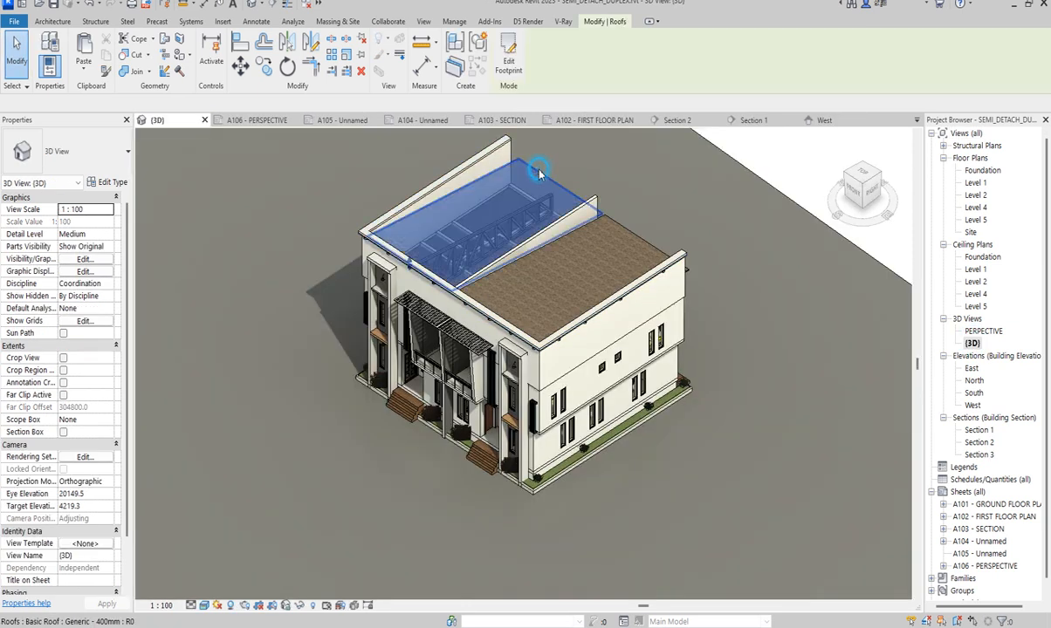
scroll(464, 199, up, 5)
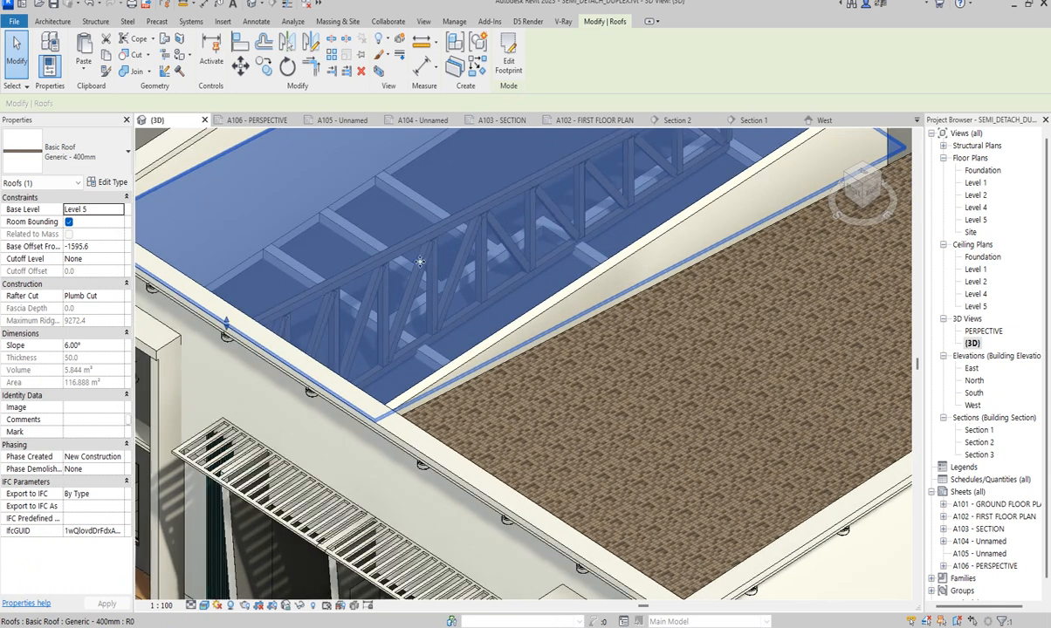
scroll(561, 204, down, 6)
scroll(523, 210, up, 2)
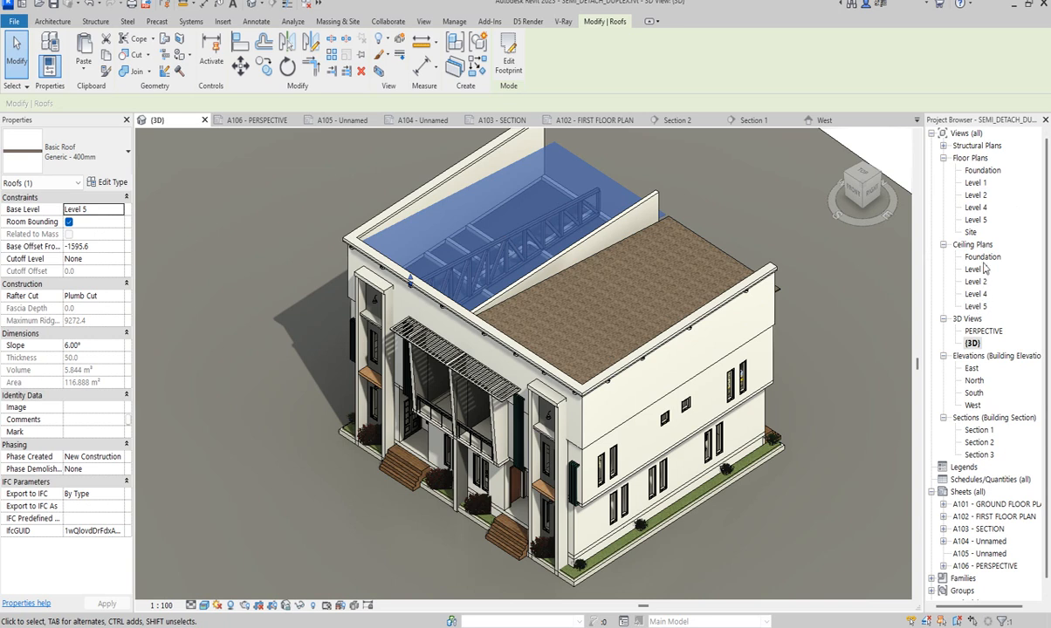
Step: Open the Level 4 floor plan and copy the truss on grid 2 by 1200 mm toward grid 1
double_click(976, 208)
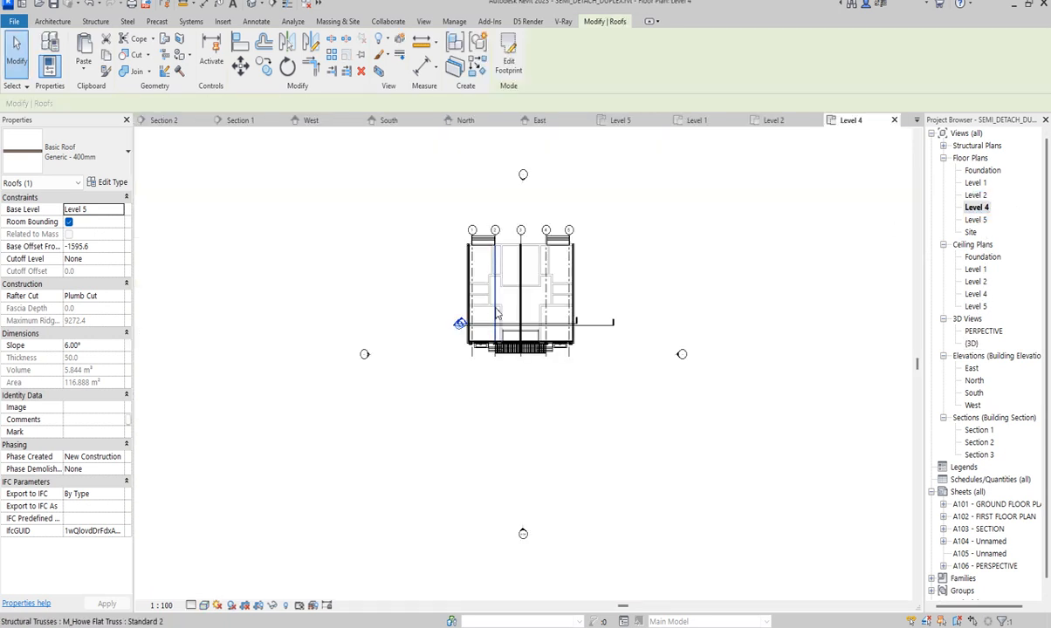
scroll(494, 297, up, 3)
click(494, 253)
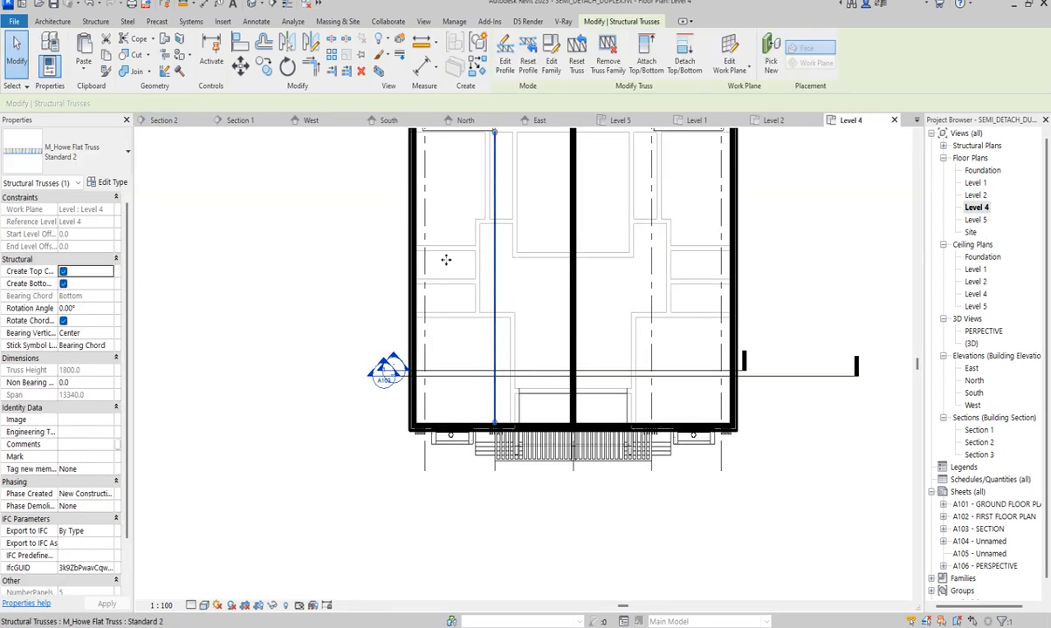
click(263, 67)
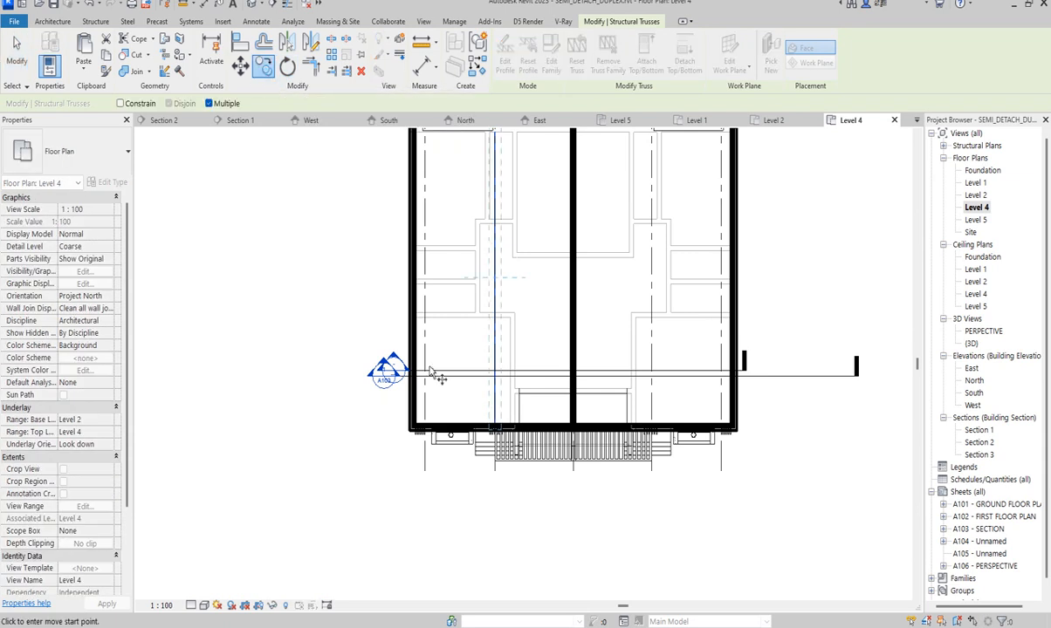
scroll(491, 444, up, 2)
click(501, 427)
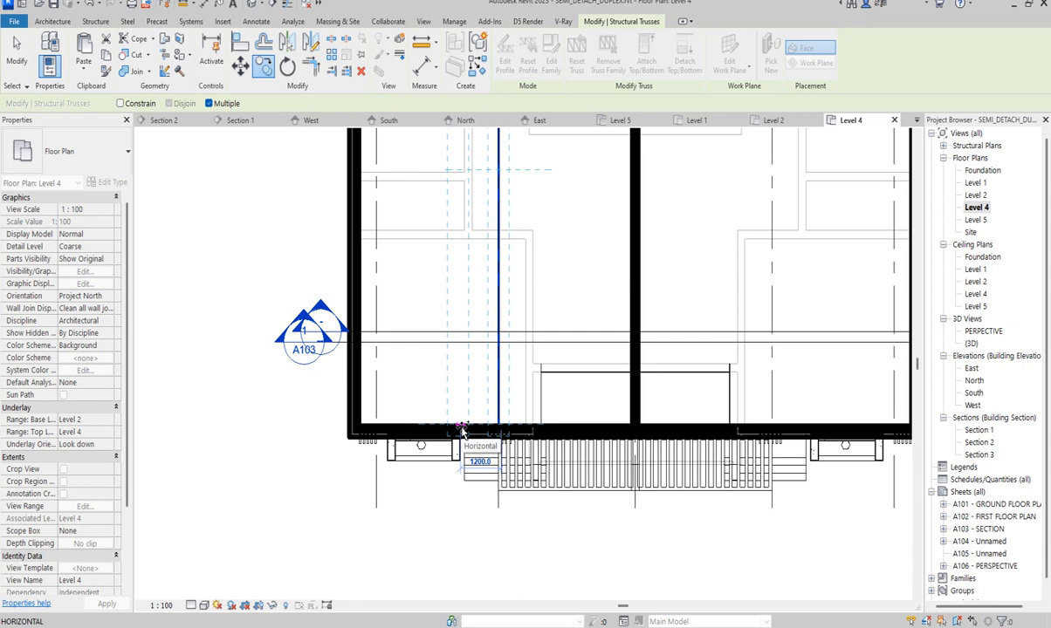
text(1200)
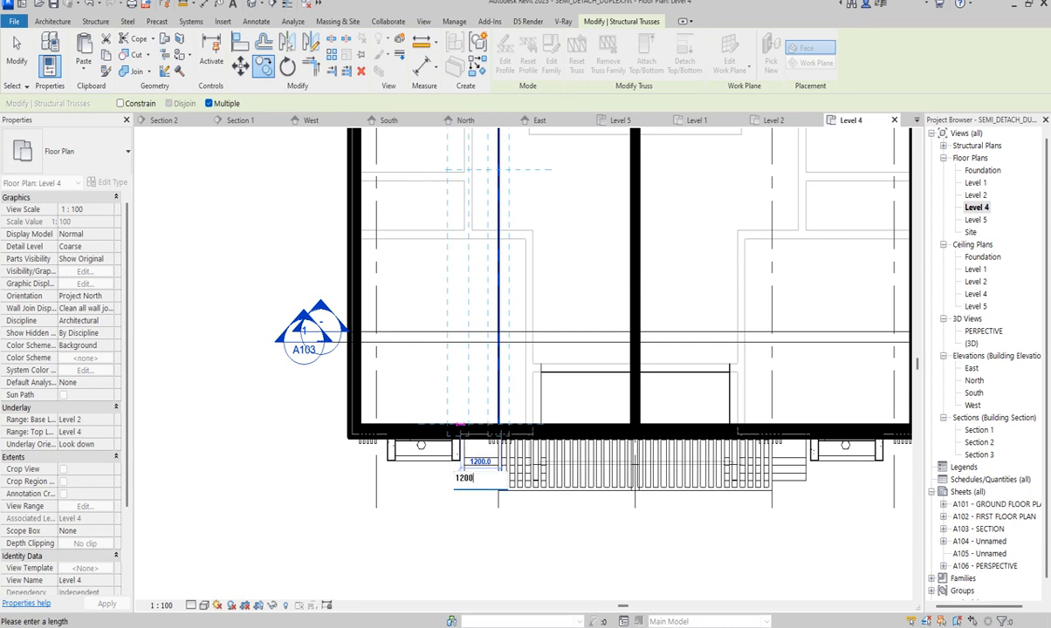
key(Return)
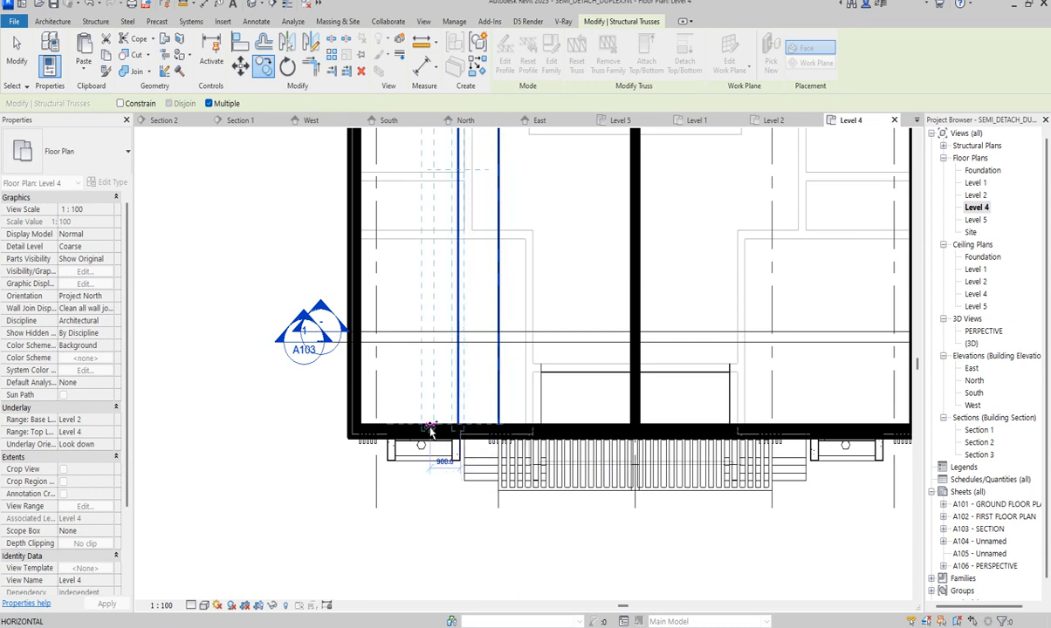
Step: Add two more truss copies at 1200 mm spacing up to grid 1 and end the copying
text(12)
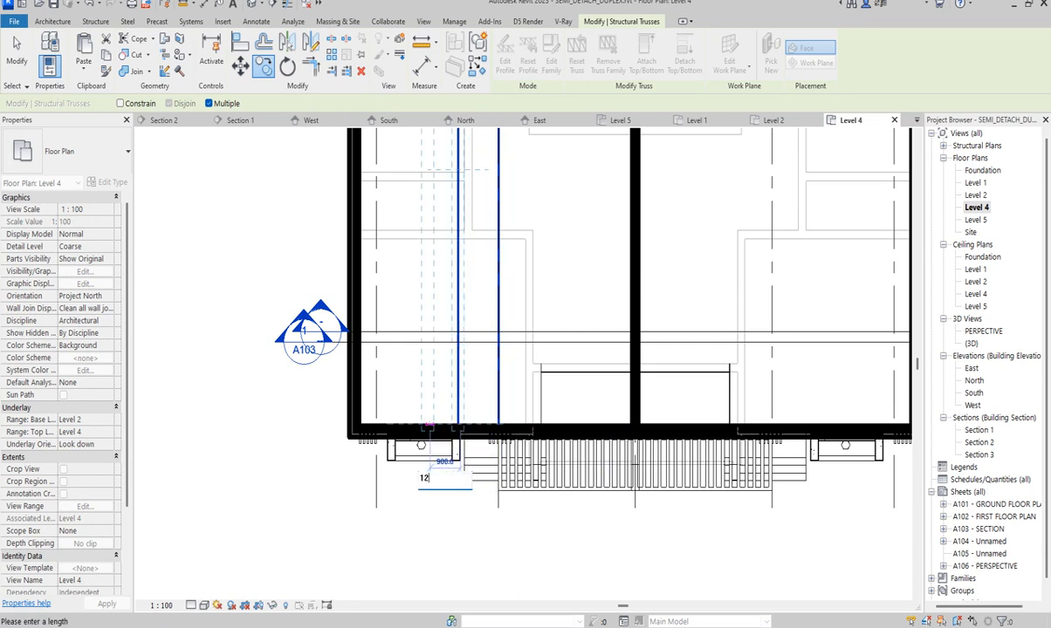
text(00)
key(Return)
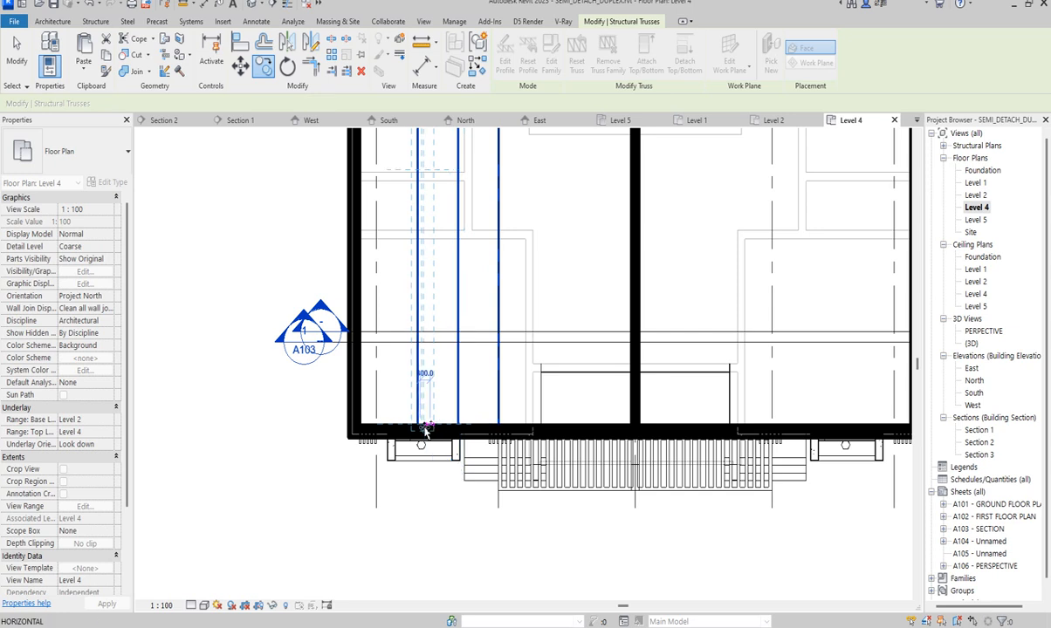
text(12)
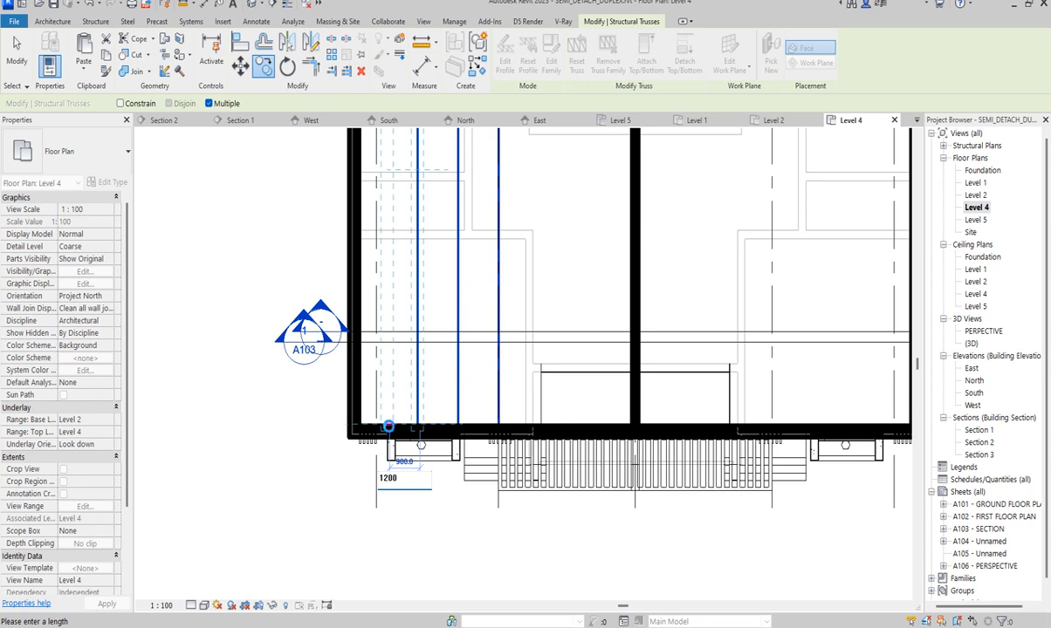
text(00)
key(Return)
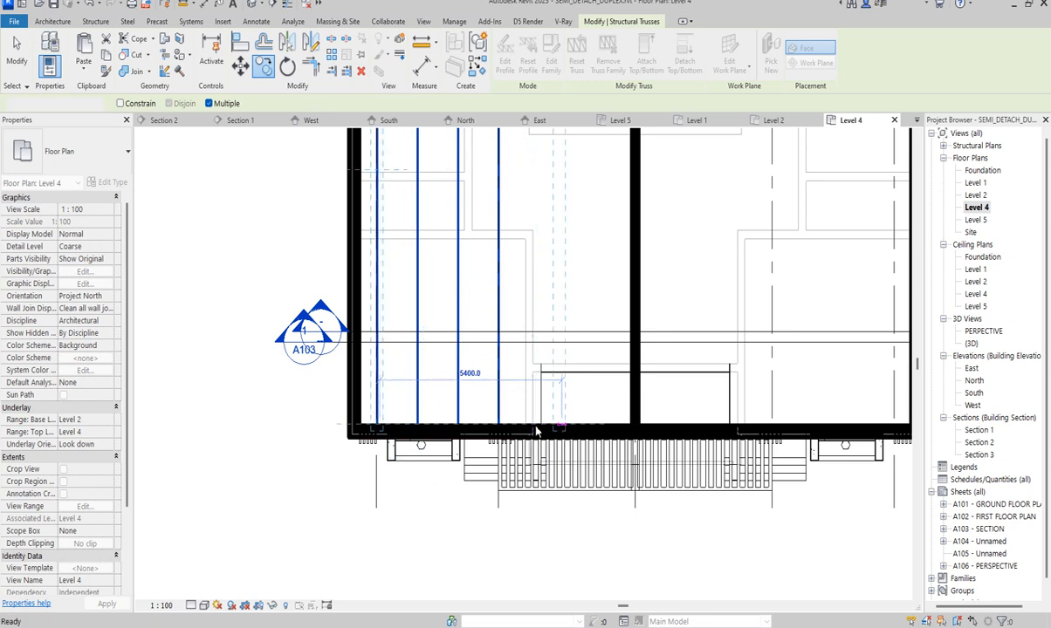
key(Escape)
Step: Copy the grid 2 truss three times at 1200 mm spacing toward the dividing wall on grid 3
click(499, 373)
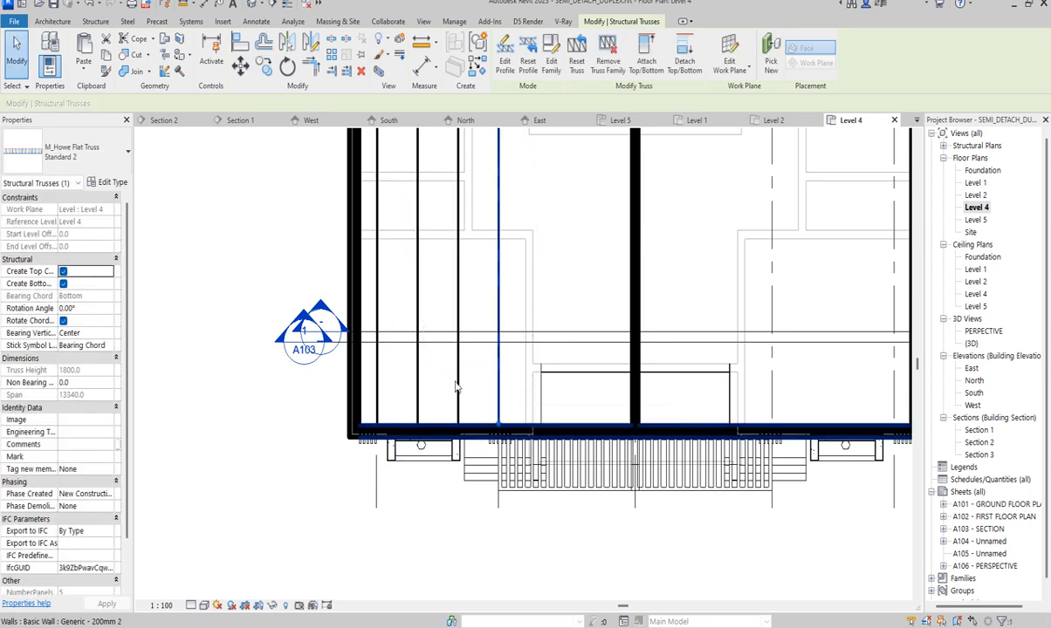
key(m)
key(v)
click(453, 433)
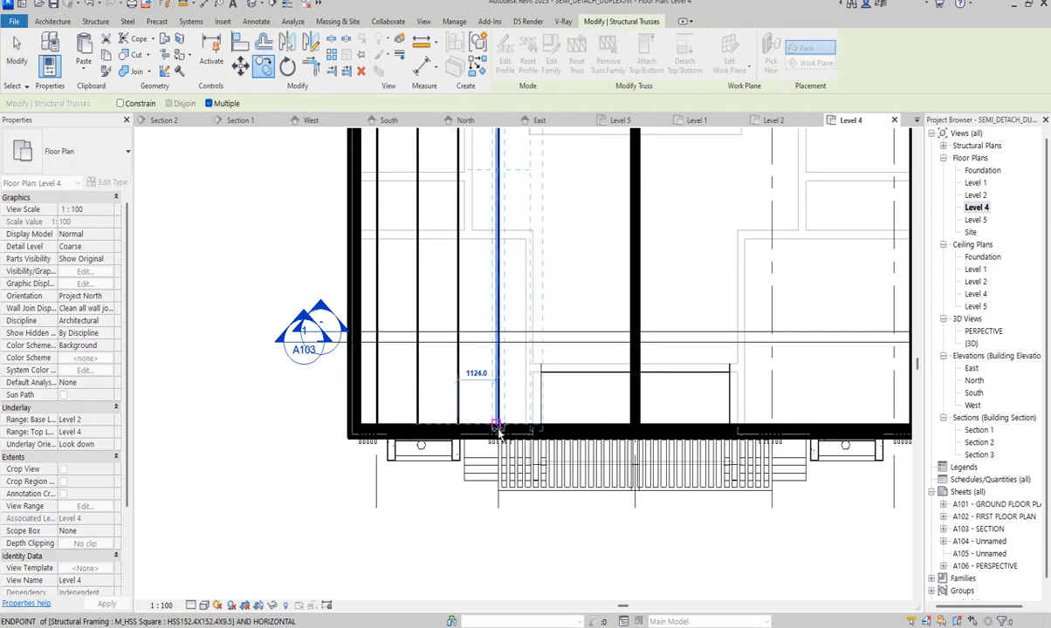
scroll(499, 430, up, 4)
click(500, 422)
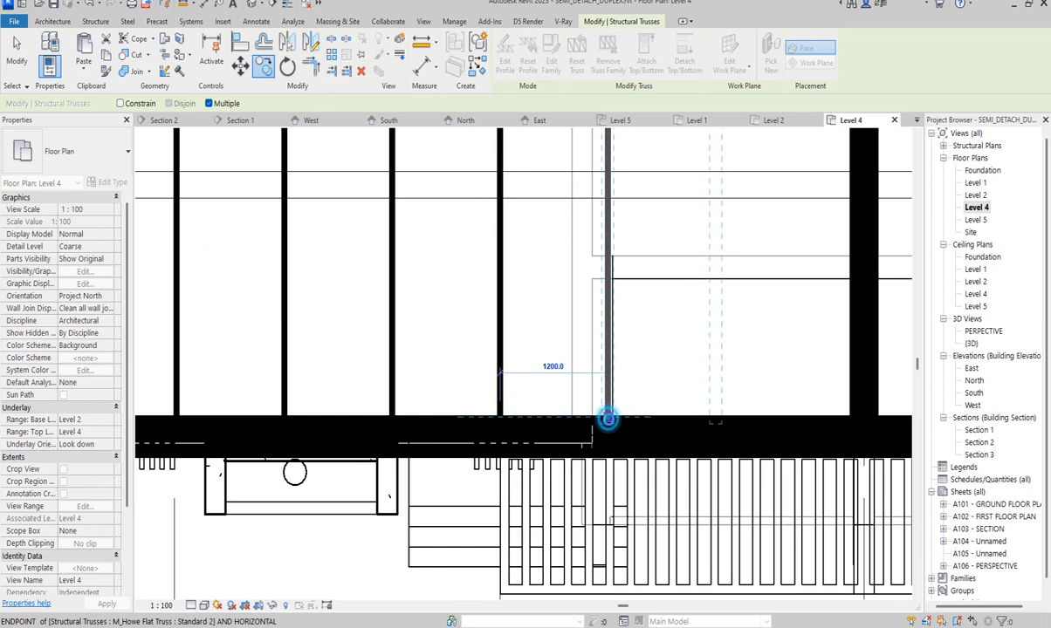
click(607, 420)
click(715, 421)
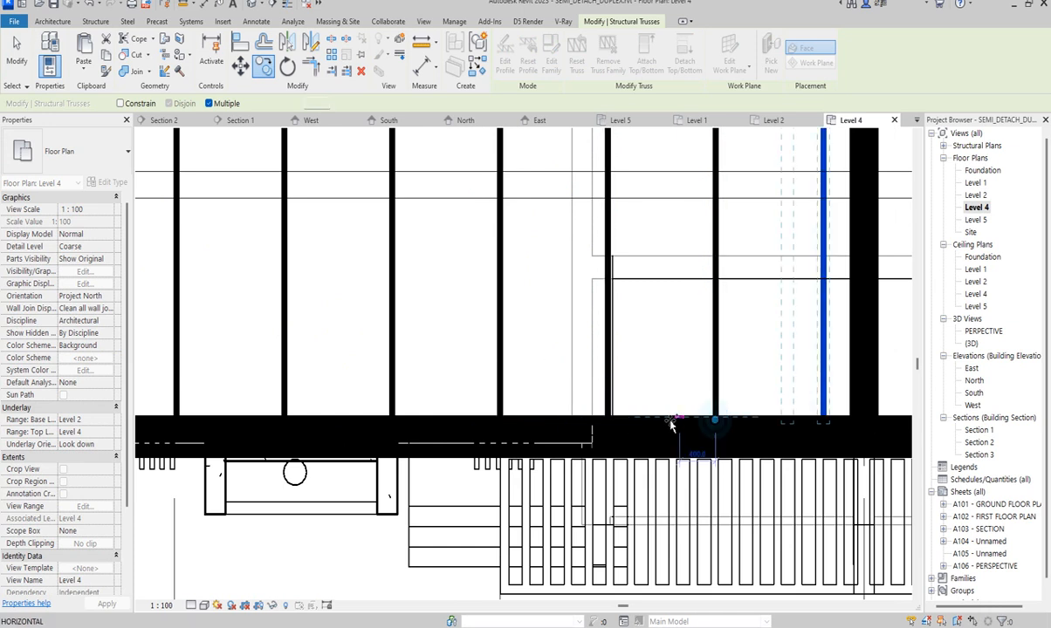
scroll(671, 425, down, 3)
key(Escape)
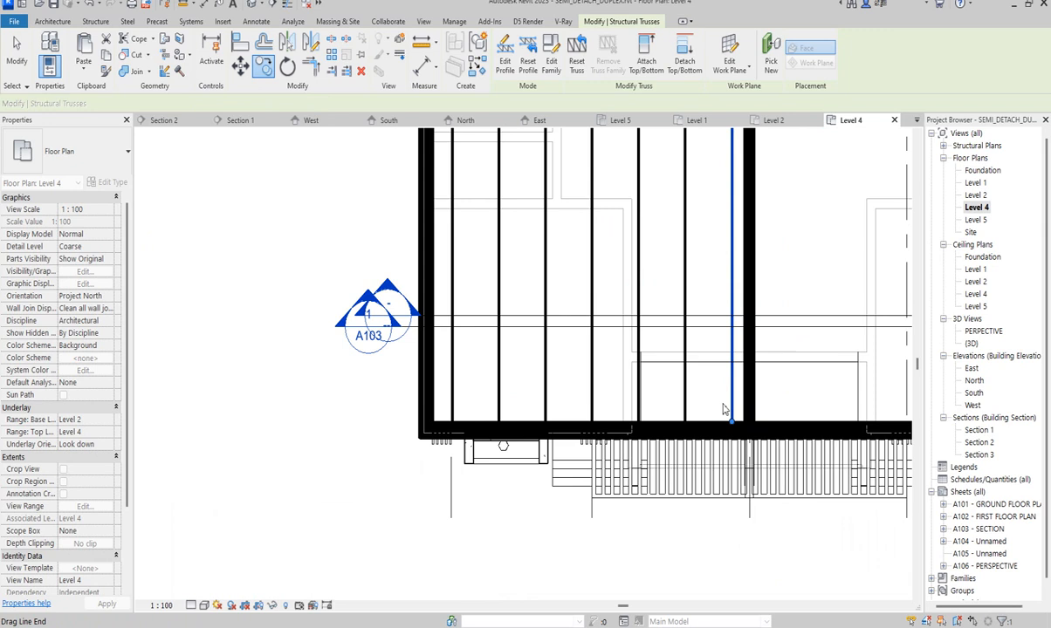
Step: Select all matching trusses visible in the Level 4 plan and mirror copies of them about grid 3 onto the other unit
right_click(729, 394)
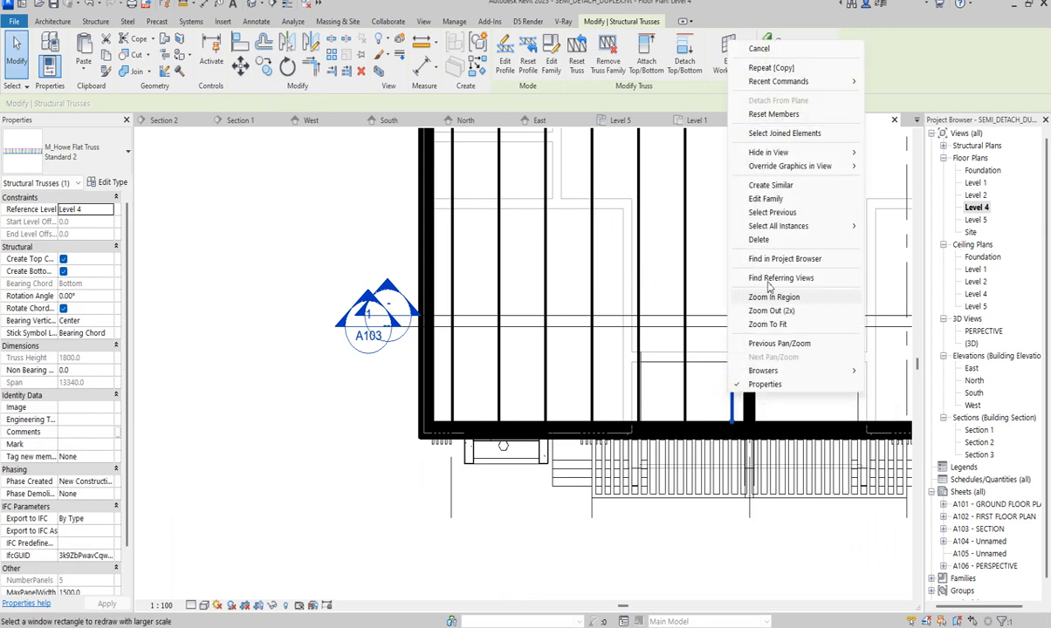
mouse_move(833, 226)
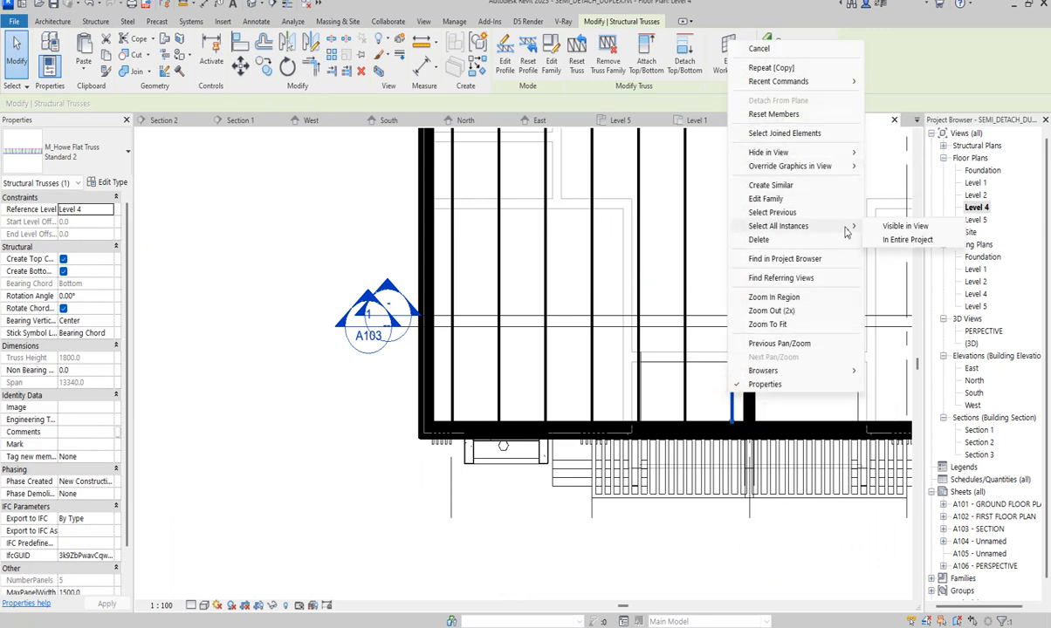
click(903, 226)
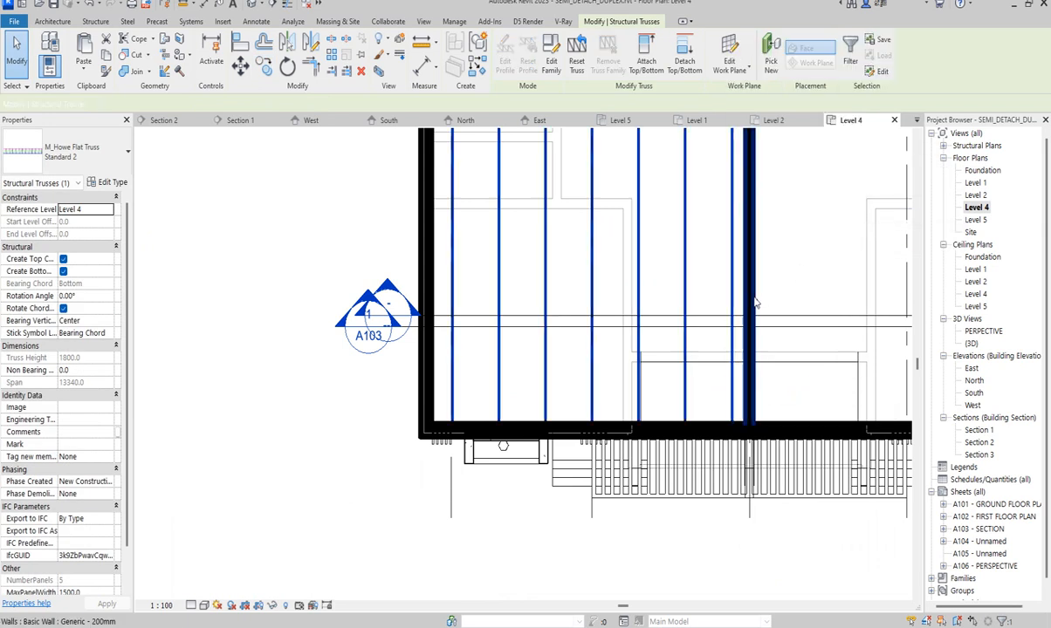
click(311, 41)
scroll(419, 331, down, 7)
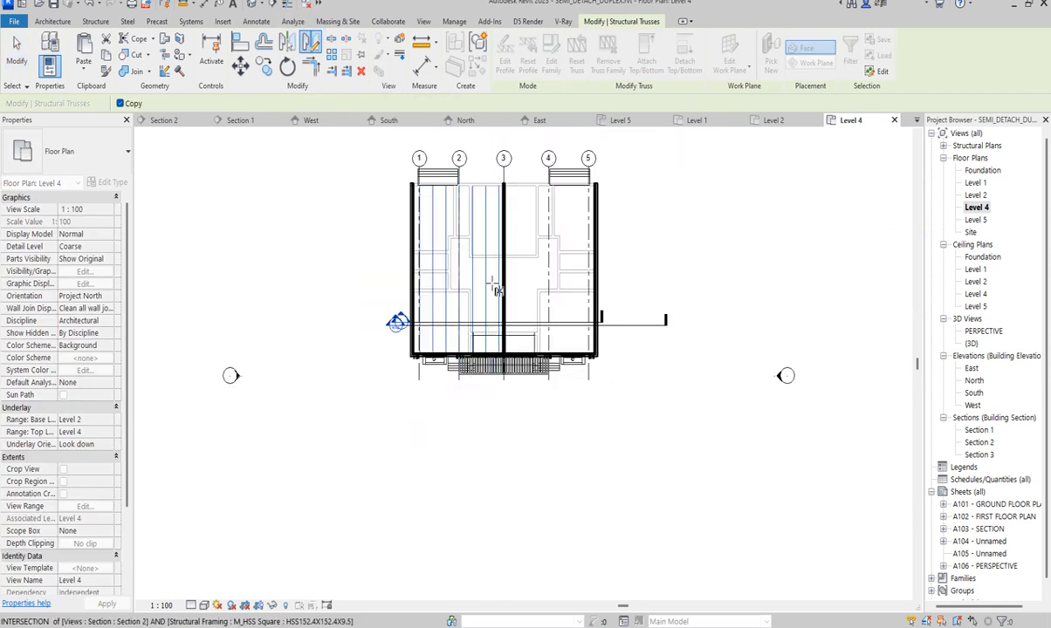
scroll(504, 186, up, 3)
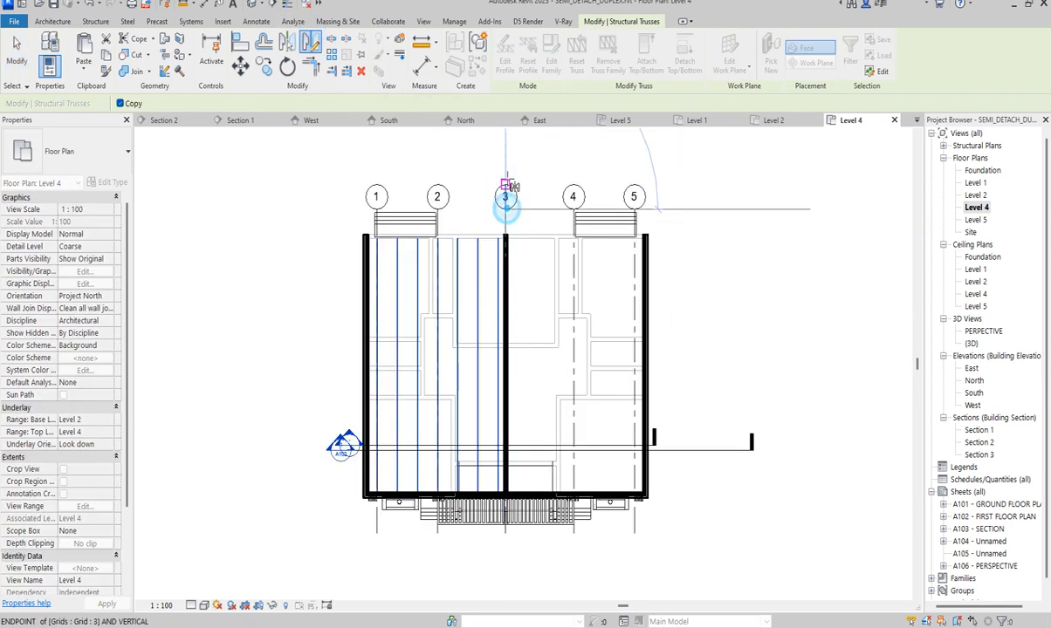
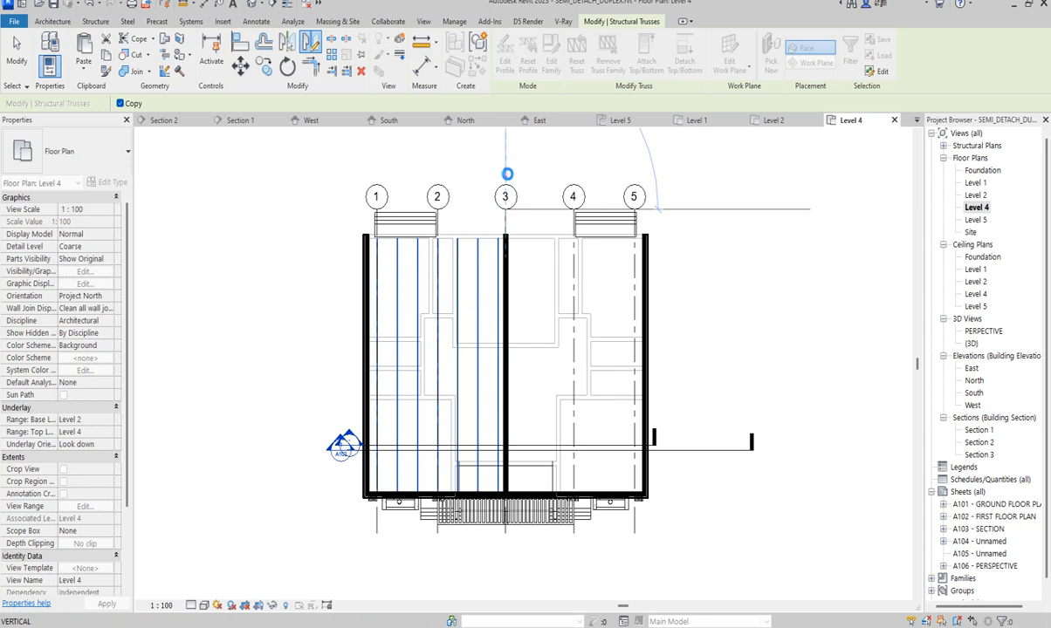
click(542, 162)
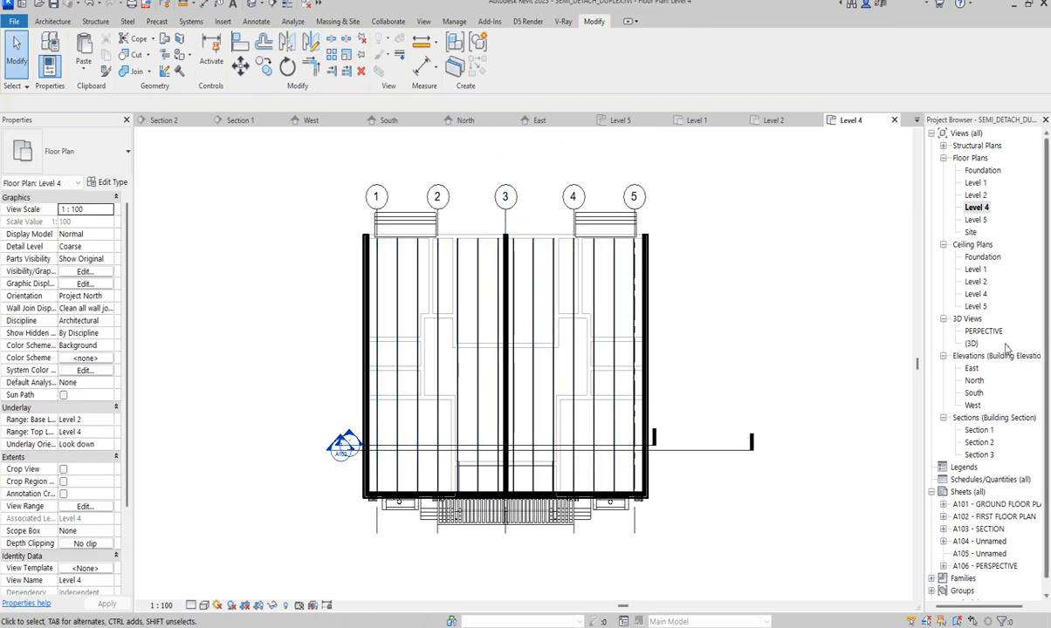
Step: Open the default 3D view and examine the trusses of both units through the two selected roofs
double_click(971, 343)
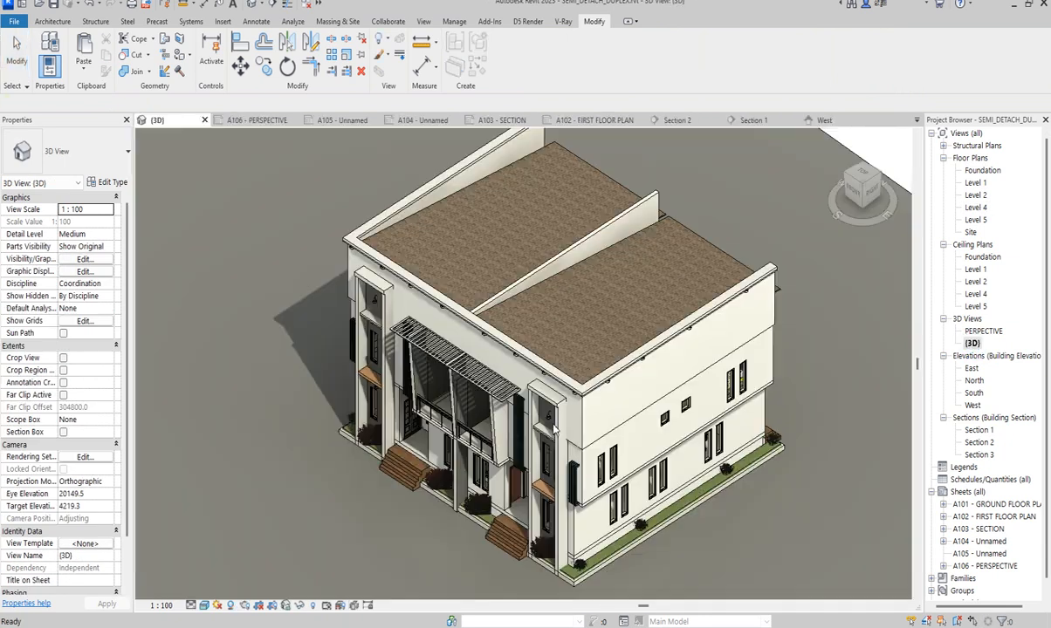
click(641, 260)
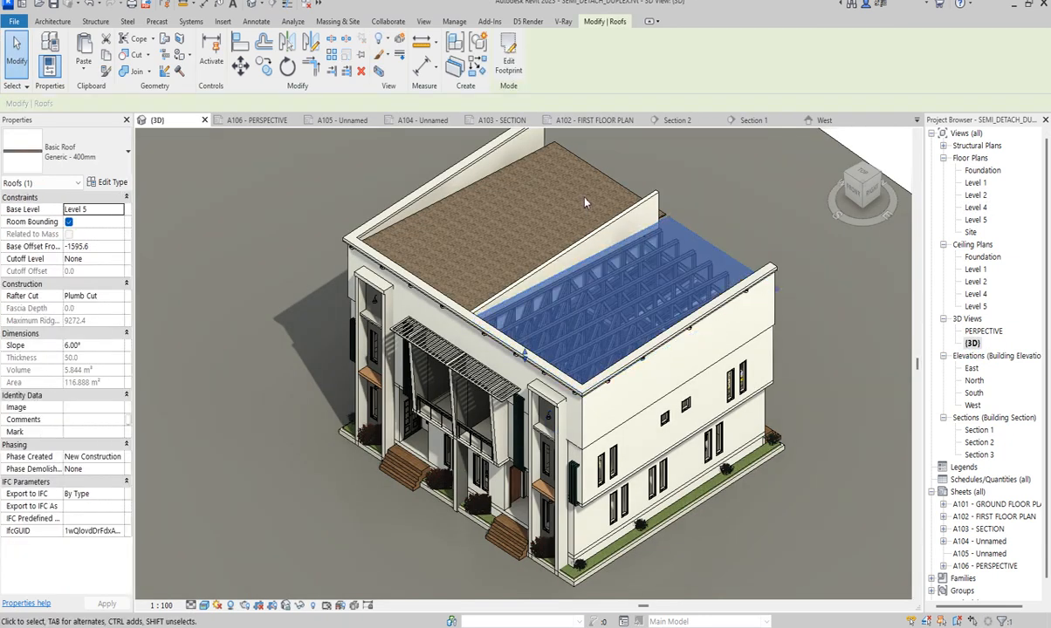
ctrl+click(614, 181)
scroll(612, 270, up, 5)
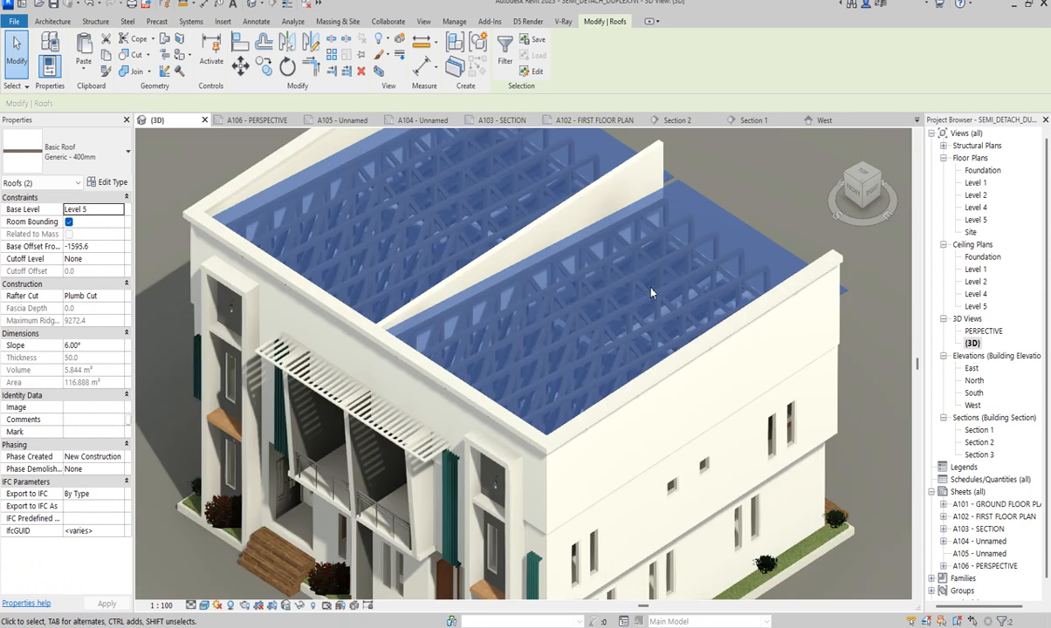
scroll(647, 329, down, 5)
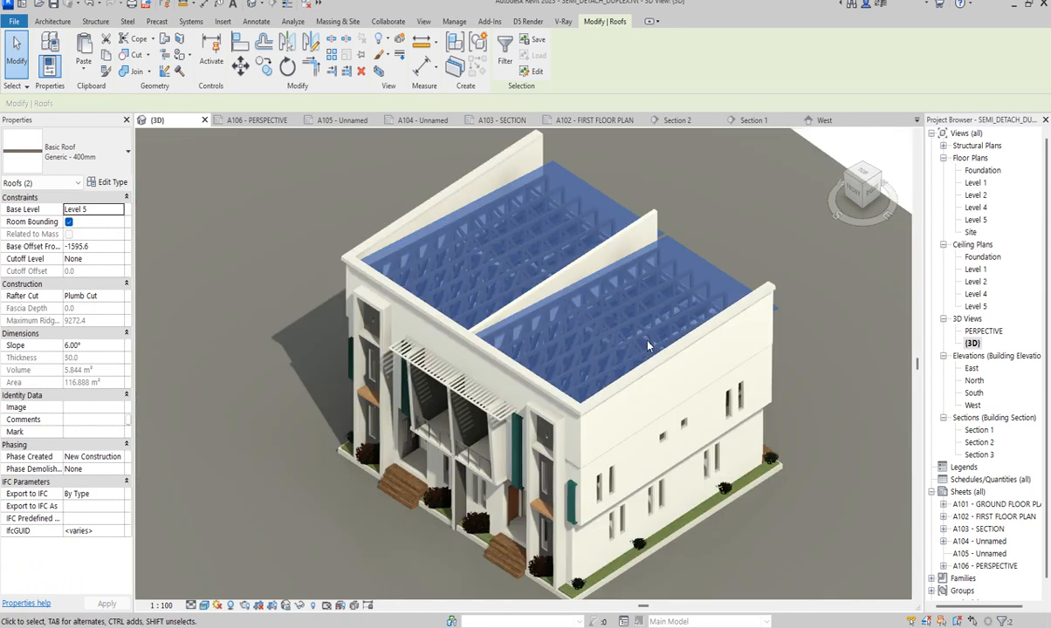
click(703, 218)
Step: Hide the roof over the unit between grids 1 and 3 in the 3D view
click(572, 198)
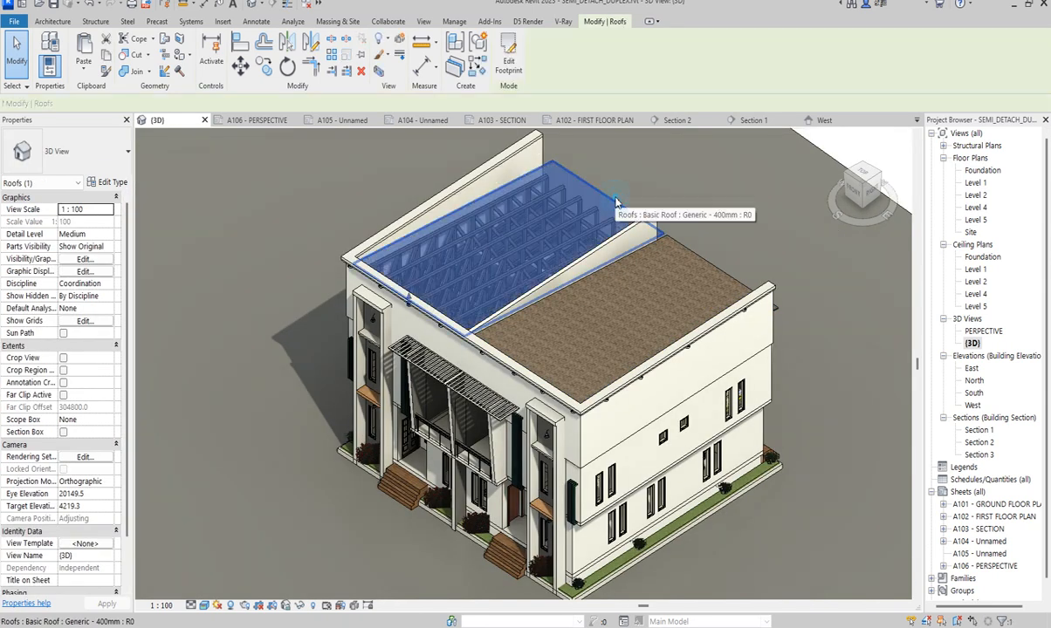
scroll(609, 215, up, 3)
scroll(609, 216, down, 3)
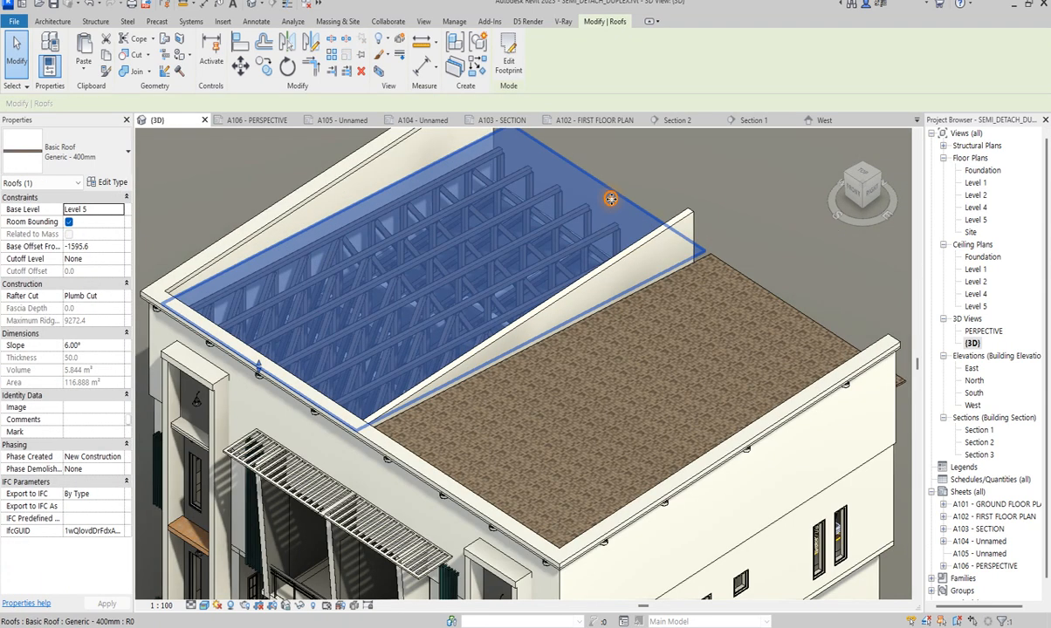
right_click(610, 199)
mouse_move(703, 337)
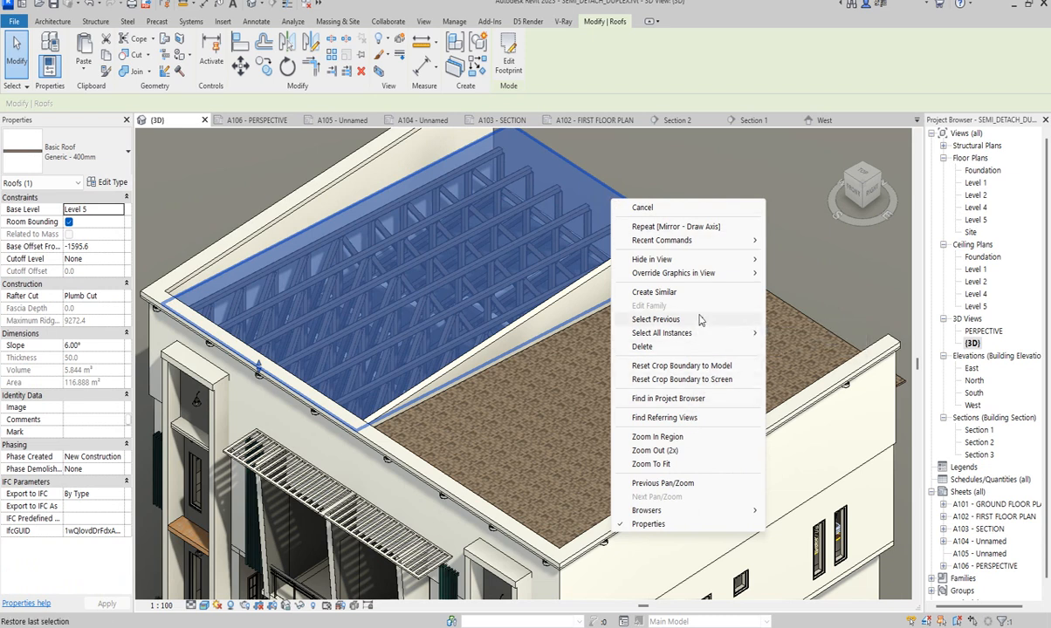
mouse_move(746, 260)
click(780, 256)
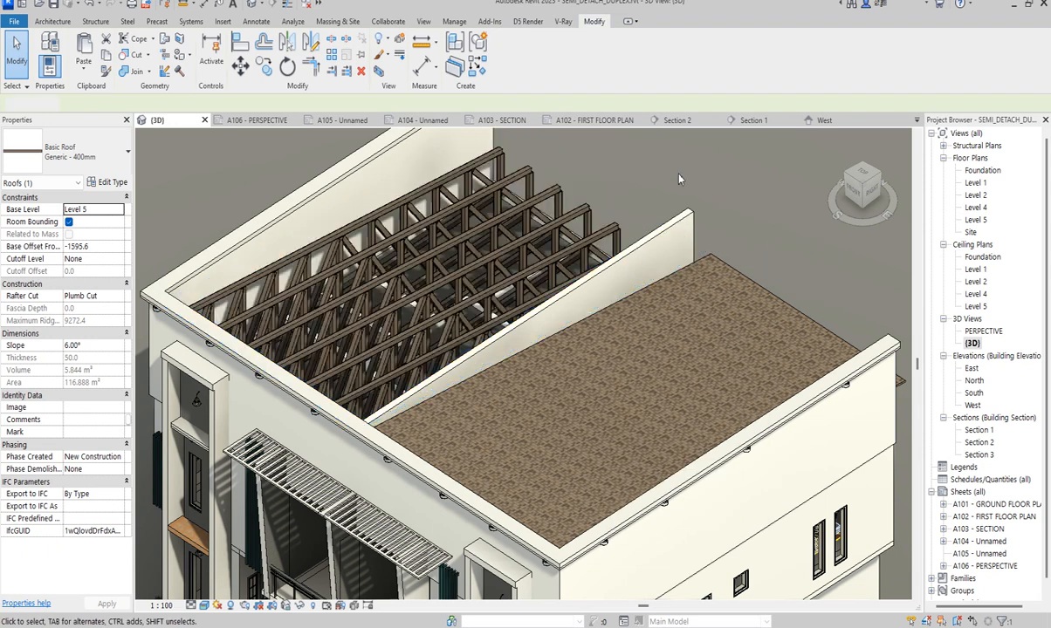
Step: Review the chord and web settings in the type properties of one exposed M_Howe Flat Truss, leaving them as they are
scroll(677, 183, up, 5)
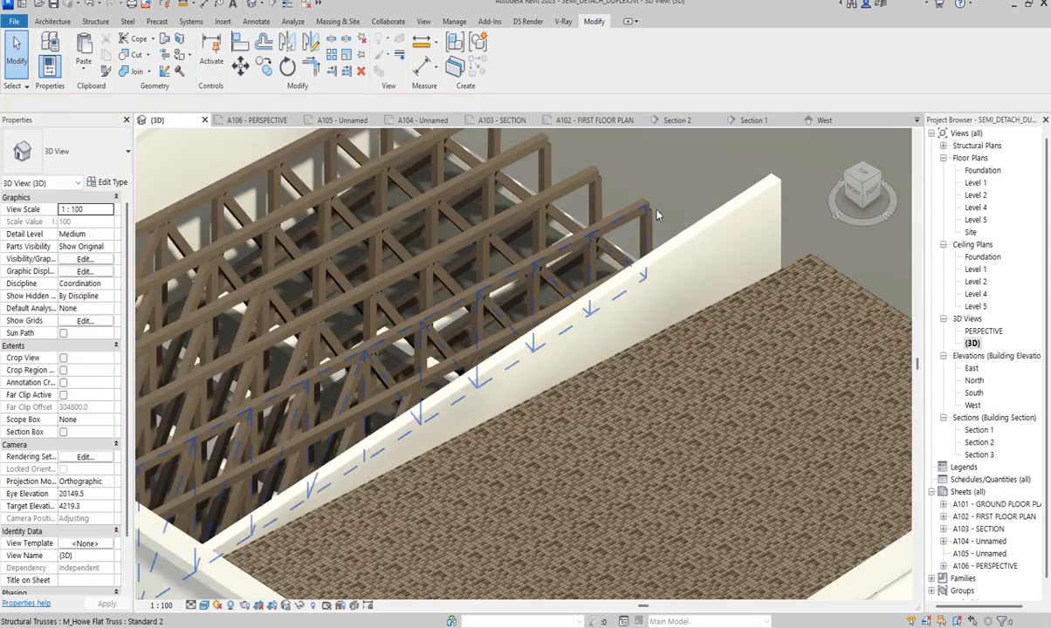
scroll(656, 215, down, 3)
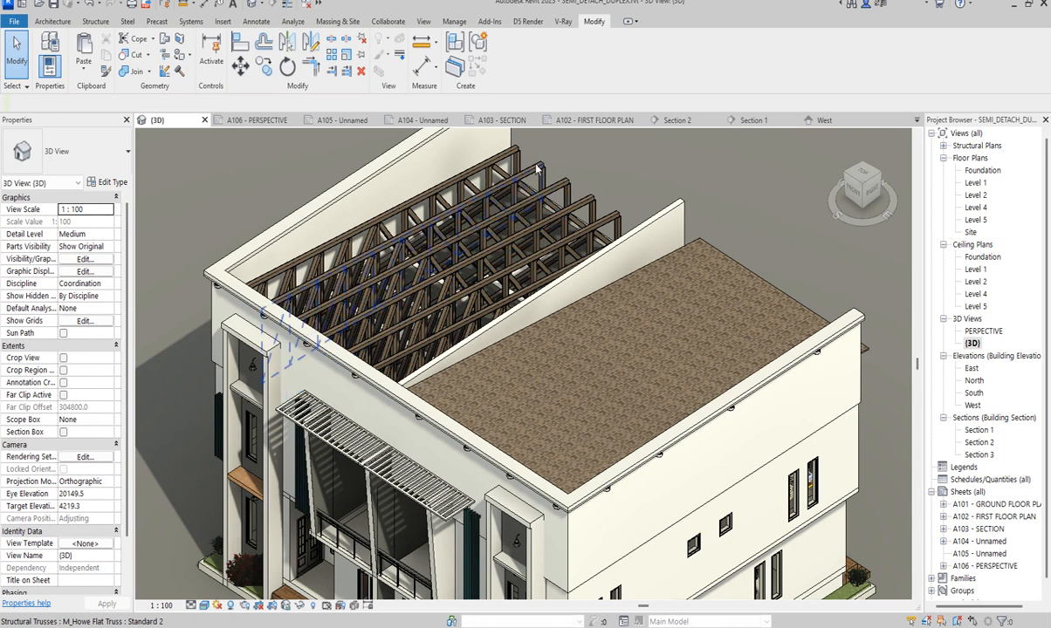
click(537, 171)
click(111, 183)
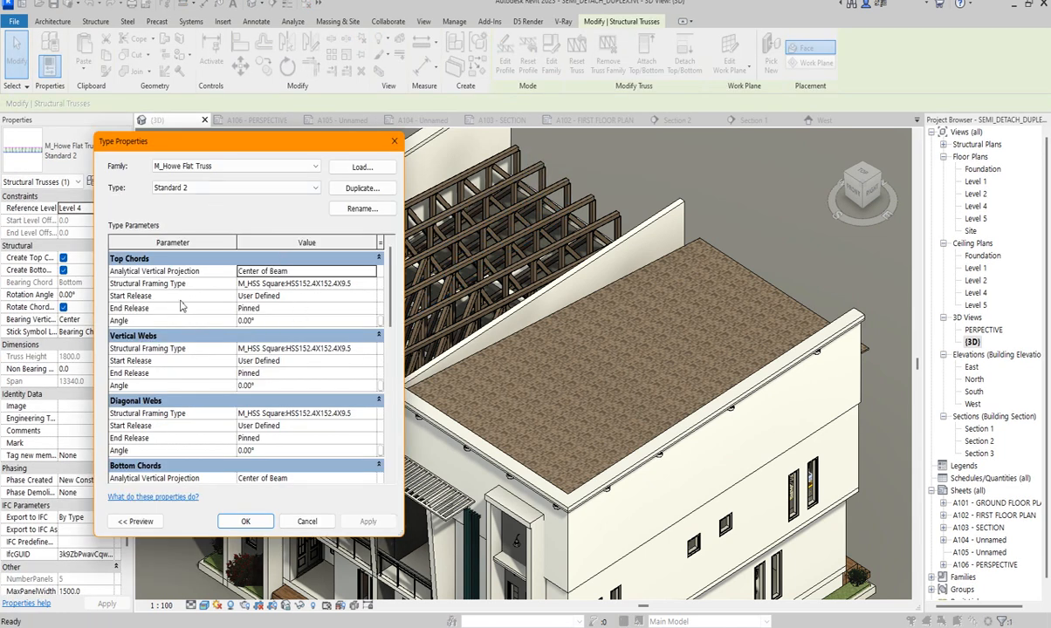
scroll(218, 368, down, 3)
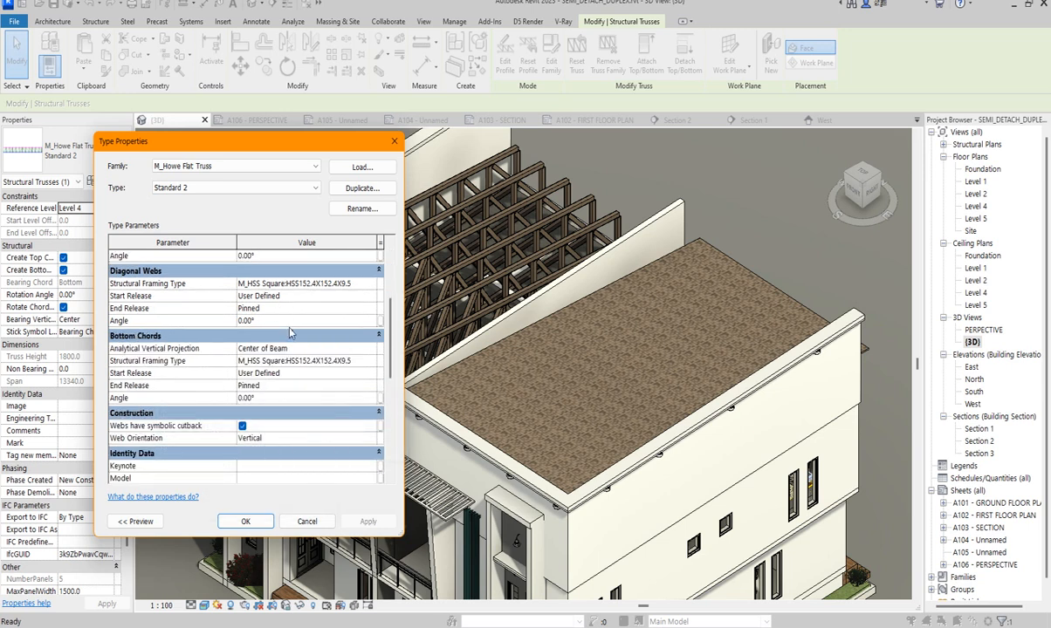
scroll(272, 314, up, 2)
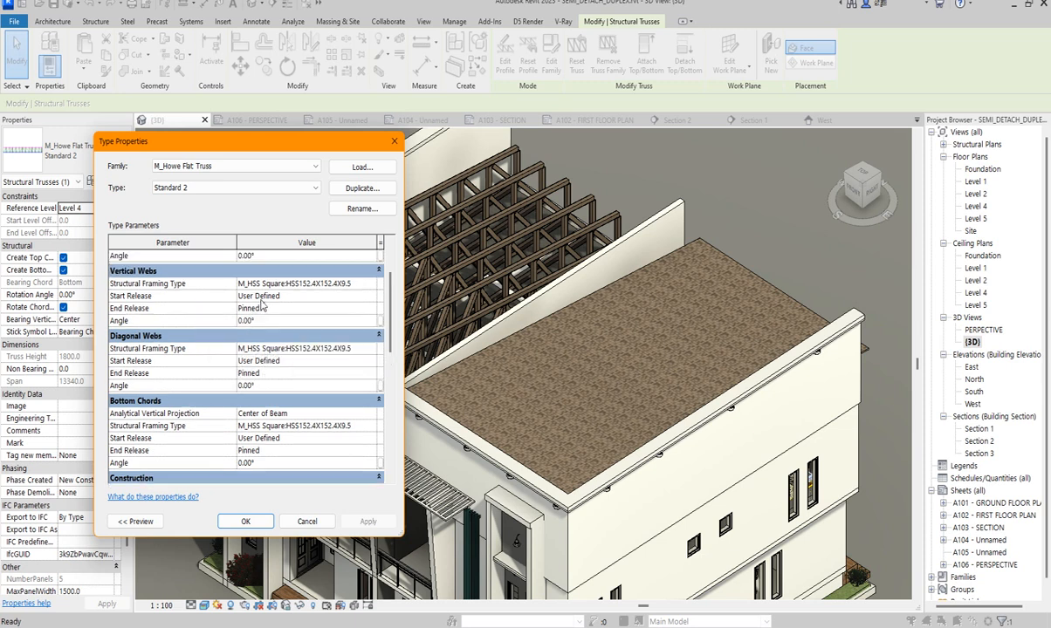
scroll(218, 310, up, 2)
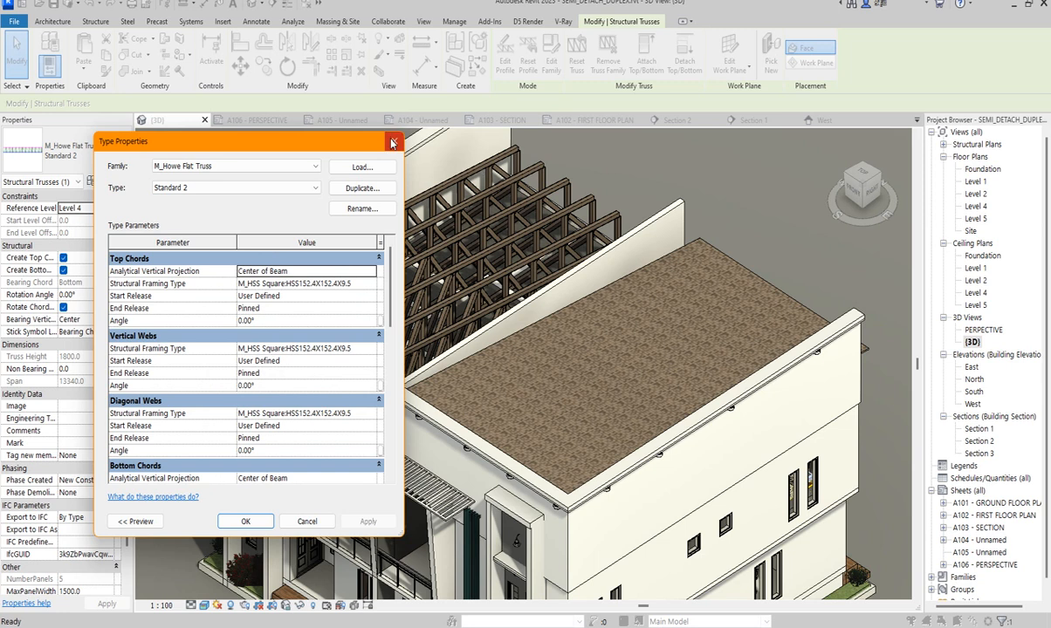
click(392, 142)
Step: Examine the exposed roof trusses from the side and front of the building in 3D
scroll(821, 181, down, 2)
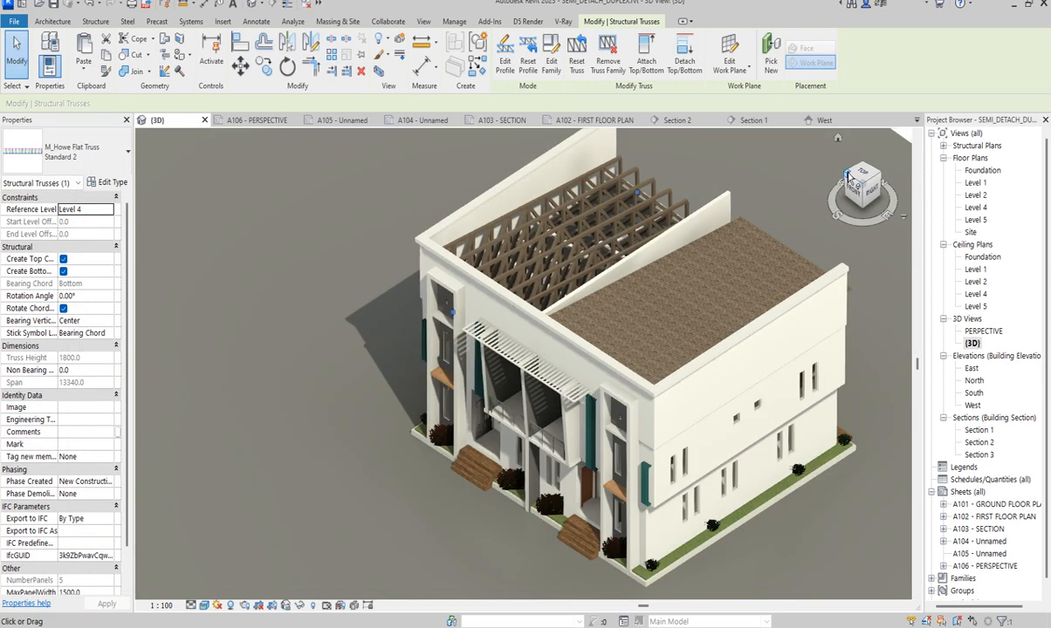
mouse_move(820, 182)
shift+middle_down()
mouse_move(179, 199)
mouse_move(261, 191)
mouse_move(333, 348)
mouse_move(471, 247)
shift+middle_up()
scroll(471, 248, up, 3)
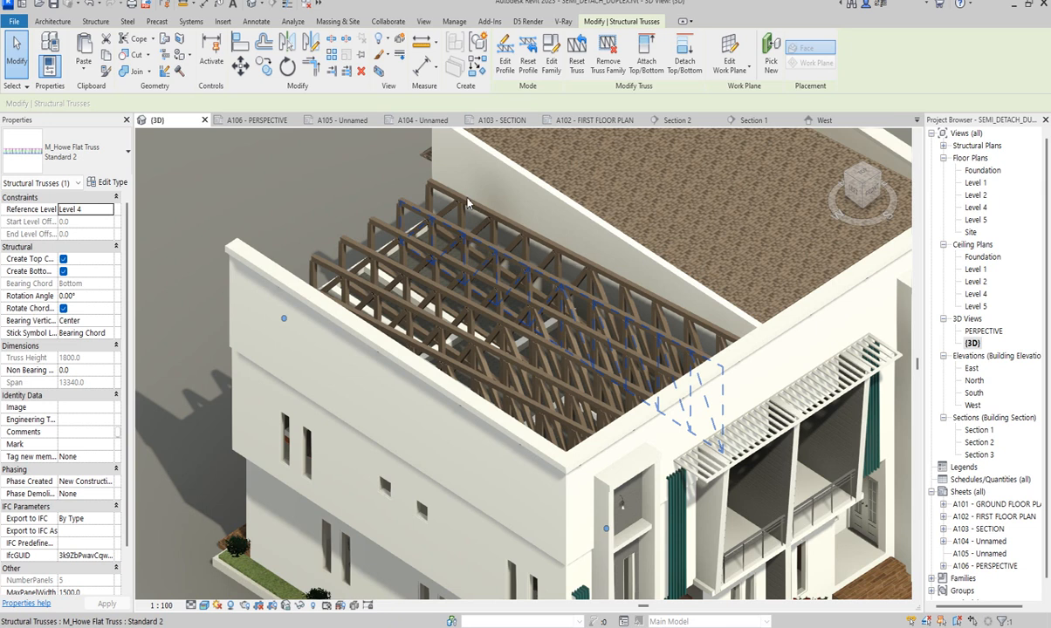
scroll(545, 174, down, 3)
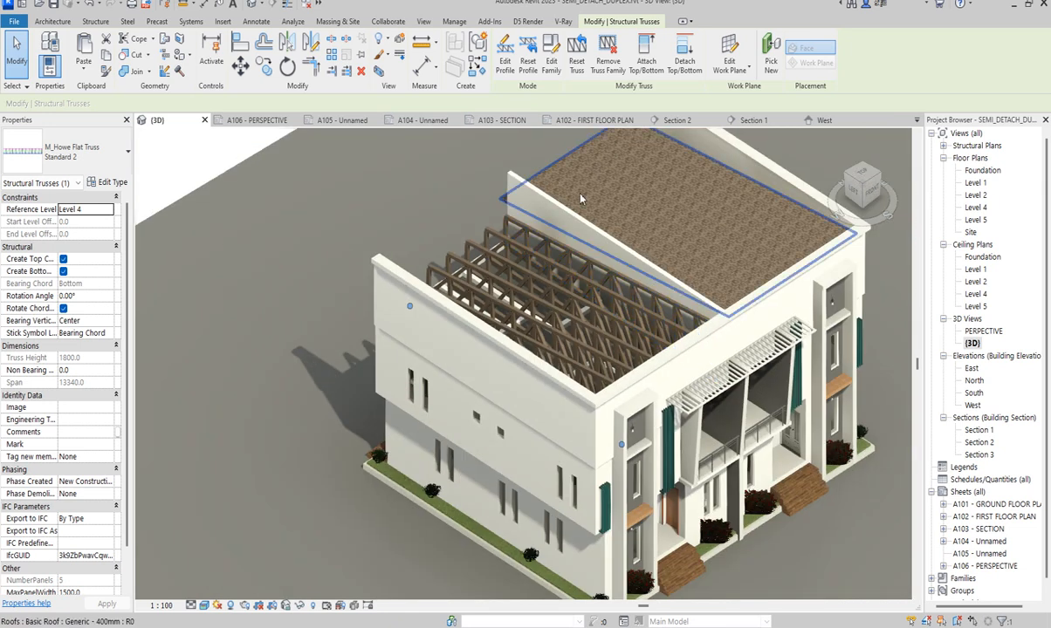
scroll(562, 178, up, 1)
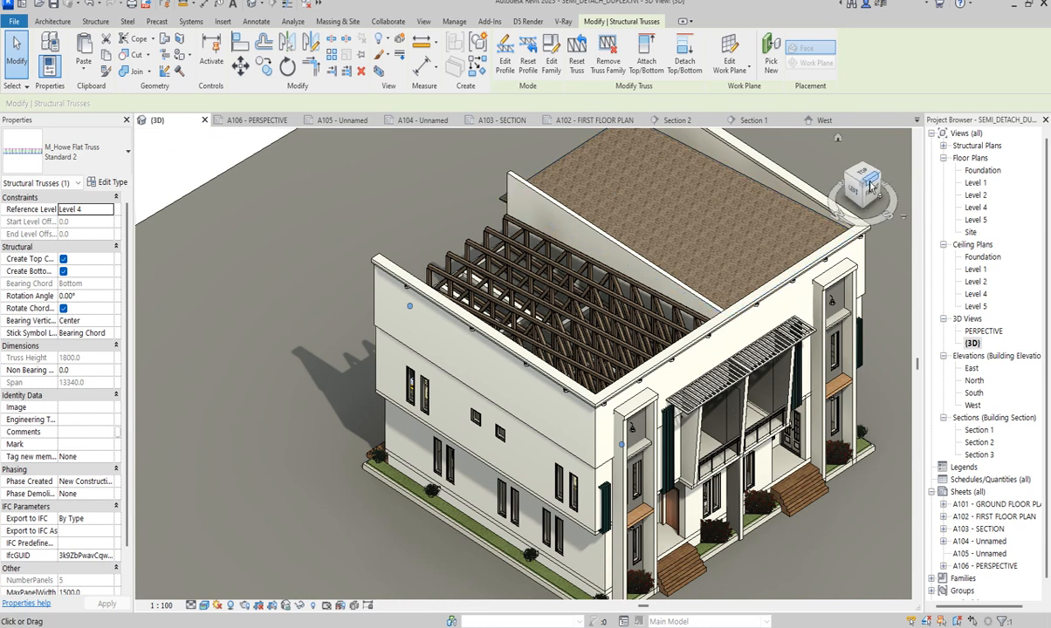
drag(862, 186, 635, 181)
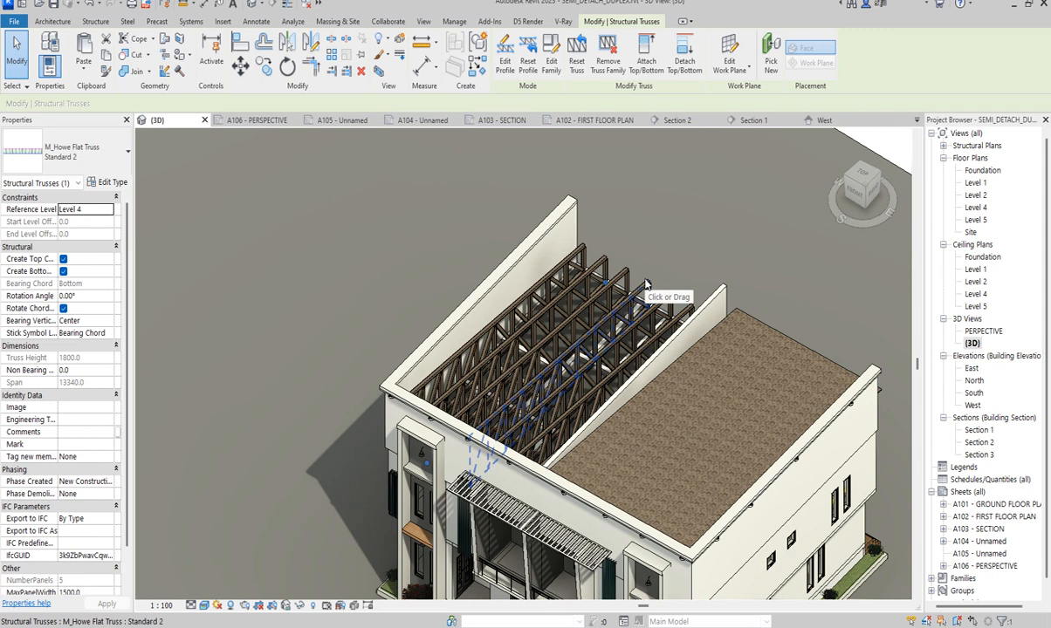
Step: Open Section 3 and copy the Generic - 400mm roof about 50 mm straight down, directly beneath the original
double_click(978, 454)
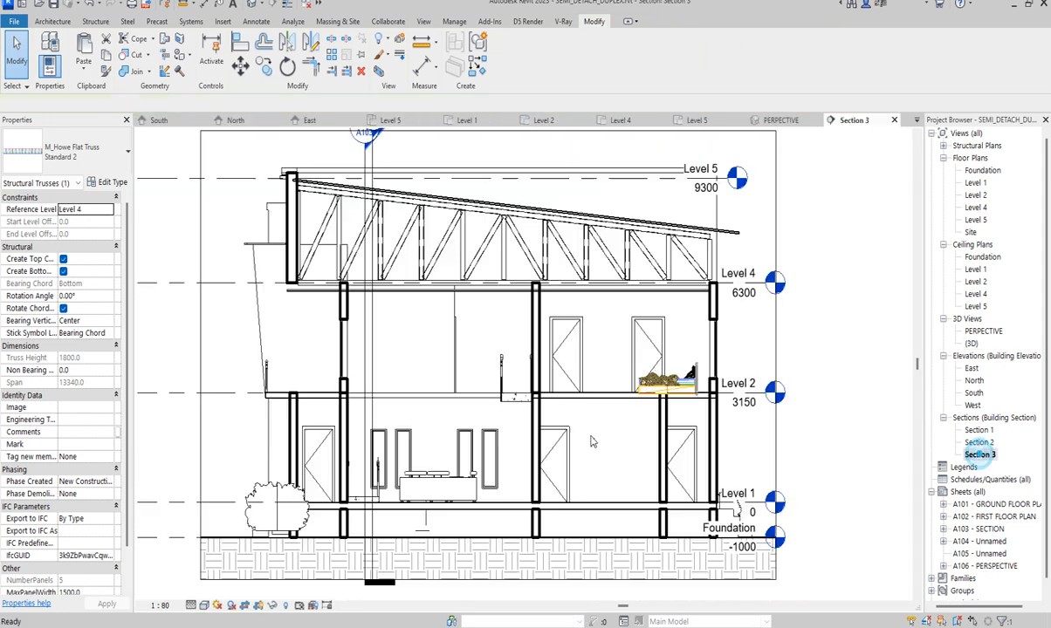
scroll(586, 222, up, 4)
scroll(586, 223, up, 2)
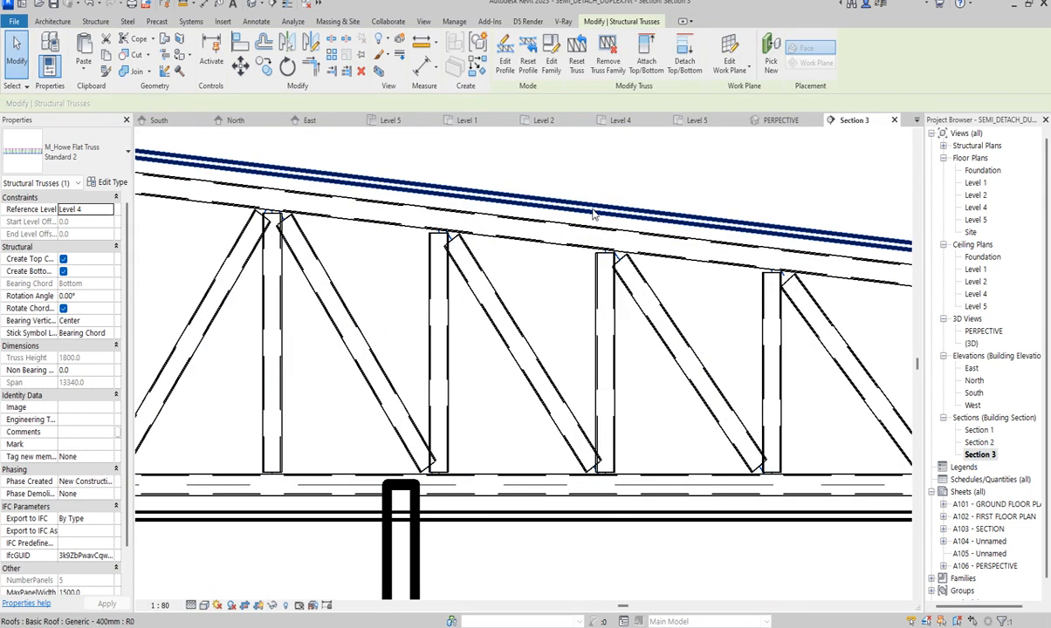
click(590, 214)
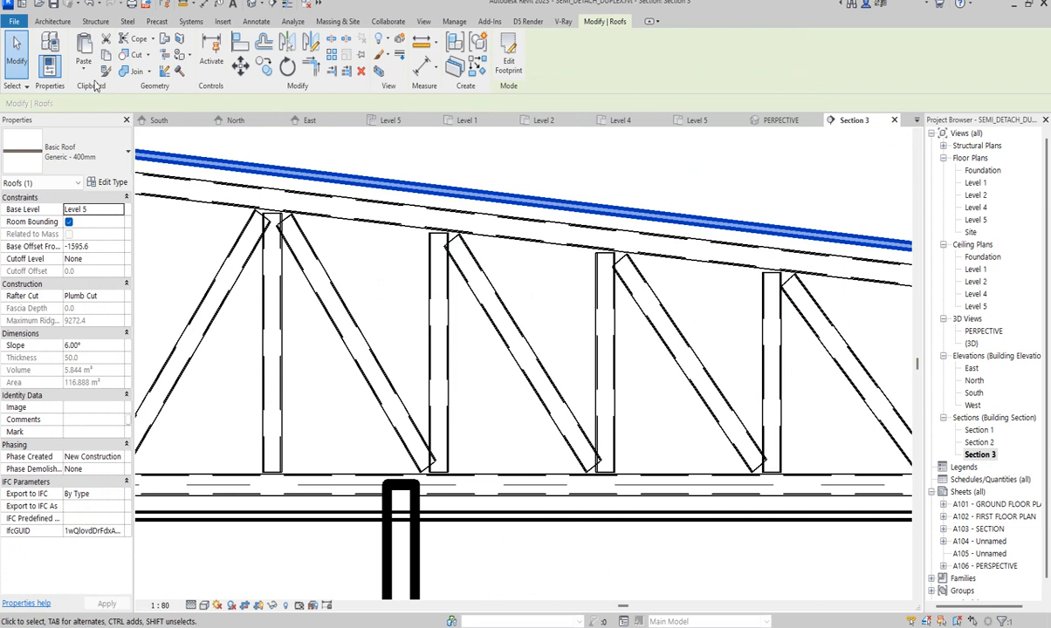
click(264, 66)
scroll(785, 253, down, 3)
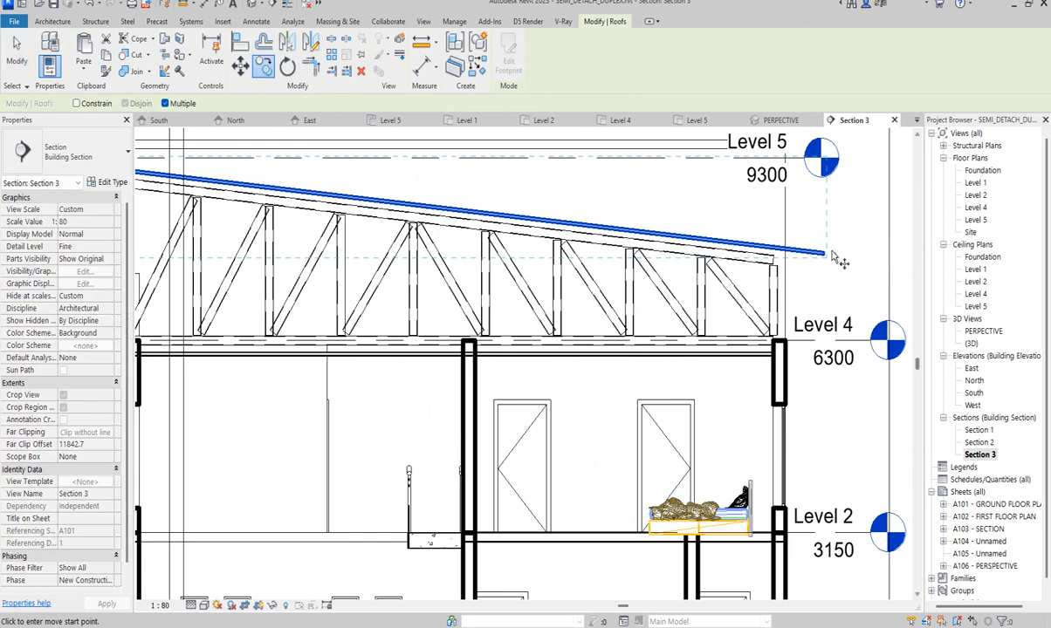
scroll(825, 260, up, 3)
scroll(826, 267, up, 2)
click(807, 247)
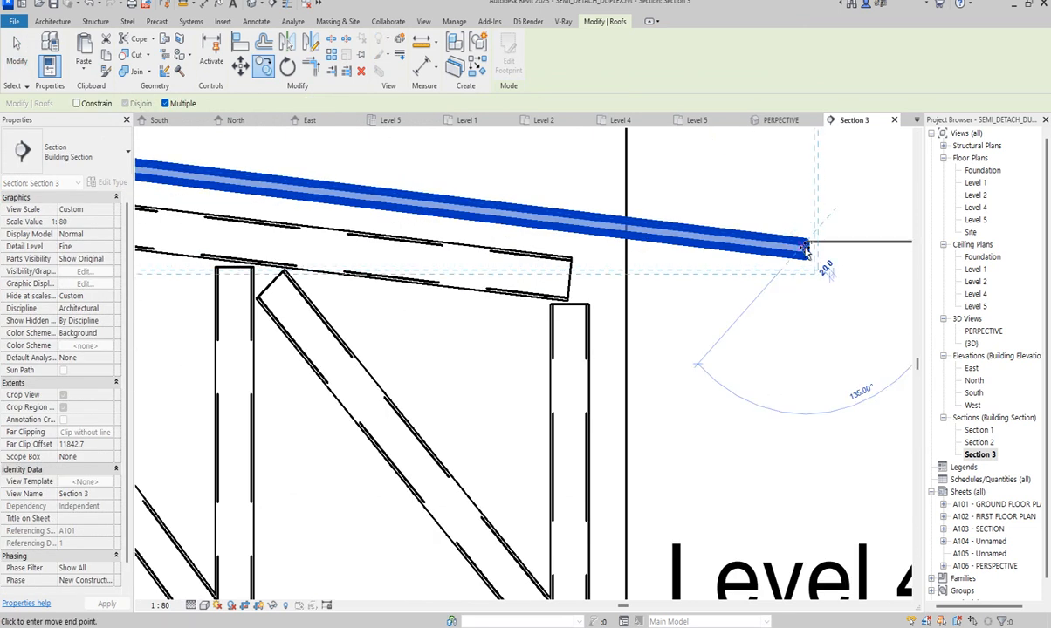
click(808, 252)
right_click(721, 114)
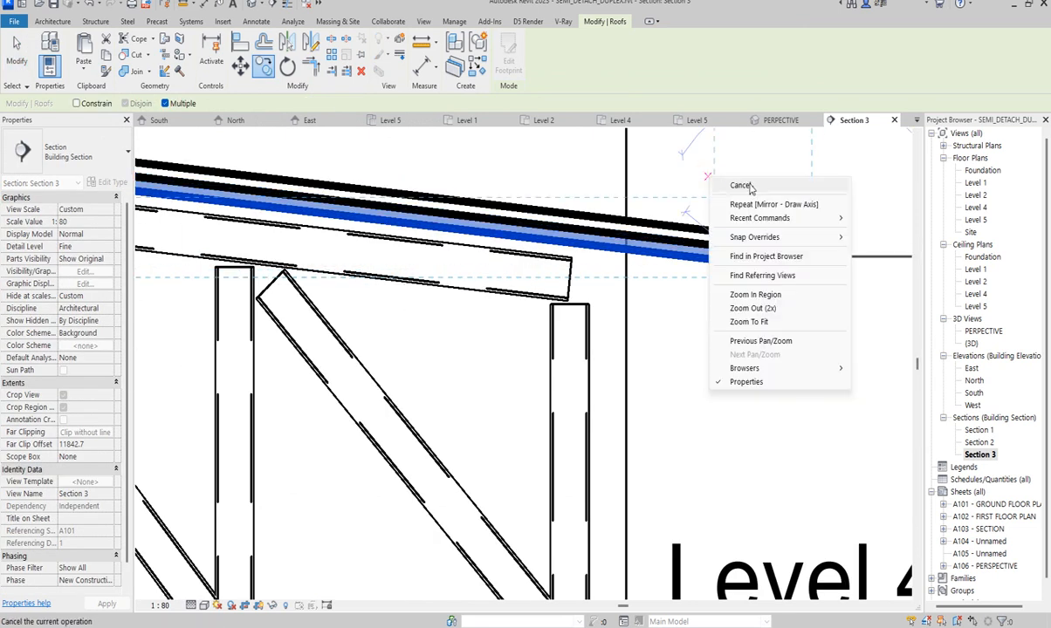
click(733, 124)
Step: Nudge the copied roof down to a base offset of about -1676 mm from Level 5, toward the truss top chord
scroll(746, 180, down, 2)
scroll(558, 203, up, 3)
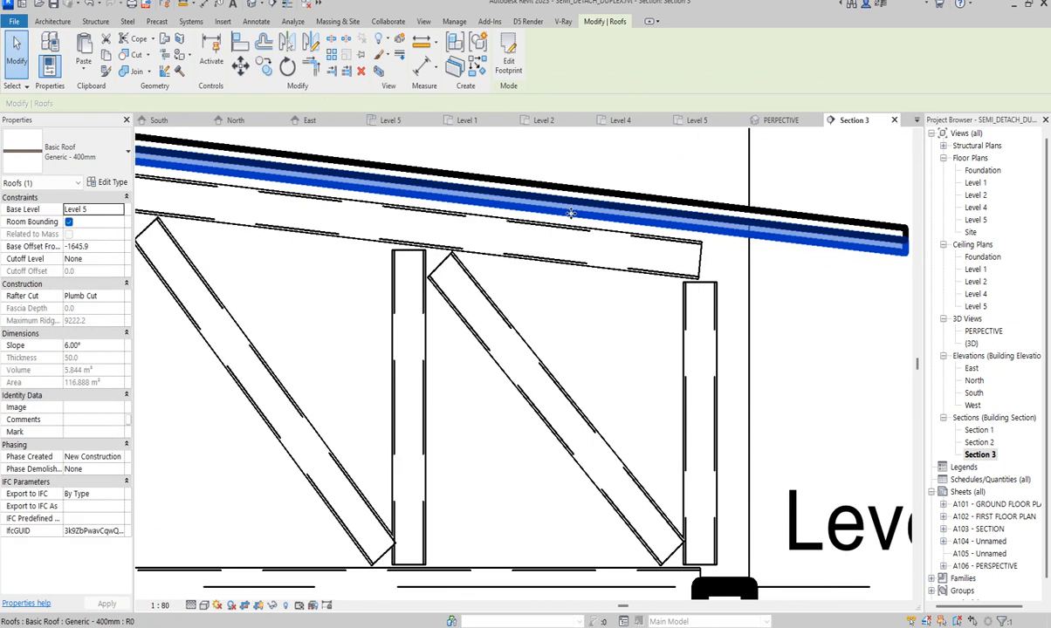
key(Down)
key(Down)
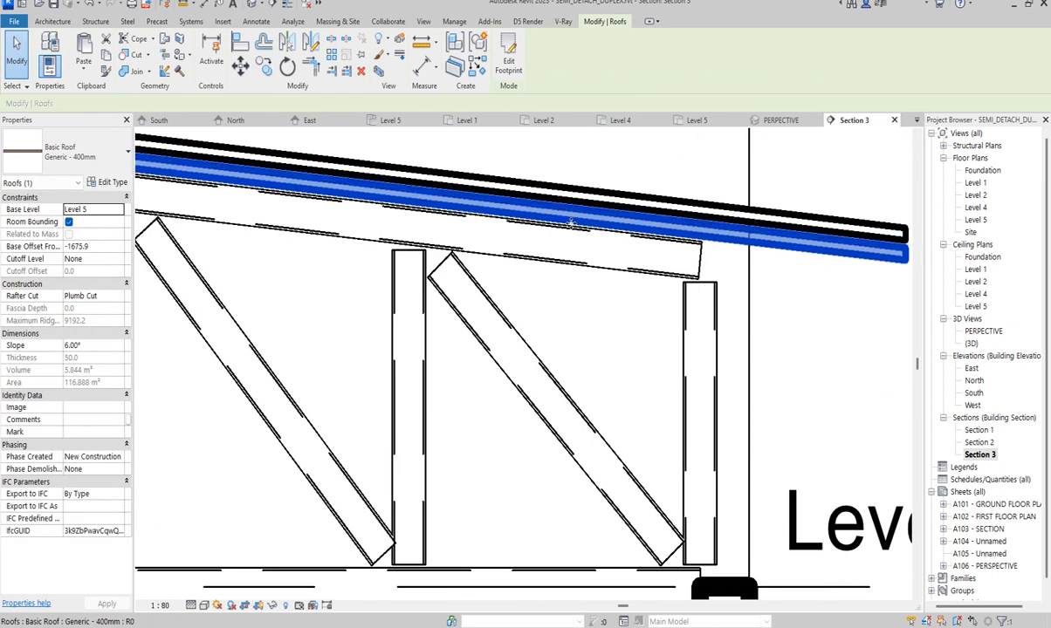
scroll(555, 239, down, 2)
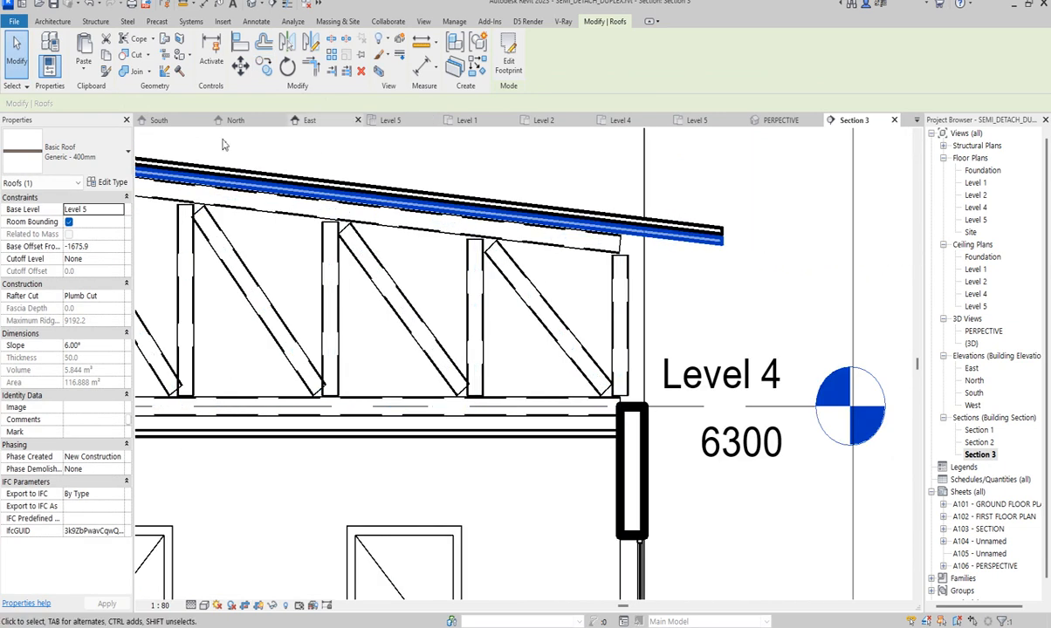
click(108, 182)
click(360, 188)
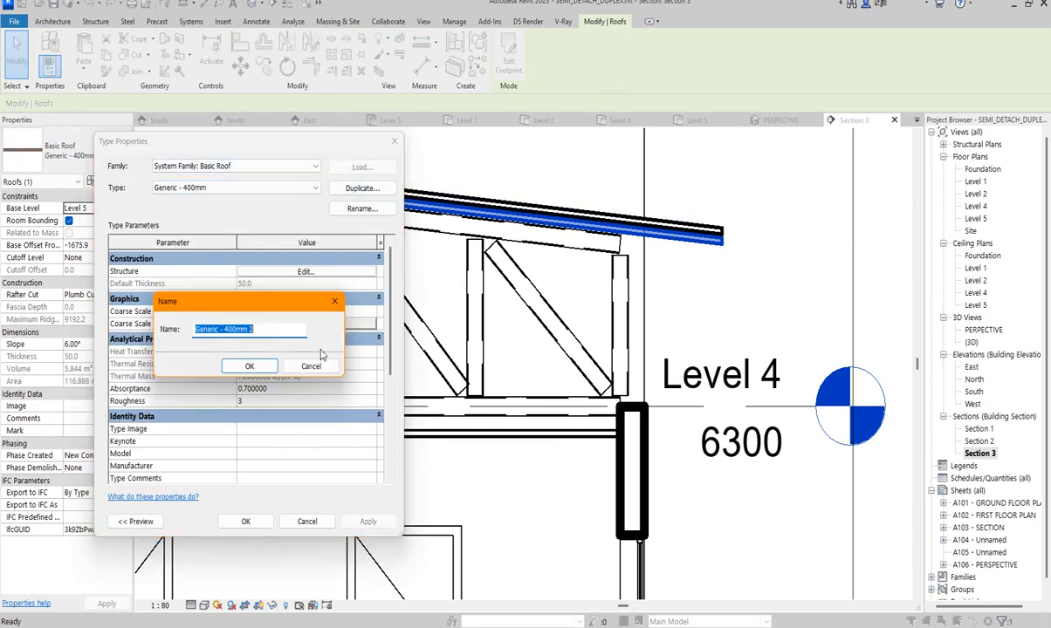
click(243, 368)
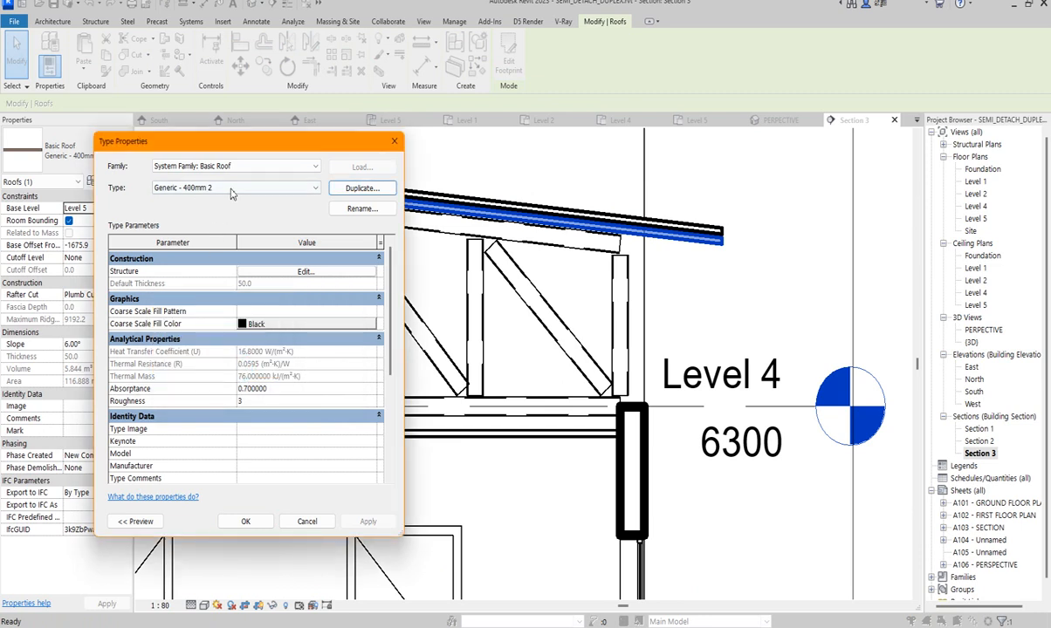
click(394, 140)
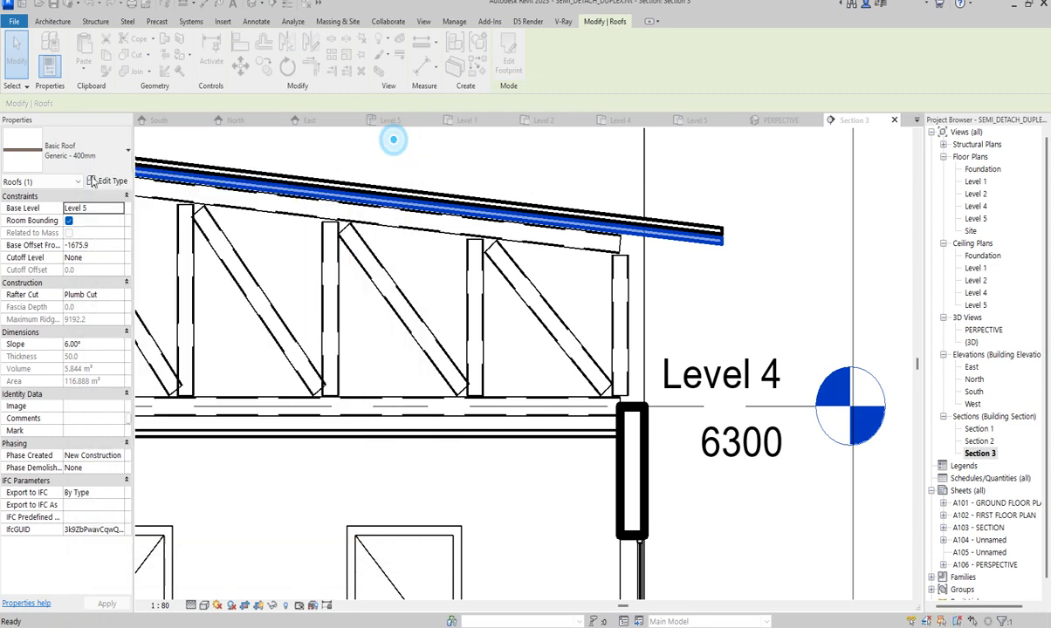
Step: Change the lower roof copy to the Sloped Glazing type and set its curtain panel to Empty System Panel : Empty
click(128, 155)
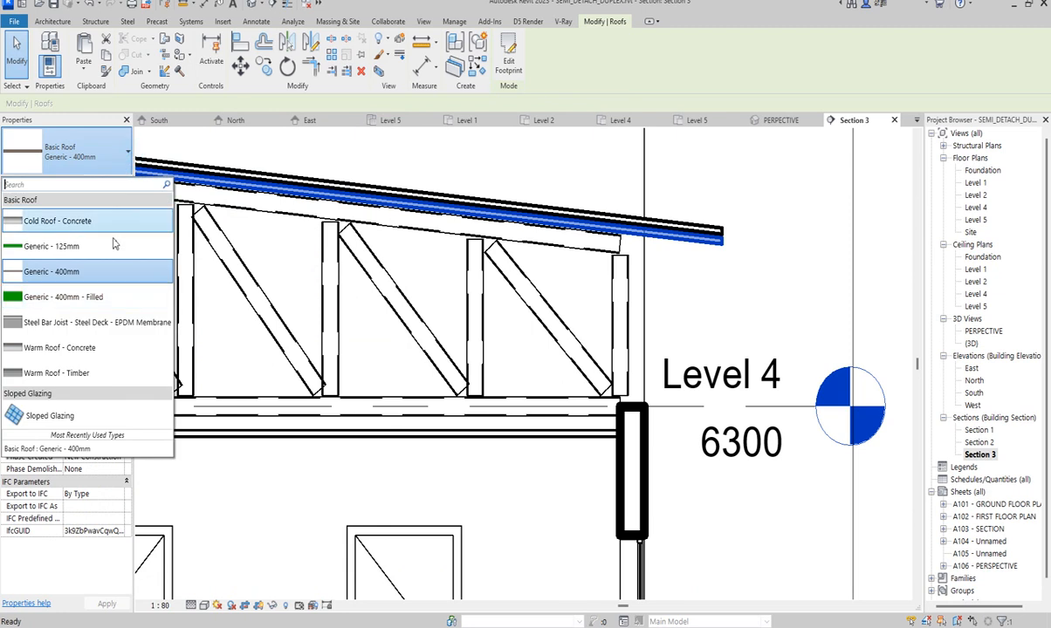
click(53, 417)
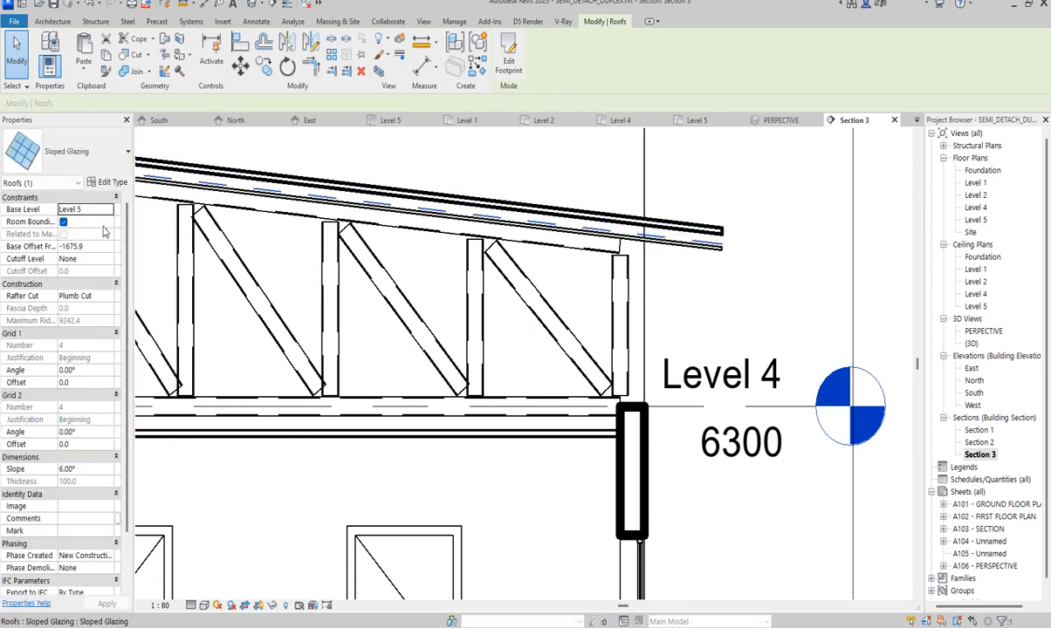
click(110, 182)
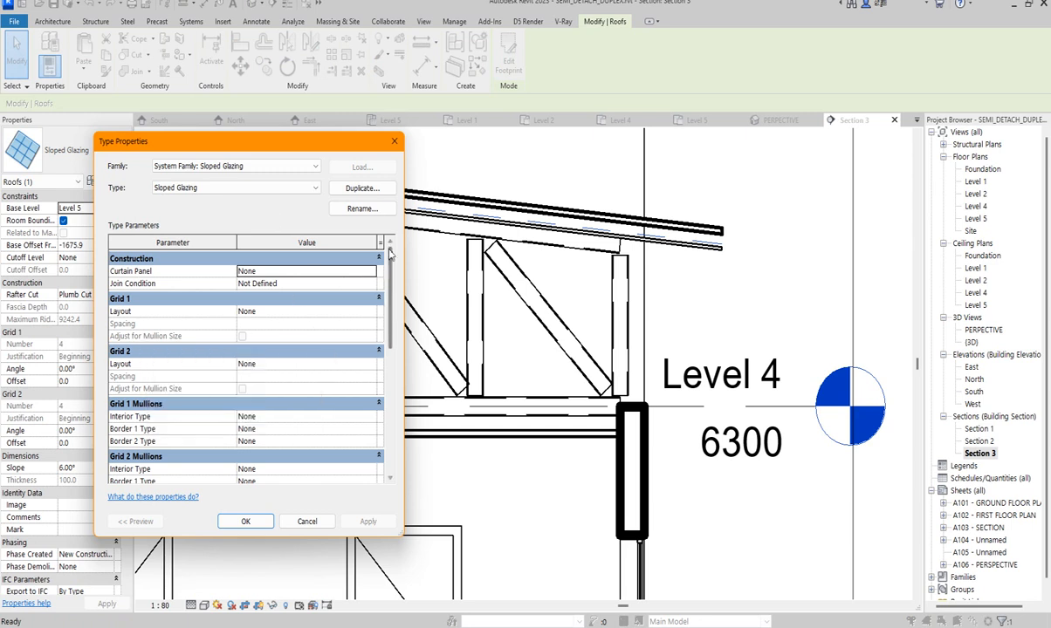
click(371, 273)
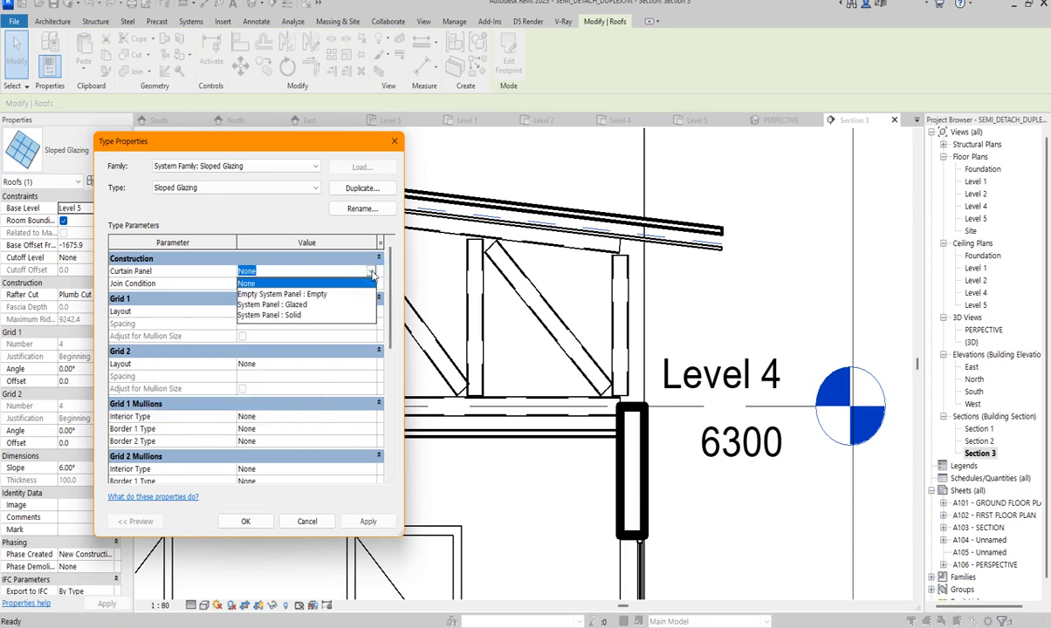
click(284, 294)
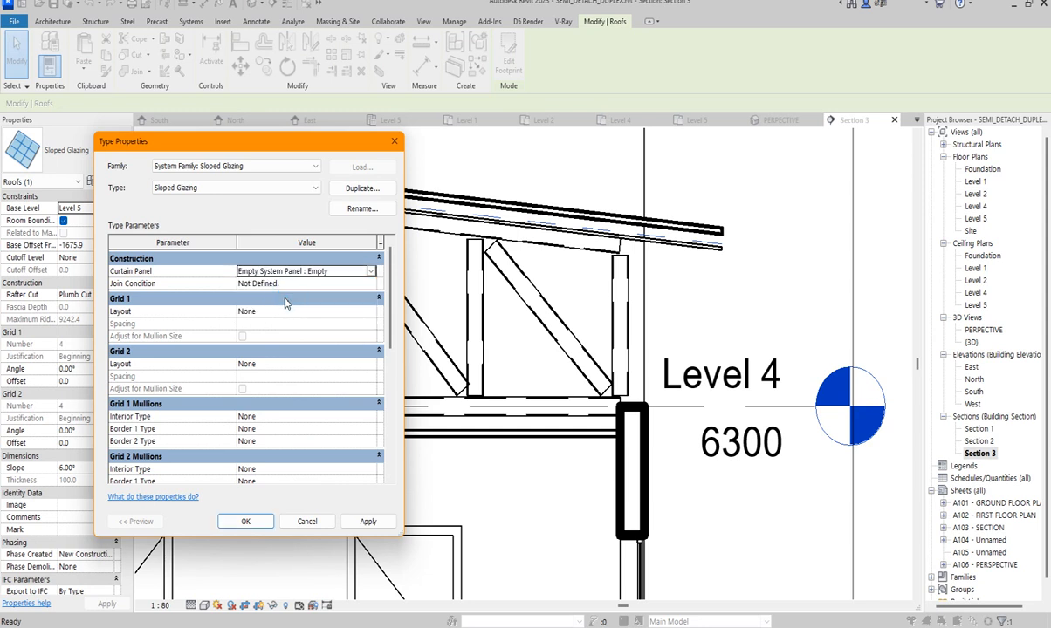
Step: Set the Sloped Glazing type's Grid 1 layout to Fixed Distance with 1200 mm spacing, leaving the Grid 2 layout at None
click(363, 312)
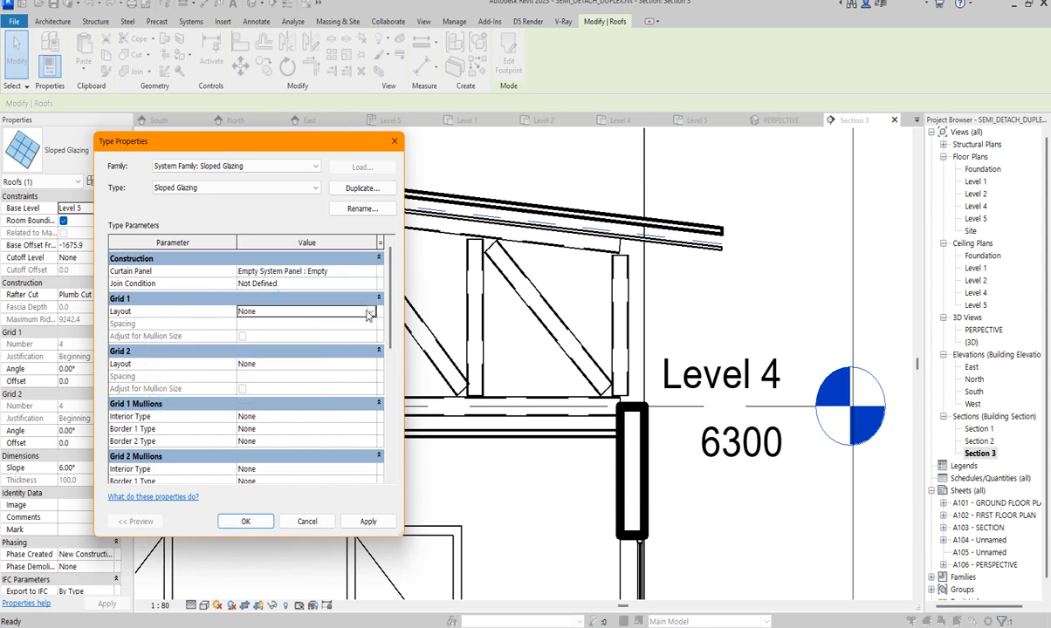
click(370, 314)
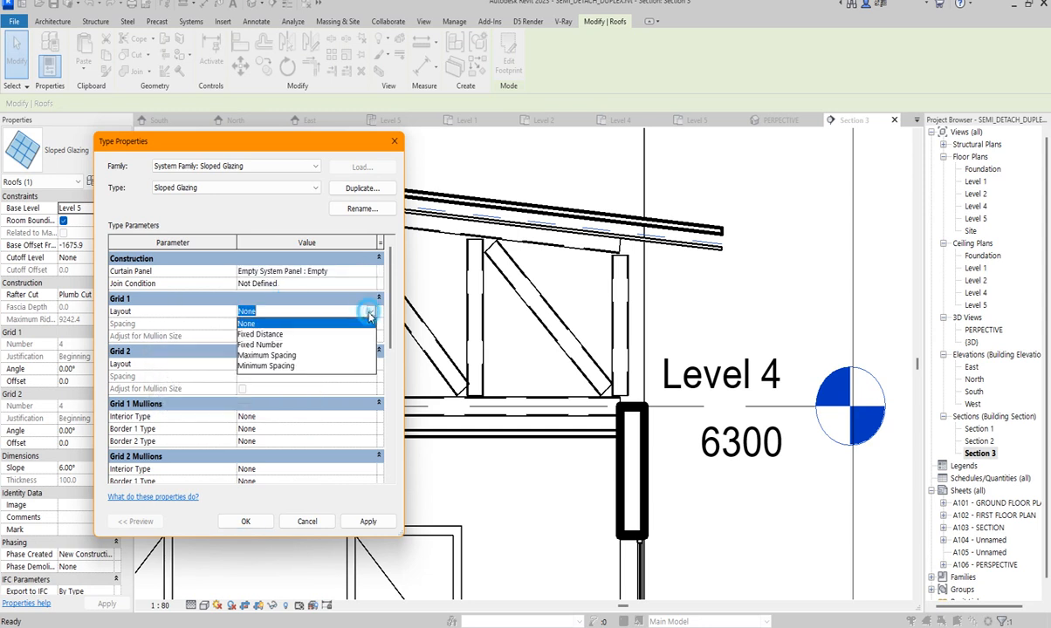
click(260, 335)
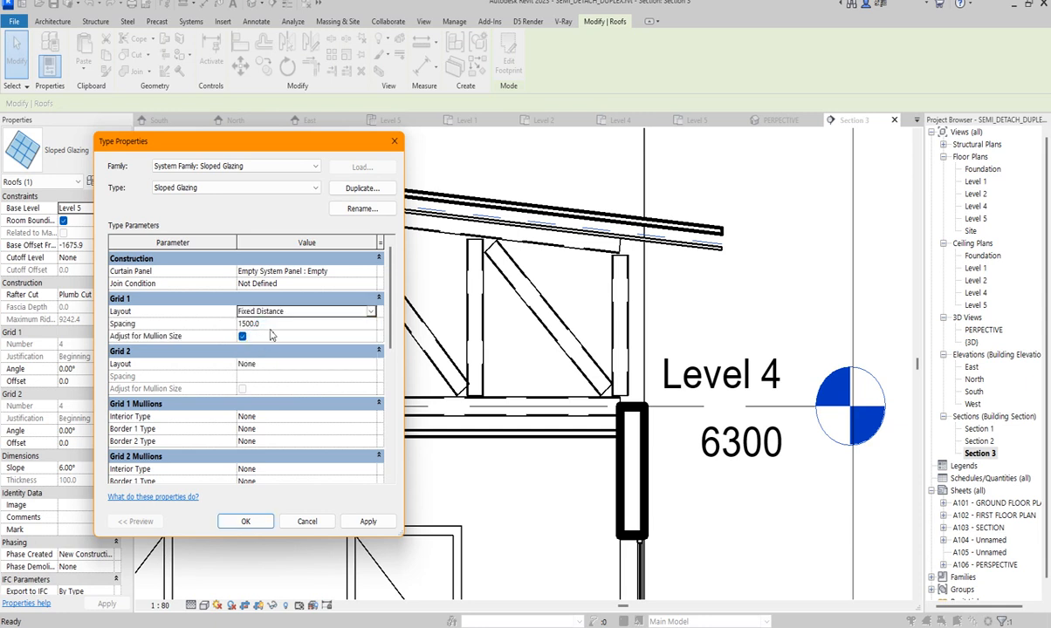
click(271, 324)
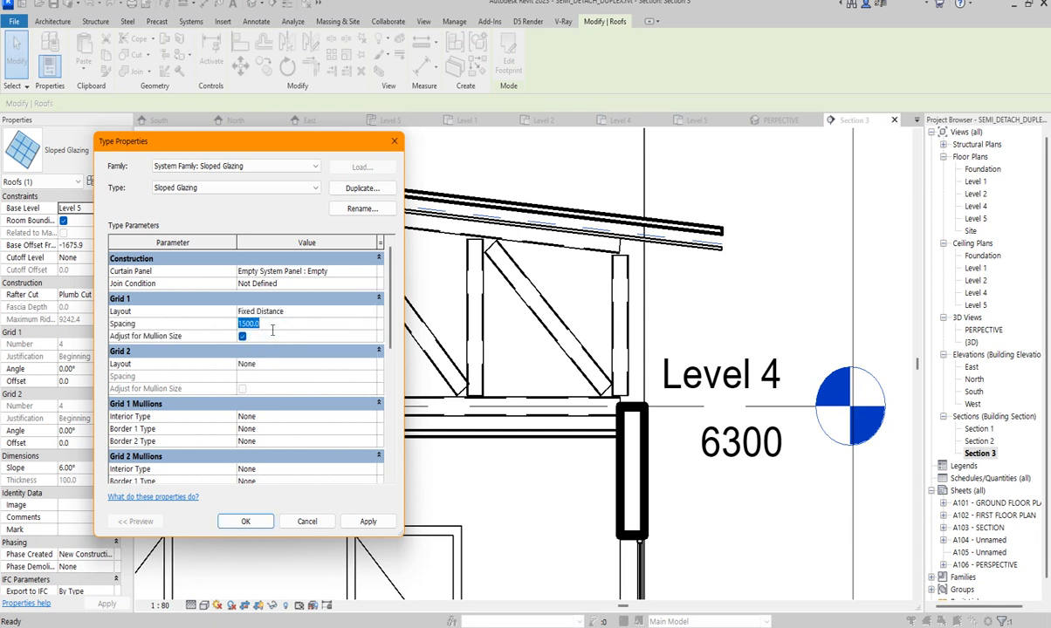
text(1)
click(369, 365)
click(370, 364)
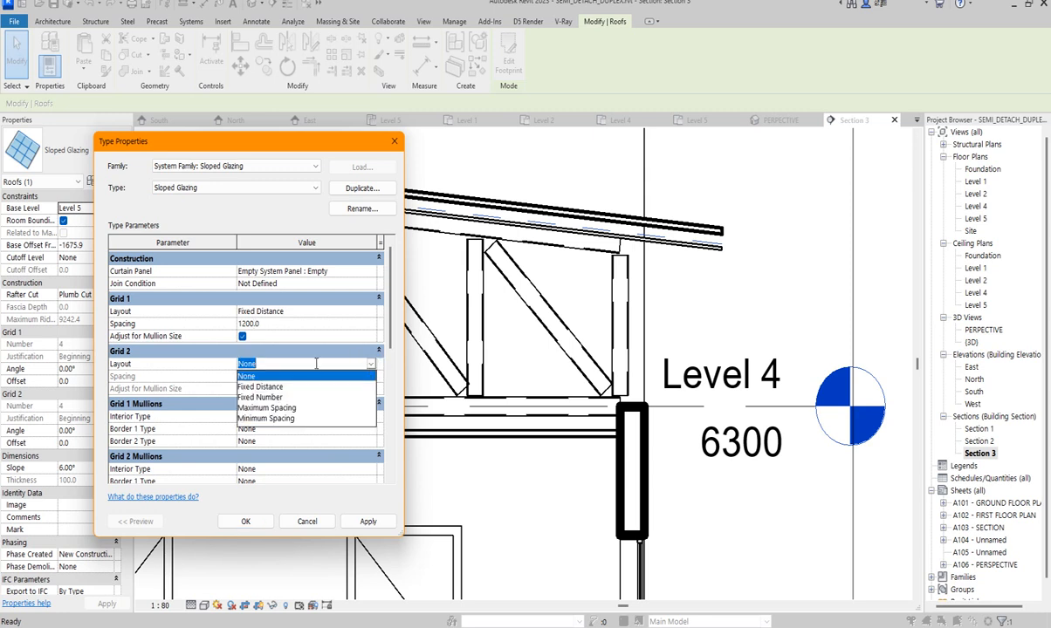
click(316, 365)
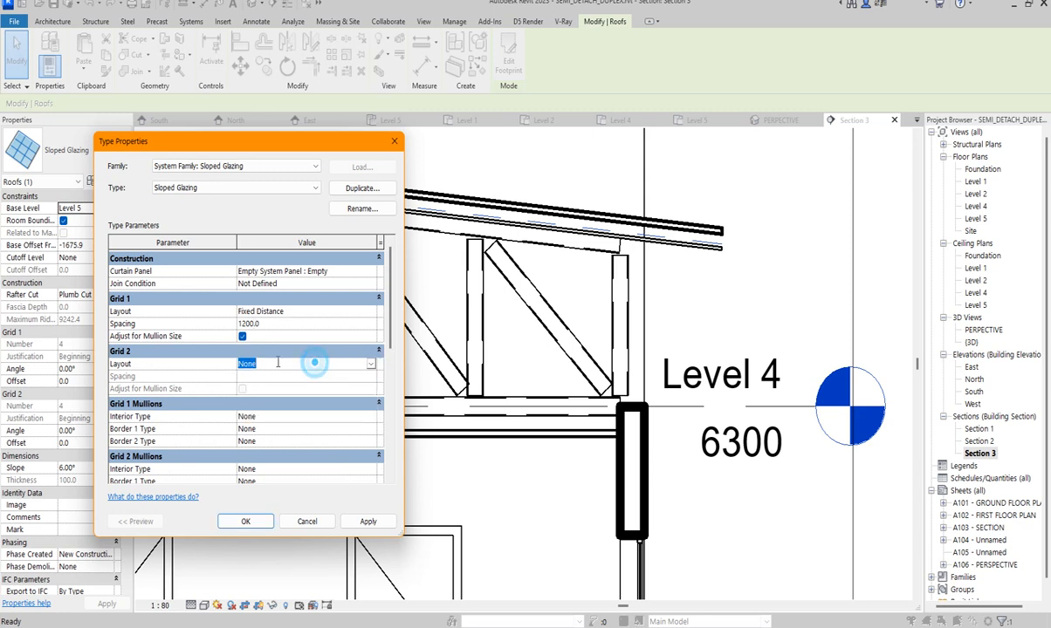
Step: Set the Grid 1 interior mullion type to Rectangular Mullion : 30mm Square and apply the type changes
click(371, 417)
click(370, 417)
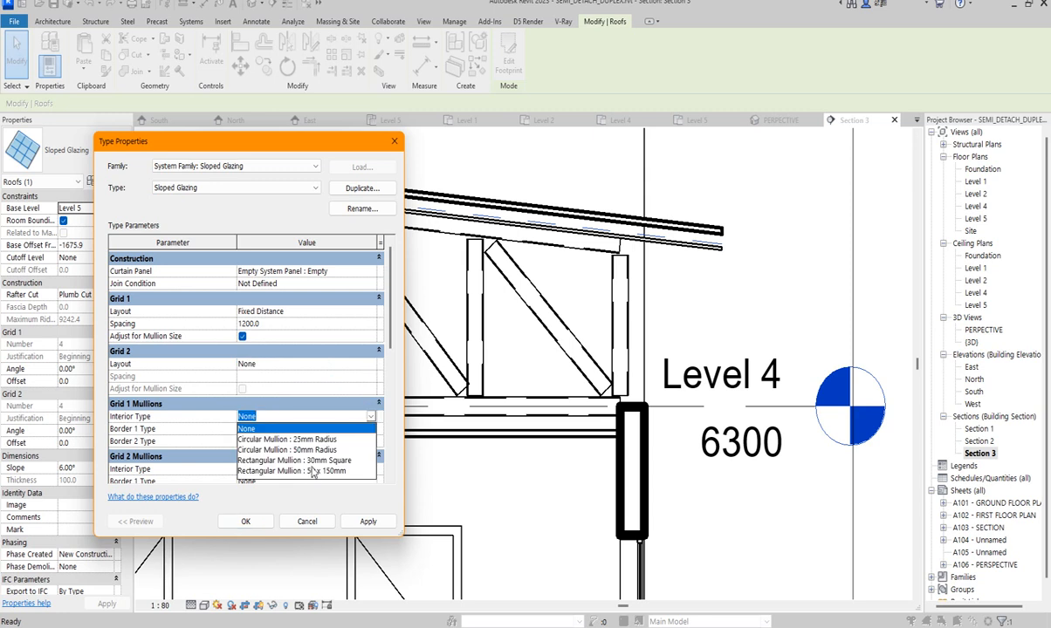
click(332, 460)
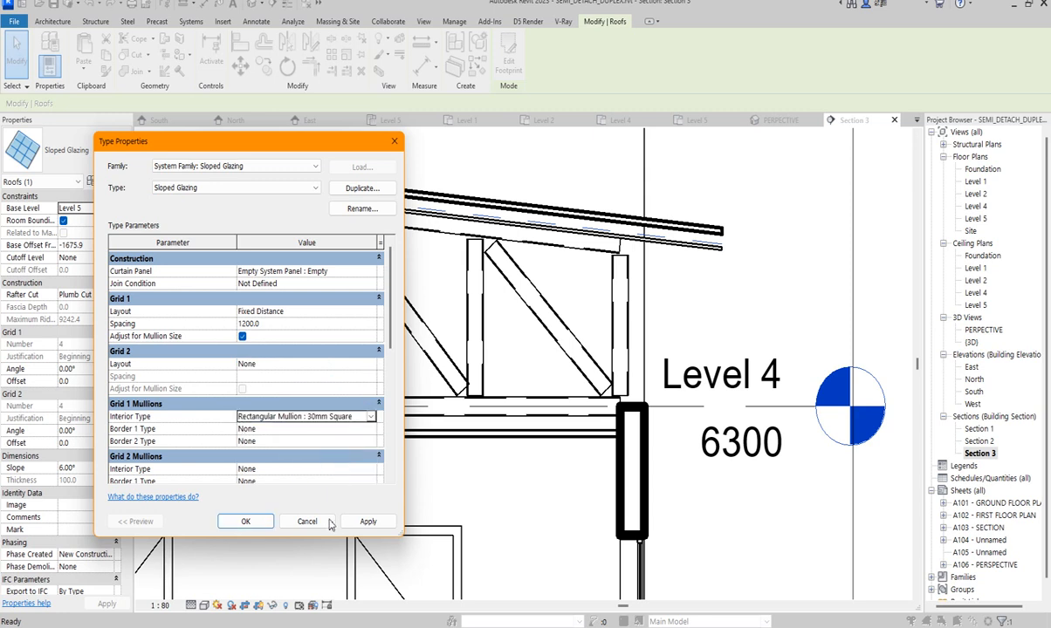
click(368, 522)
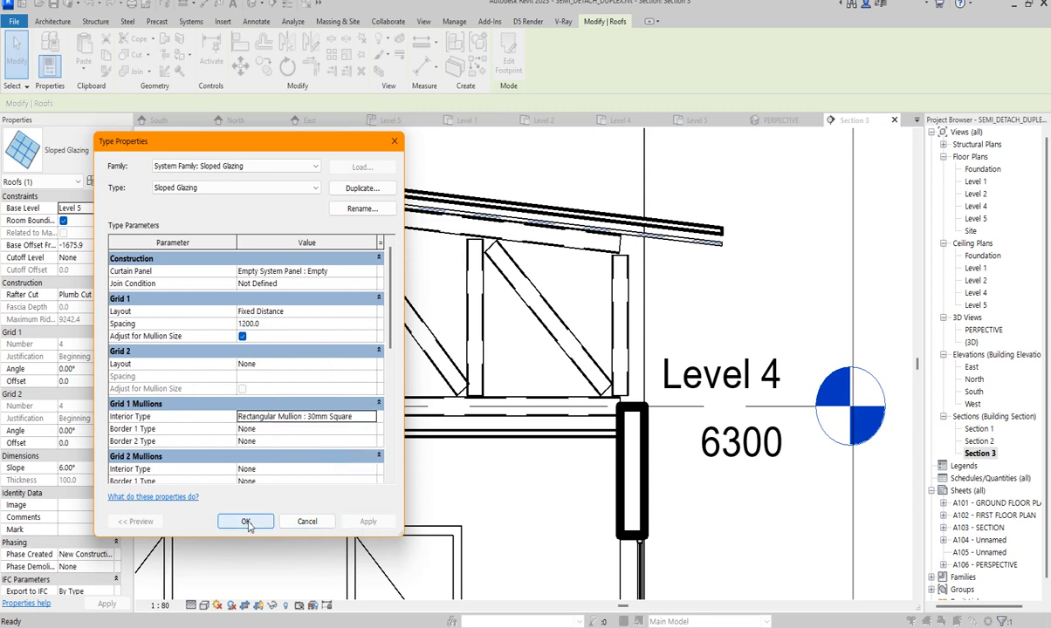
click(247, 522)
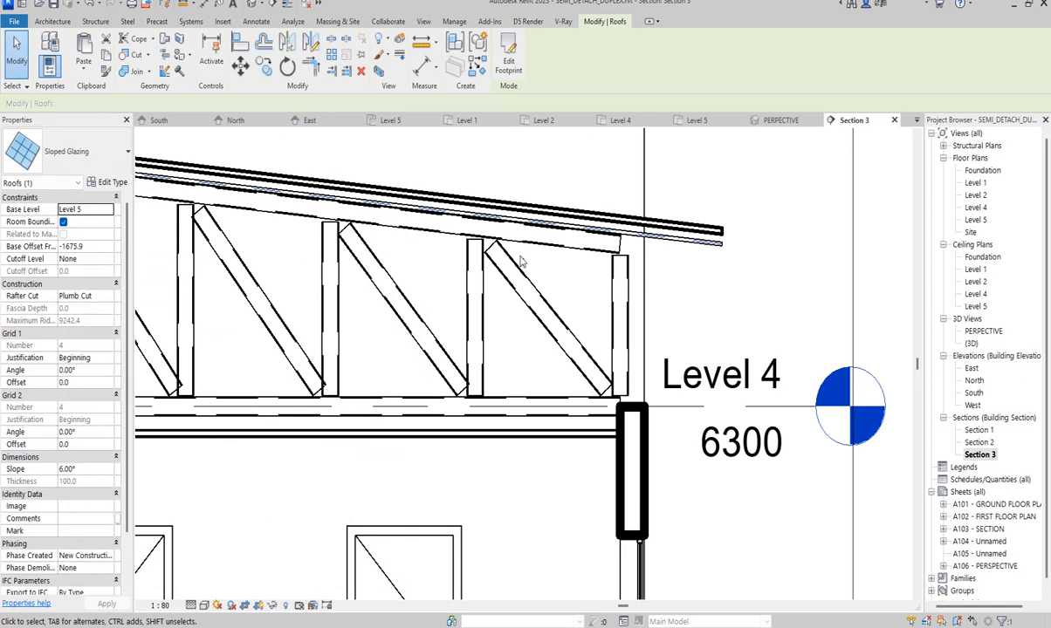
Step: Inspect the sloped glazing in Section 3 and in the {3D} view, selecting it above the exposed trusses
scroll(611, 254, up, 2)
scroll(611, 255, up, 1)
scroll(811, 237, down, 2)
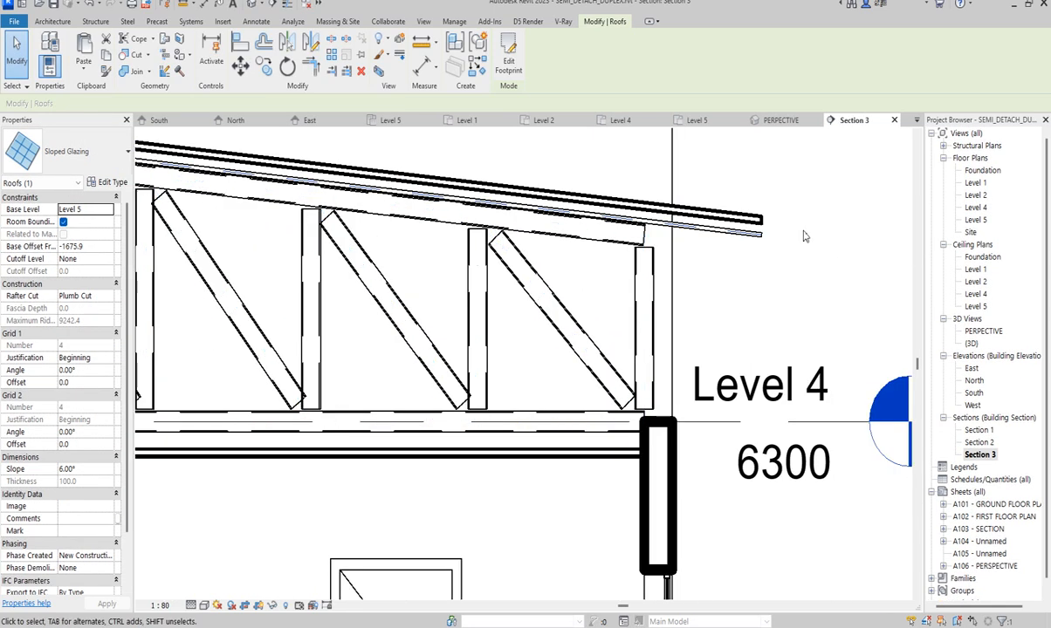
scroll(725, 238, down, 2)
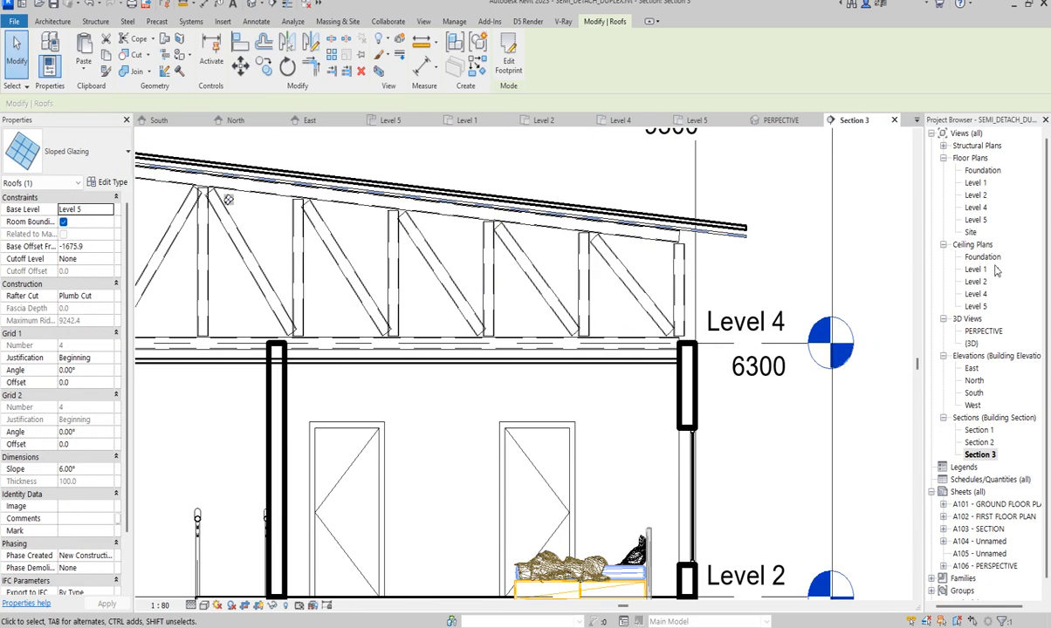
double_click(971, 344)
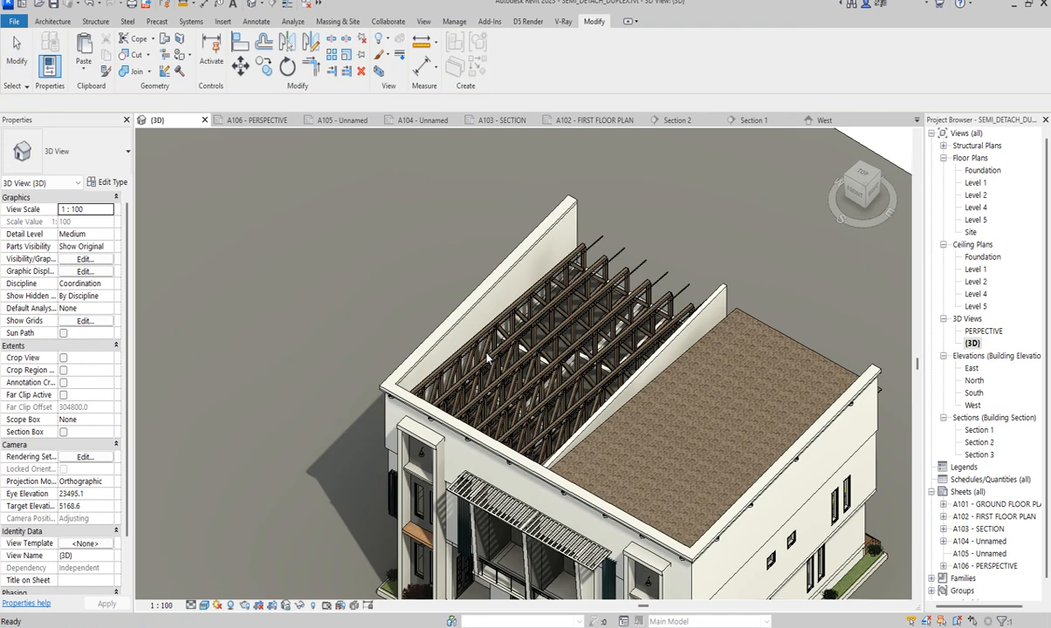
click(488, 357)
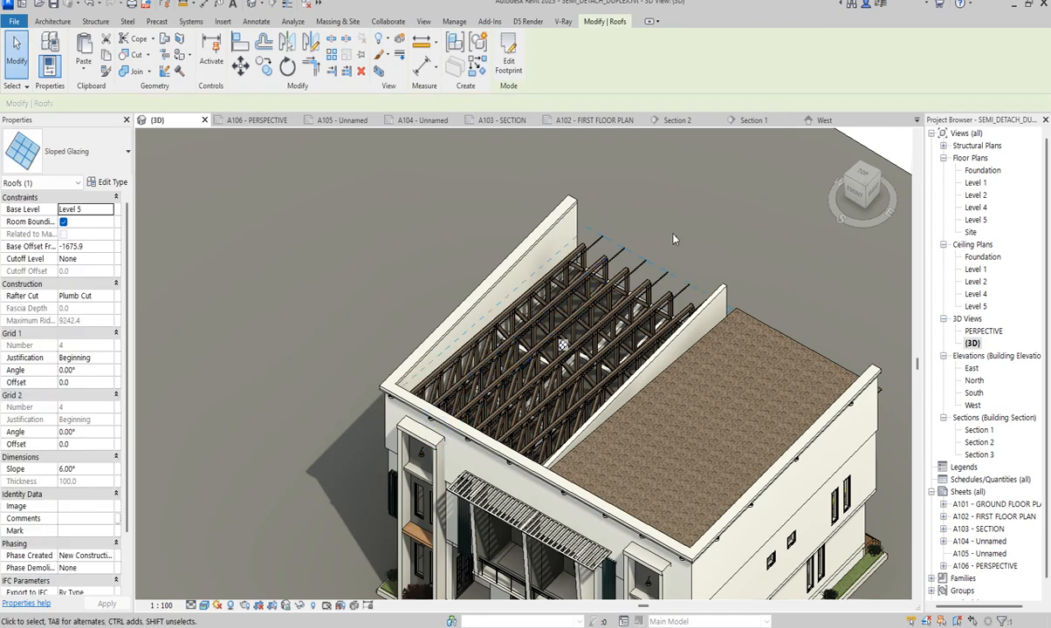
scroll(646, 225, up, 3)
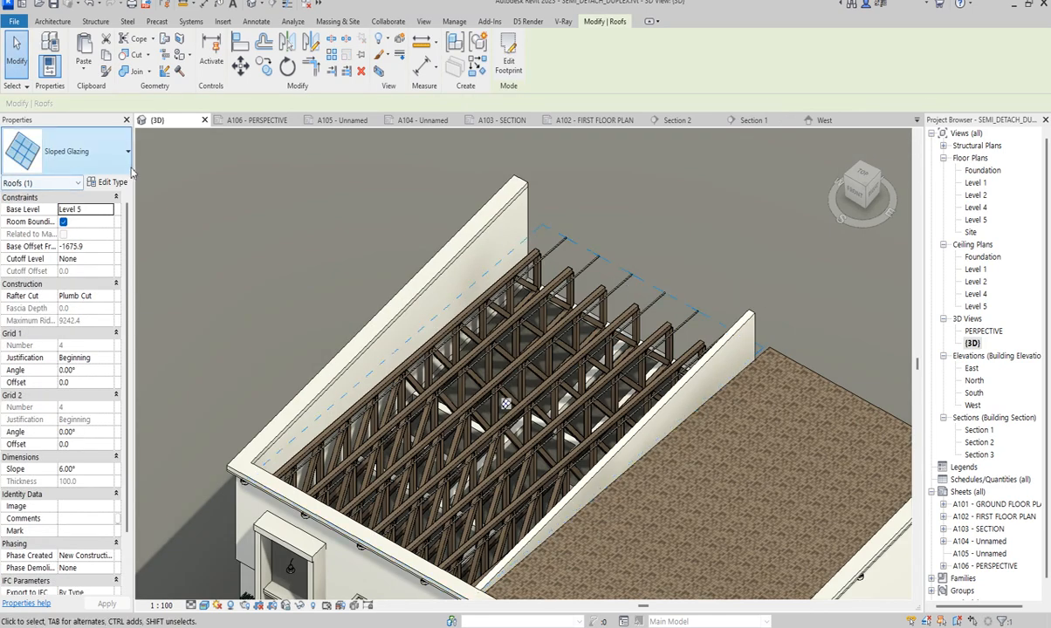
Step: Reset both the Grid 1 layout and the Grid 1 interior mullion of the Sloped Glazing type to None
click(114, 184)
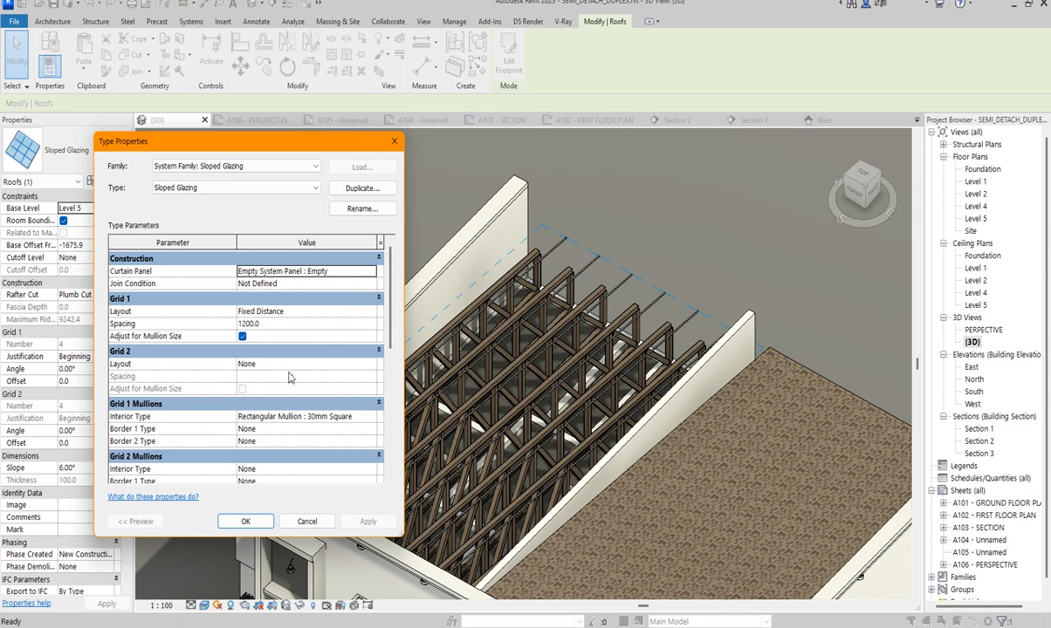
click(370, 312)
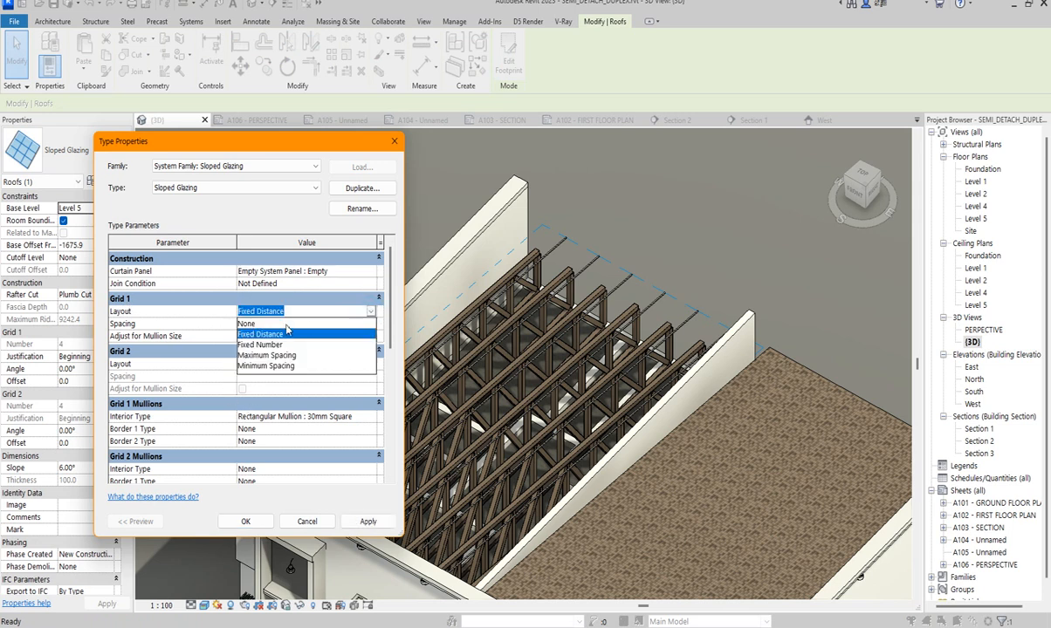
click(364, 331)
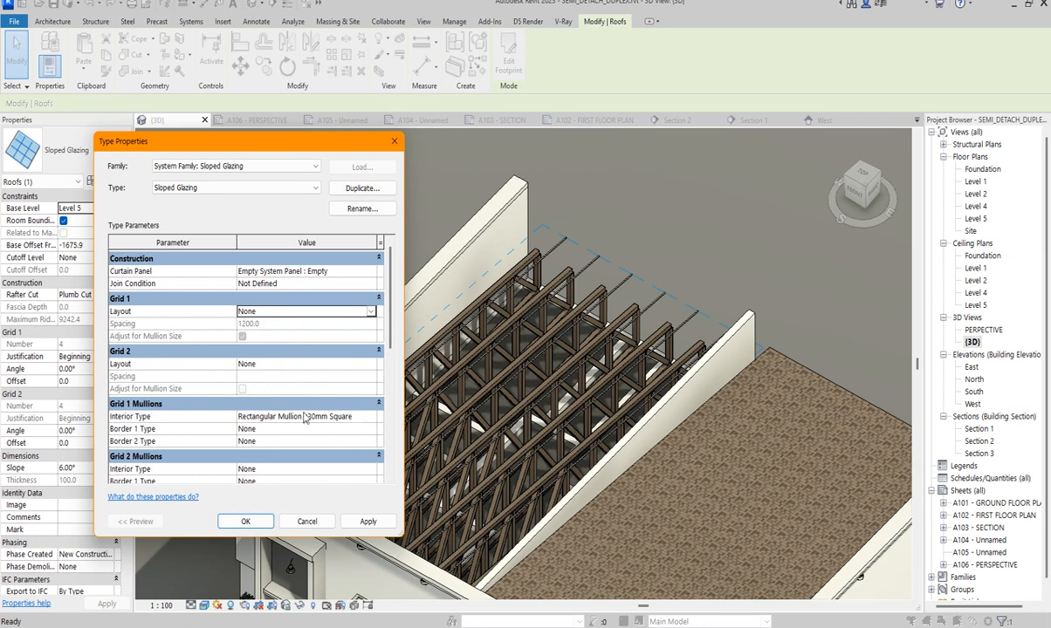
click(371, 418)
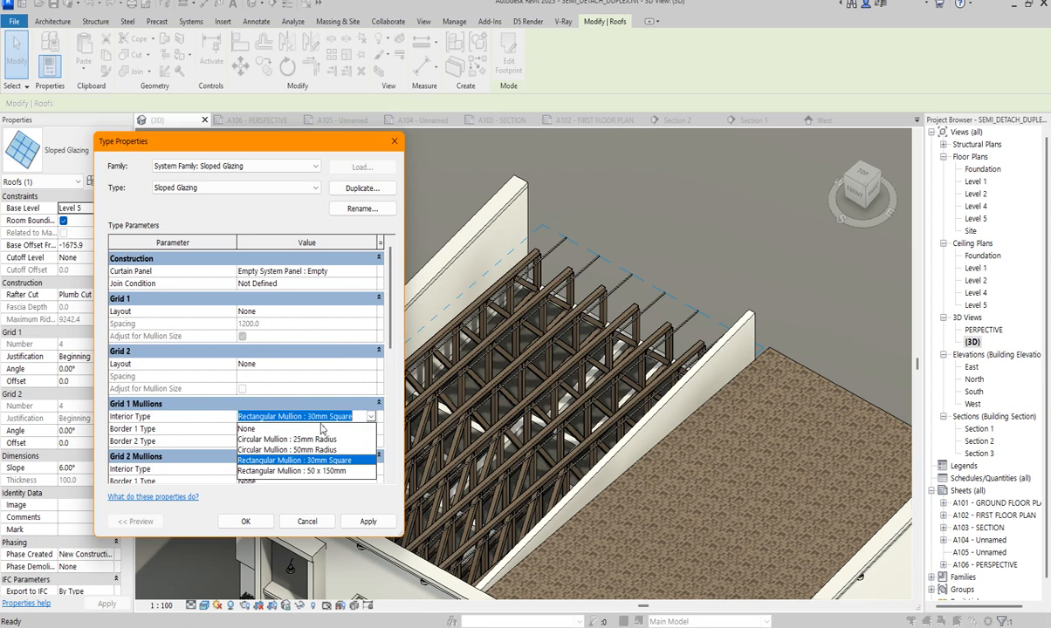
click(274, 429)
scroll(301, 441, down, 2)
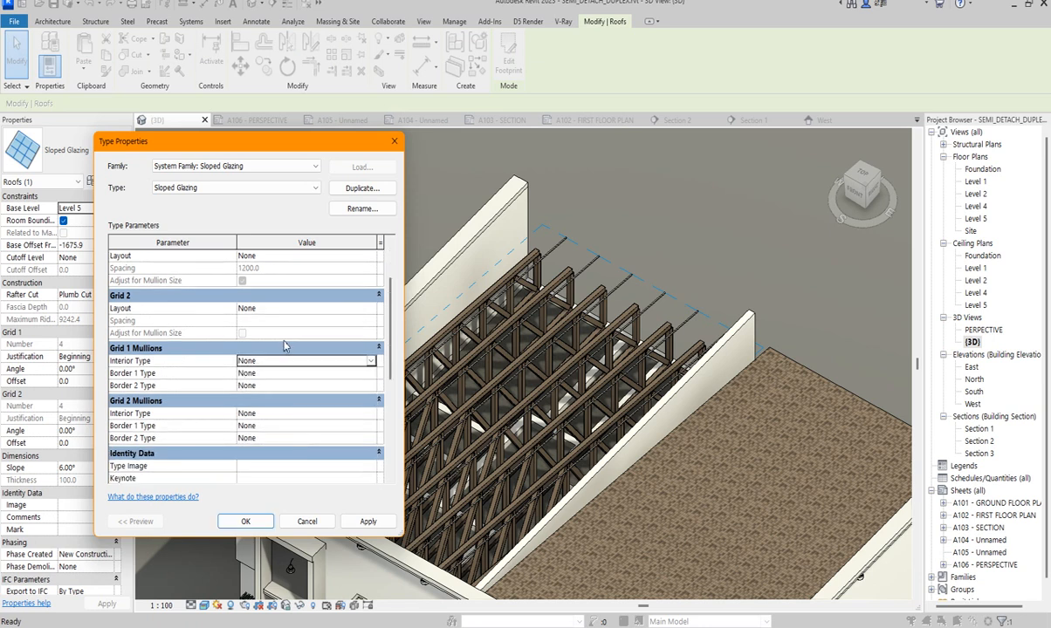
scroll(283, 346, up, 2)
Step: Set the Sloped Glazing type's Grid 2 layout to Fixed Distance with a spacing of 1200 mm
click(370, 363)
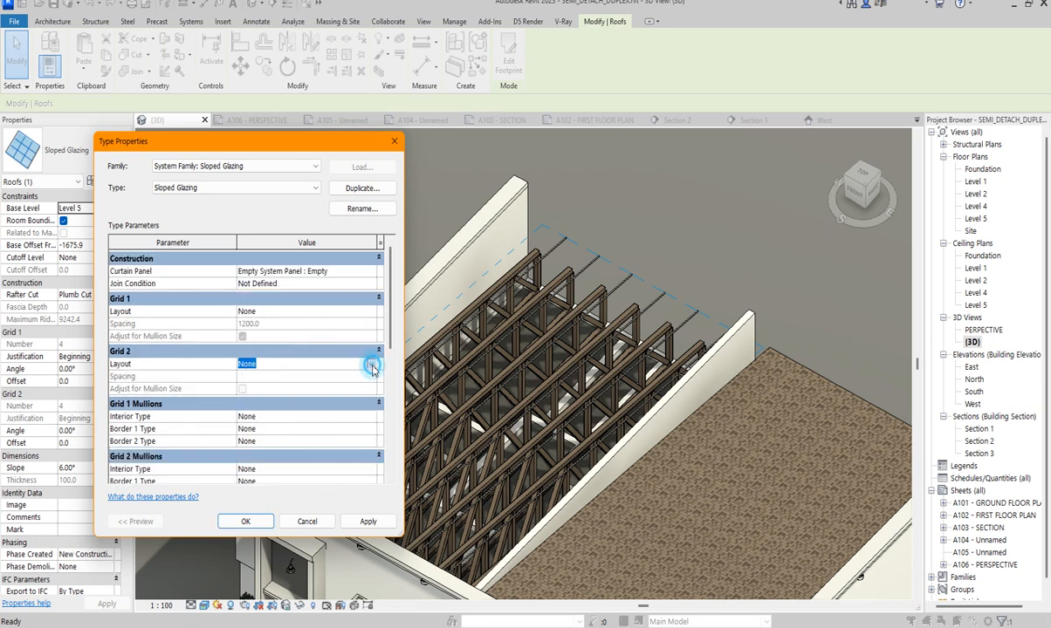
click(259, 386)
click(262, 376)
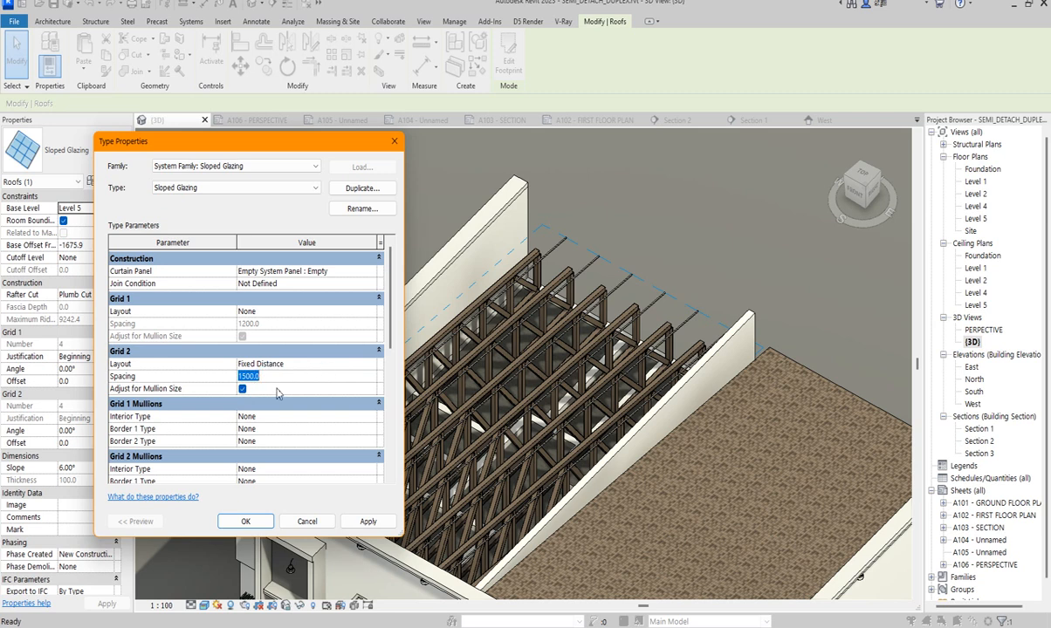
text(1200)
Step: Assign Rectangular Mullion : 50 x 150mm as the Grid 2 interior mullion and apply it, keeping the existing gridlines
scroll(331, 423, down, 1)
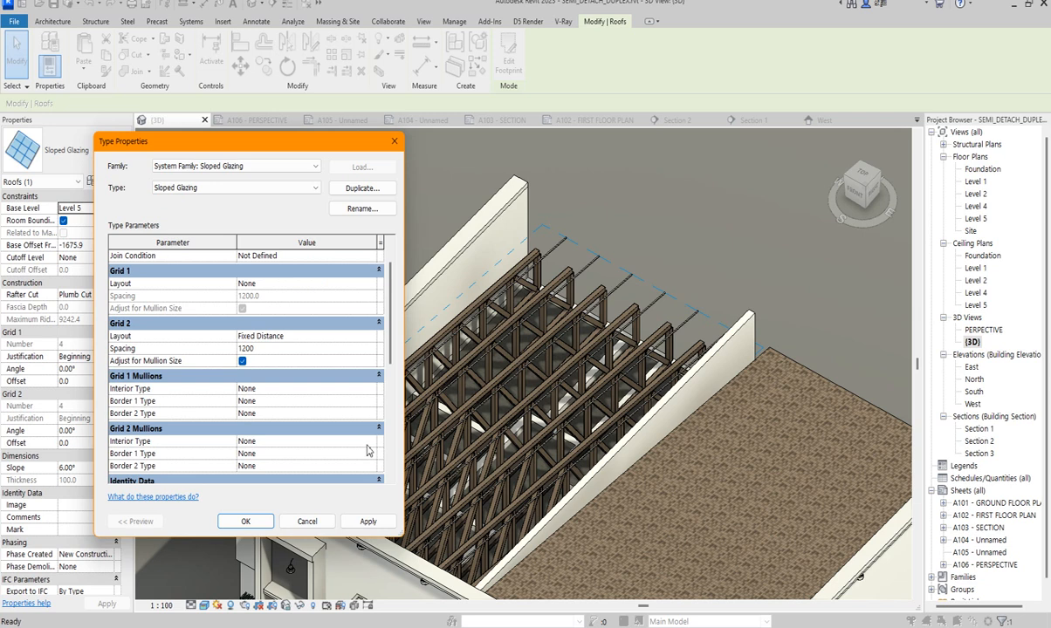
click(374, 443)
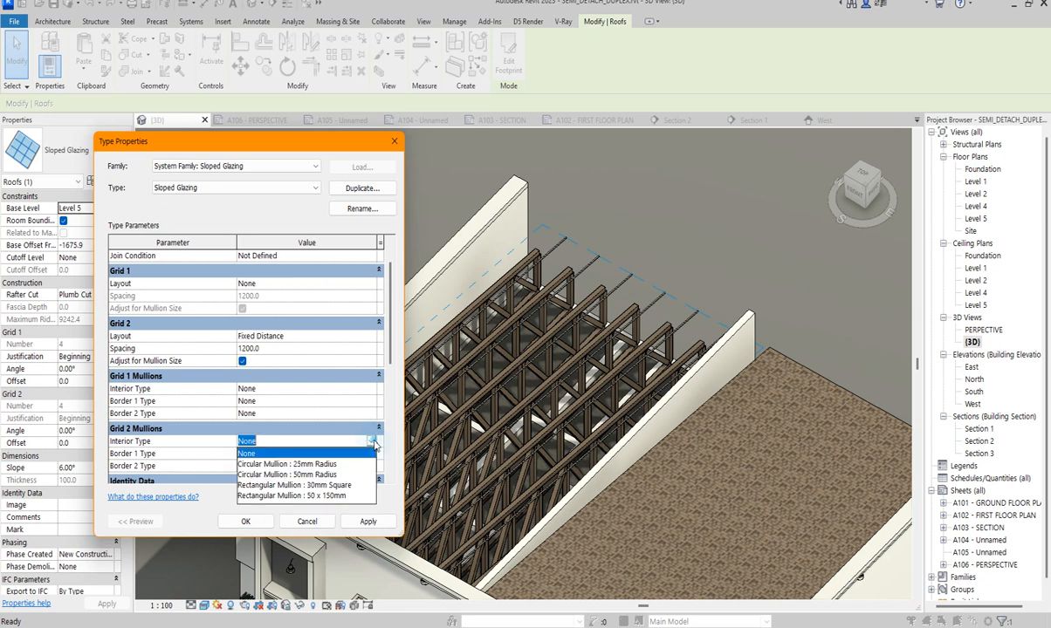
click(332, 495)
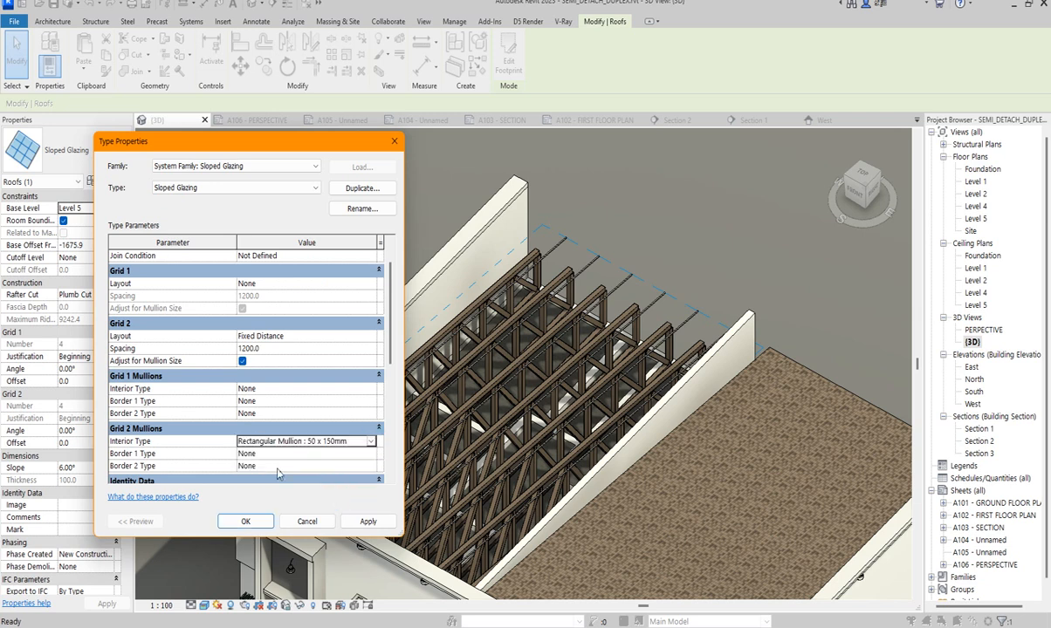
click(367, 522)
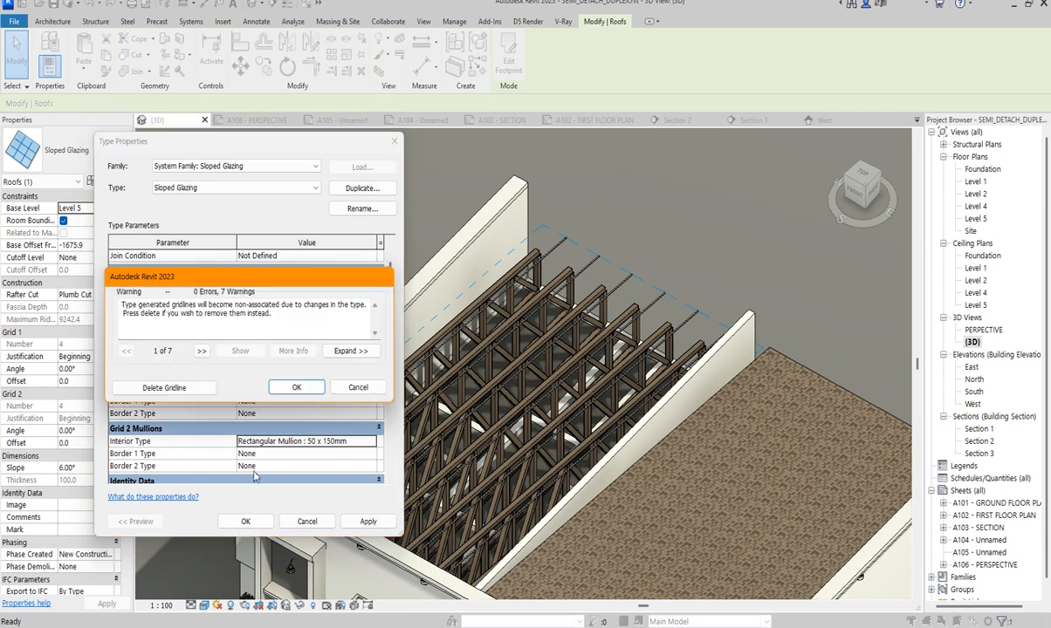
click(294, 385)
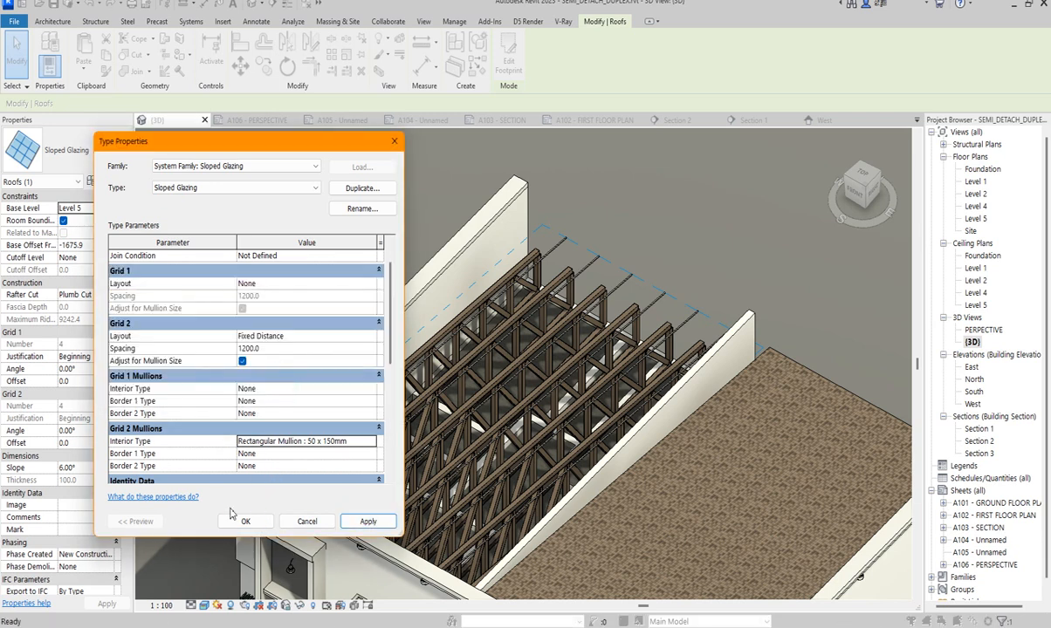
Step: Accept the Sloped Glazing type changes and inspect the 50 x 150mm mullions lying across the trusses in the {3D} view
click(245, 521)
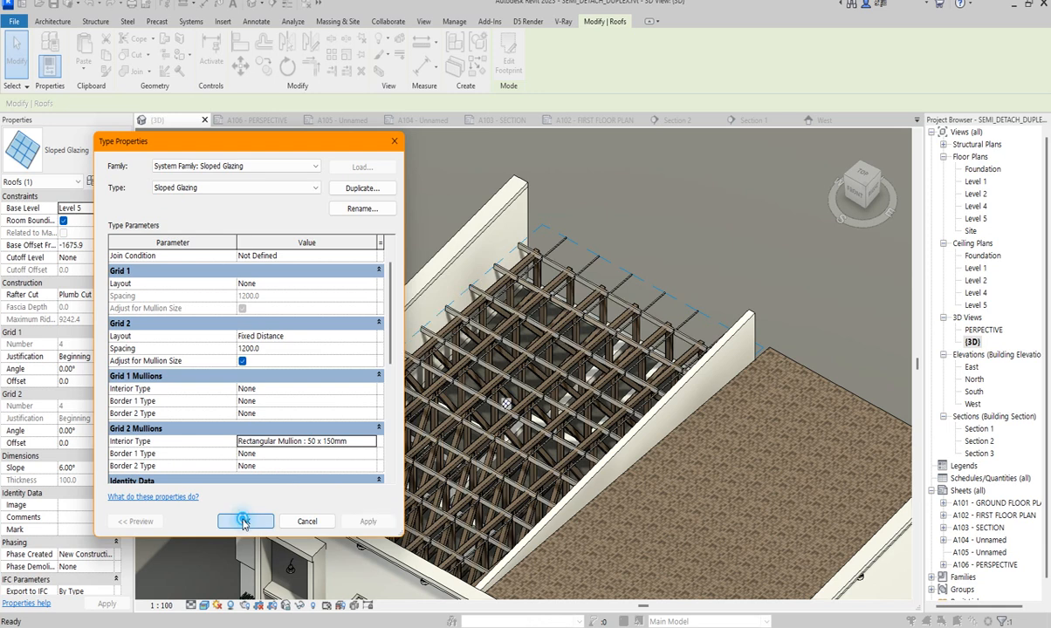
click(335, 223)
scroll(515, 245, up, 5)
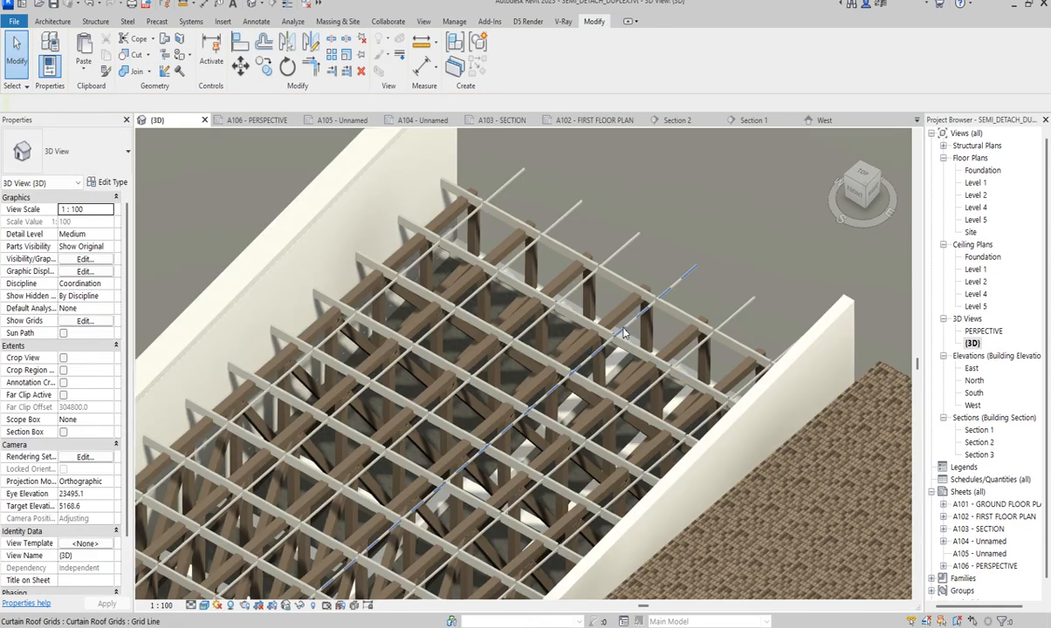
scroll(515, 245, down, 4)
scroll(489, 249, up, 5)
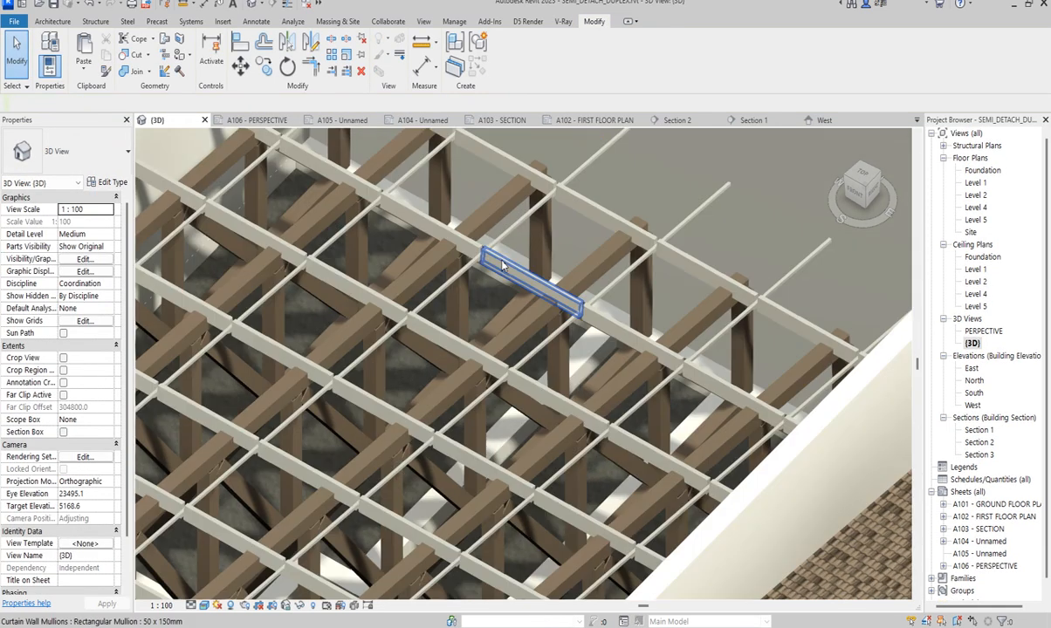
scroll(537, 273, down, 3)
scroll(556, 210, down, 3)
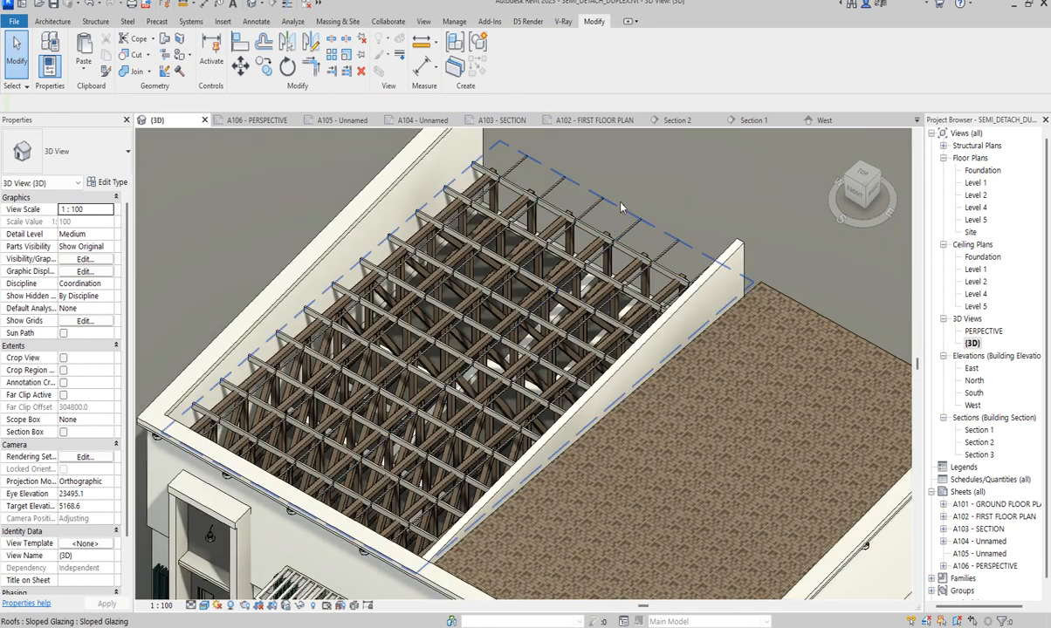
Step: Select the sloped glazing and review its type's curtain panel, grid layout, spacing and mullion settings
click(583, 189)
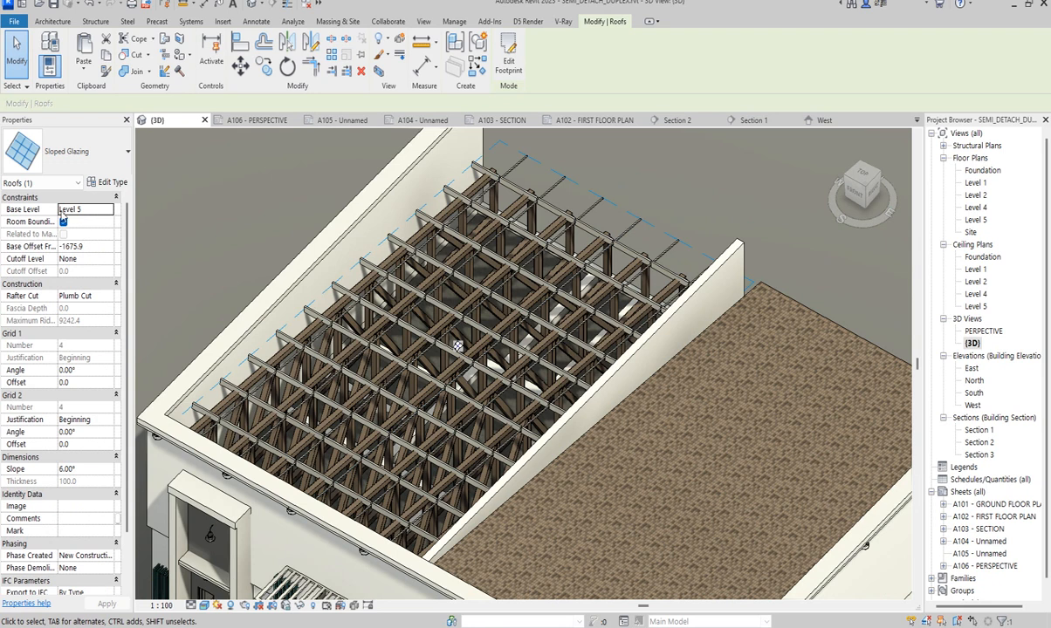
click(108, 182)
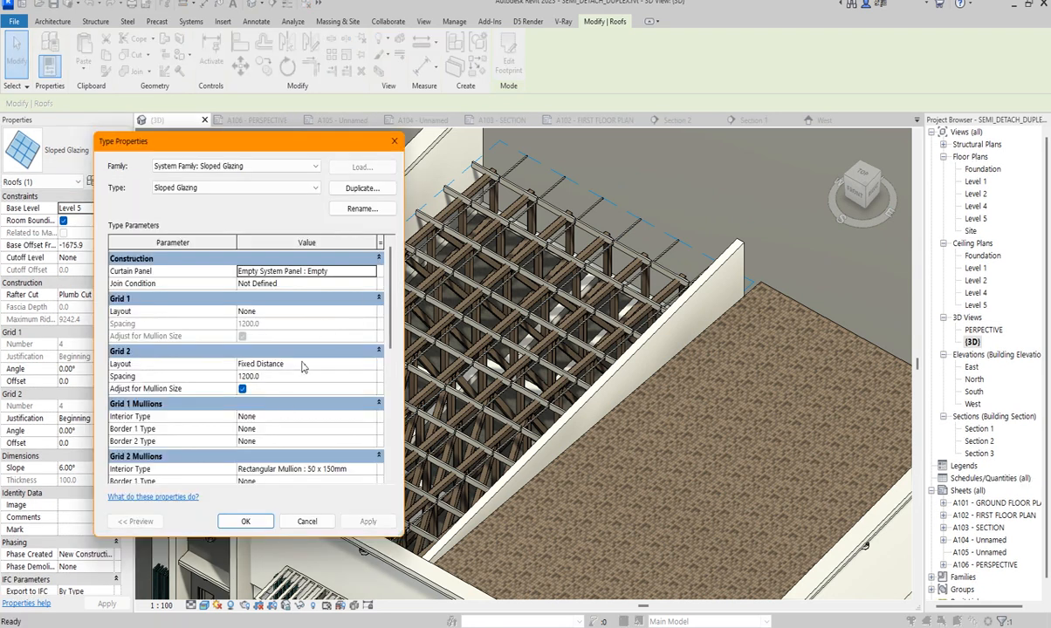
scroll(302, 367, down, 3)
scroll(313, 389, up, 2)
scroll(312, 368, down, 4)
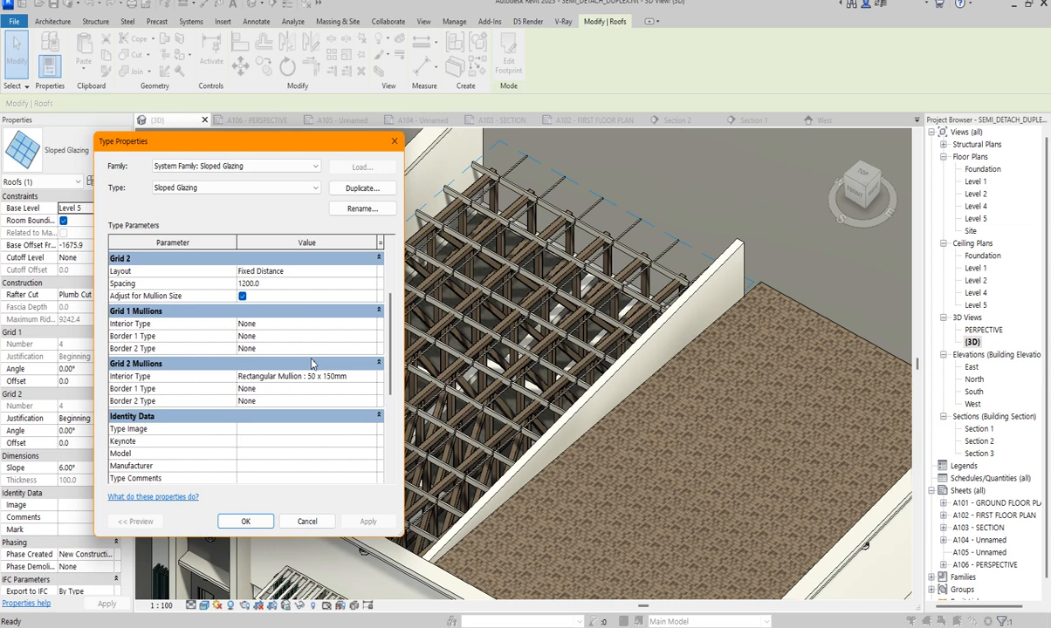
scroll(312, 379, up, 3)
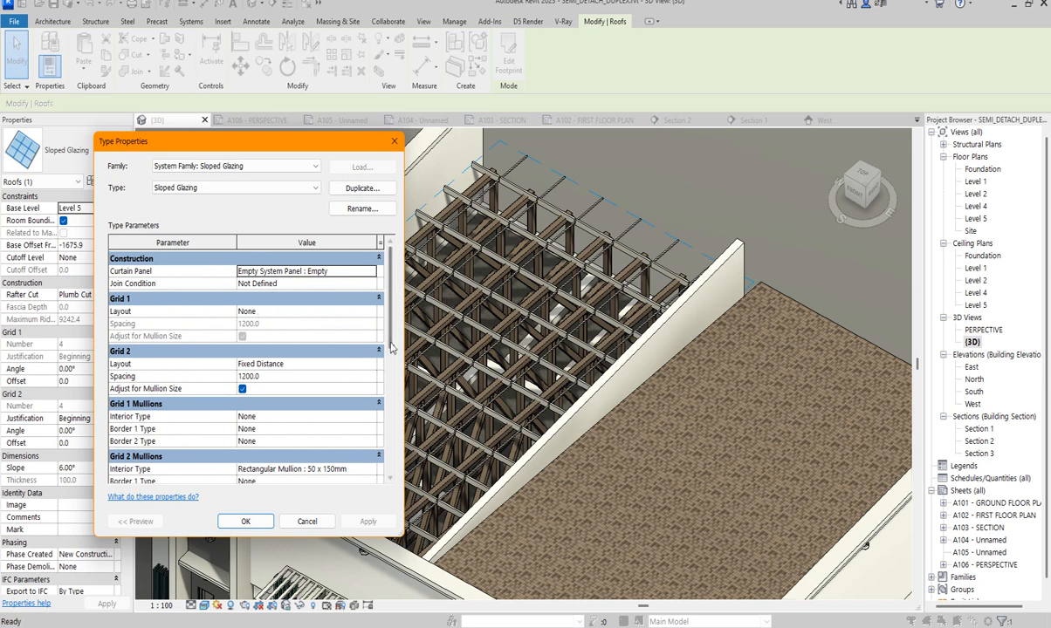
scroll(393, 367, down, 2)
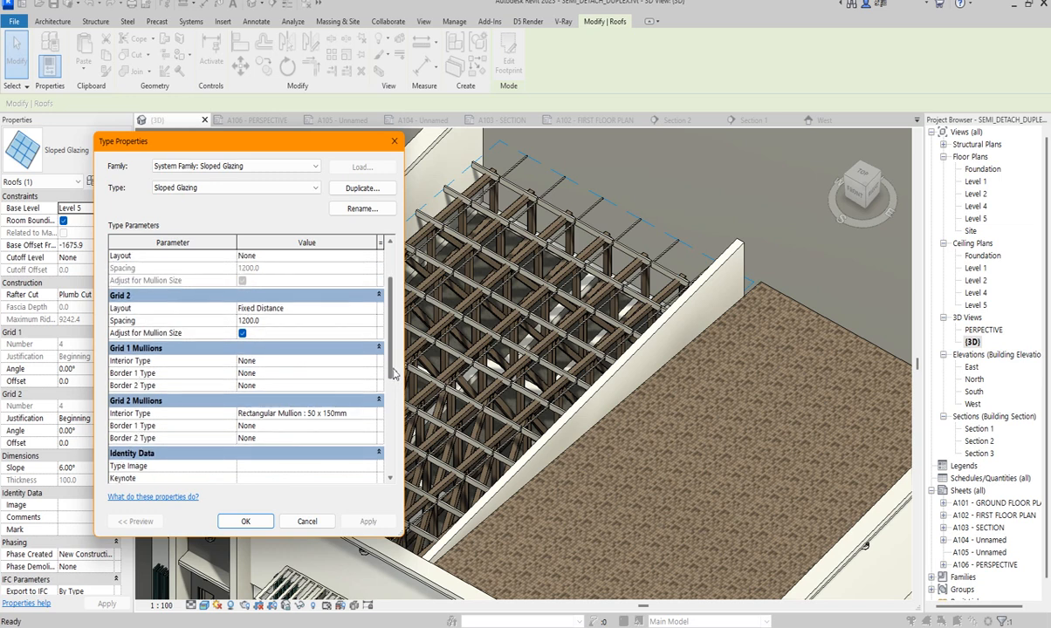
scroll(393, 373, up, 3)
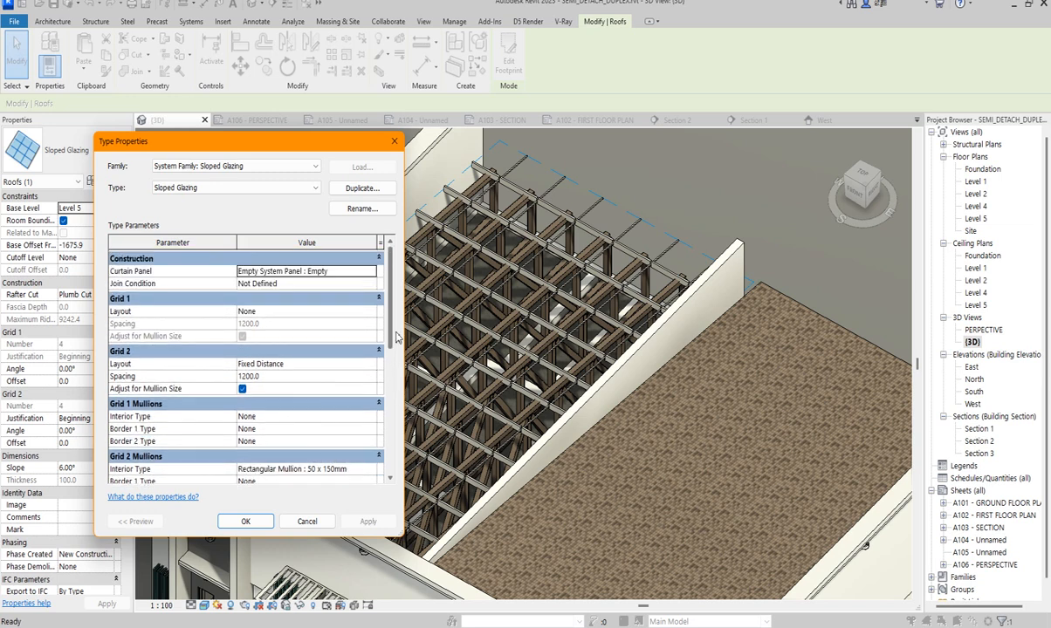
Step: Try the Fixed Distance layout for the Sloped Glazing type's Grid 1, with Adjust for Mullion Size turned off
click(266, 313)
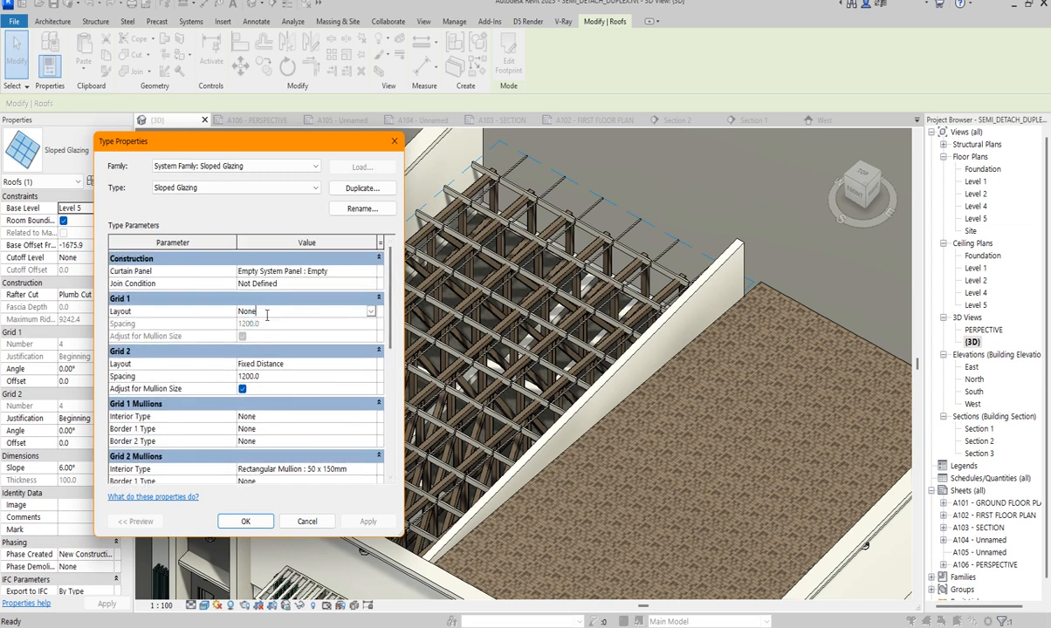
click(370, 312)
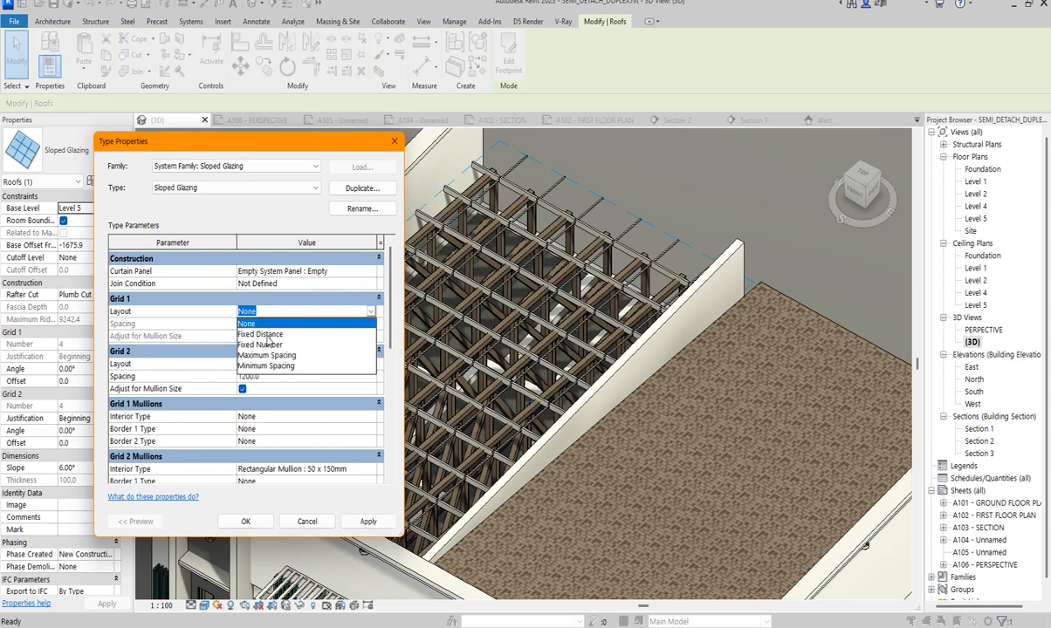
click(267, 335)
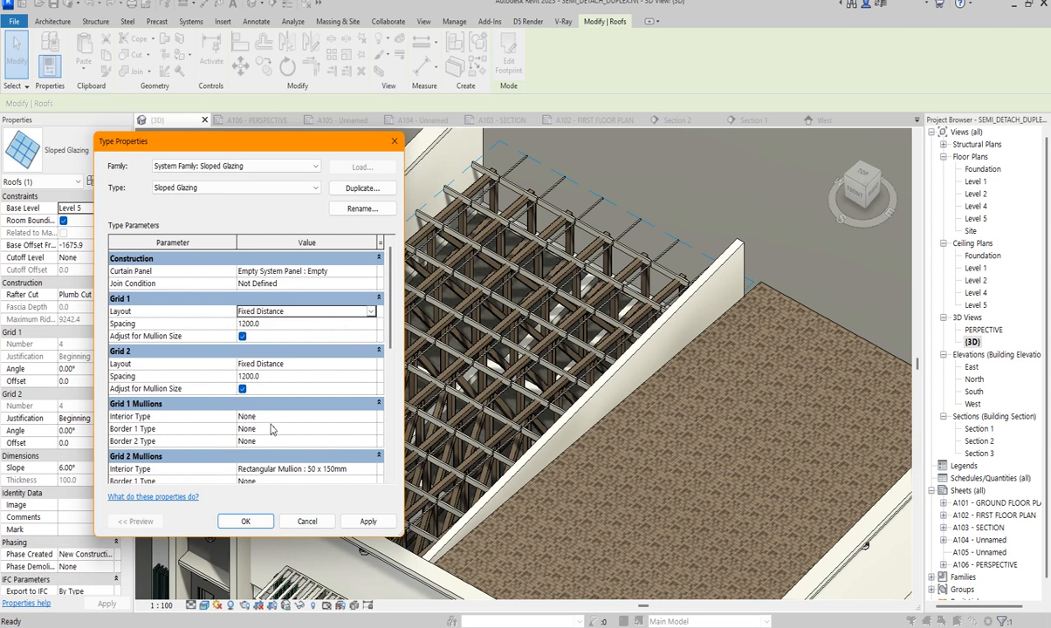
scroll(271, 425, down, 2)
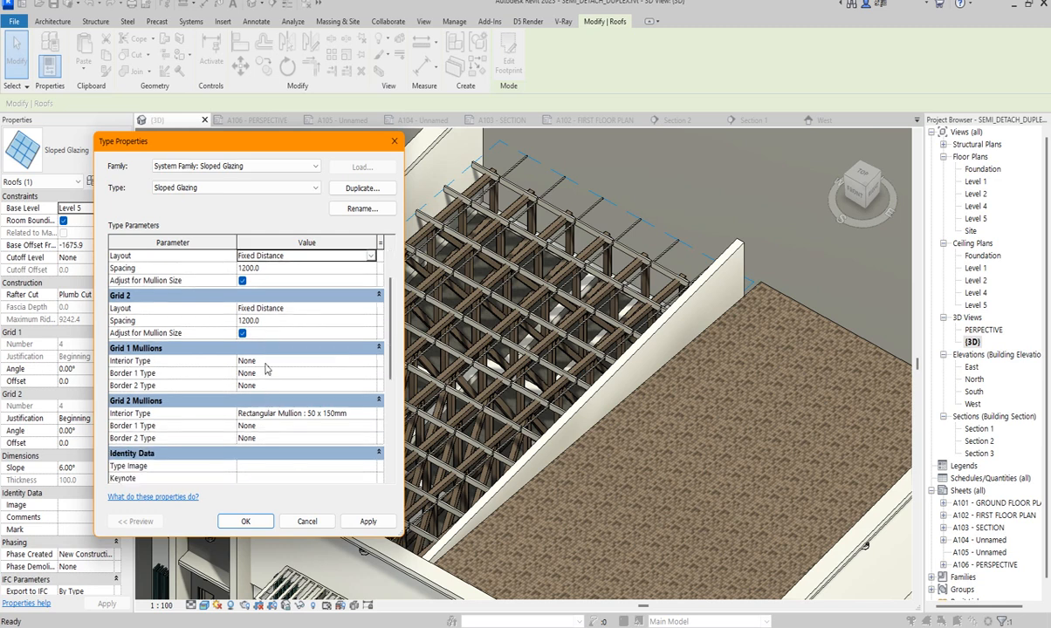
scroll(267, 335, up, 1)
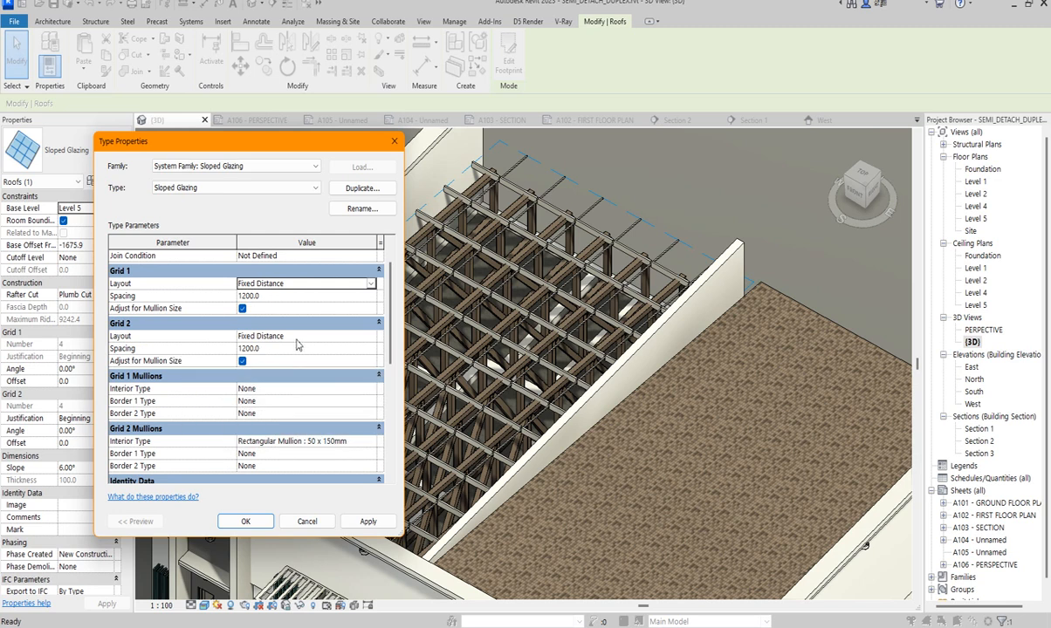
scroll(298, 350, up, 1)
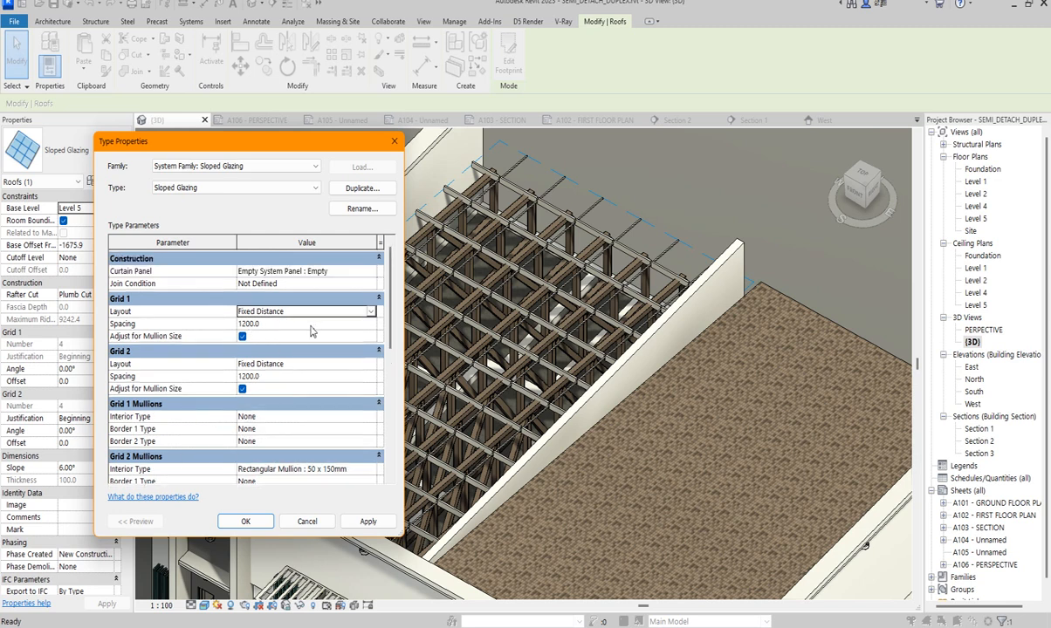
click(271, 324)
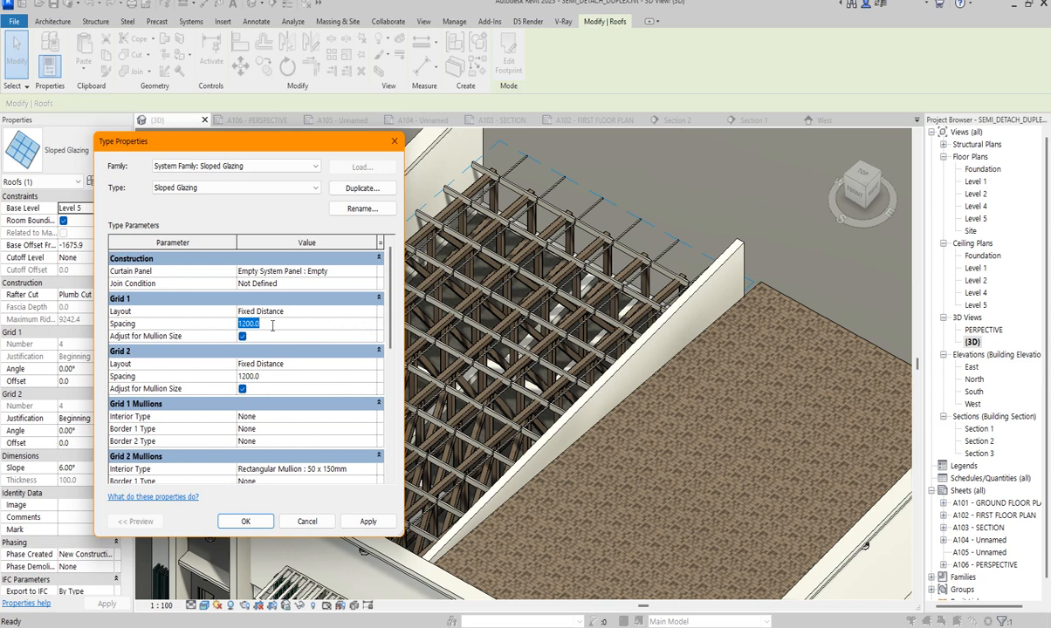
click(242, 336)
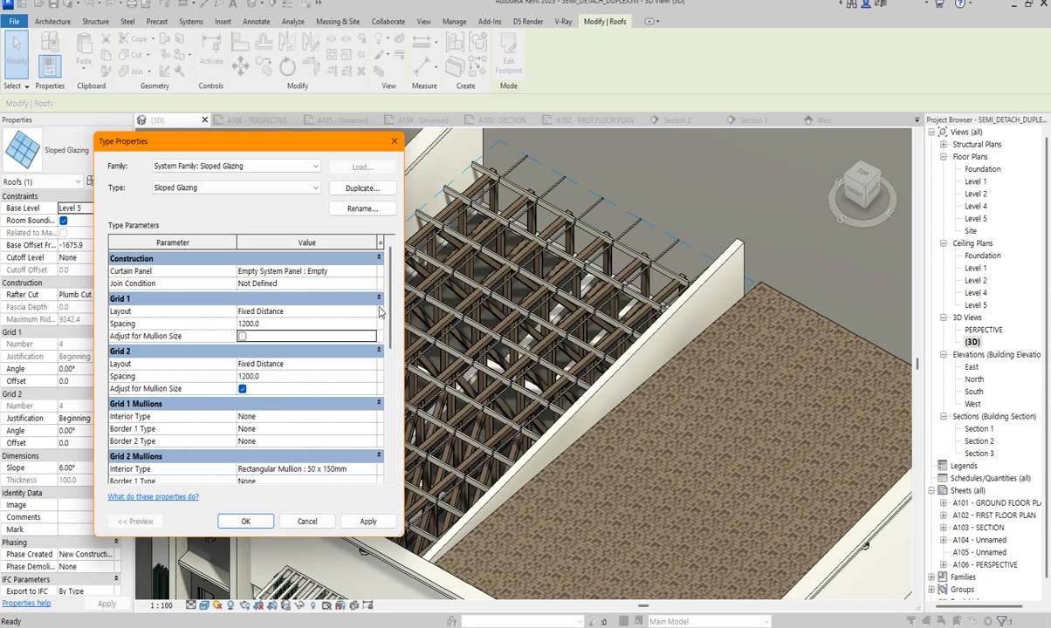
Step: Return the Grid 1 layout to None and accept the Sloped Glazing type settings
click(369, 313)
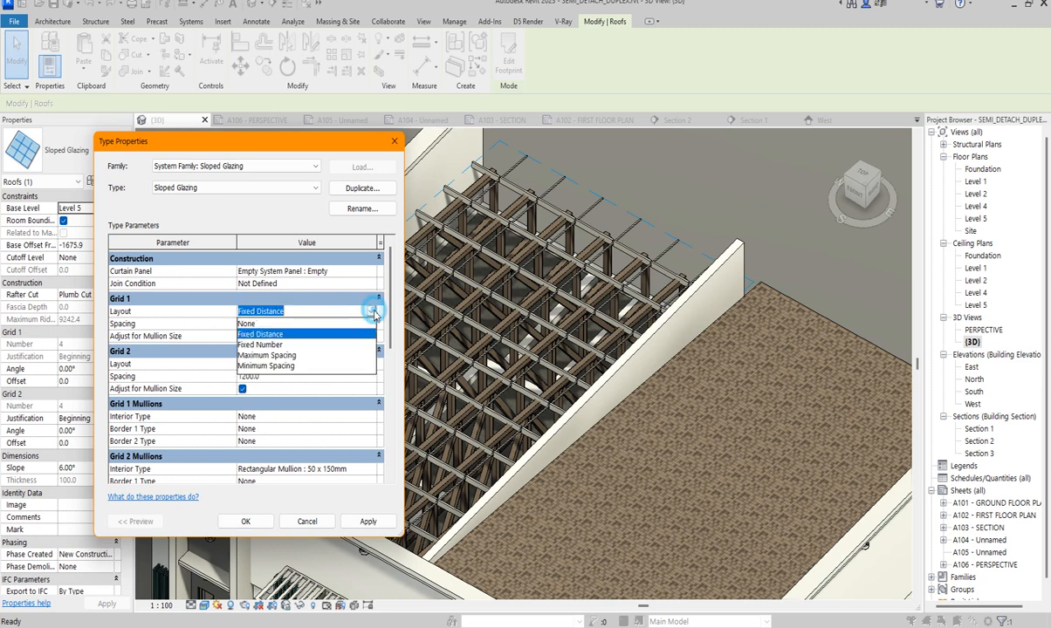
click(248, 323)
click(245, 521)
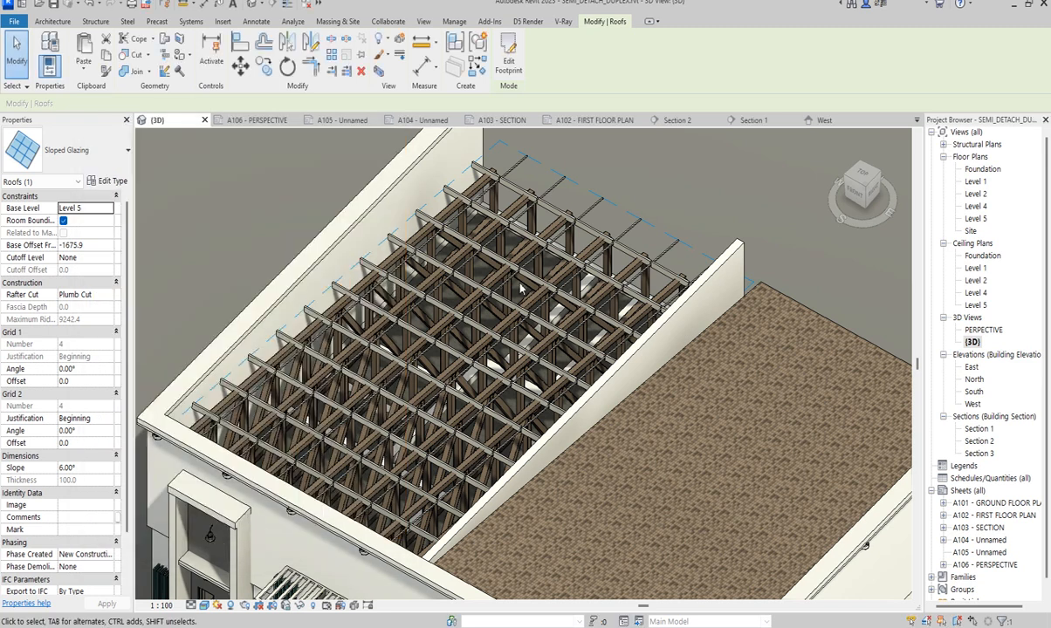
Step: Examine the mullion purlins above the exposed trusses up close and from both sides of the duplex
click(676, 174)
scroll(679, 210, up, 5)
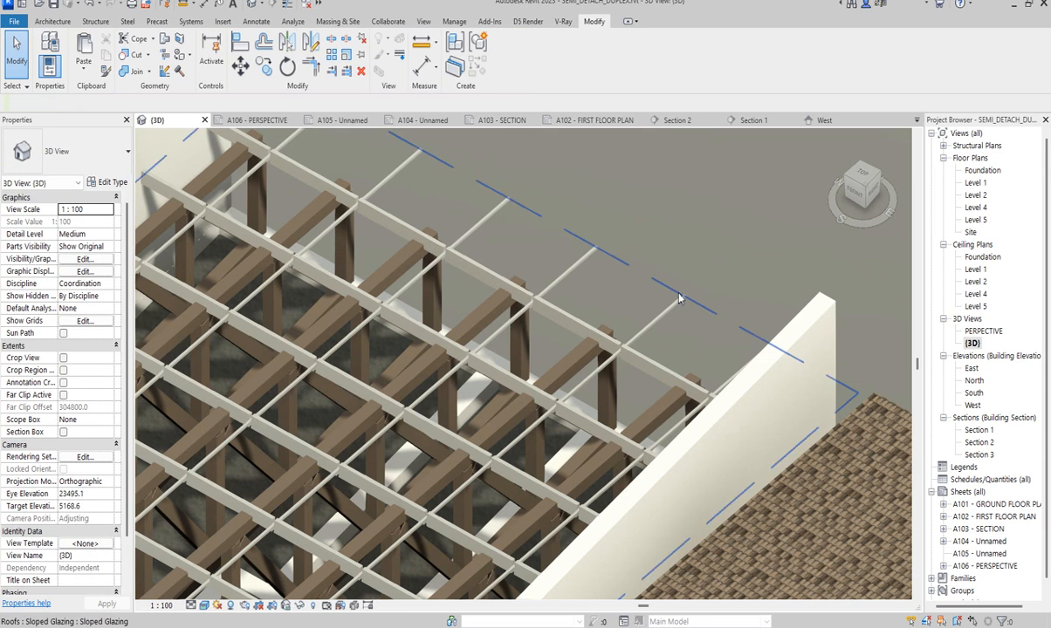
scroll(680, 298, up, 2)
scroll(669, 305, down, 7)
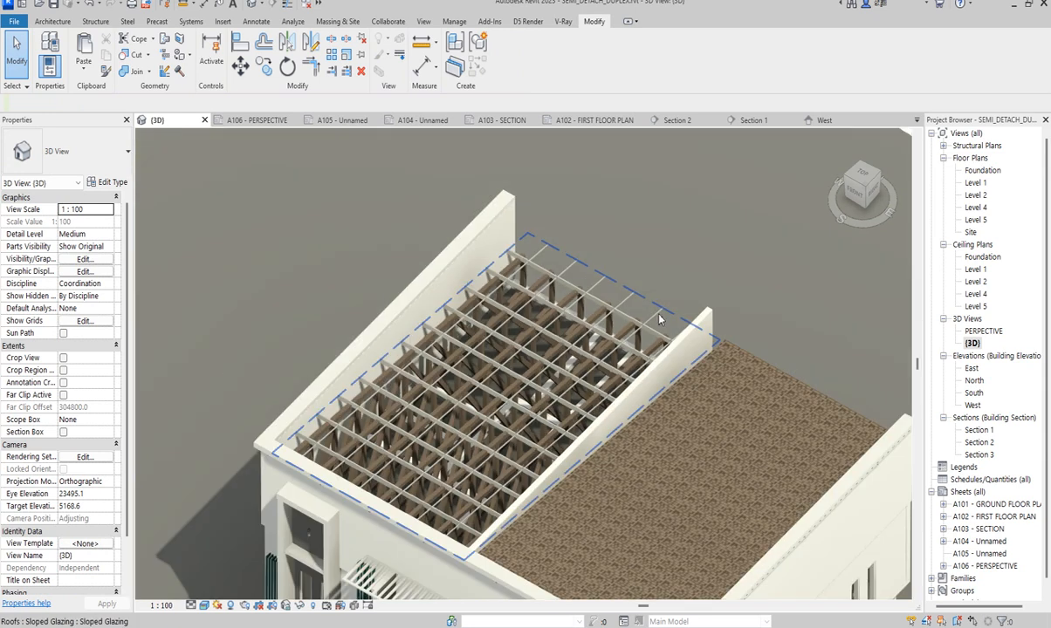
scroll(612, 255, down, 4)
scroll(611, 262, up, 8)
scroll(583, 340, down, 6)
scroll(543, 277, up, 4)
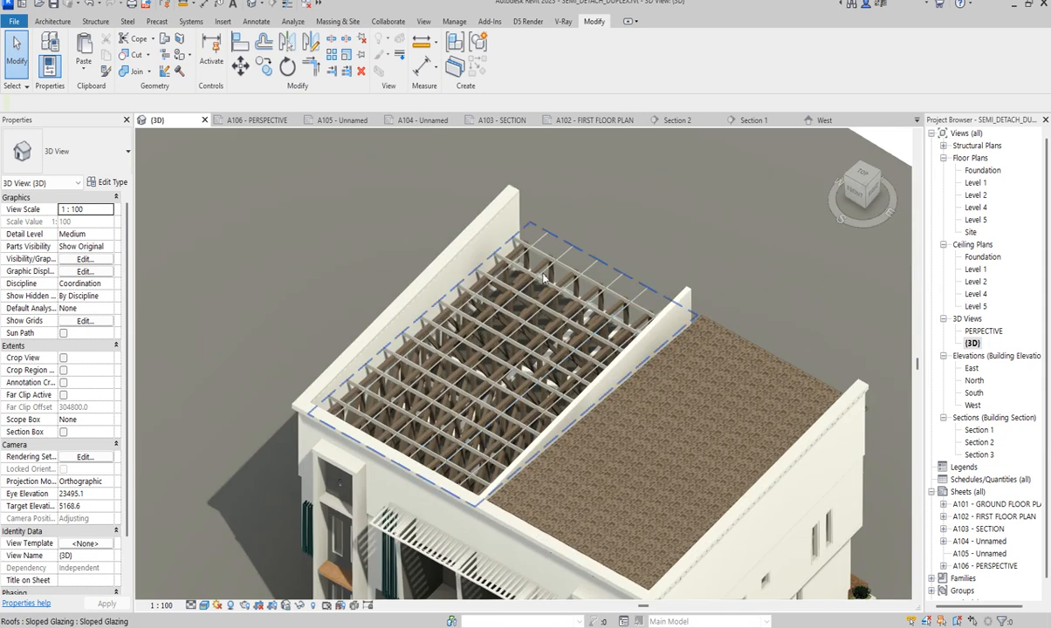
scroll(543, 277, up, 3)
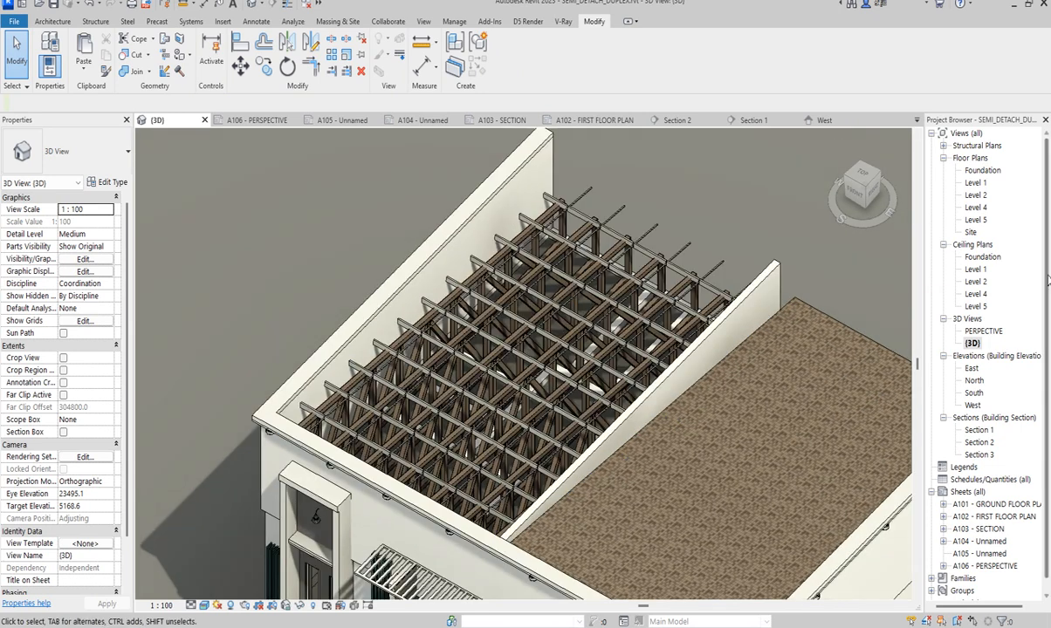
scroll(440, 280, down, 4)
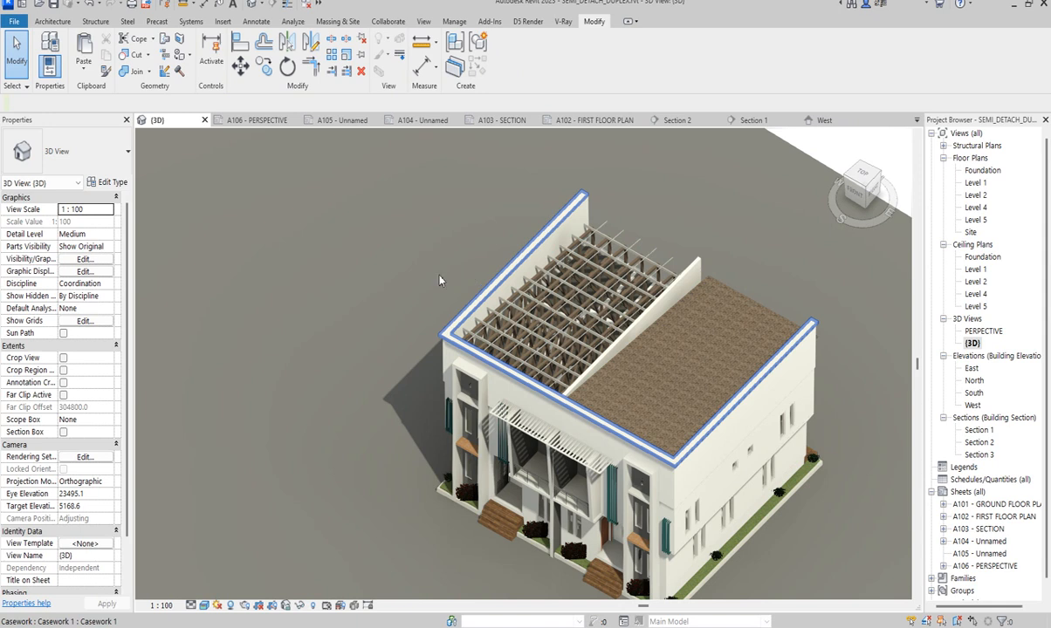
scroll(440, 280, down, 2)
scroll(505, 363, up, 6)
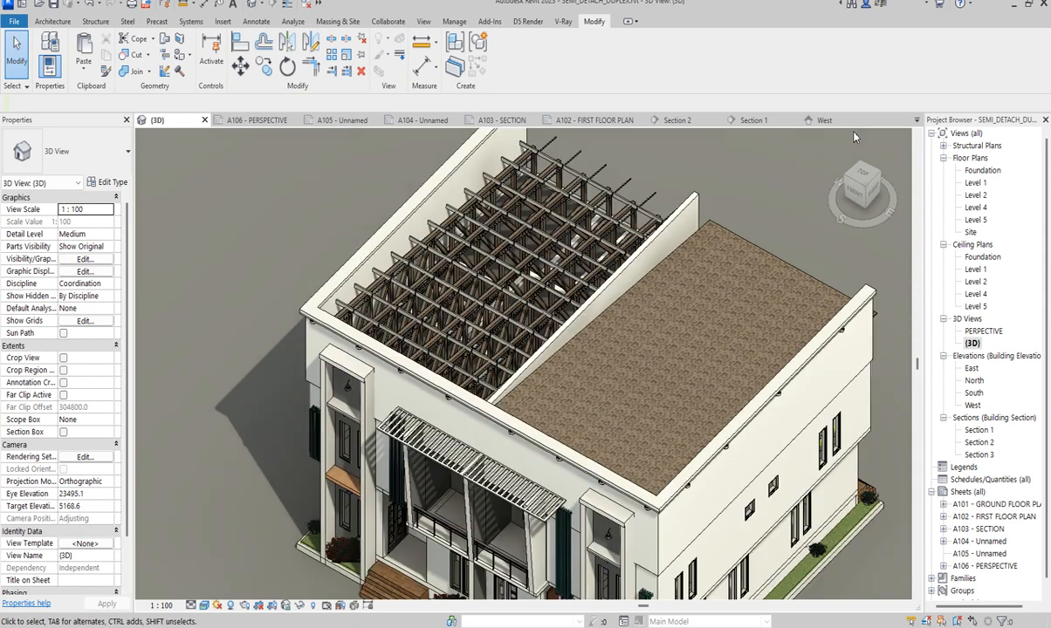
drag(845, 185, 253, 179)
scroll(517, 489, down, 2)
scroll(346, 348, up, 5)
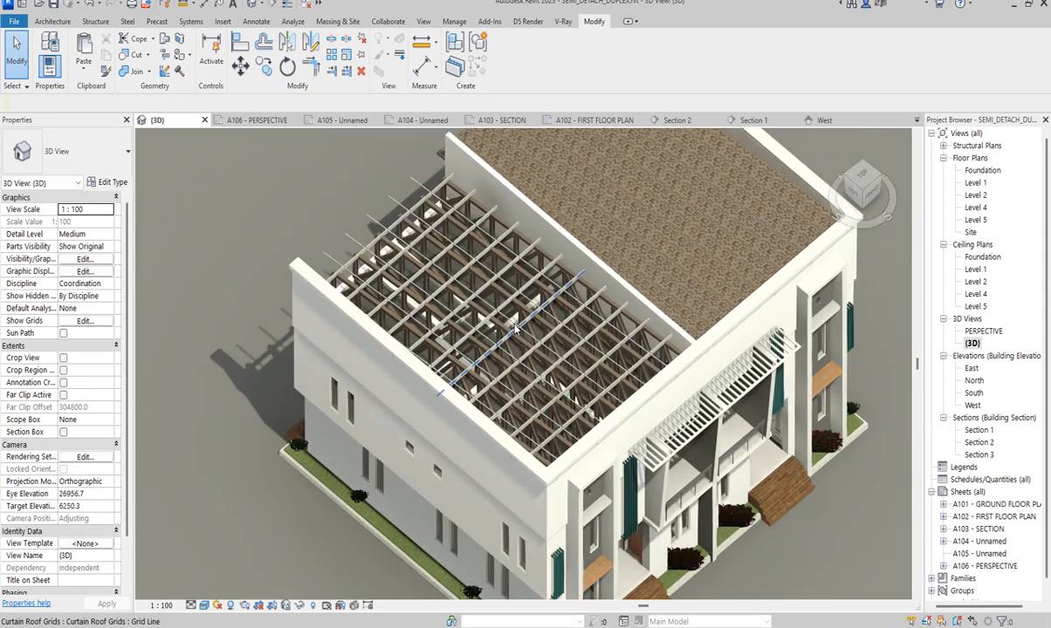
scroll(346, 348, down, 3)
scroll(338, 344, up, 5)
scroll(575, 420, down, 4)
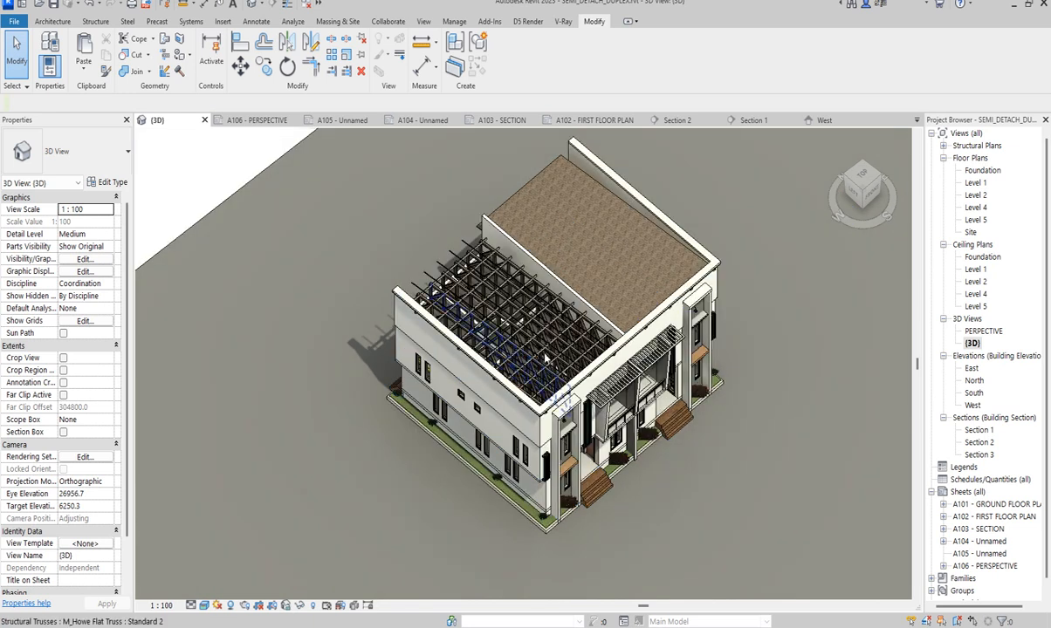